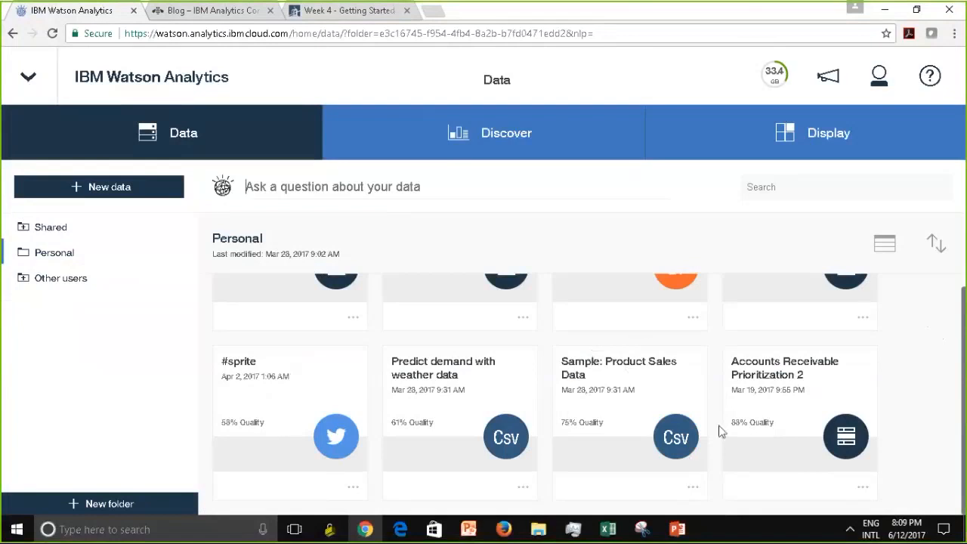
# Import the sample dataset Accounts Receivable Prioritization.csv (English) into the Personal data folder
pyautogui.moveTo(963, 330); pyautogui.dragTo(962, 332)
pyautogui.moveTo(965, 356); pyautogui.dragTo(965, 261)
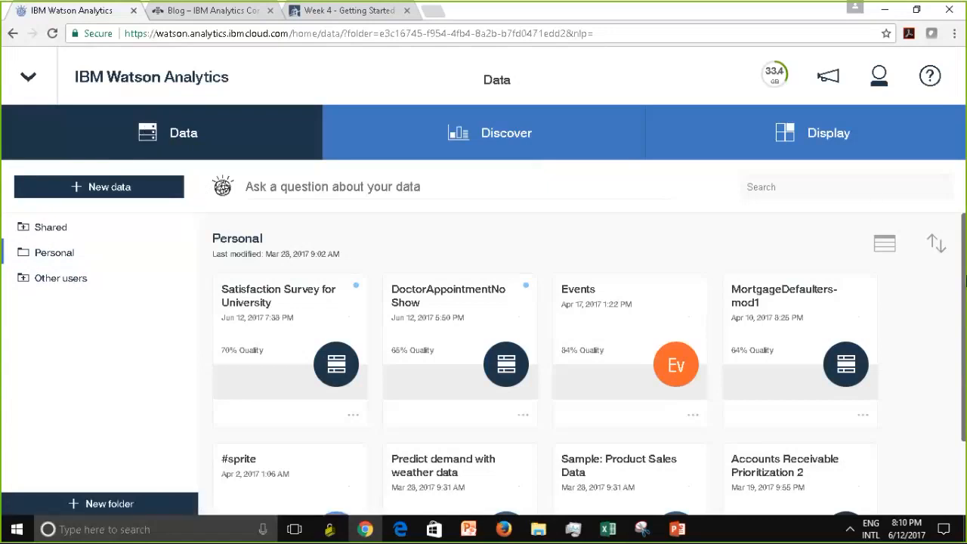
pyautogui.click(100, 189)
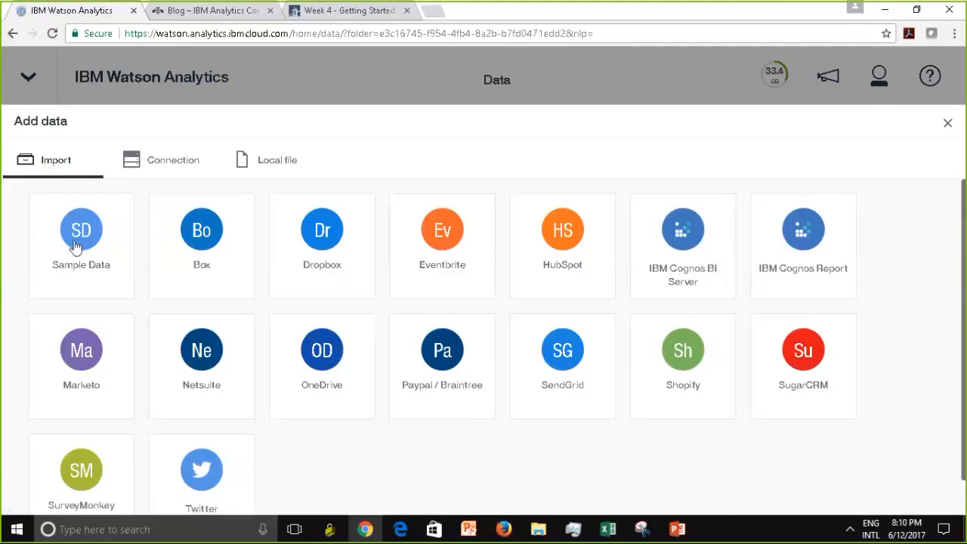
pyautogui.click(76, 248)
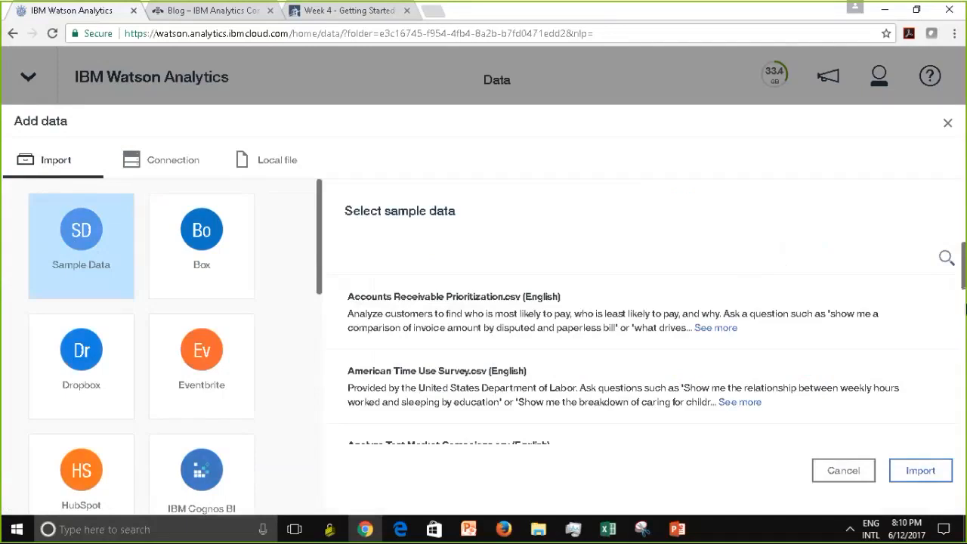
pyautogui.scroll(-1, 964, 291)
pyautogui.moveTo(964, 291); pyautogui.dragTo(964, 259)
pyautogui.click(443, 316)
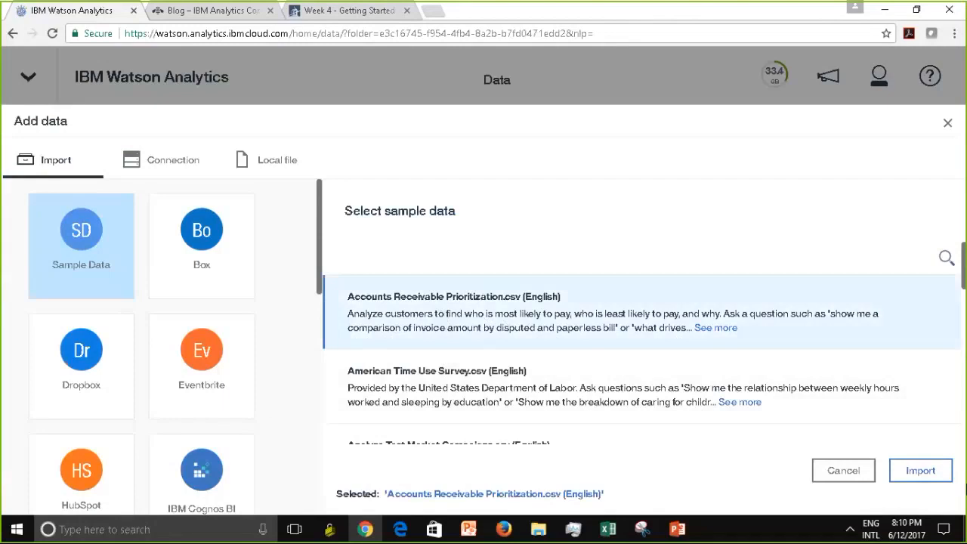
pyautogui.click(920, 470)
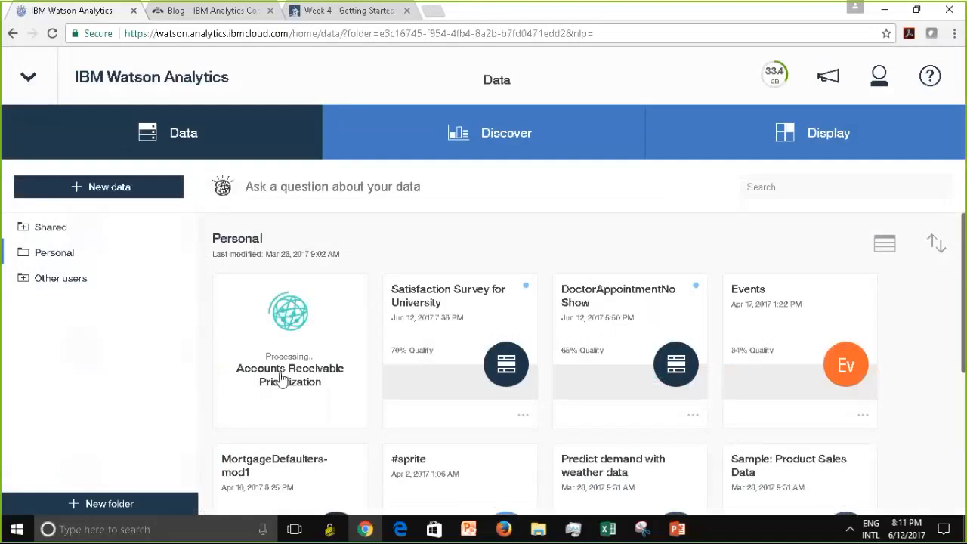
pyautogui.click(114, 133)
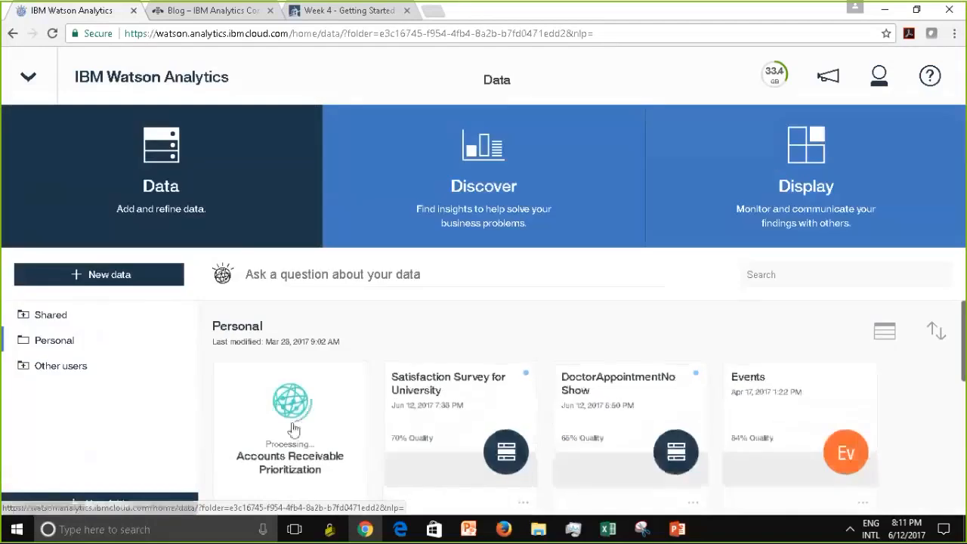
pyautogui.moveTo(964, 340); pyautogui.dragTo(964, 299)
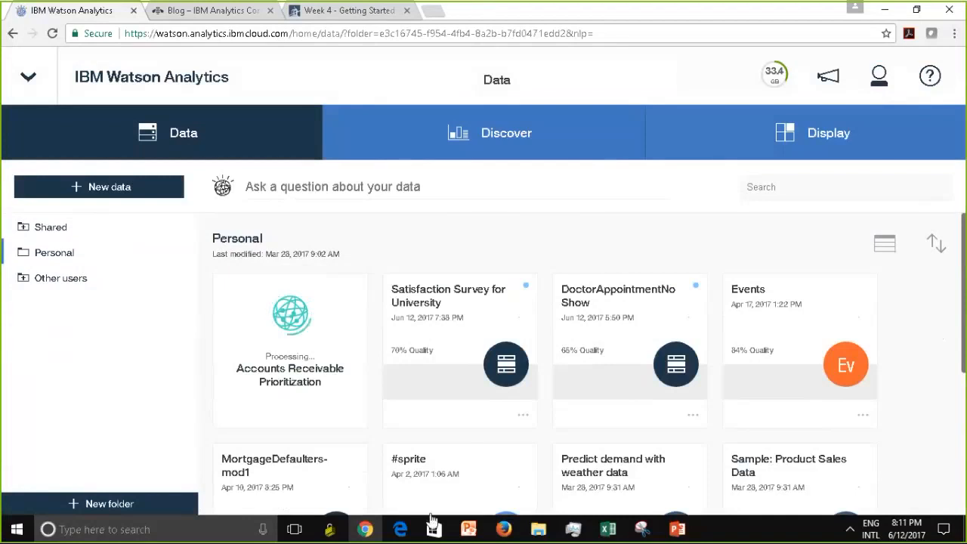
# Switch to the Watson Analytics Walkthrough presentation in PowerPoint and review slide 14, "Importing a Sample Data"
pyautogui.click(683, 532)
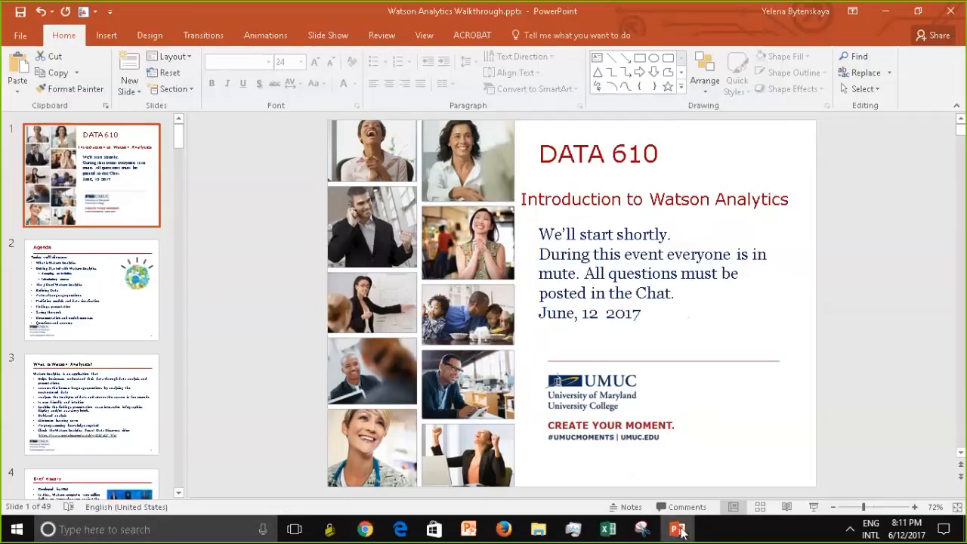
pyautogui.scroll(-10, 181, 457)
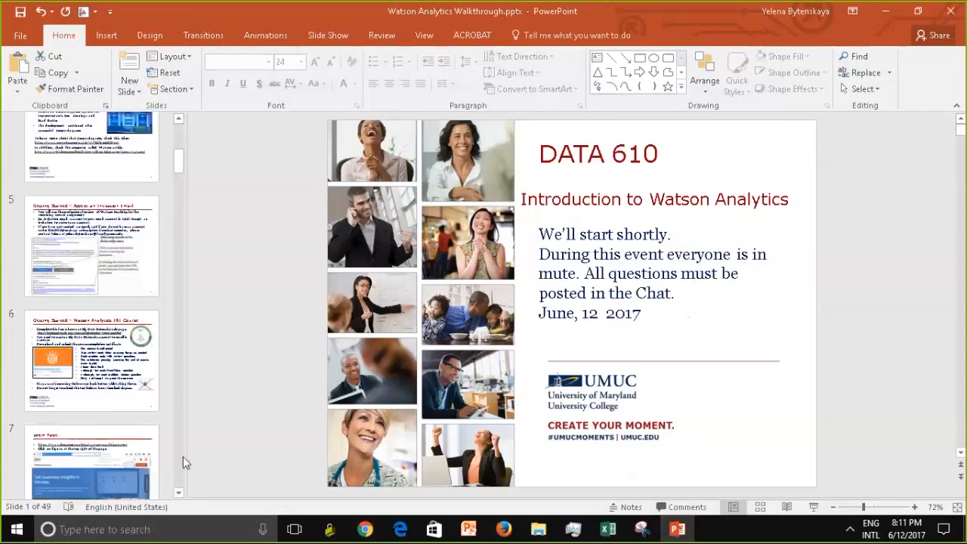
pyautogui.scroll(-8, 185, 457)
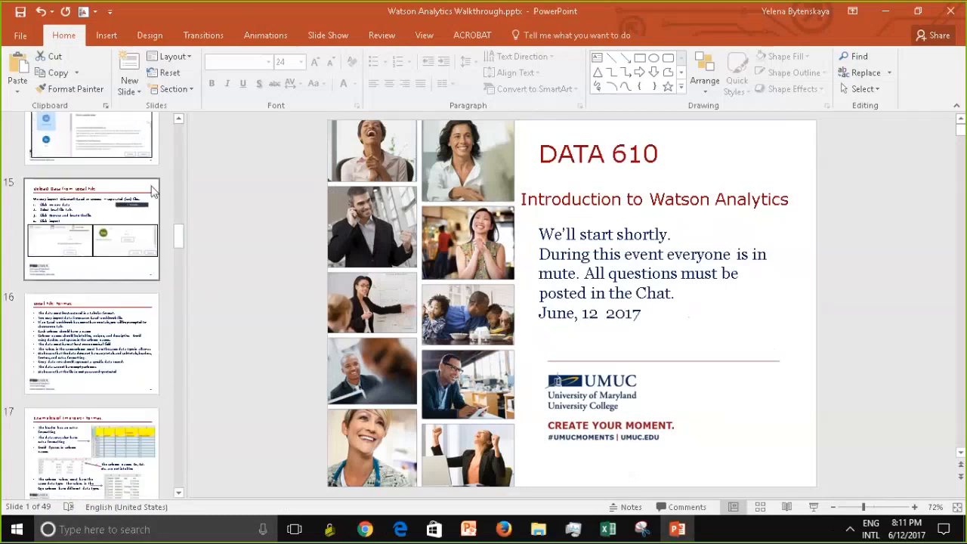
pyautogui.click(95, 140)
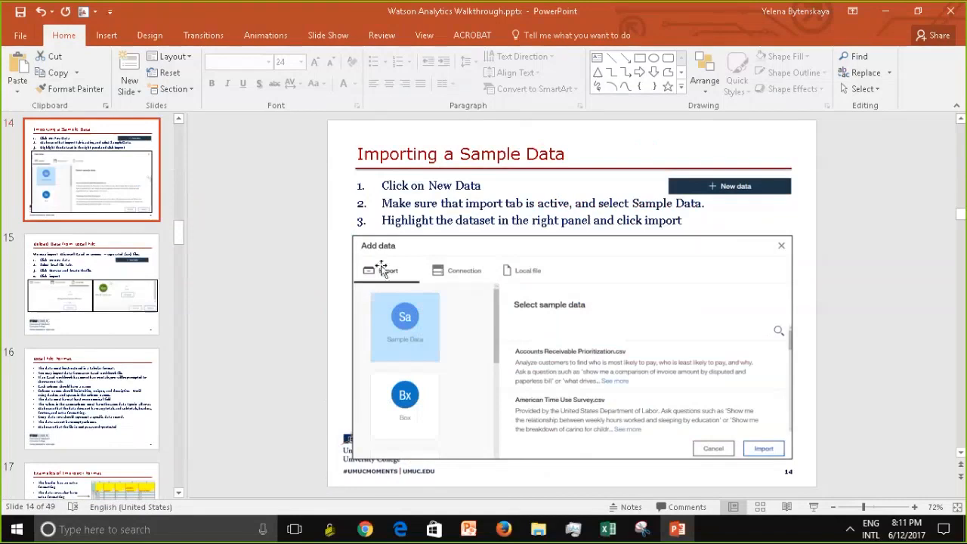
pyautogui.click(718, 186)
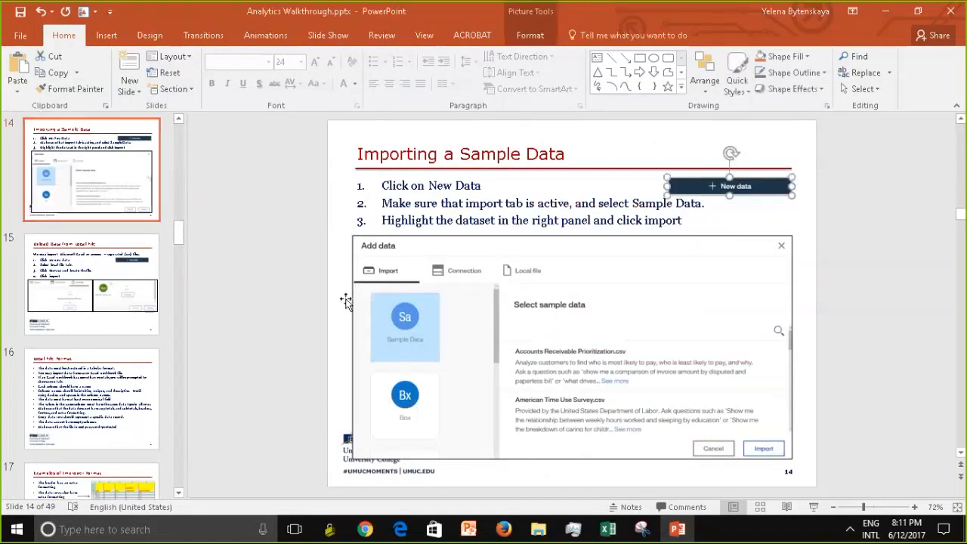
pyautogui.click(391, 341)
pyautogui.moveTo(413, 337); pyautogui.dragTo(412, 334)
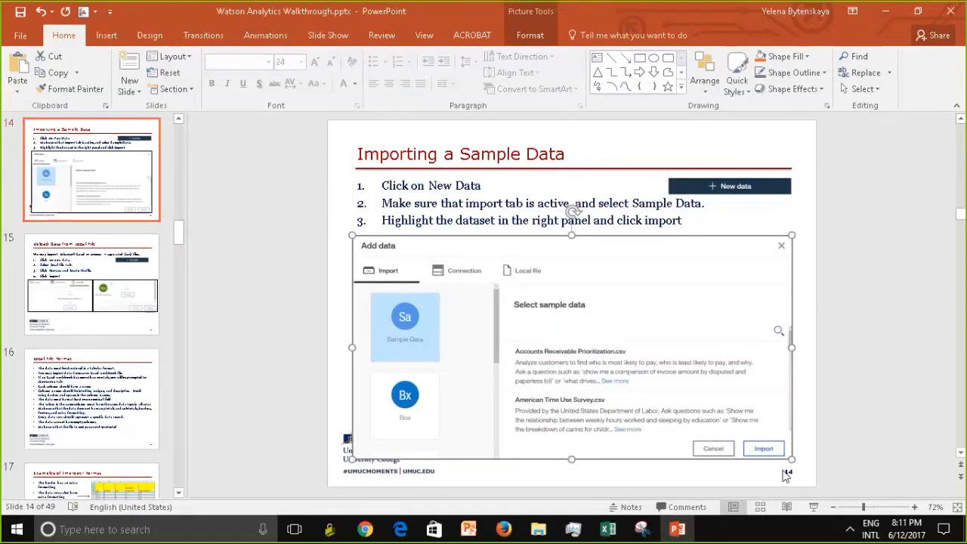
# Review the instructions for importing Excel or csv files on slide 15, "Upload Data from Local File"
pyautogui.click(149, 325)
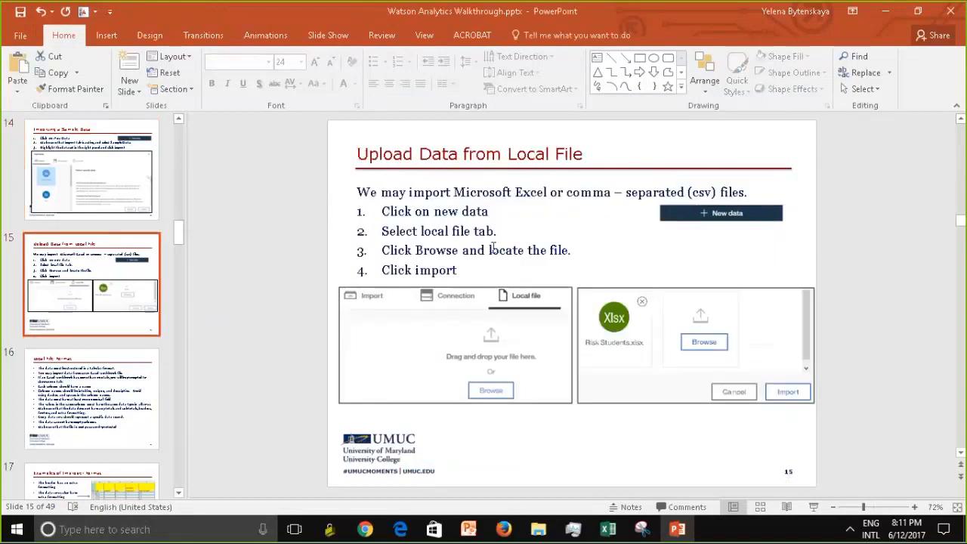
pyautogui.click(442, 189)
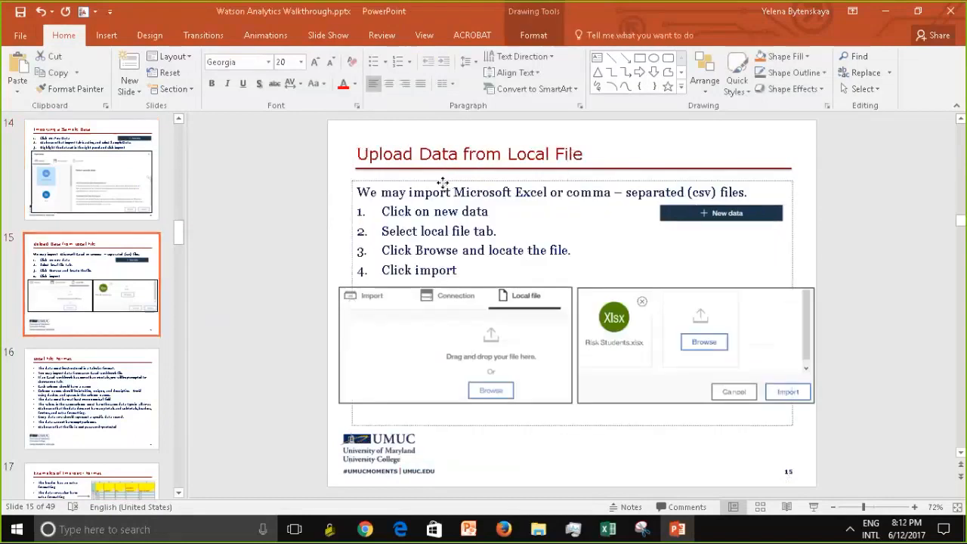
pyautogui.click(443, 184)
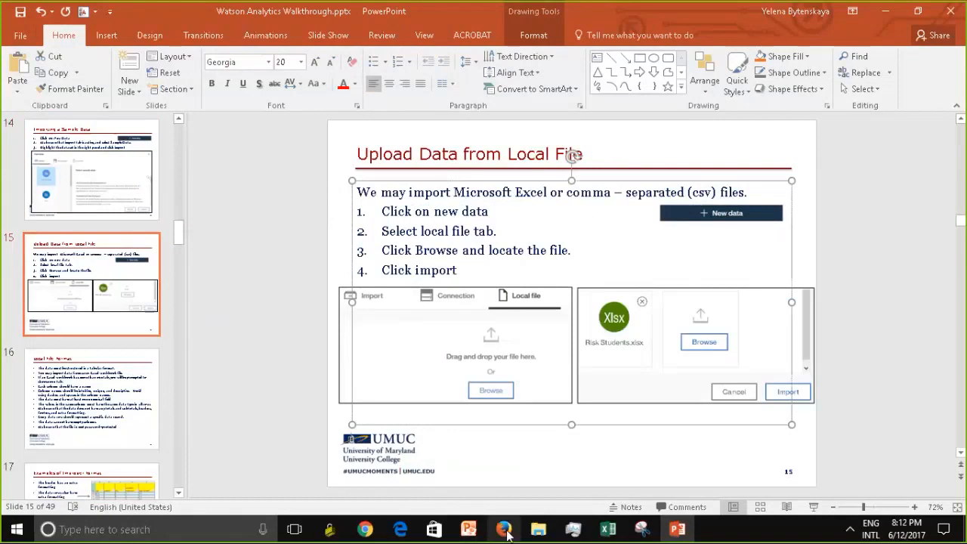
# Switch back to Watson Analytics in Chrome, look at the local file upload for new data, and leave it without importing
pyautogui.click(365, 529)
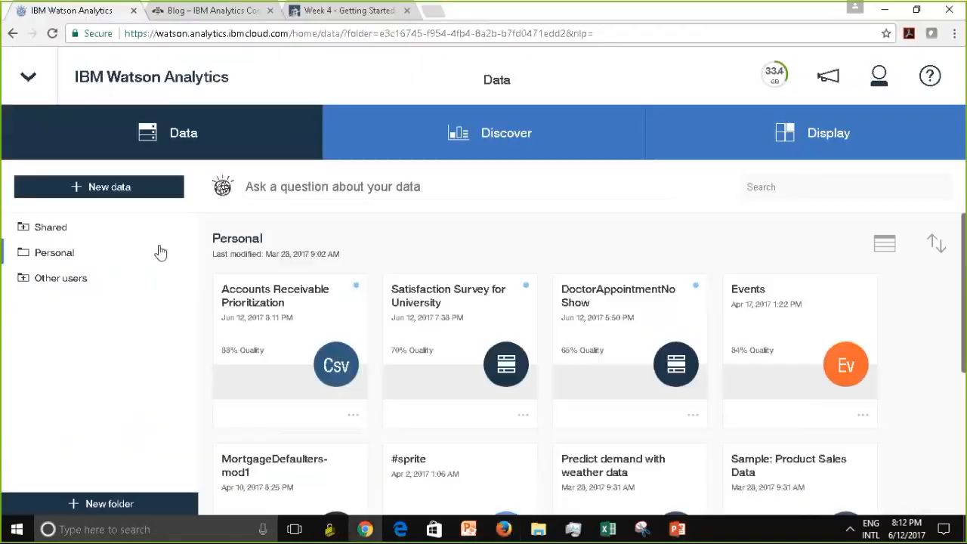
pyautogui.click(78, 189)
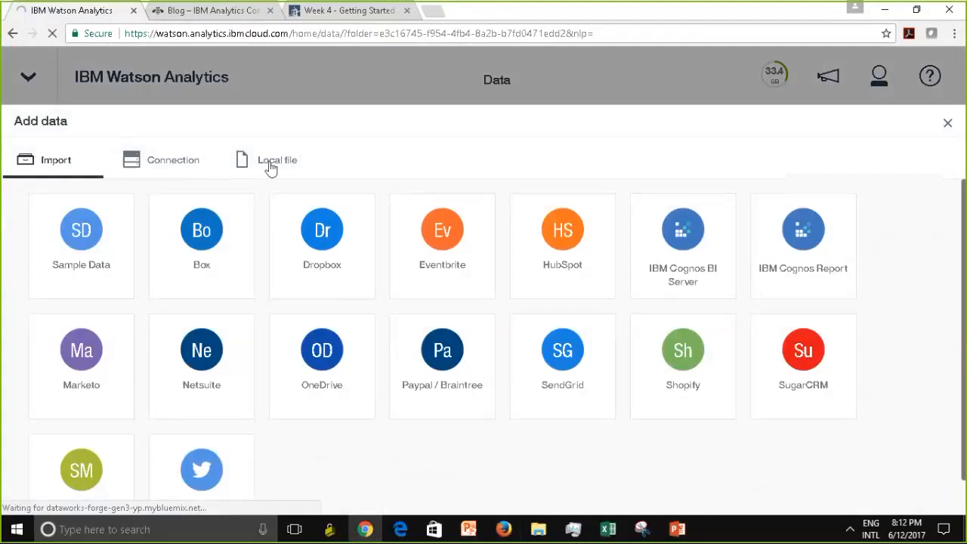
pyautogui.click(271, 166)
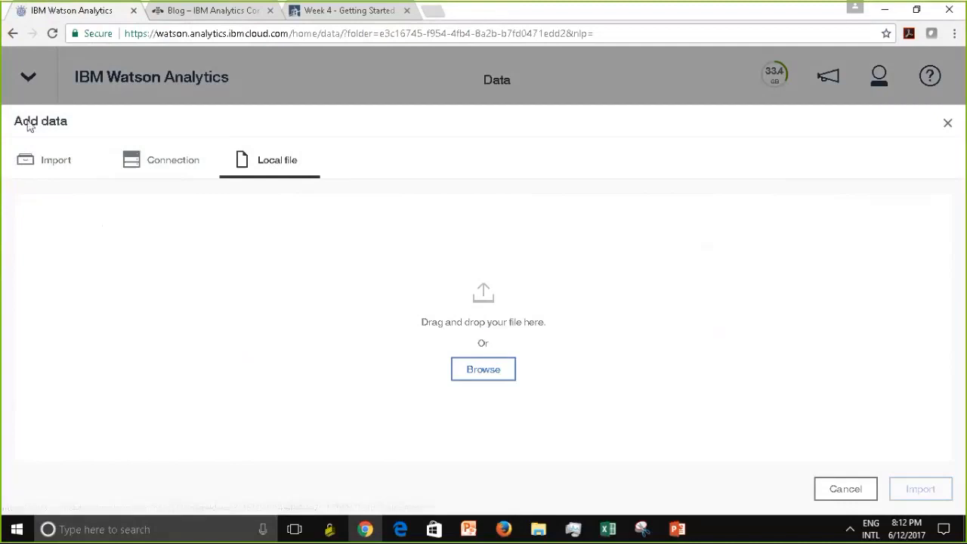
pyautogui.click(842, 489)
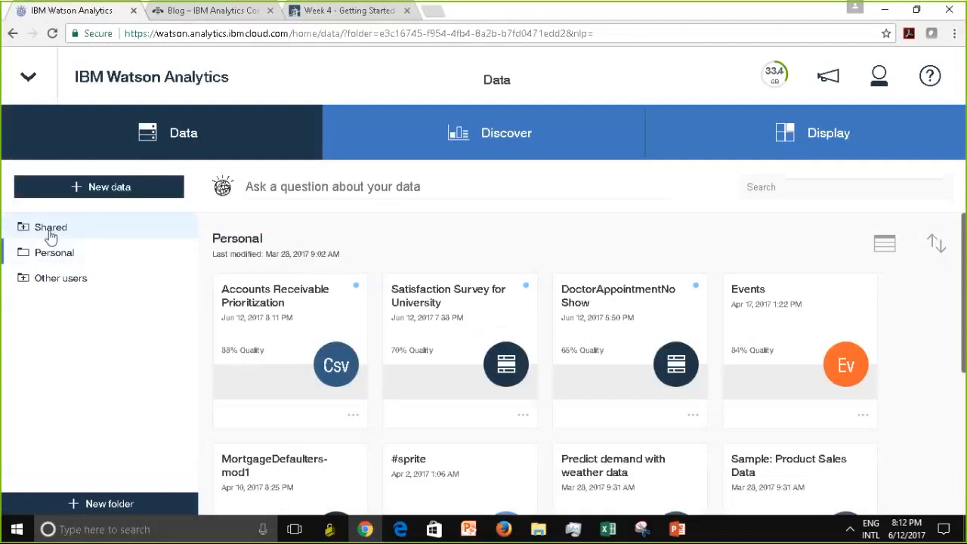
# Delete the WA_HR_Training-2013-16-1 dataset from the Shared folder
pyautogui.click(24, 232)
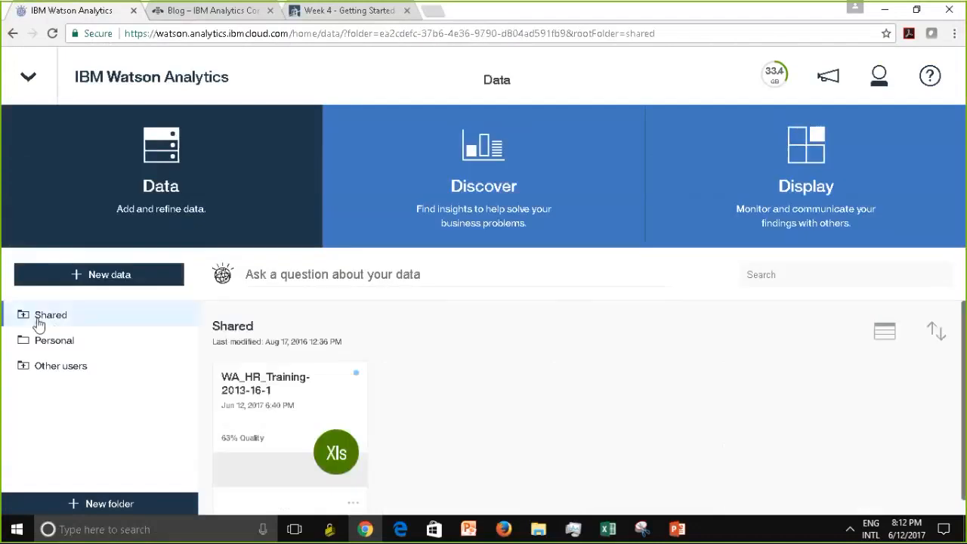
pyautogui.click(354, 503)
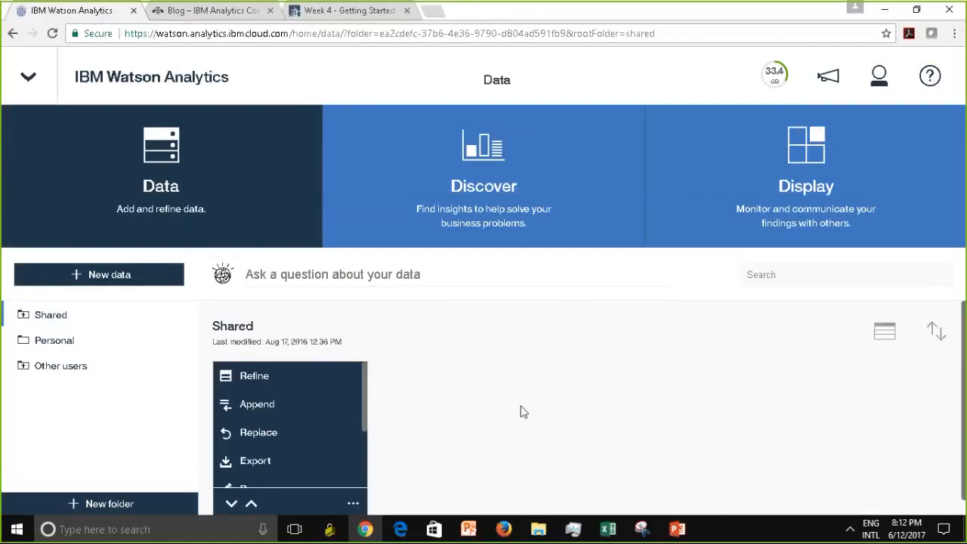
pyautogui.click(495, 402)
pyautogui.moveTo(363, 434); pyautogui.dragTo(371, 494)
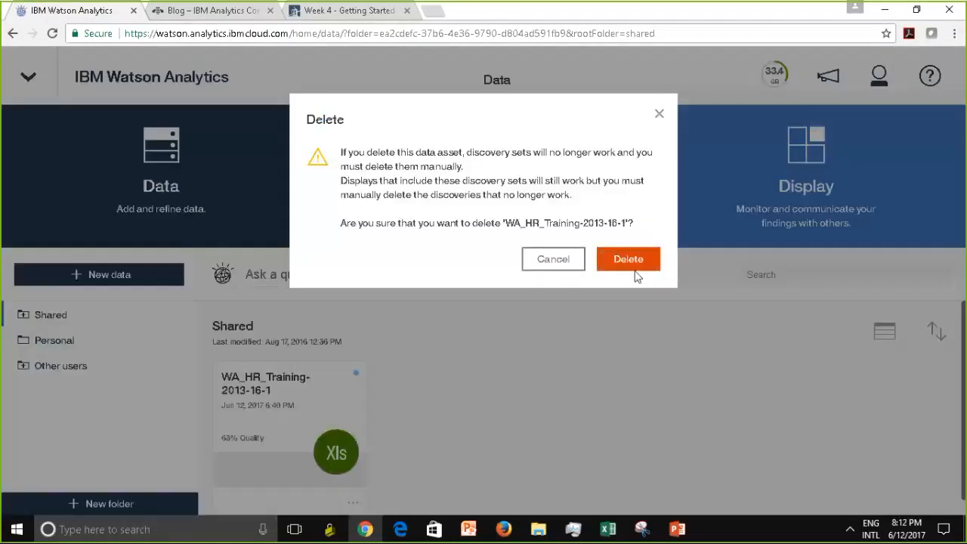
pyautogui.click(630, 261)
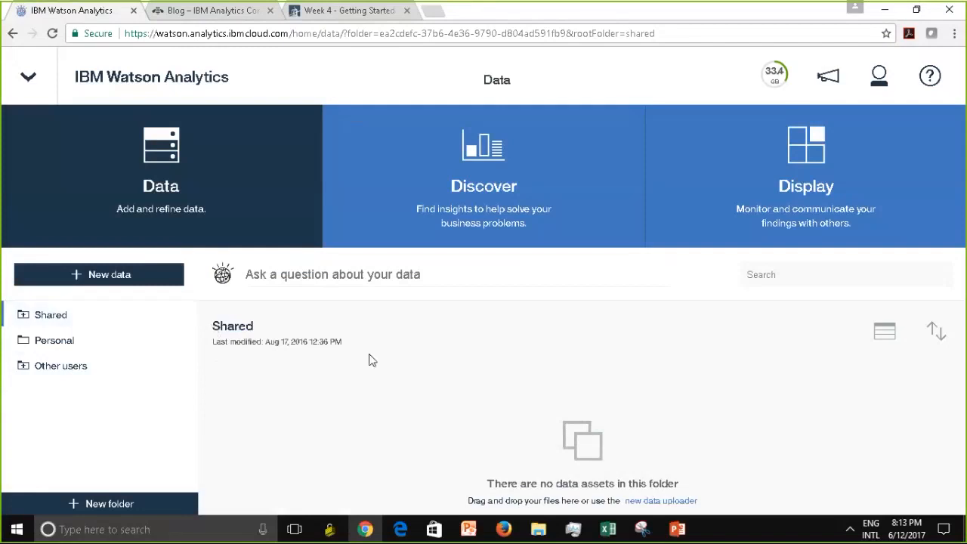
# Expand the Shared folder and open its More Sample Datasets subfolder, closing any new discovery set opened by mistake
pyautogui.click(61, 317)
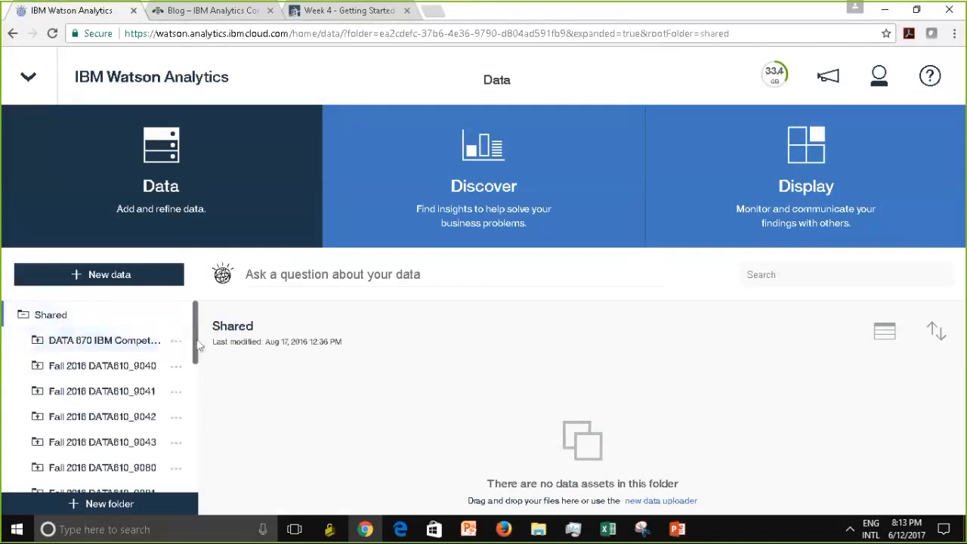
pyautogui.moveTo(199, 345); pyautogui.dragTo(198, 412)
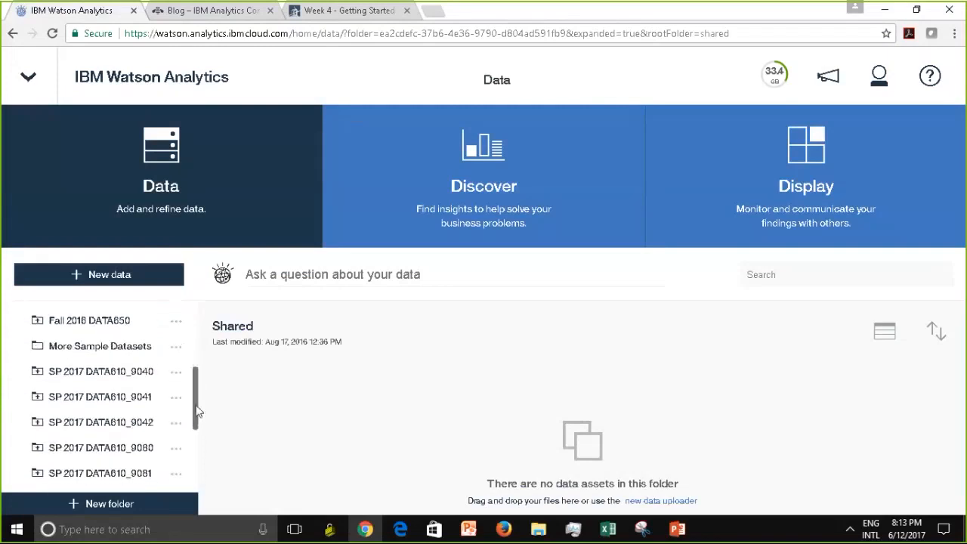
pyautogui.click(68, 348)
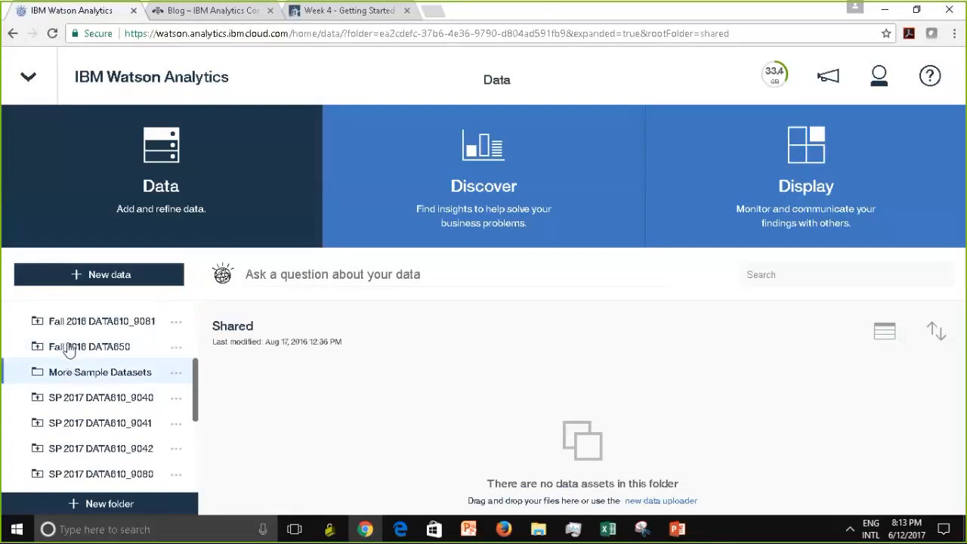
pyautogui.click(270, 410)
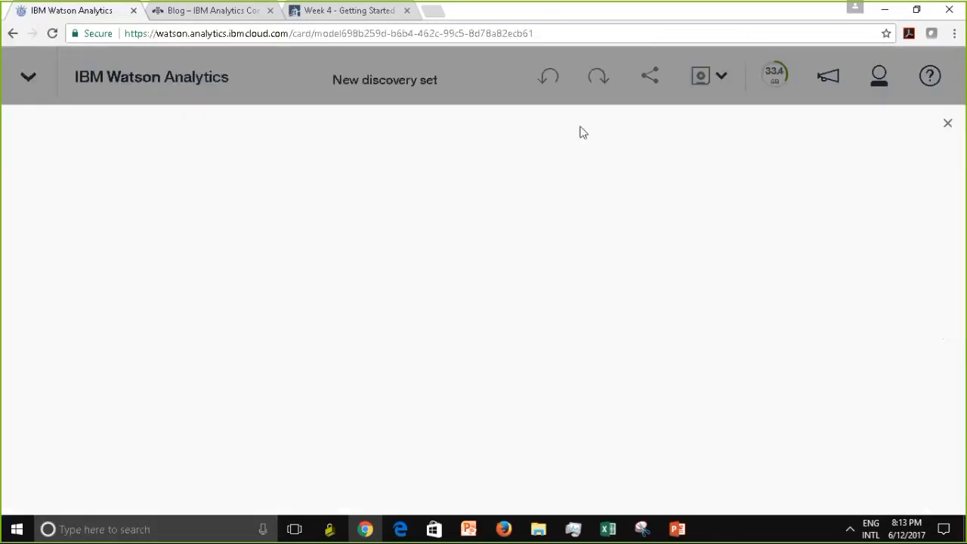
pyautogui.click(948, 124)
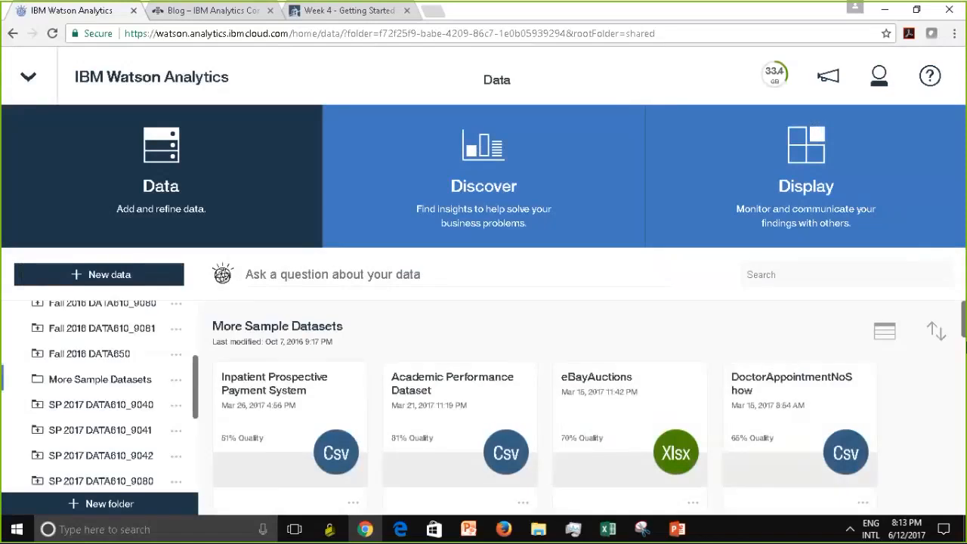
pyautogui.moveTo(964, 333); pyautogui.dragTo(965, 219)
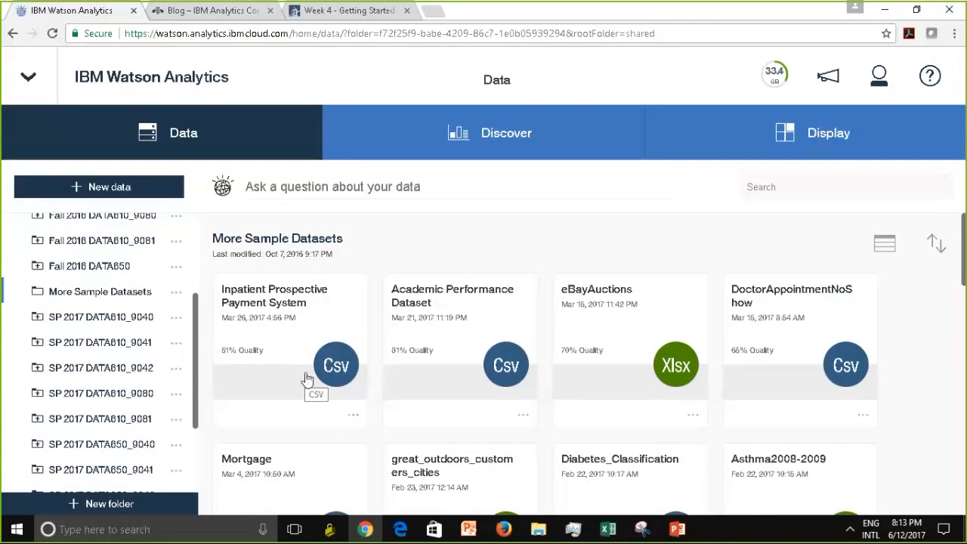
# Open the Inpatient Prospective Payment System dataset for refining from its list of actions
pyautogui.click(353, 416)
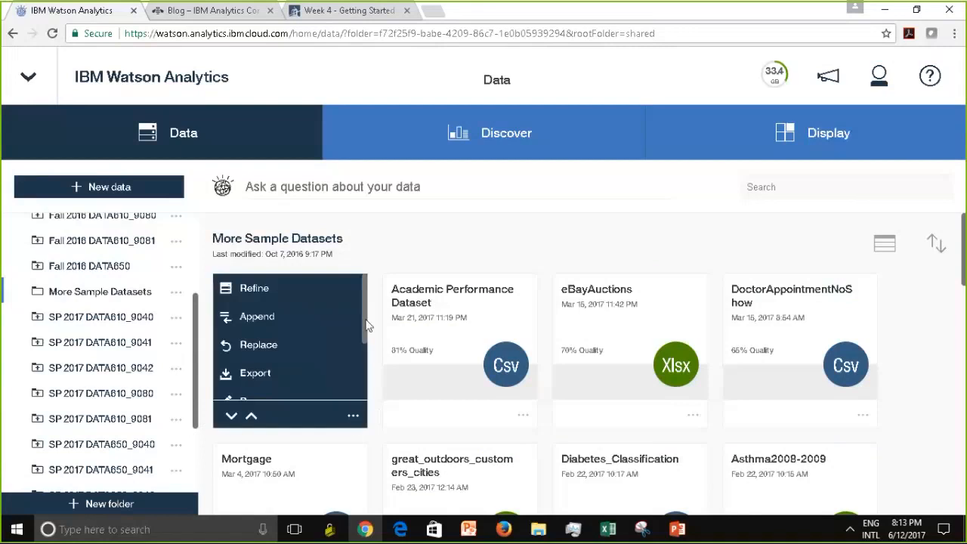
pyautogui.scroll(-1, 365, 365)
pyautogui.scroll(-1, 364, 365)
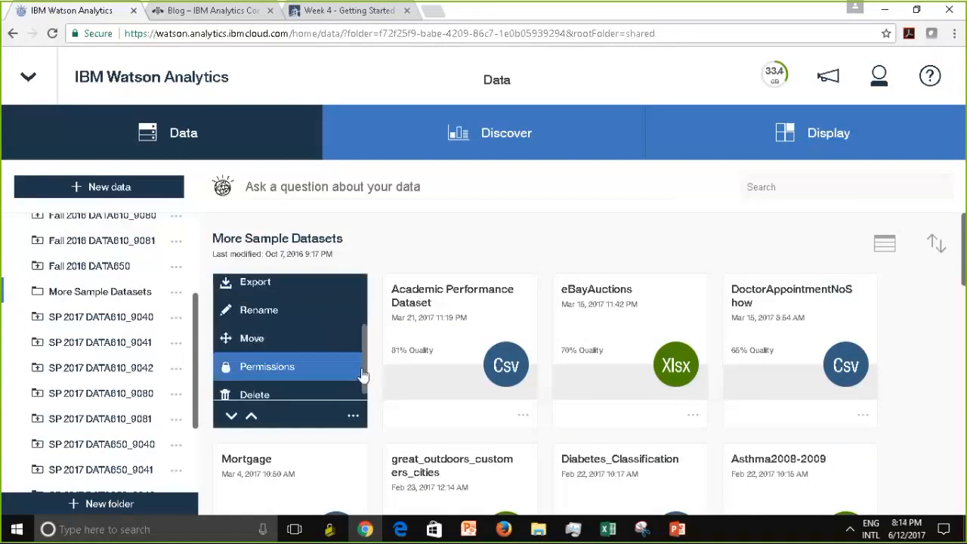
pyautogui.scroll(3, 366, 276)
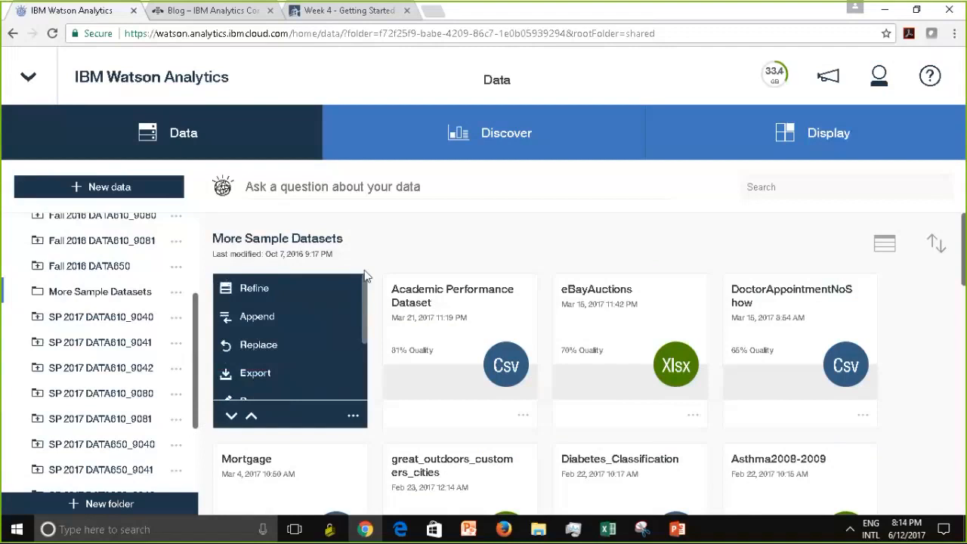
pyautogui.click(309, 287)
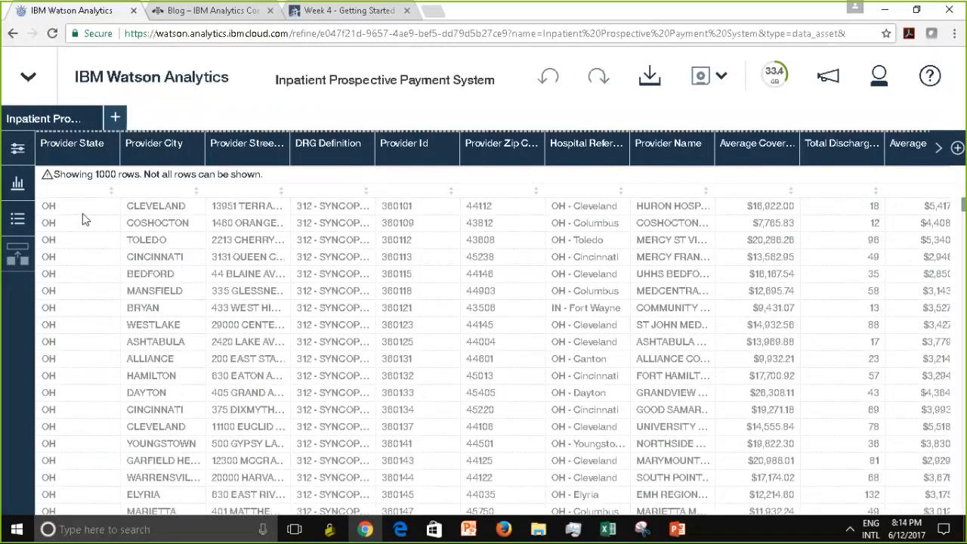
# Save a copy of the Inpatient Prospective Payment System dataset in the Personal folder under its existing name
pyautogui.click(719, 78)
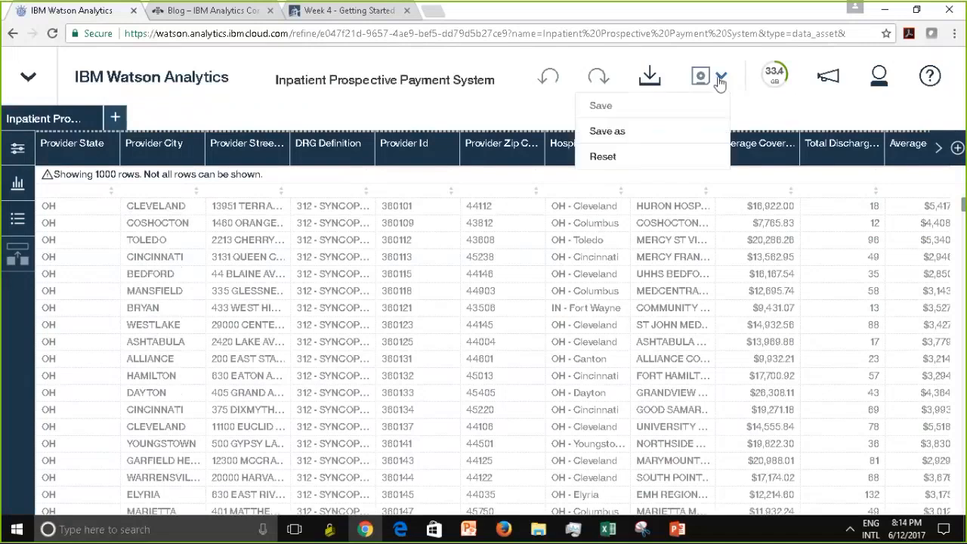
pyautogui.click(619, 132)
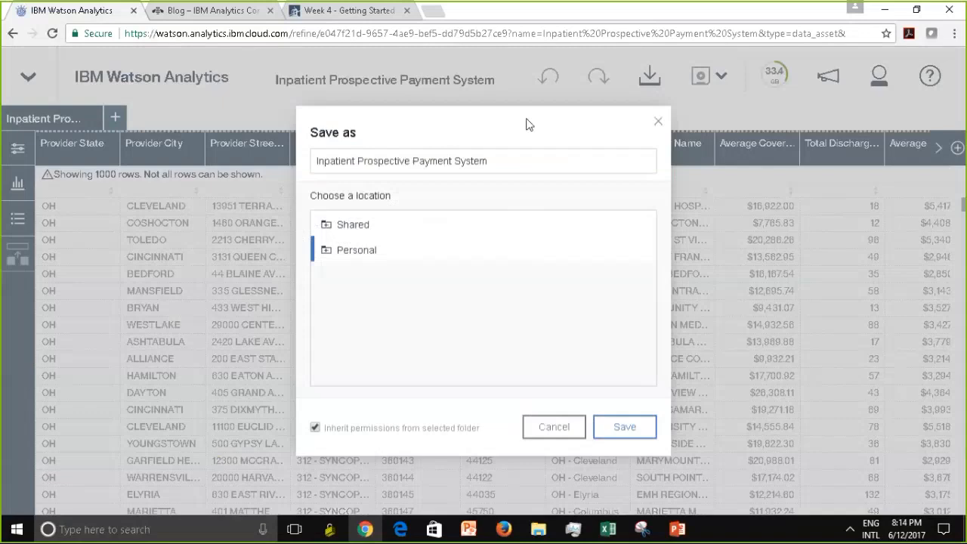
pyautogui.click(330, 260)
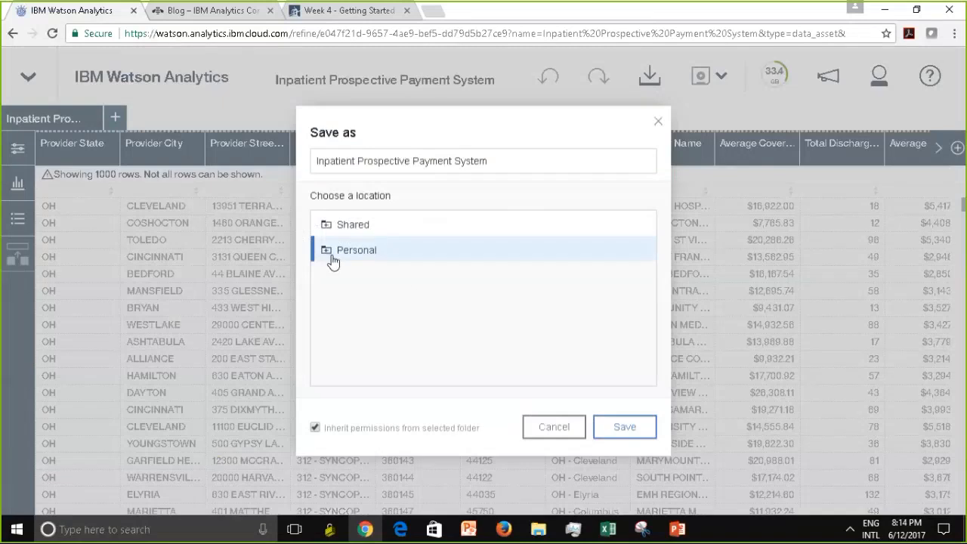
pyautogui.click(624, 427)
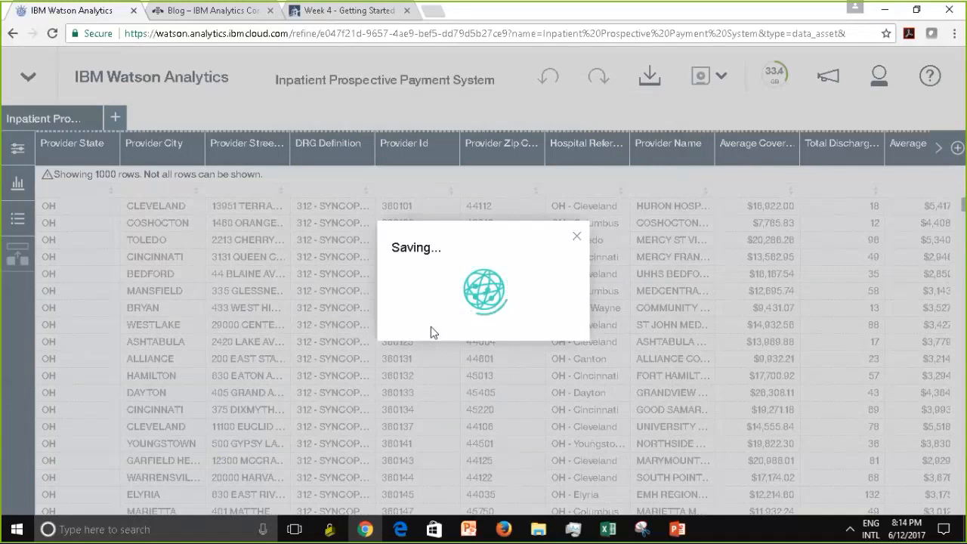
# Switch to the Watson Analytics Walkthrough presentation in PowerPoint and read slide 16 on the local file format
pyautogui.click(678, 529)
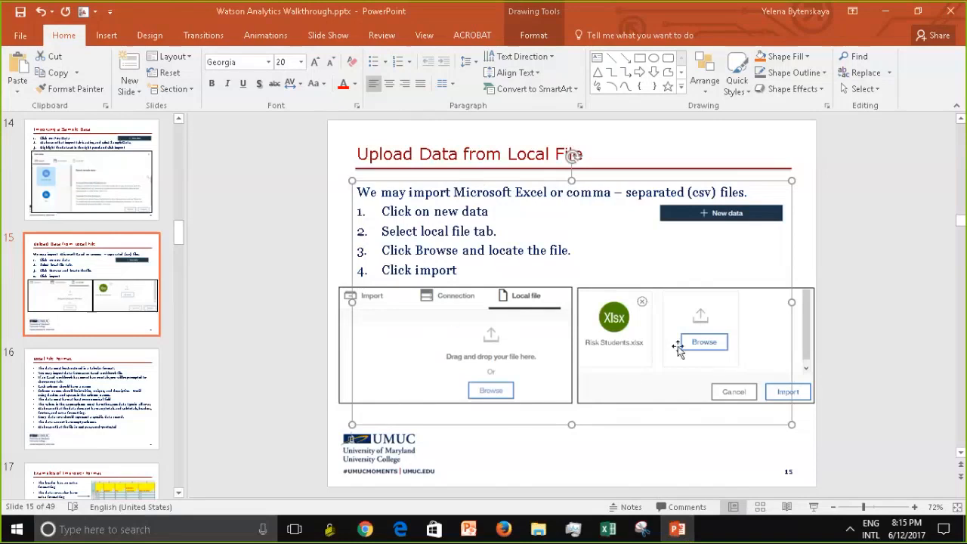
pyautogui.click(117, 421)
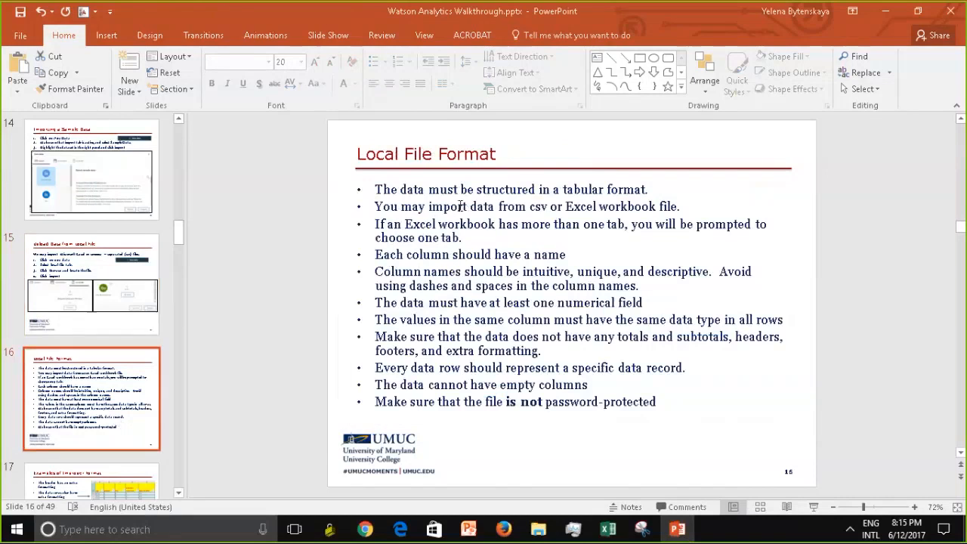
pyautogui.click(459, 207)
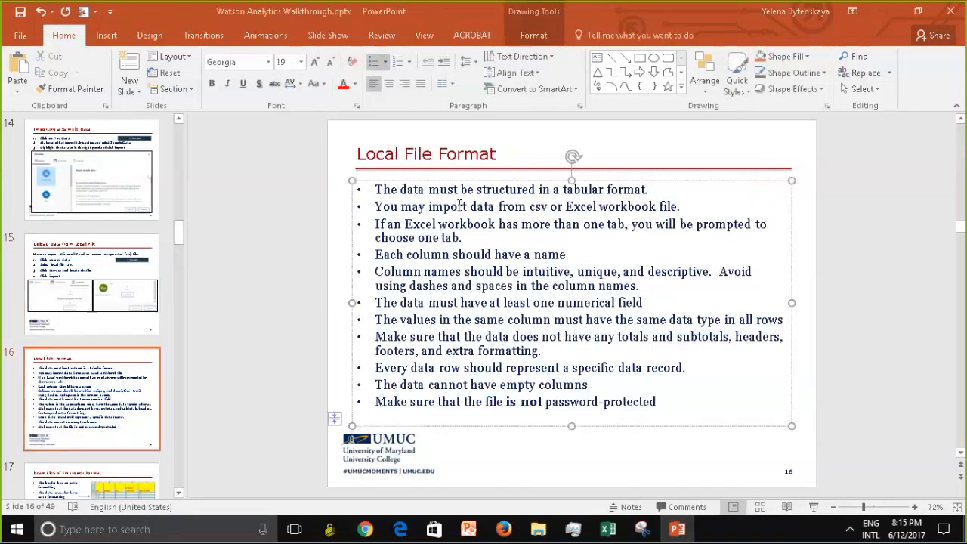
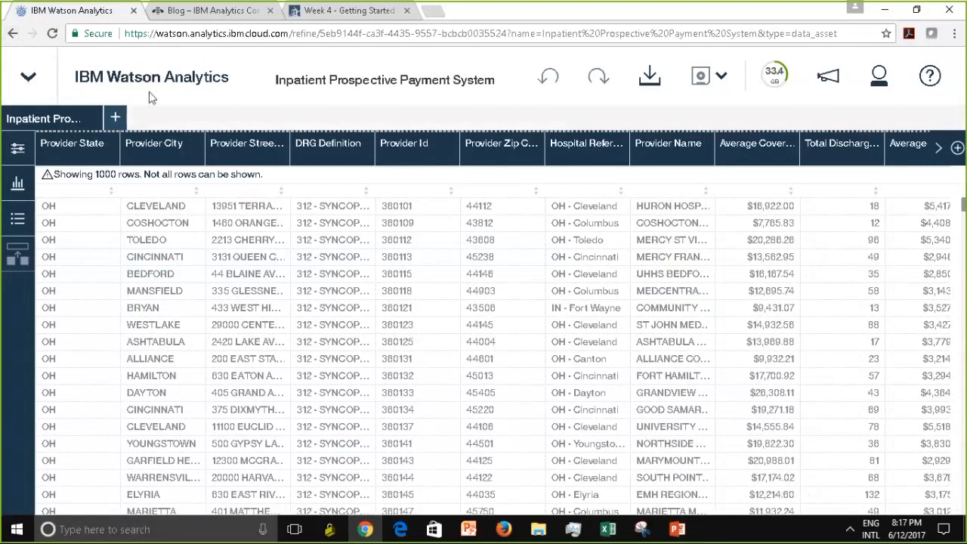
# Return to the Watson Analytics data page in Chrome and examine the actions offered for the Academic Performance Dataset in More Sample Datasets
pyautogui.click(128, 85)
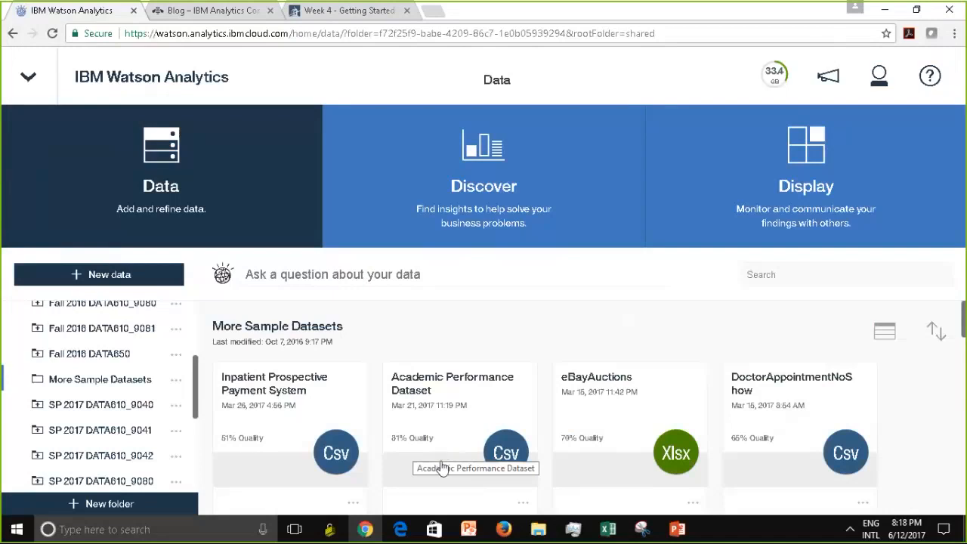
pyautogui.click(522, 506)
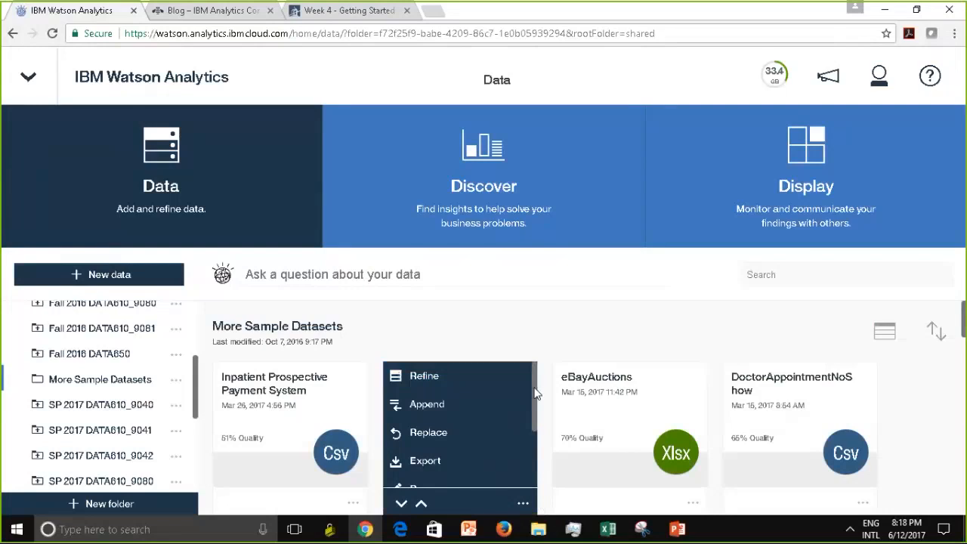
pyautogui.moveTo(534, 394); pyautogui.dragTo(539, 433)
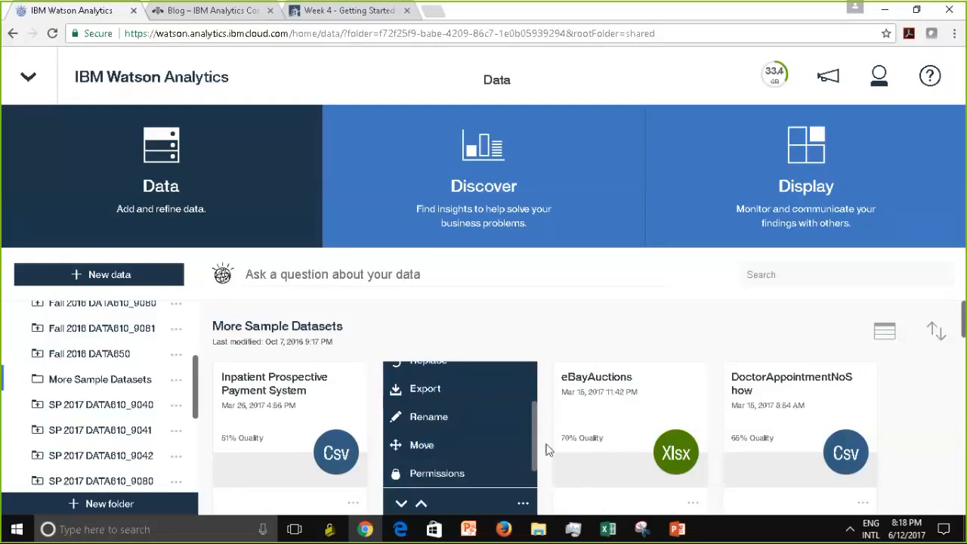
pyautogui.scroll(1, 535, 446)
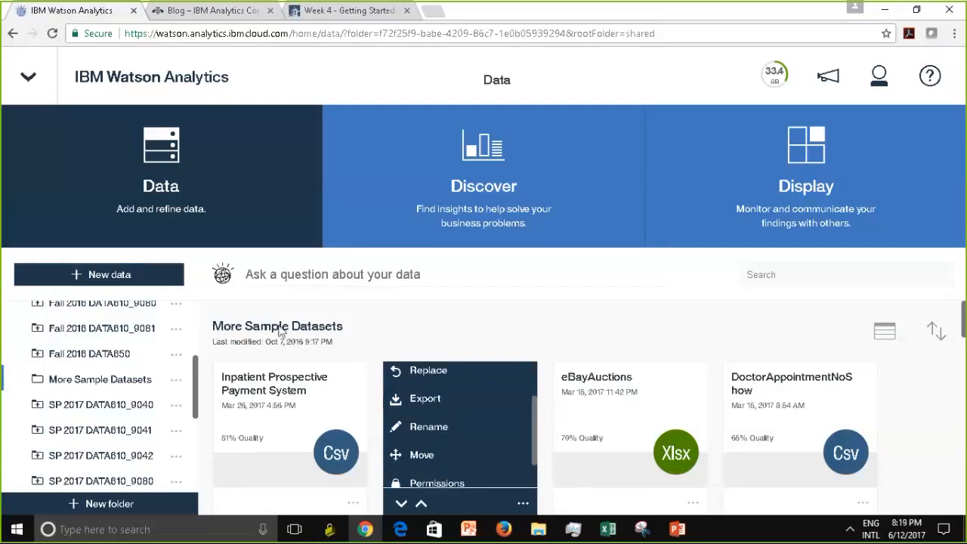
pyautogui.click(322, 328)
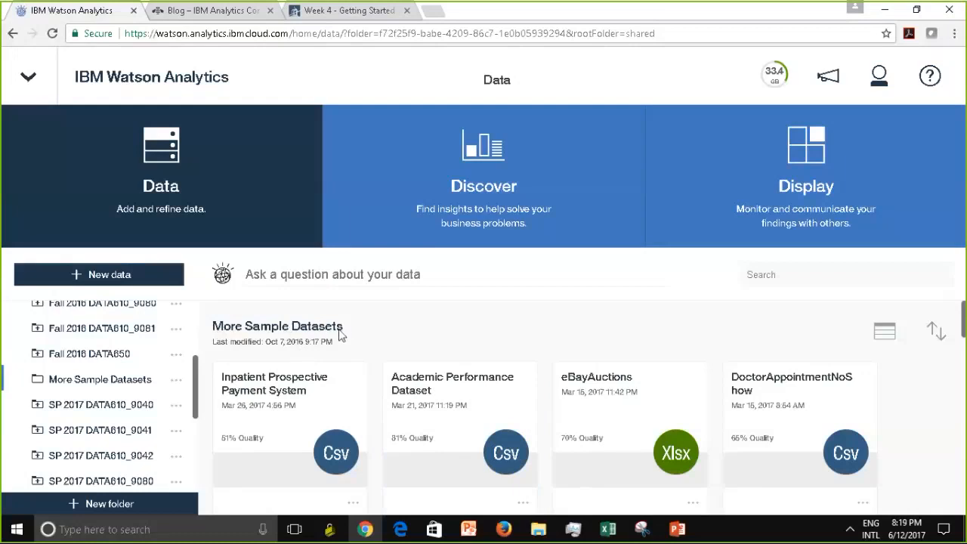
pyautogui.click(521, 504)
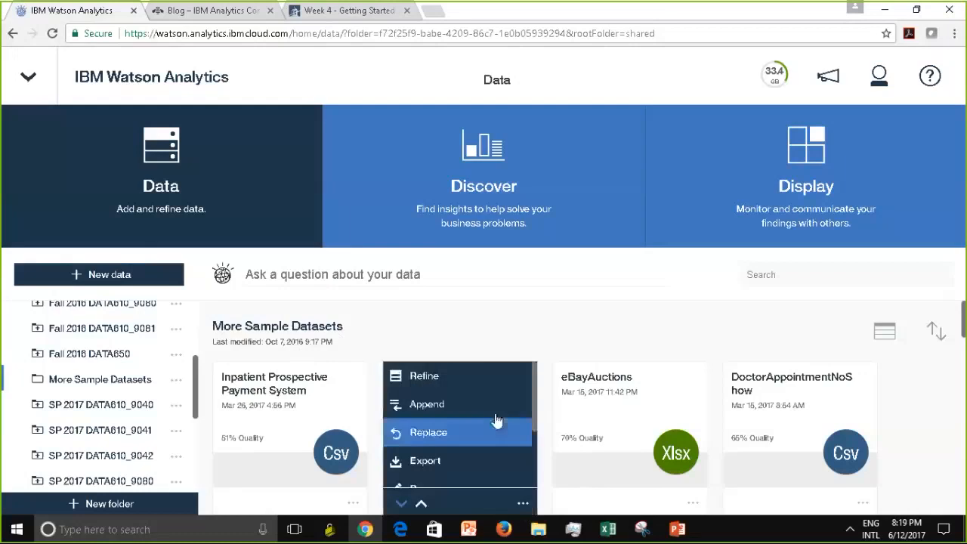
pyautogui.click(499, 332)
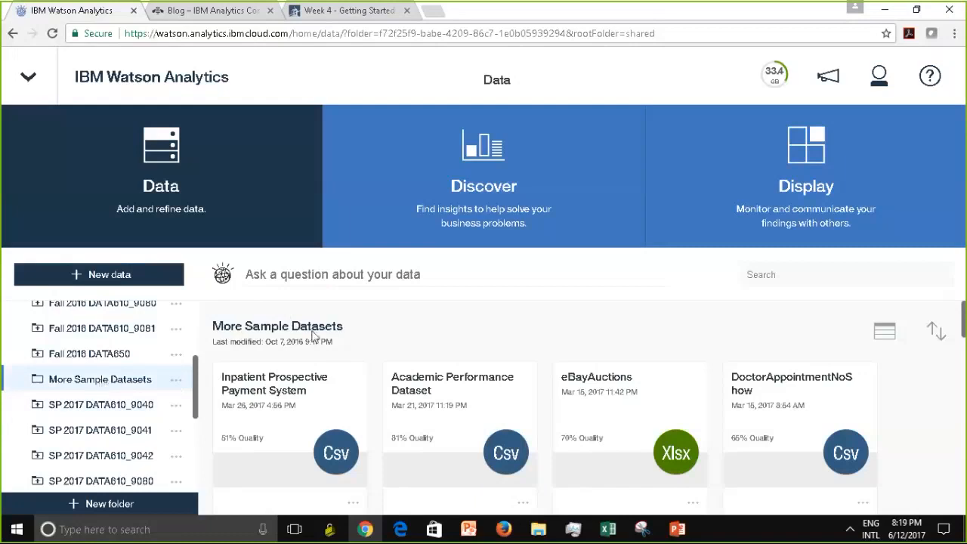
pyautogui.moveTo(345, 326); pyautogui.dragTo(215, 333)
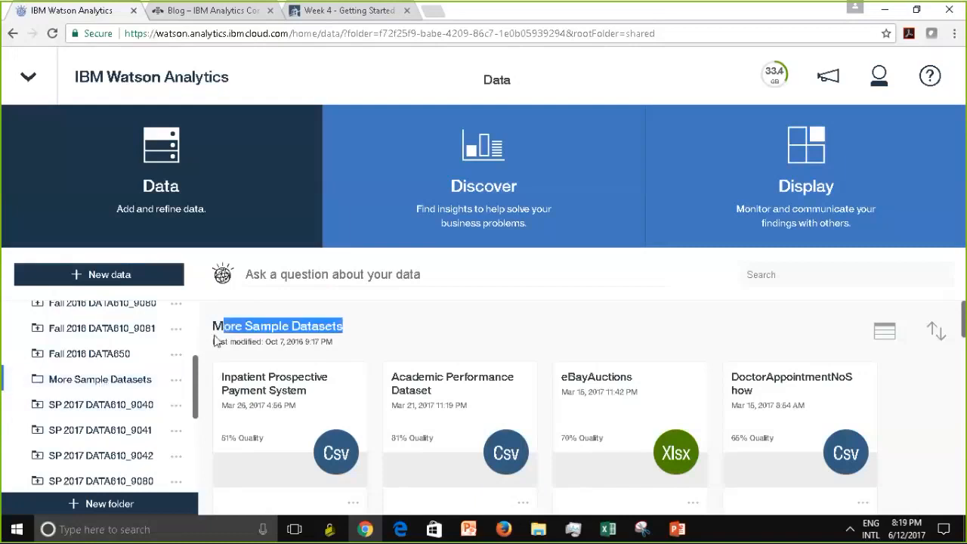
pyautogui.click(394, 334)
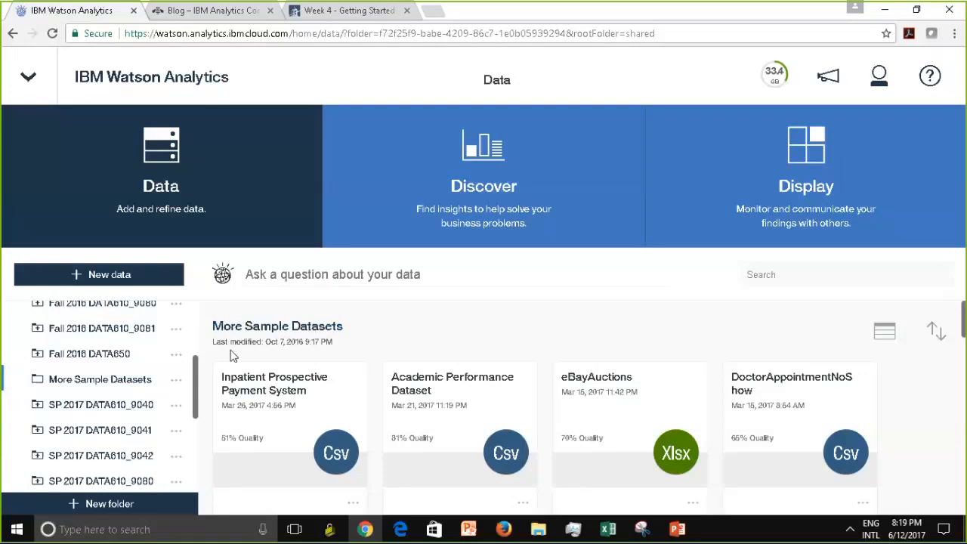
# Collapse the Shared folder and open the Personal folder
pyautogui.moveTo(196, 387); pyautogui.dragTo(200, 304)
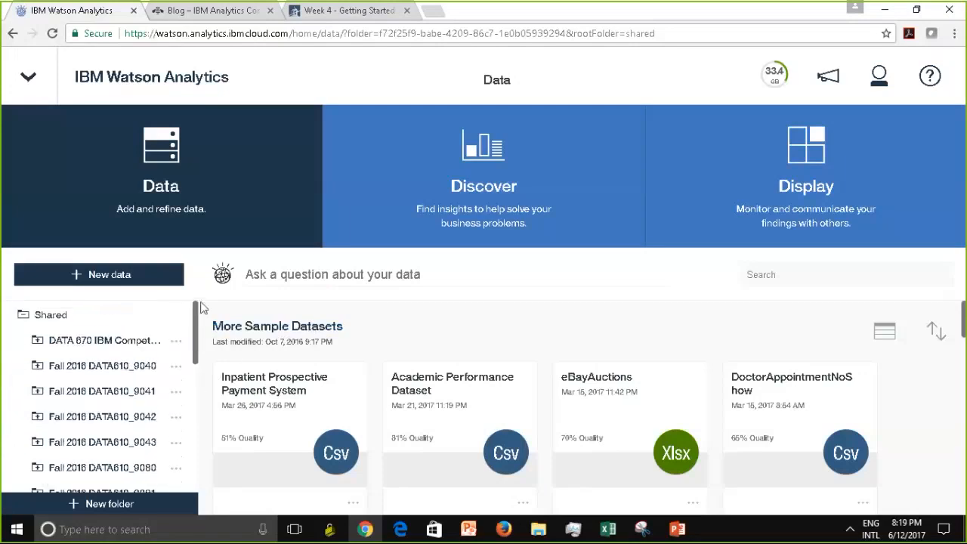
pyautogui.click(23, 316)
pyautogui.click(53, 341)
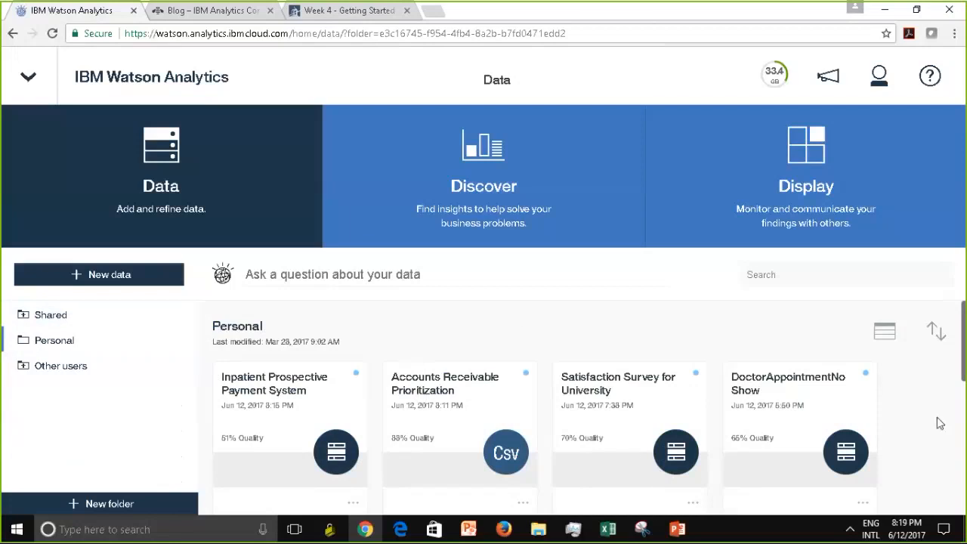
# View the Personal folder's datasets as a list and return to the tile view
pyautogui.moveTo(965, 348); pyautogui.dragTo(966, 196)
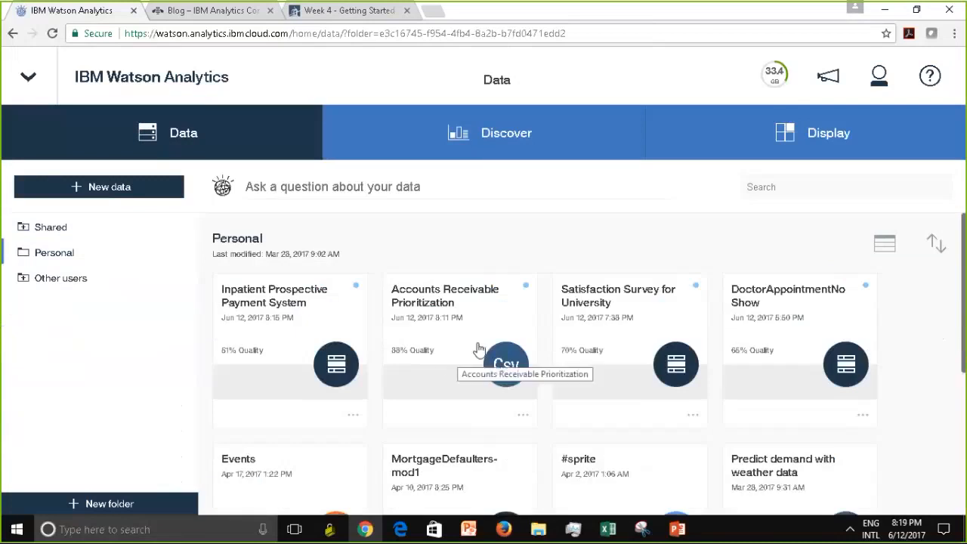
pyautogui.click(892, 248)
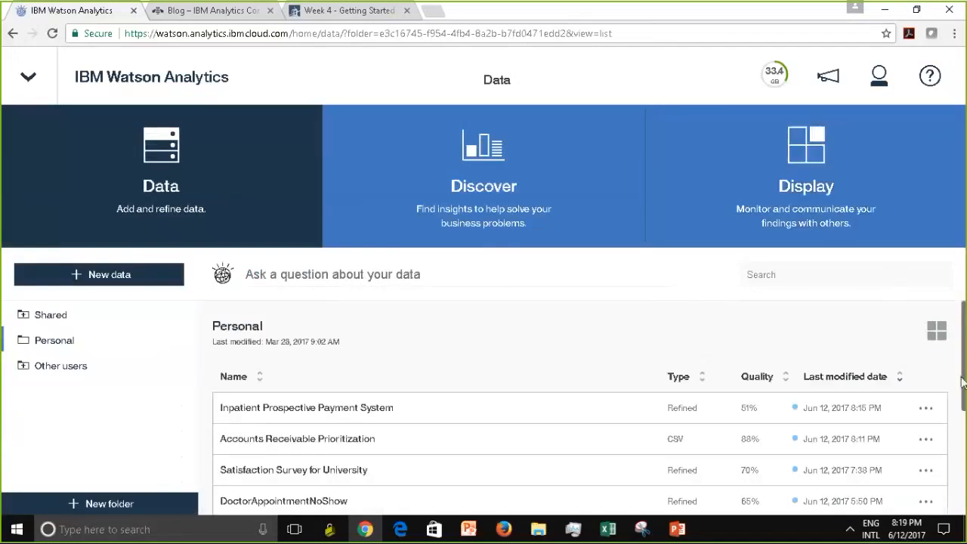
pyautogui.click(937, 331)
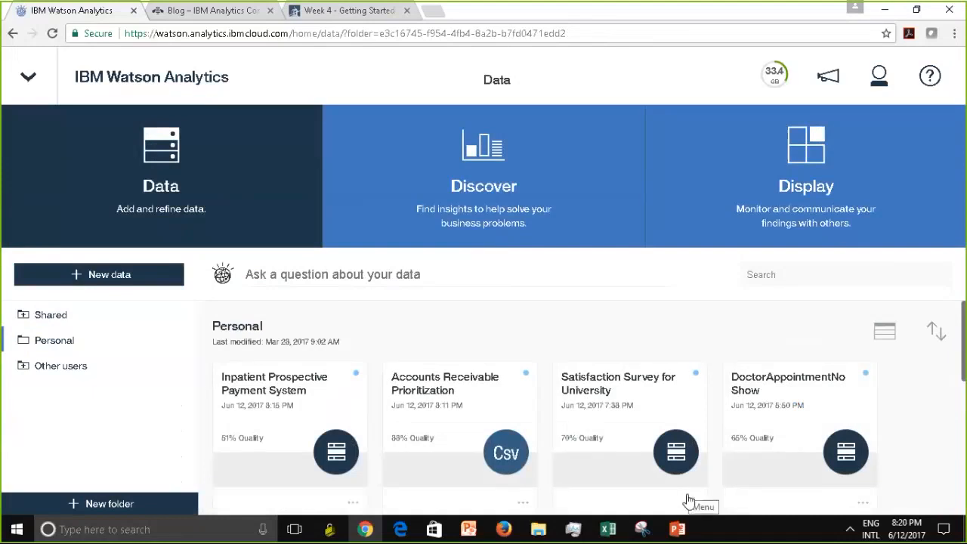
# Look through the actions for the Satisfaction Survey for University dataset and open it for refining
pyautogui.moveTo(966, 360); pyautogui.dragTo(966, 263)
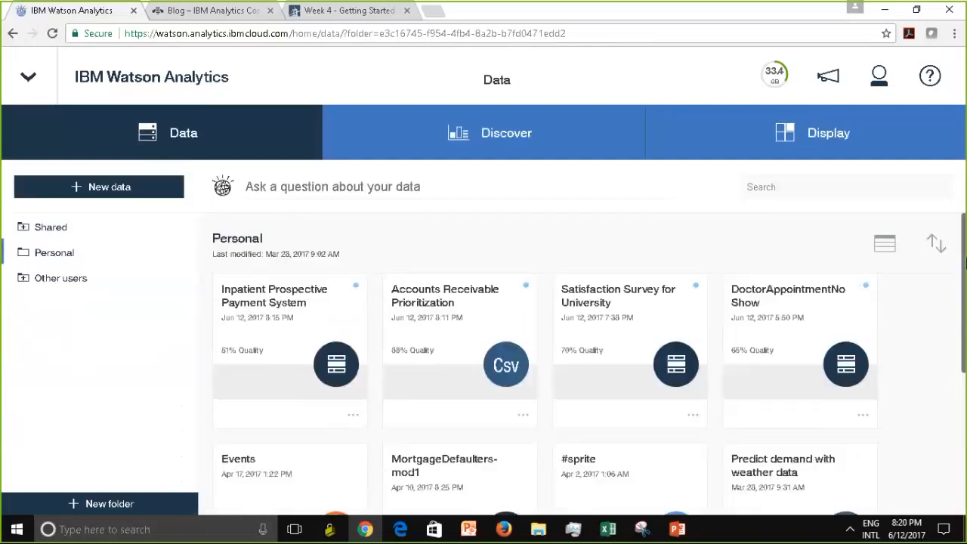
pyautogui.click(693, 415)
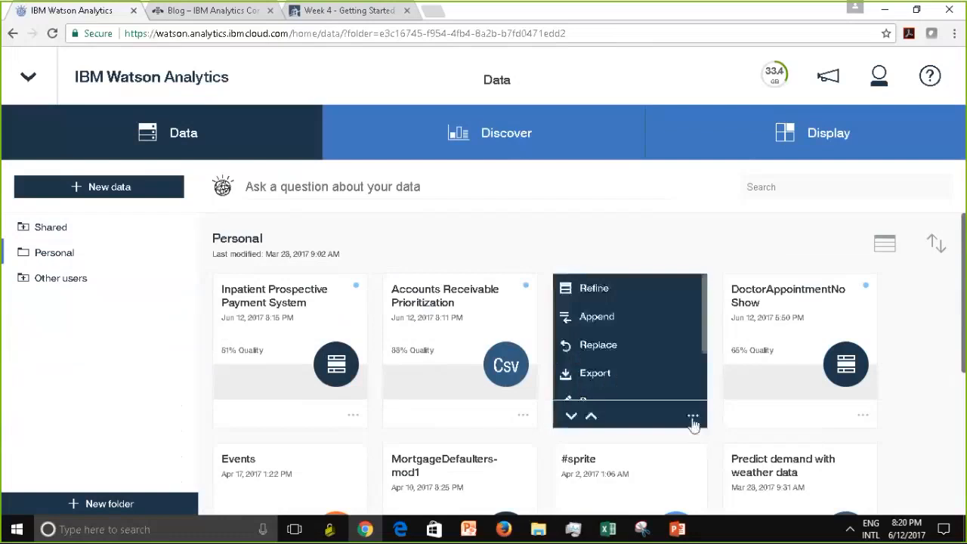
pyautogui.moveTo(707, 338); pyautogui.dragTo(710, 379)
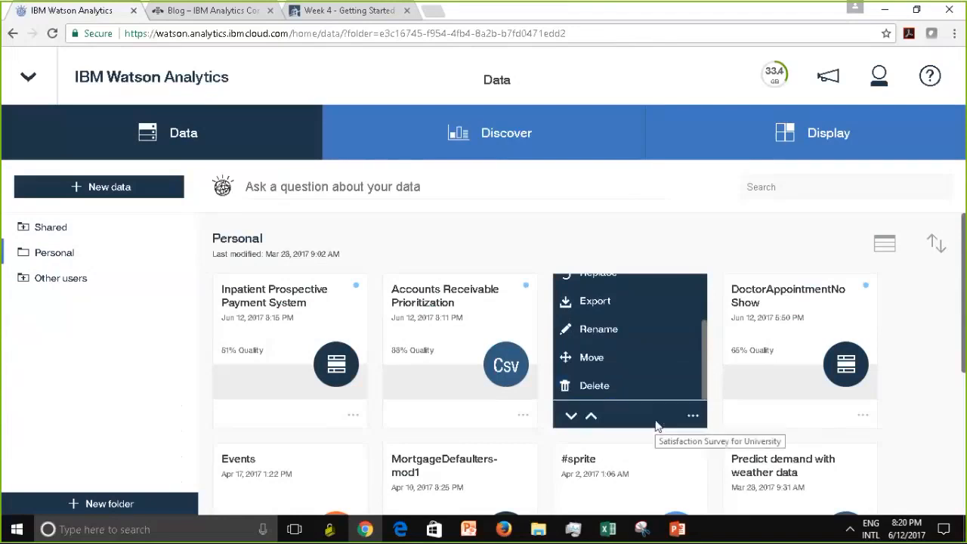
pyautogui.scroll(1, 710, 382)
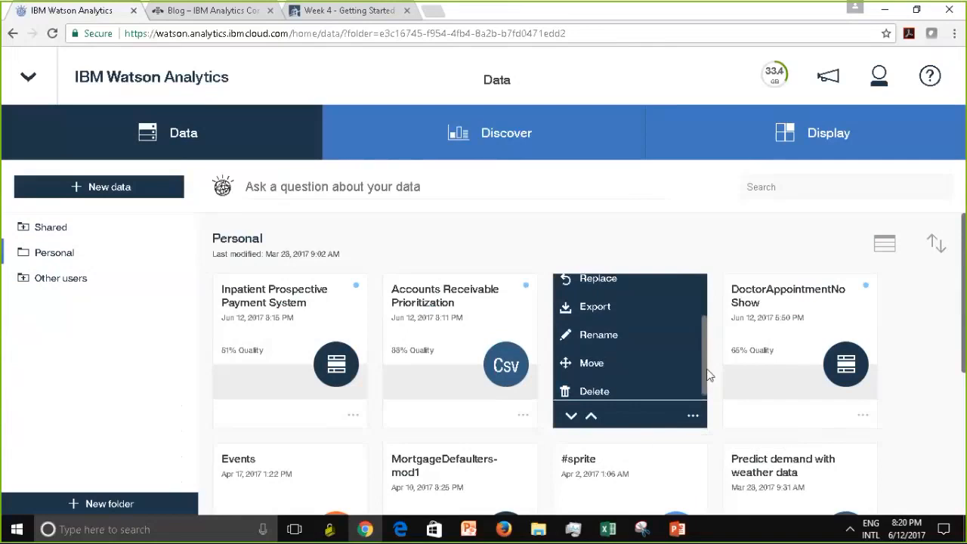
pyautogui.scroll(3, 708, 367)
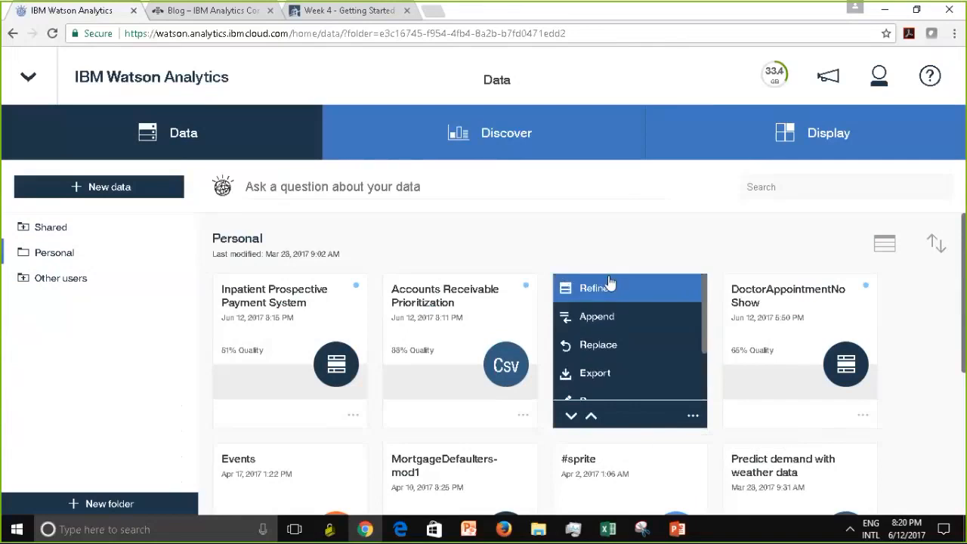
pyautogui.click(595, 289)
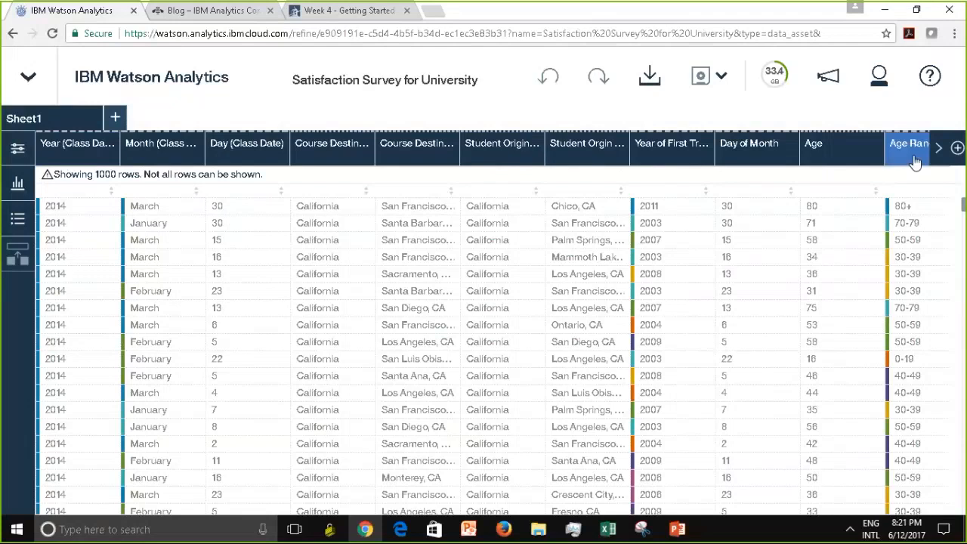
# Browse the survey's columns and review the properties of the Class cancelled column, including its type, filter, aggregation and sort settings
pyautogui.click(940, 157)
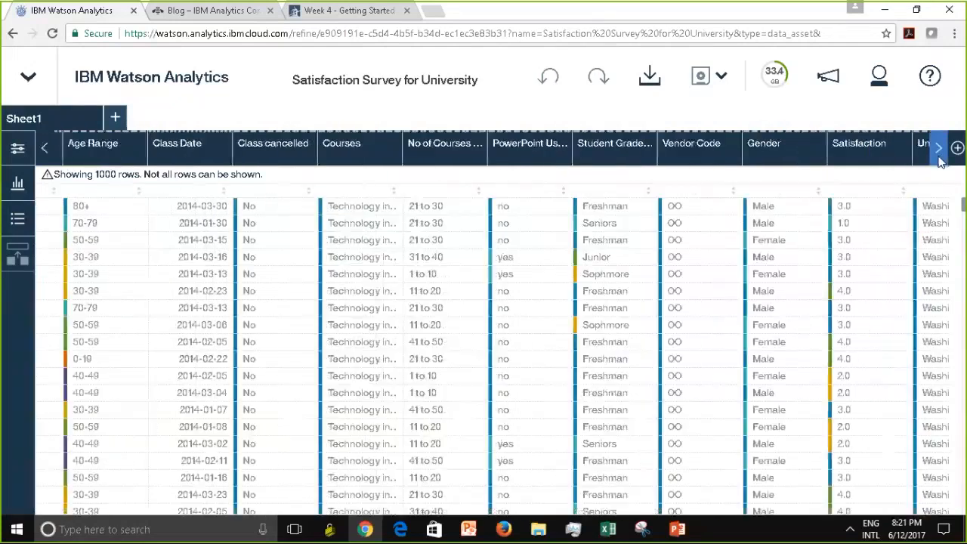
pyautogui.click(47, 150)
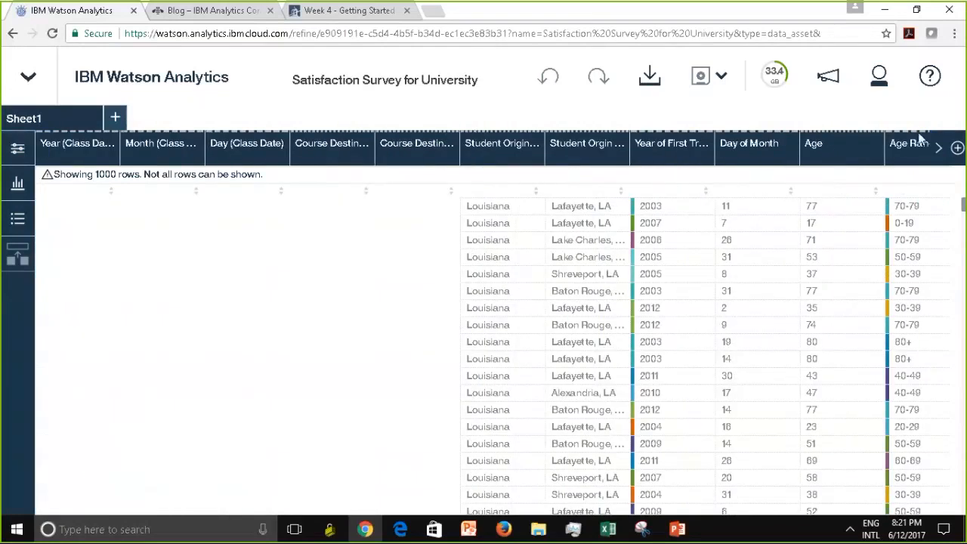
pyautogui.click(938, 147)
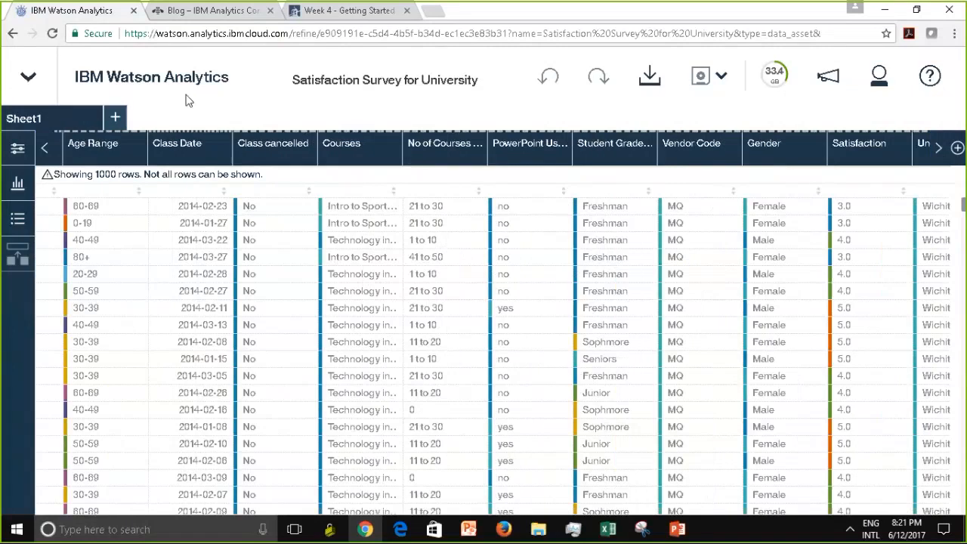
pyautogui.click(257, 154)
pyautogui.click(257, 153)
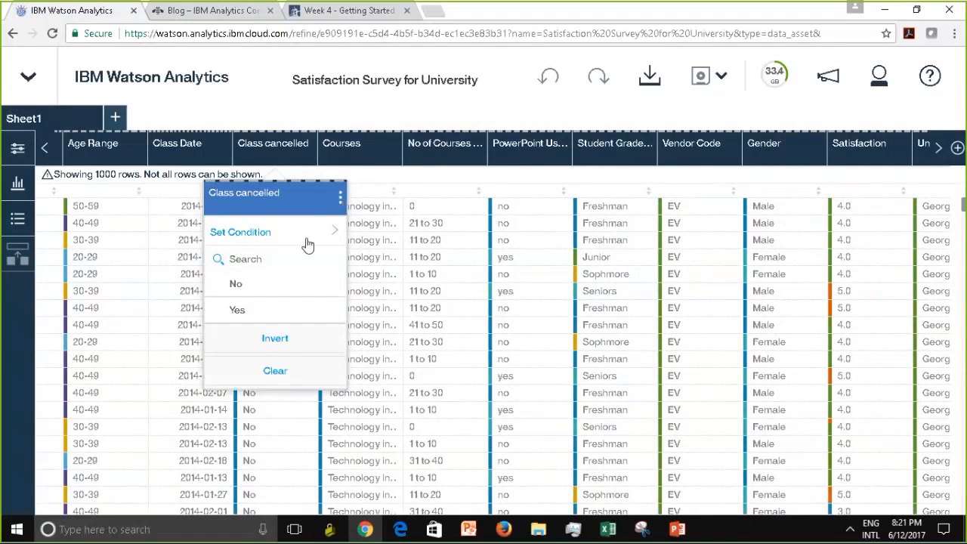
pyautogui.click(342, 197)
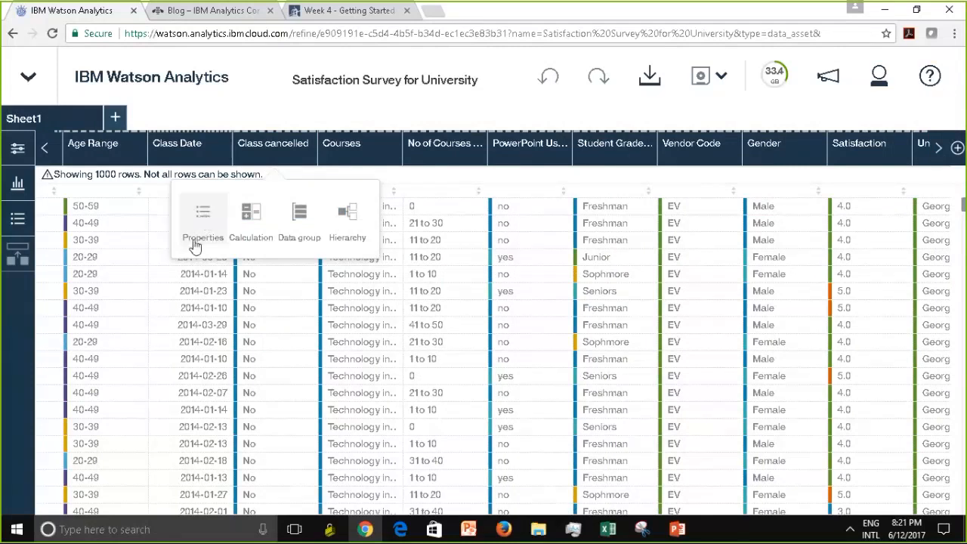
pyautogui.click(203, 220)
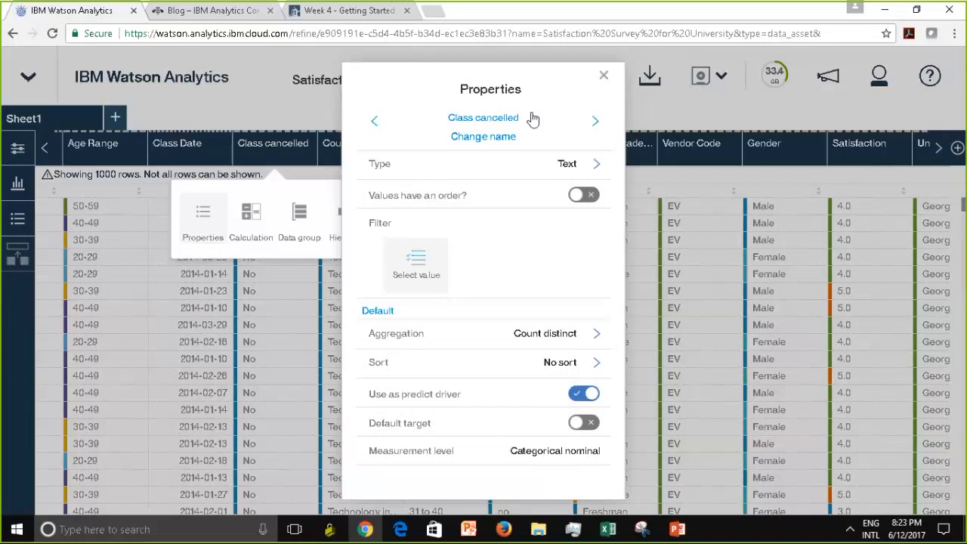
pyautogui.click(605, 78)
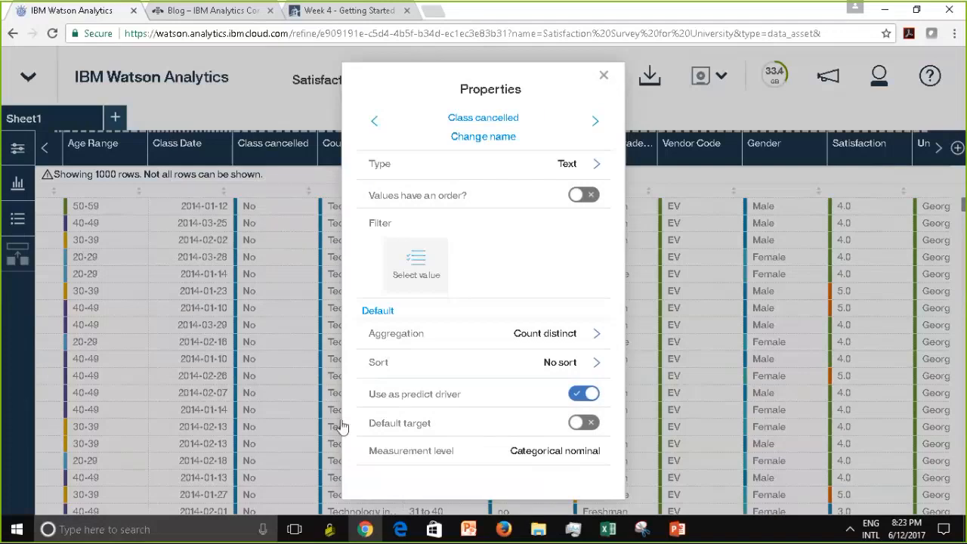
# Close the Class cancelled properties, browse the dataset's column list, and review the properties of the Day (Class Date) column
pyautogui.click(603, 79)
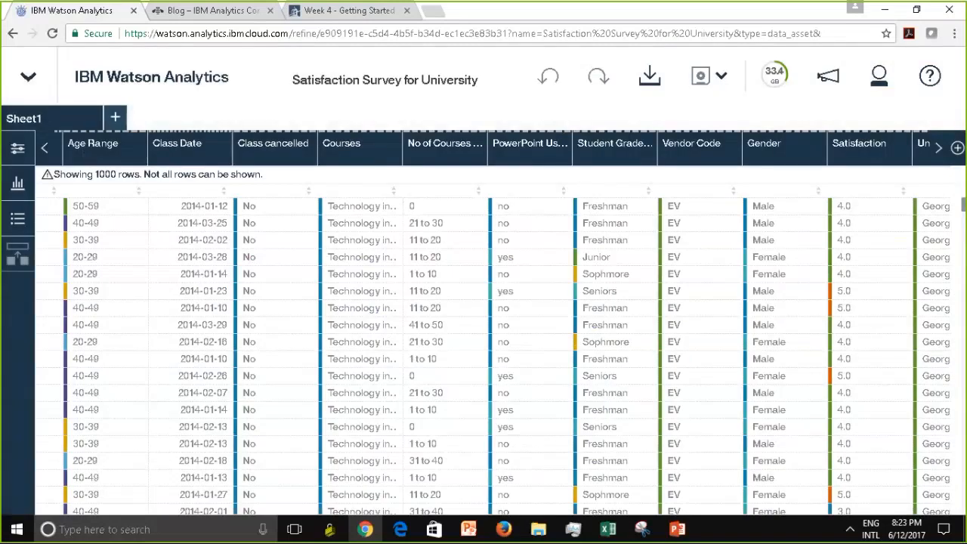
pyautogui.click(18, 149)
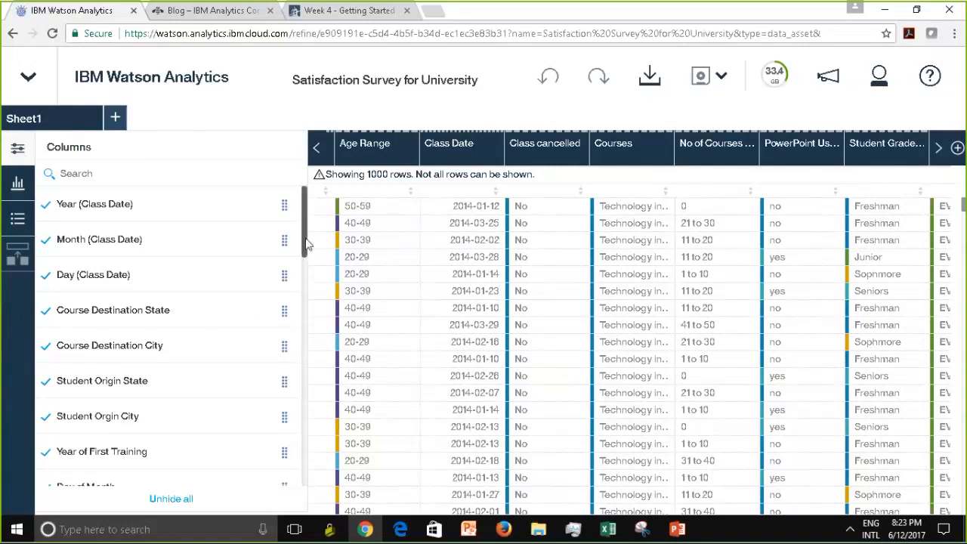
pyautogui.moveTo(305, 241); pyautogui.dragTo(304, 258)
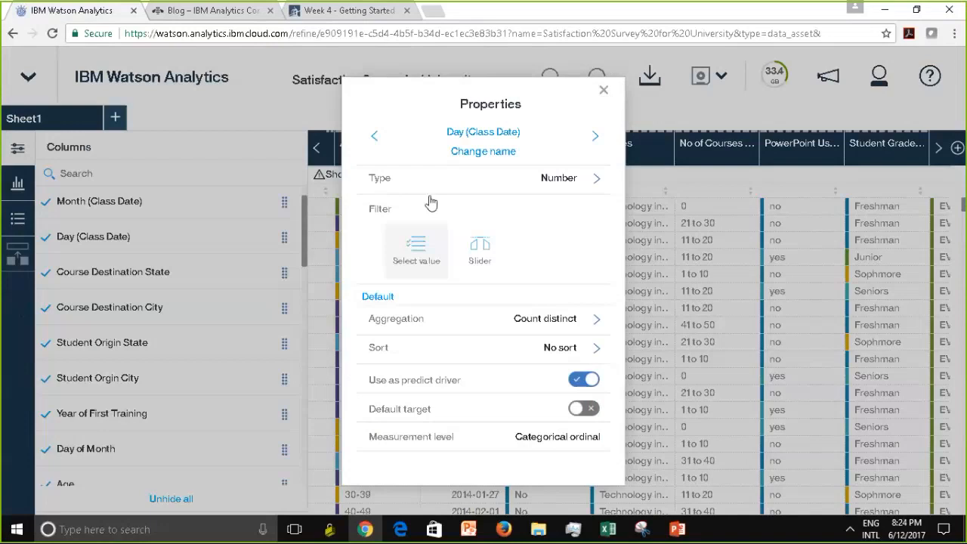
pyautogui.click(603, 90)
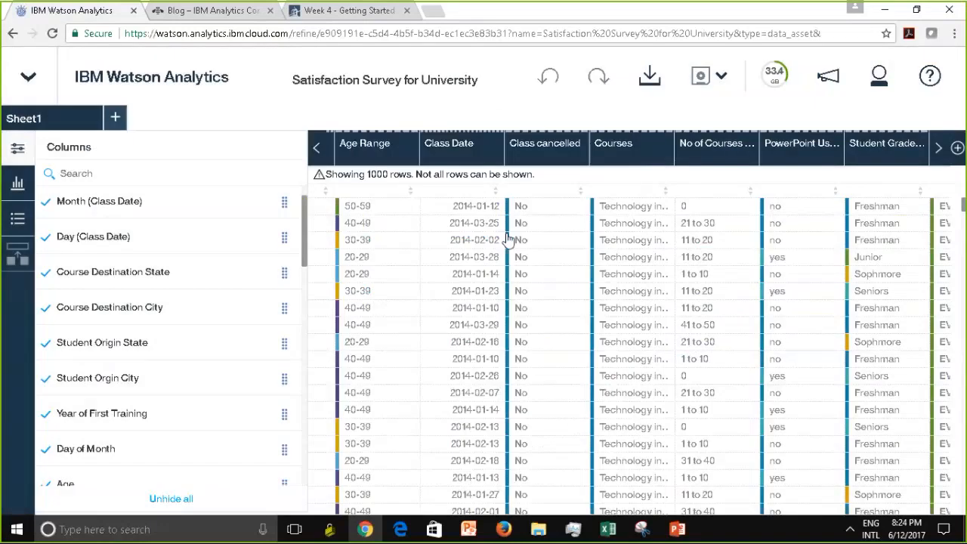
pyautogui.click(15, 148)
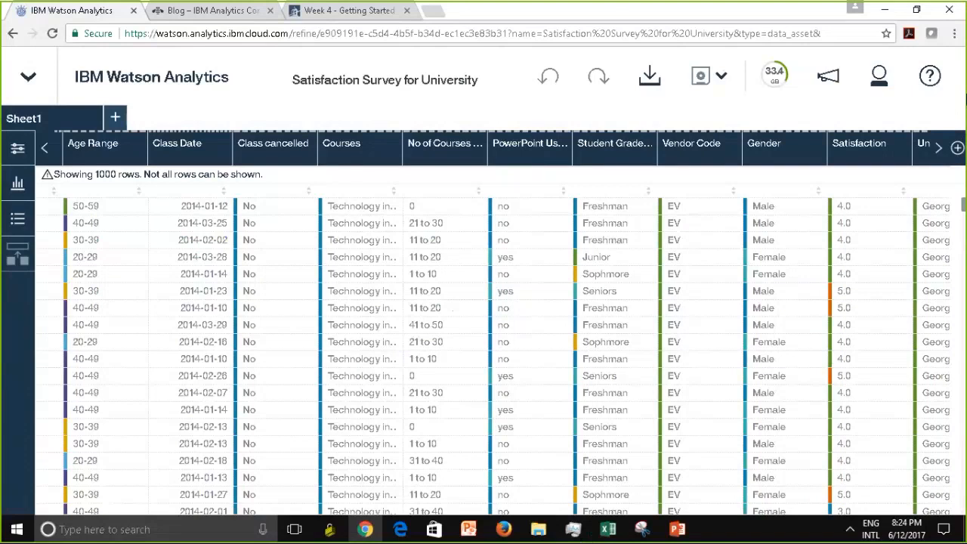
# Start a column calculation from the Training Hours Online column and name the new column ExtendedHours
pyautogui.click(939, 148)
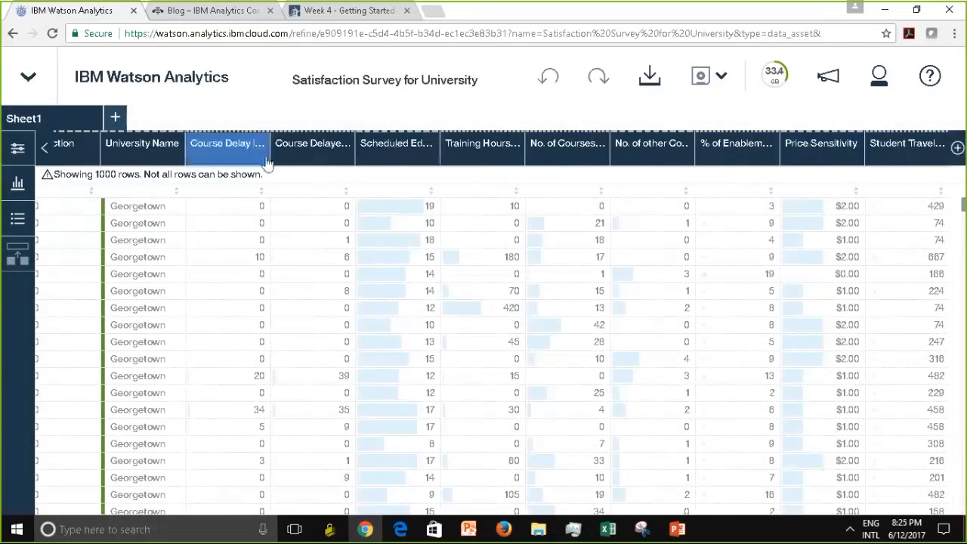
pyautogui.click(477, 147)
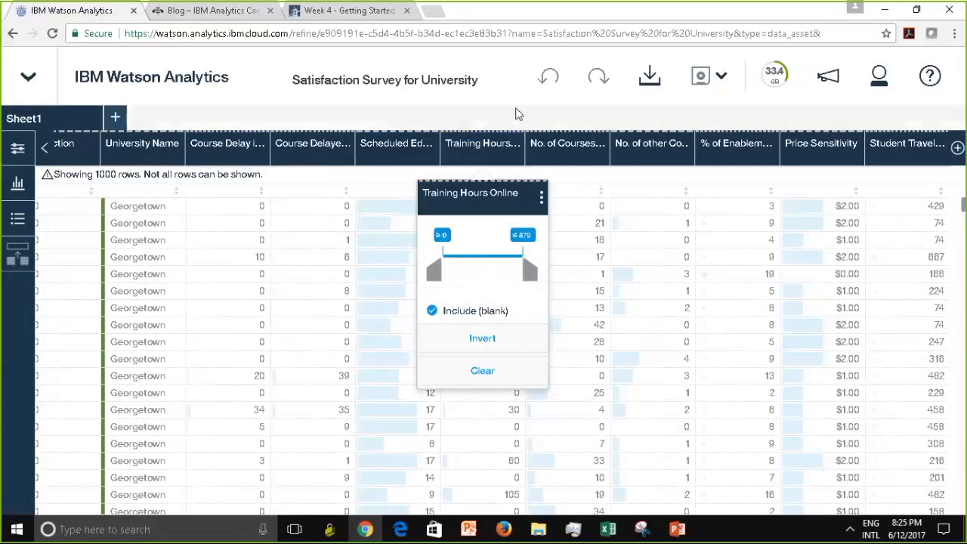
pyautogui.click(481, 149)
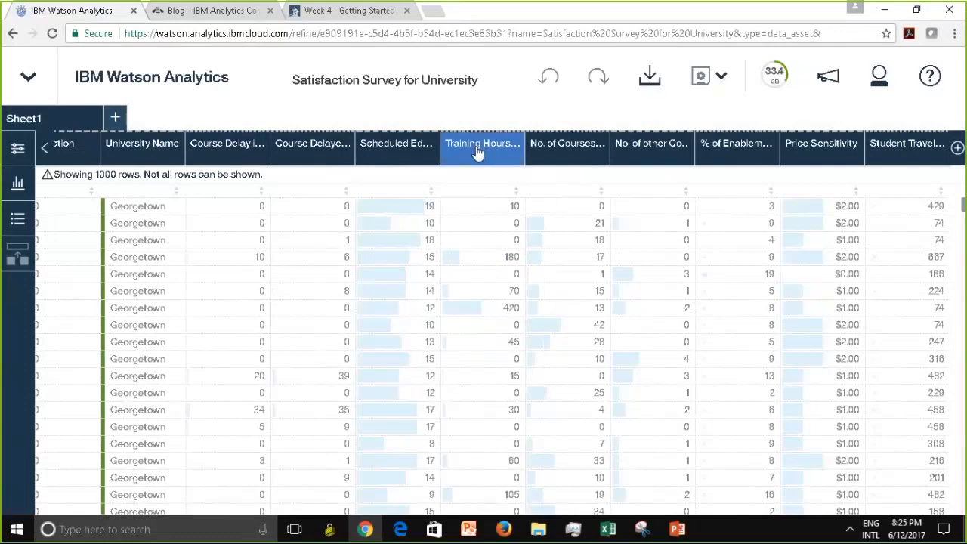
pyautogui.click(478, 150)
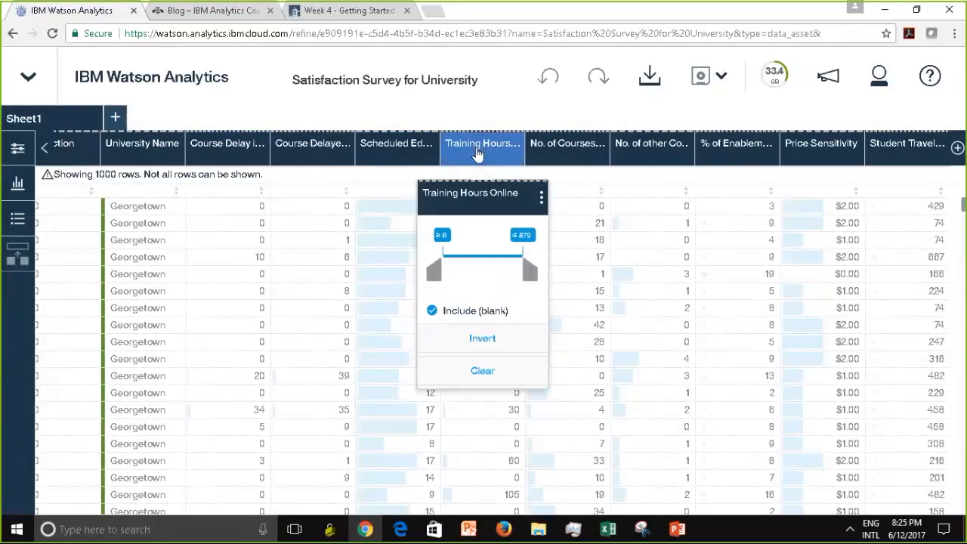
pyautogui.click(541, 199)
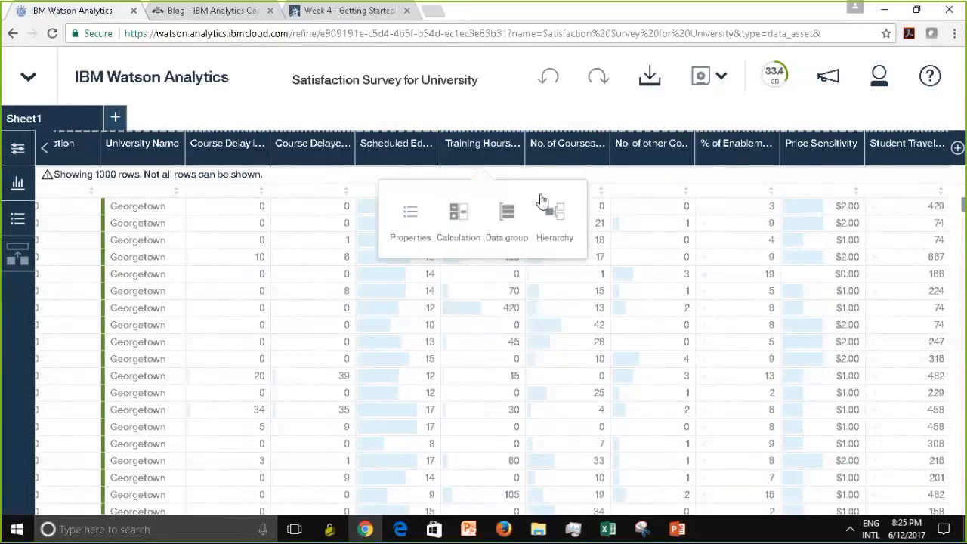
pyautogui.click(458, 213)
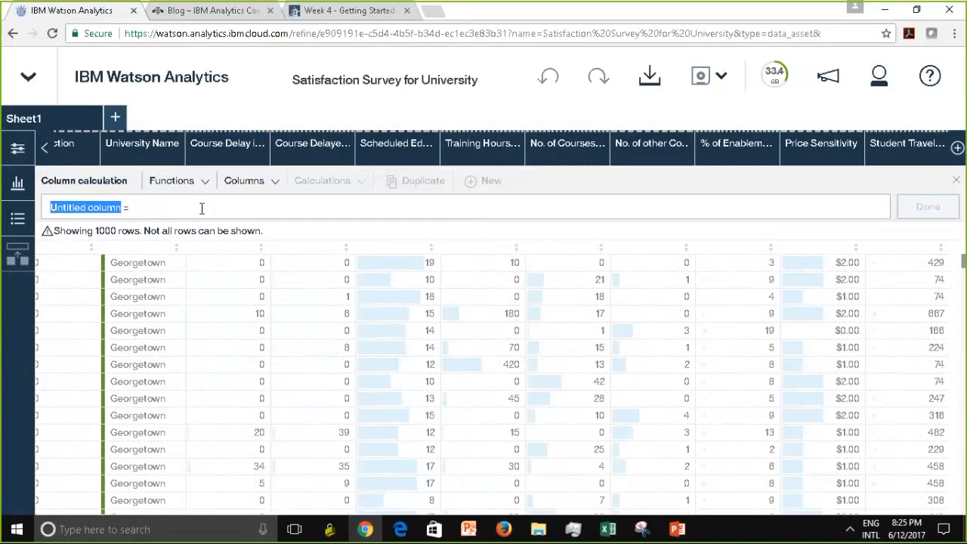
pyautogui.write('New')
pyautogui.press('BackSpace')
pyautogui.press('BackSpace')
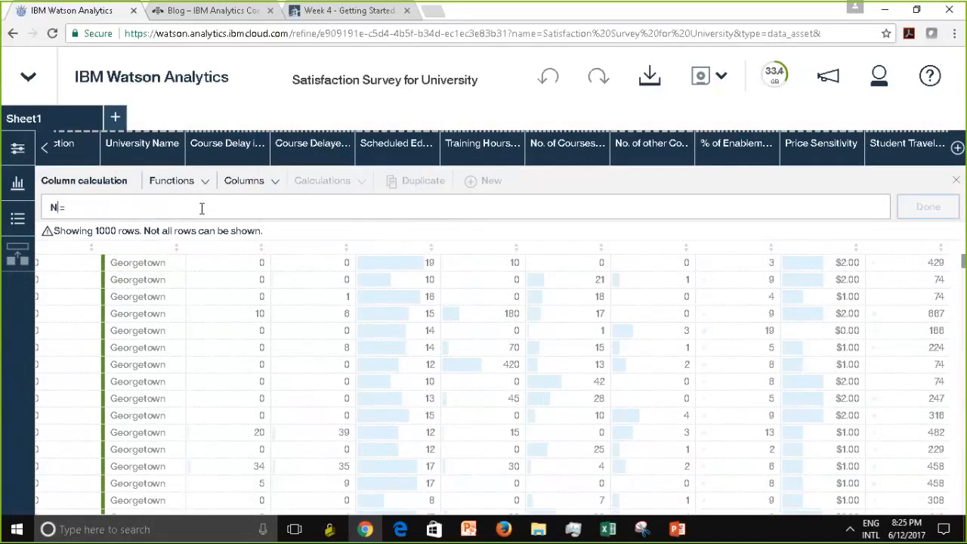
pyautogui.press('BackSpace')
pyautogui.write('ExtendedHo')
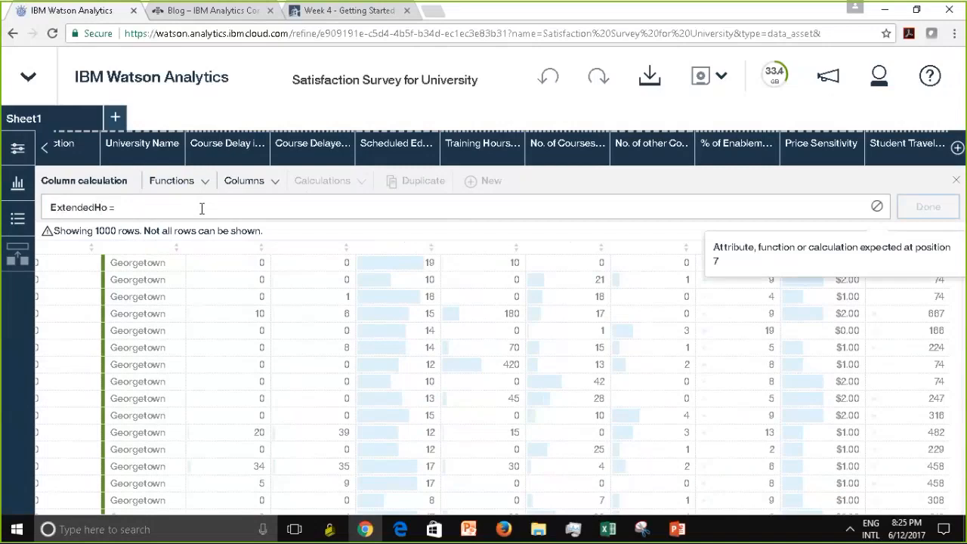
pyautogui.write('urs')
# Find the Training Hours Online column by searching for "hours", and create ExtendedHours with the formula Training Hours Online + 1
pyautogui.click(272, 185)
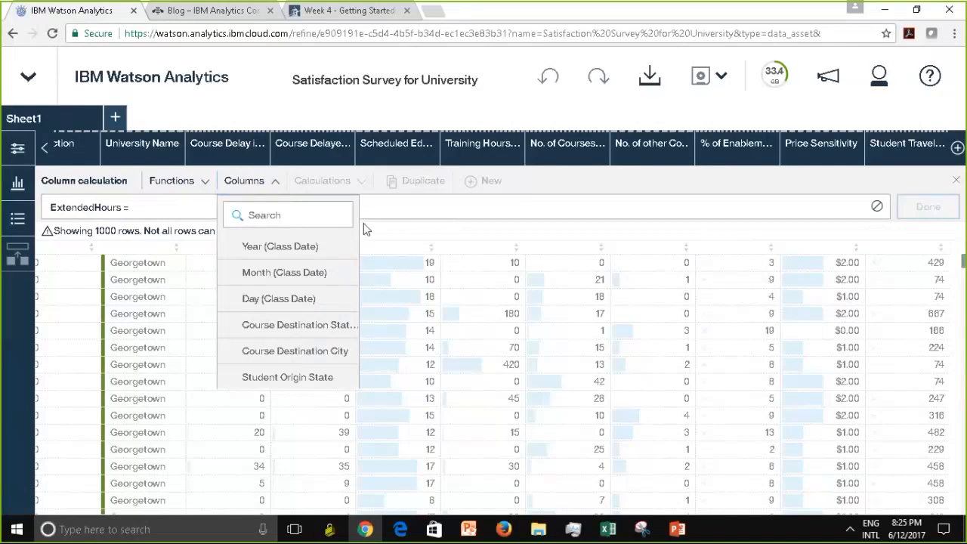
pyautogui.click(270, 217)
pyautogui.write('hours')
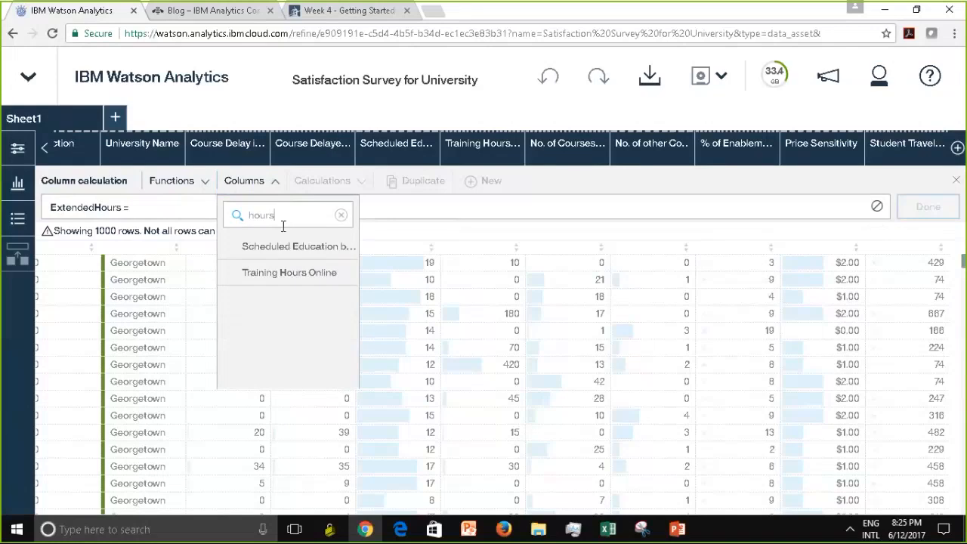
pyautogui.click(273, 280)
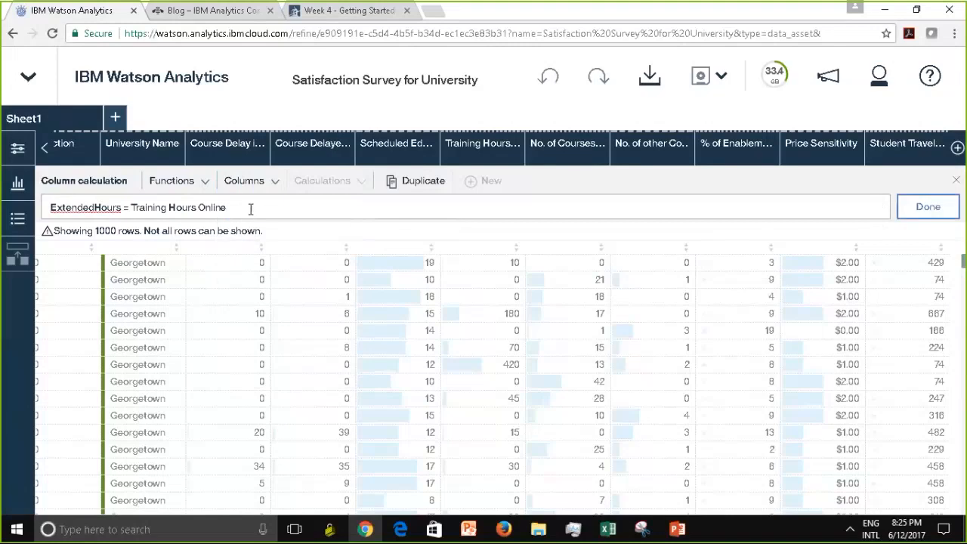
pyautogui.write('+1')
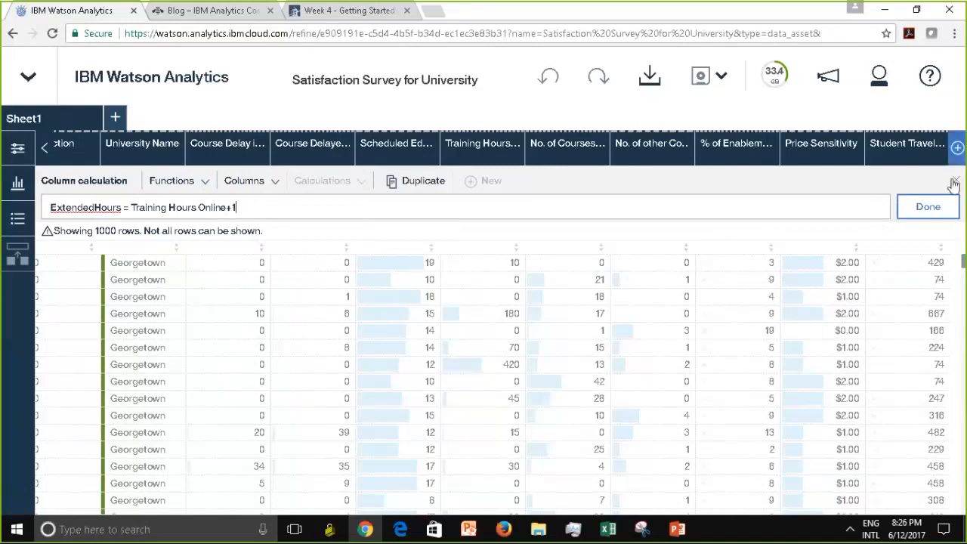
pyautogui.click(930, 208)
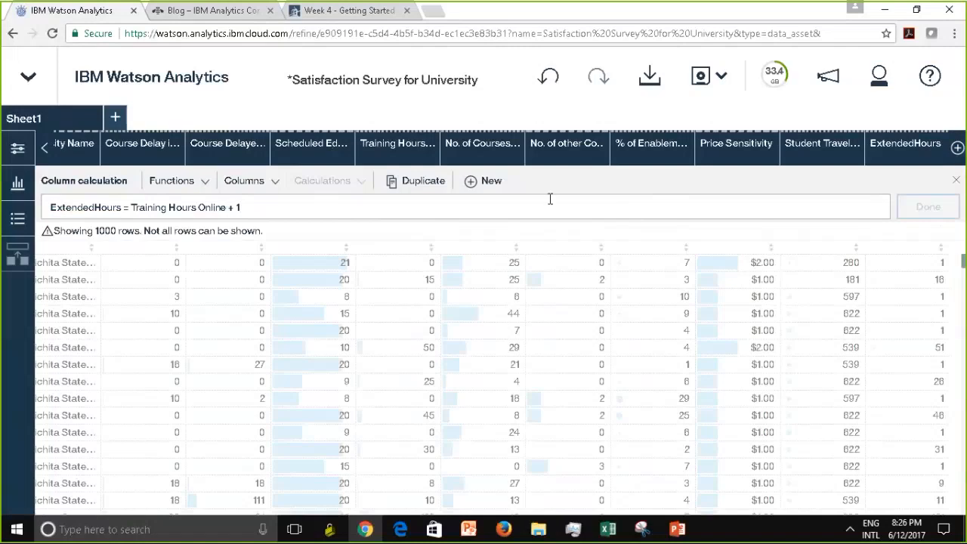
# Start another column calculation and name the new column ExtendedExtendedHours
pyautogui.click(491, 184)
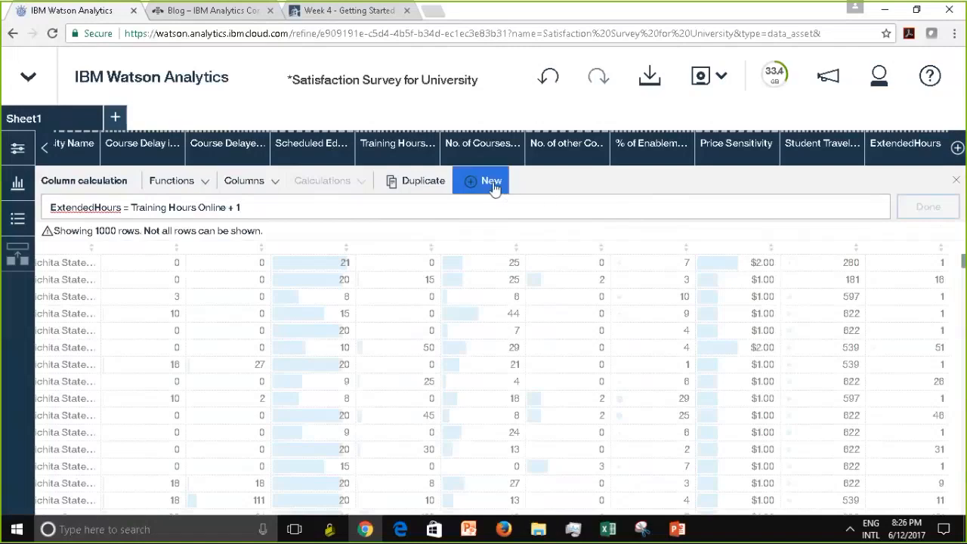
pyautogui.click(491, 183)
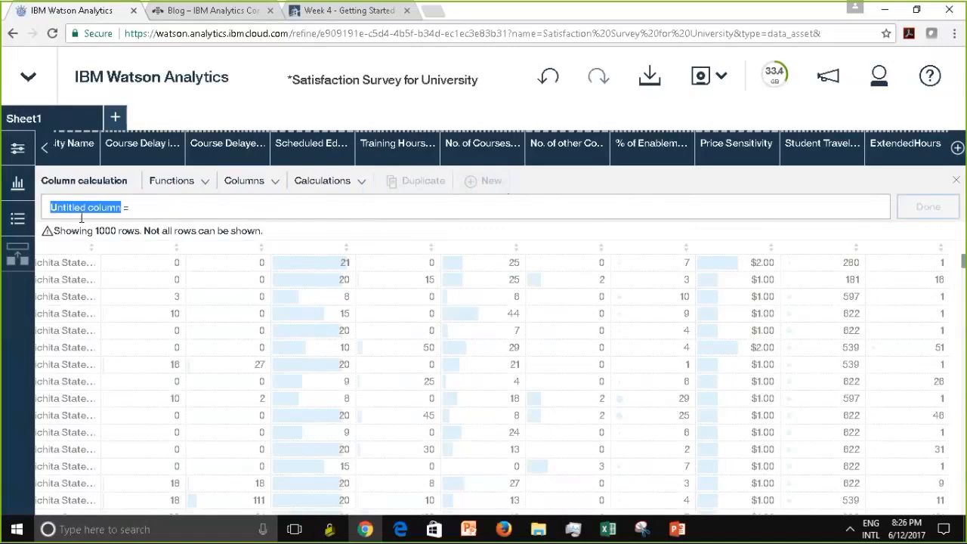
pyautogui.write('Exf')
pyautogui.press('BackSpace')
pyautogui.write('tendedExtended')
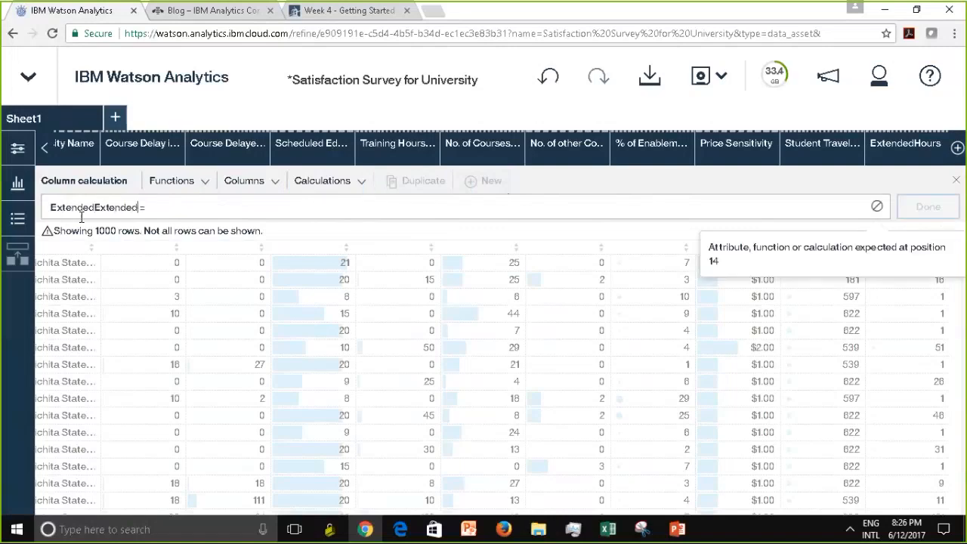
pyautogui.write('Hours')
# Create ExtendedExtendedHours as the existing ExtendedHours calculation + 1 and close the calculation editor
pyautogui.click(210, 208)
pyautogui.click(245, 191)
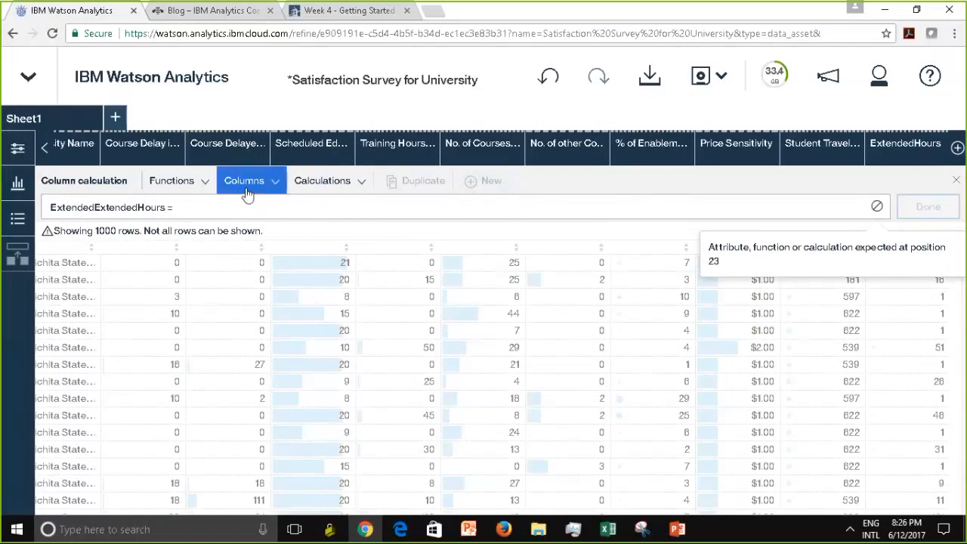
pyautogui.click(358, 189)
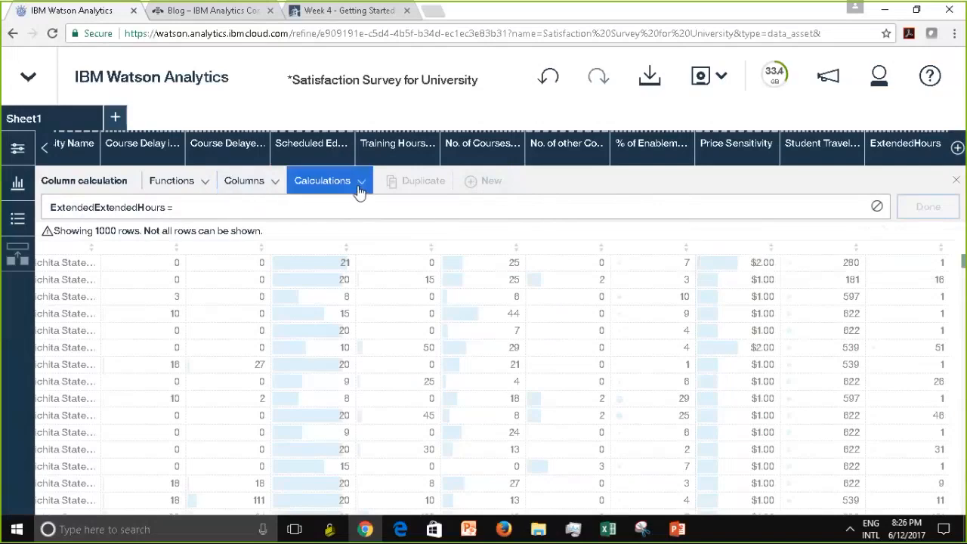
pyautogui.click(342, 248)
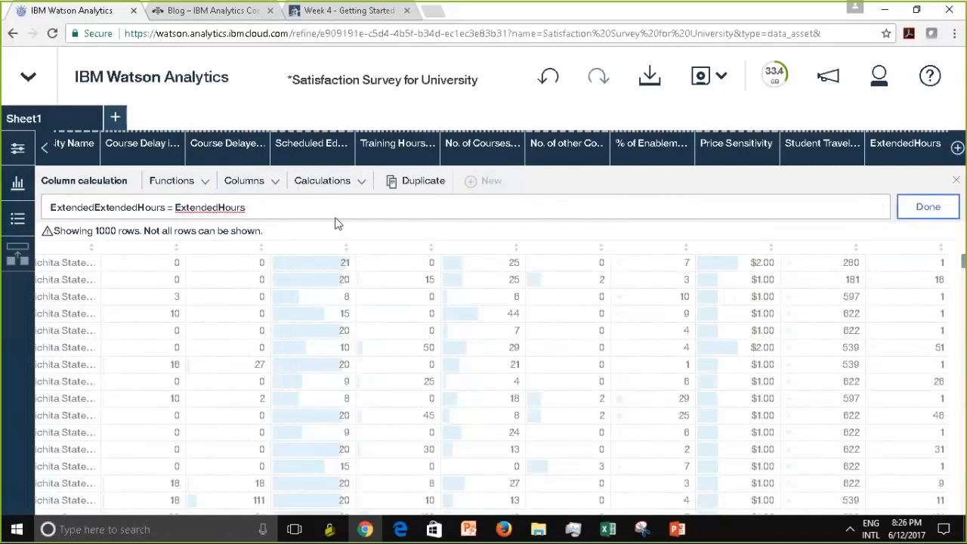
pyautogui.write('+1')
pyautogui.click(945, 210)
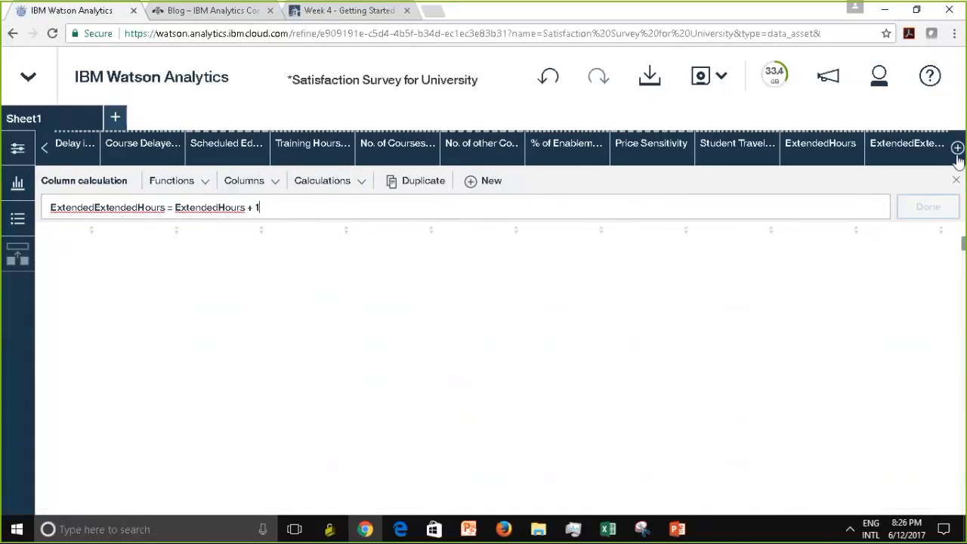
pyautogui.click(957, 184)
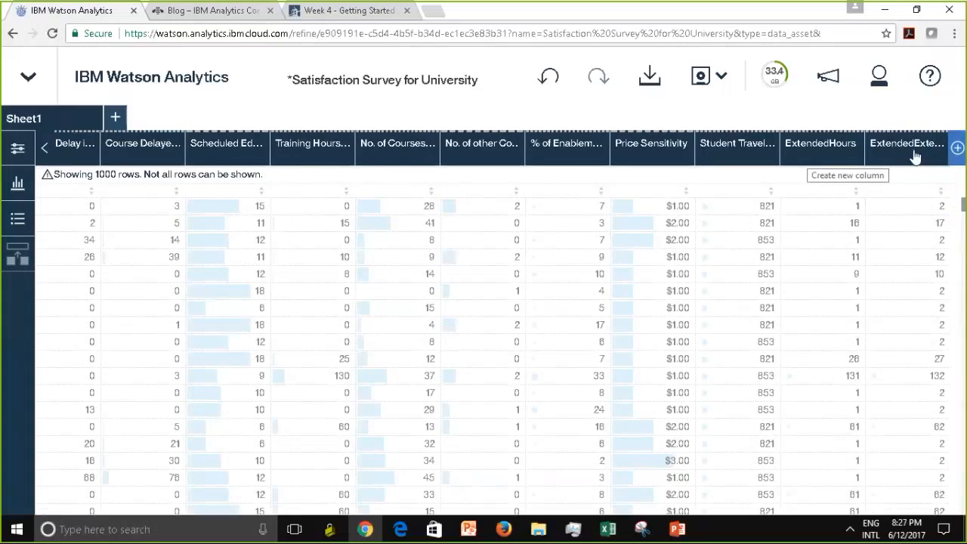
# Review the filter range and available actions of the ExtendedHours column, and view the Price Sensitivity column's filter
pyautogui.click(822, 151)
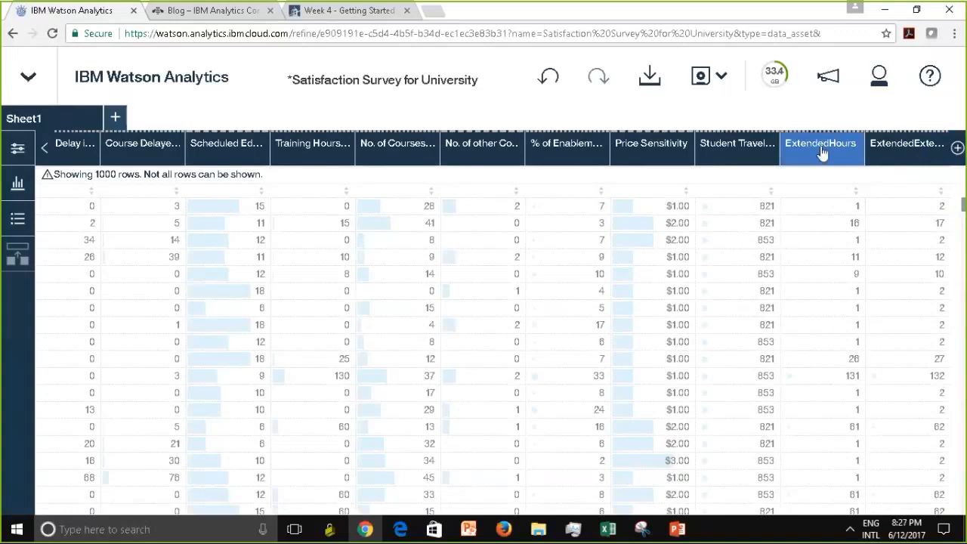
pyautogui.click(823, 151)
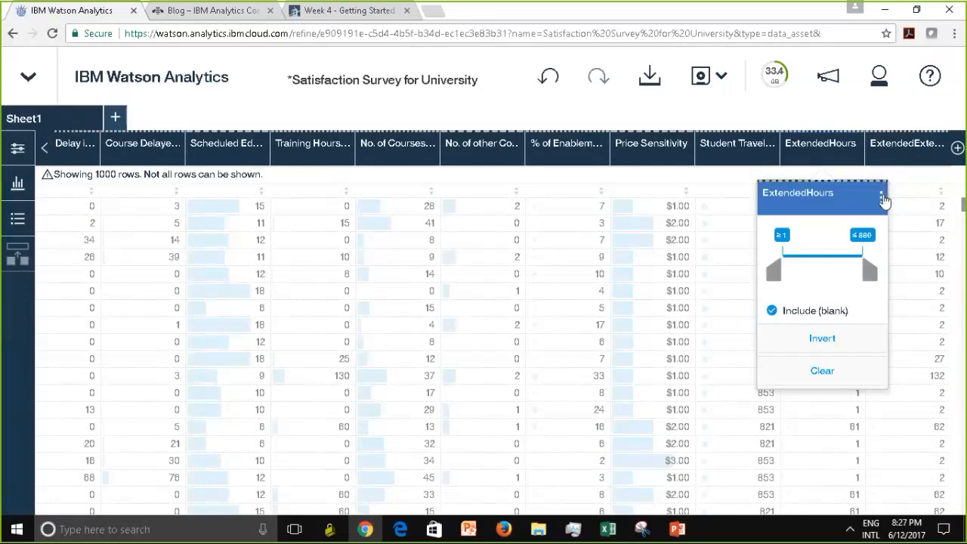
pyautogui.click(916, 152)
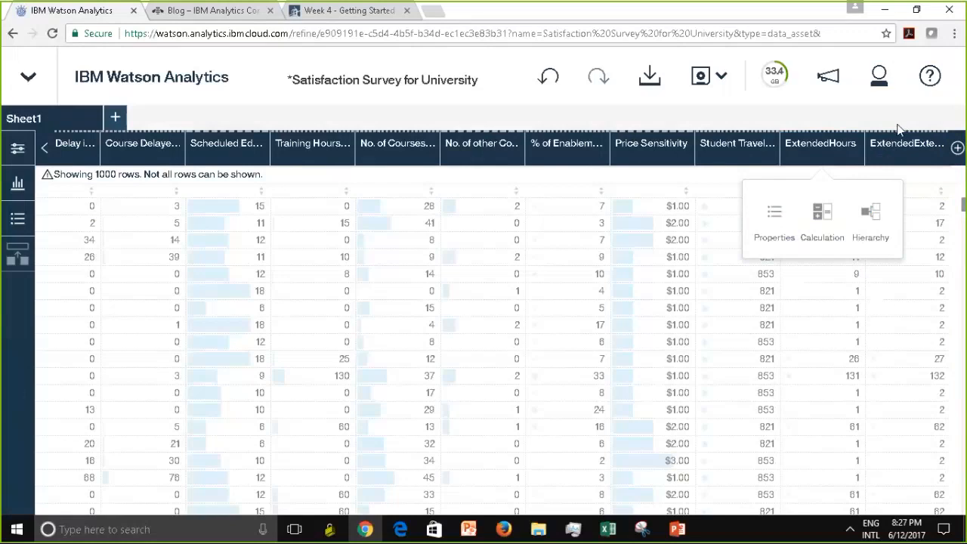
pyautogui.click(899, 127)
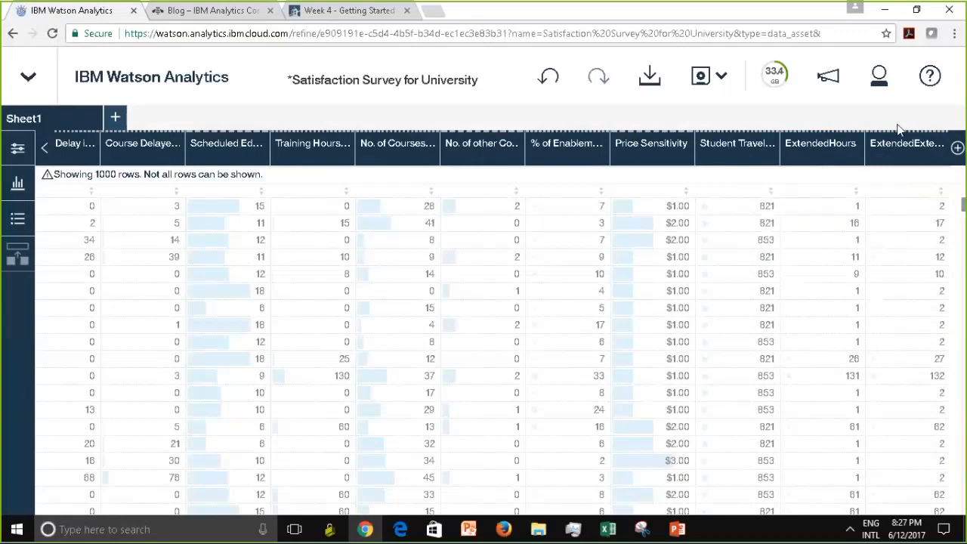
pyautogui.click(818, 155)
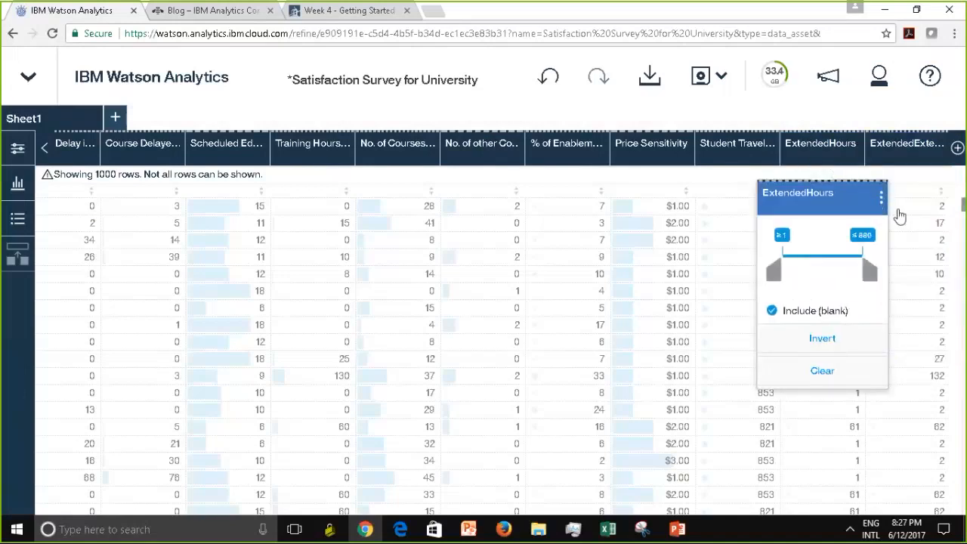
pyautogui.click(882, 197)
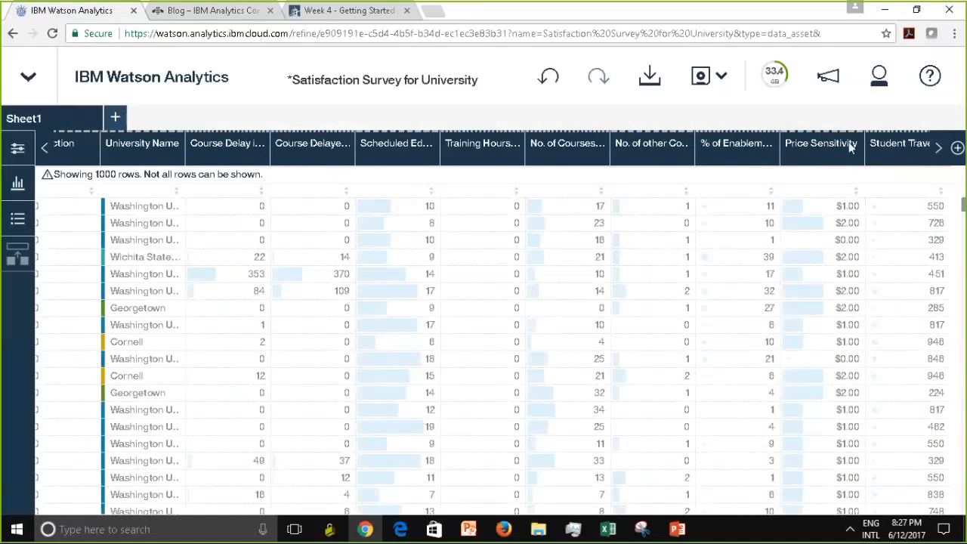
pyautogui.click(842, 140)
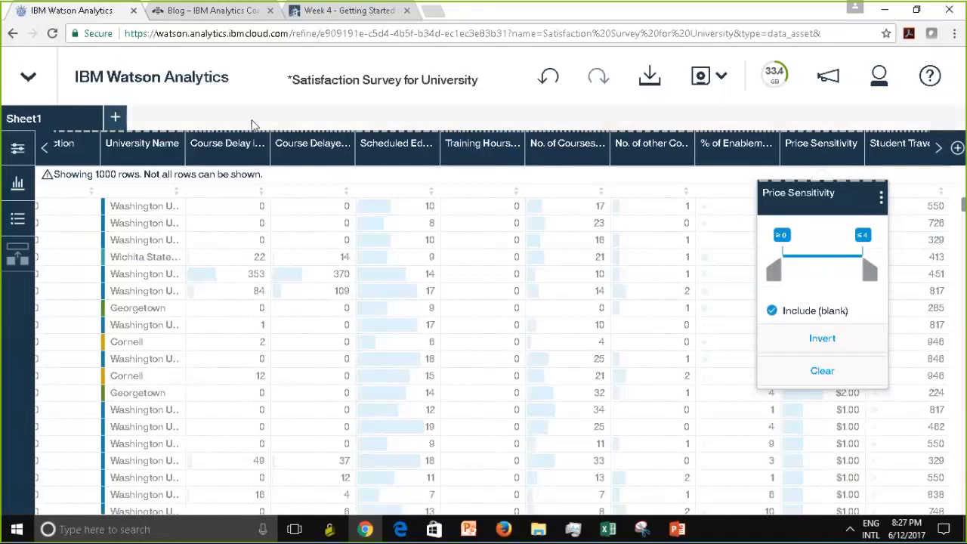
# Review the dataset's column list down to the hierarchies and calculated columns, and check where the actions for adding columns are
pyautogui.click(15, 152)
pyautogui.click(16, 152)
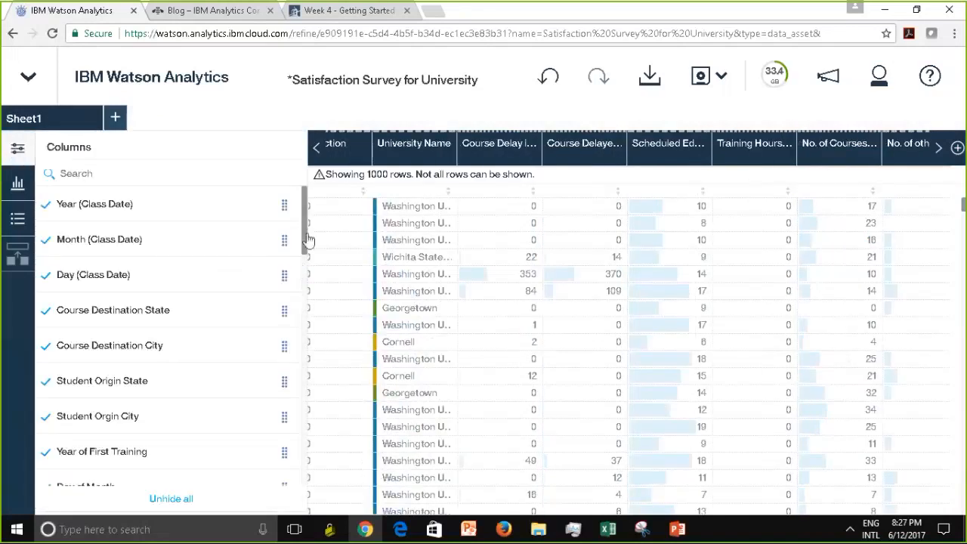
pyautogui.scroll(-2, 308, 250)
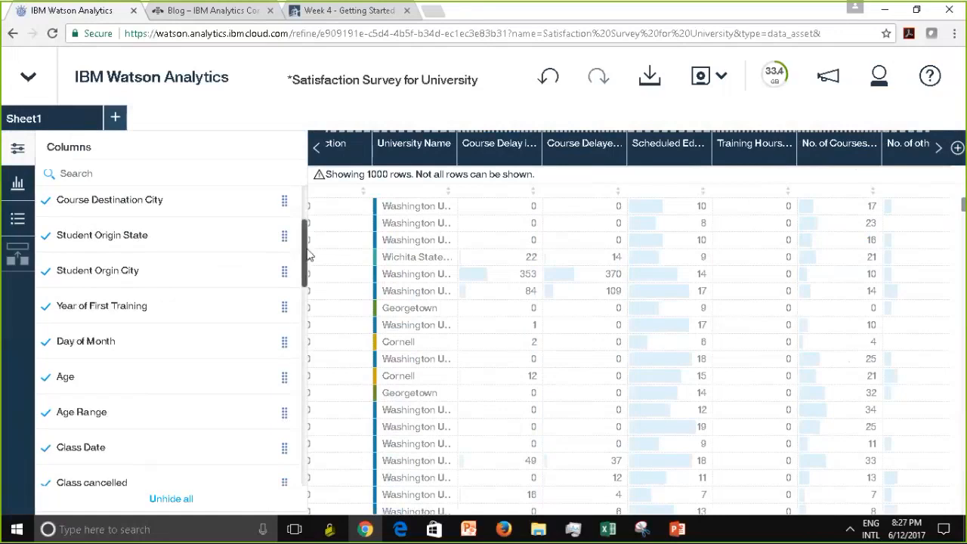
pyautogui.moveTo(305, 274); pyautogui.dragTo(305, 515)
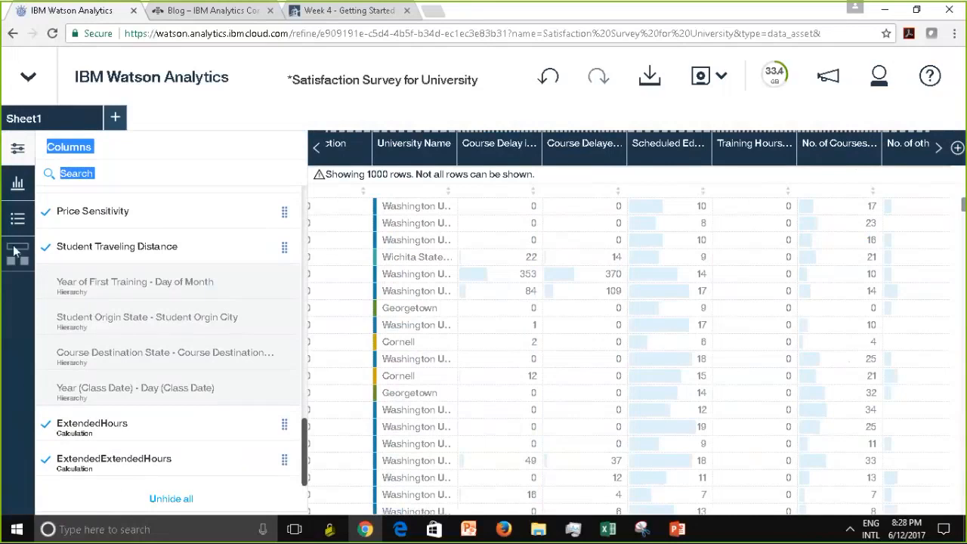
pyautogui.click(18, 151)
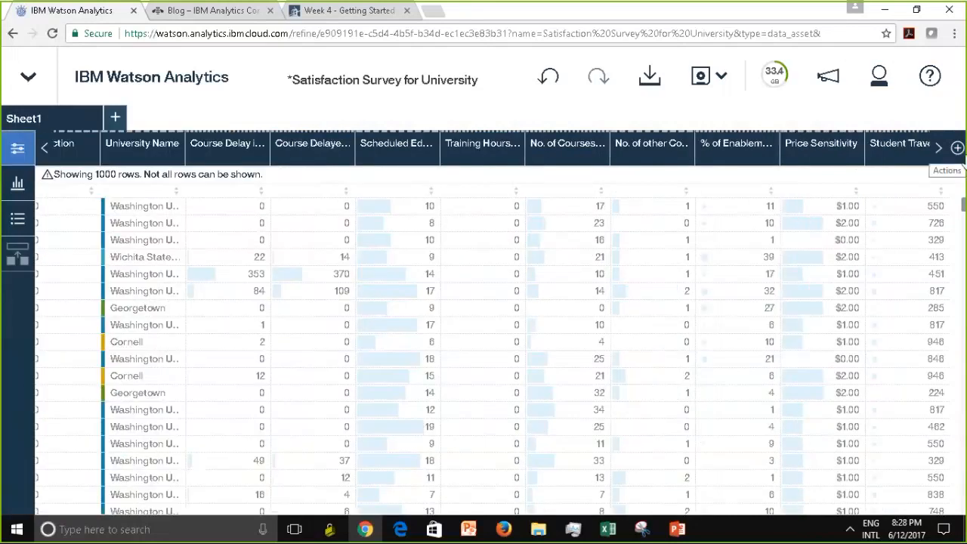
pyautogui.click(960, 151)
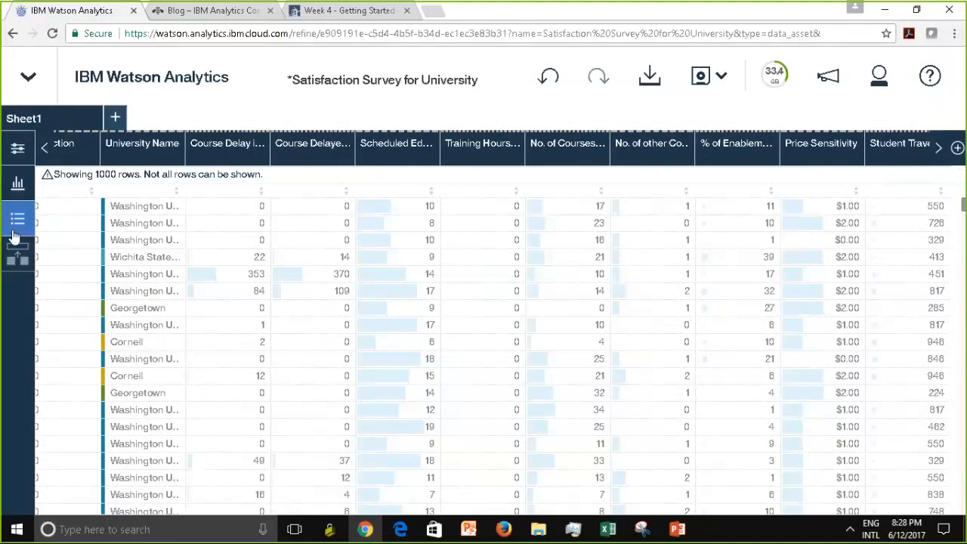
pyautogui.click(19, 150)
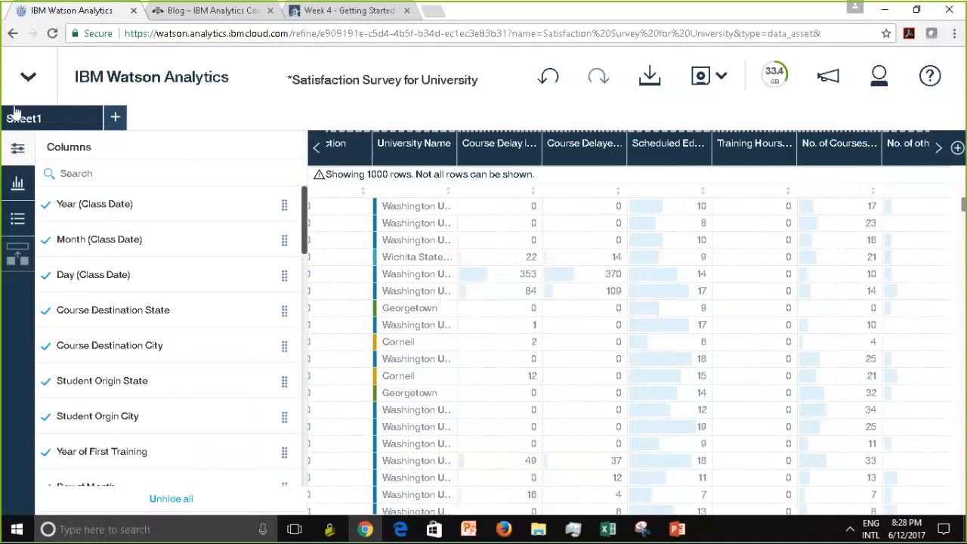
pyautogui.click(17, 151)
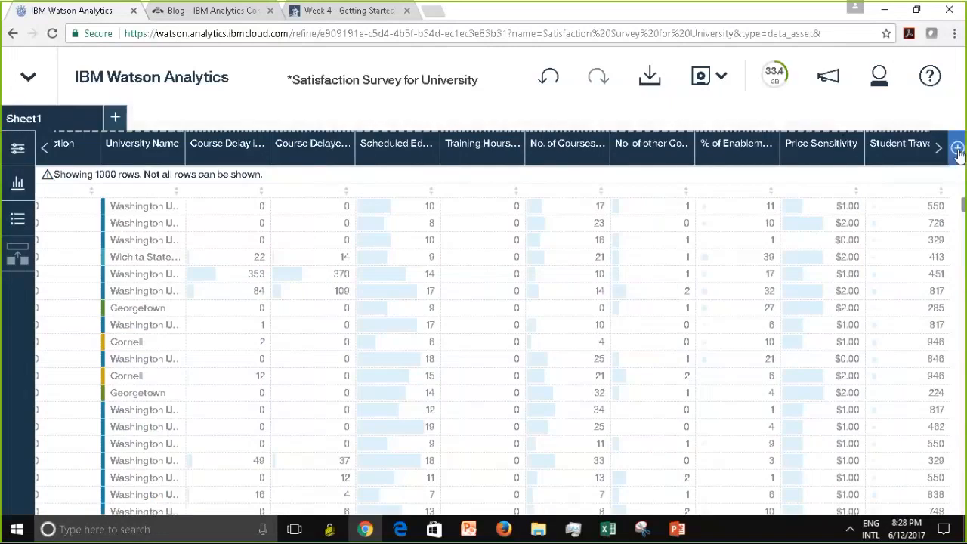
# Undo the latest dataset changes and save the dataset, switching to the Watson Analytics Walkthrough presentation in PowerPoint while it saves
pyautogui.click(549, 77)
pyautogui.click(550, 82)
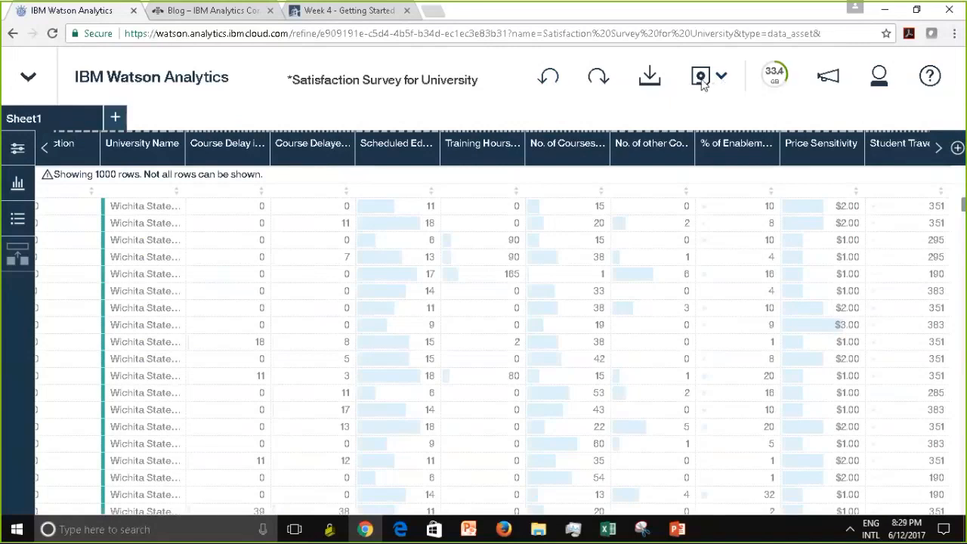
pyautogui.click(701, 78)
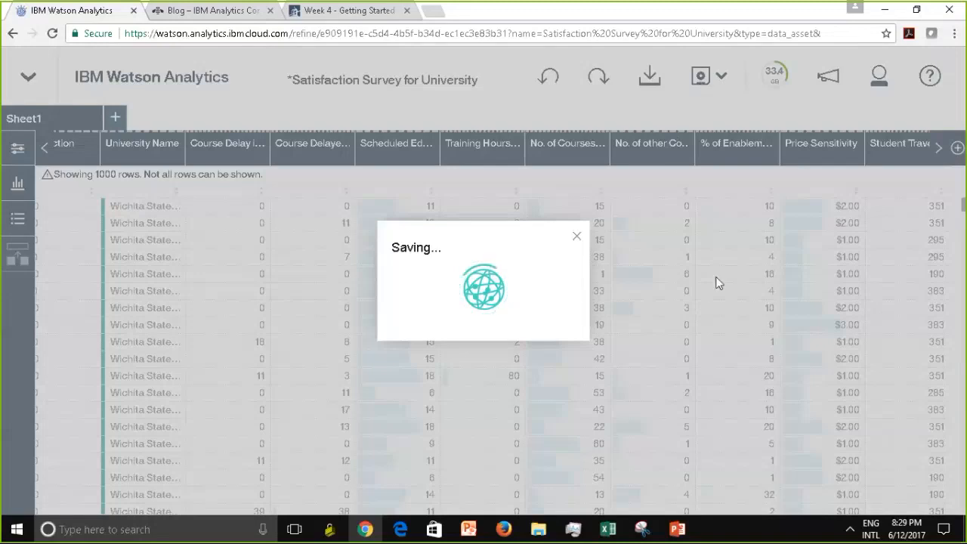
pyautogui.click(677, 531)
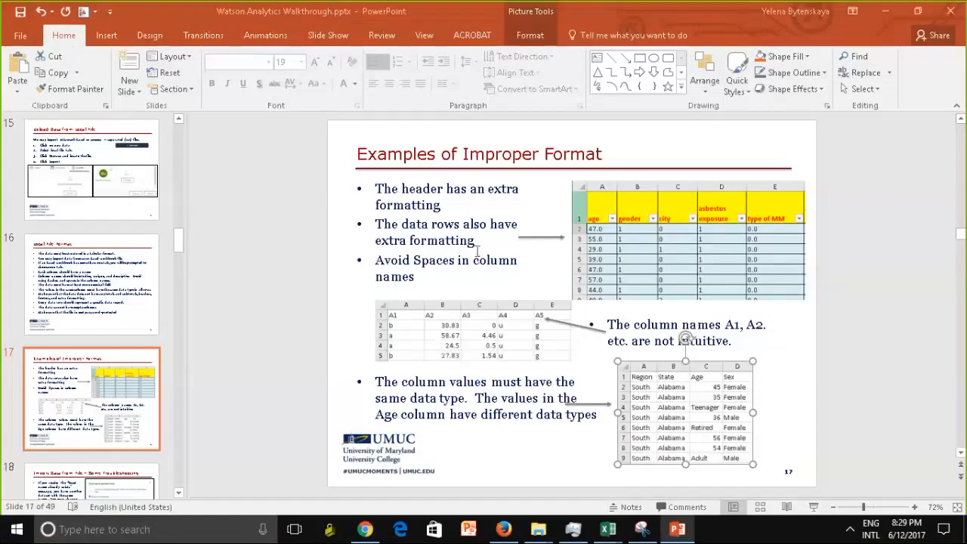
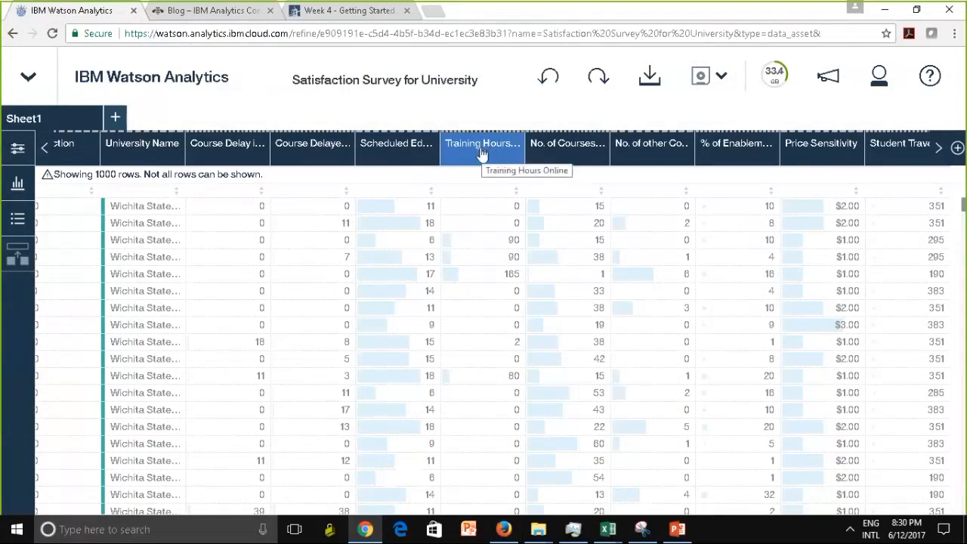
# Filter the Training Hours Online column to values from 243 to 746
pyautogui.click(481, 153)
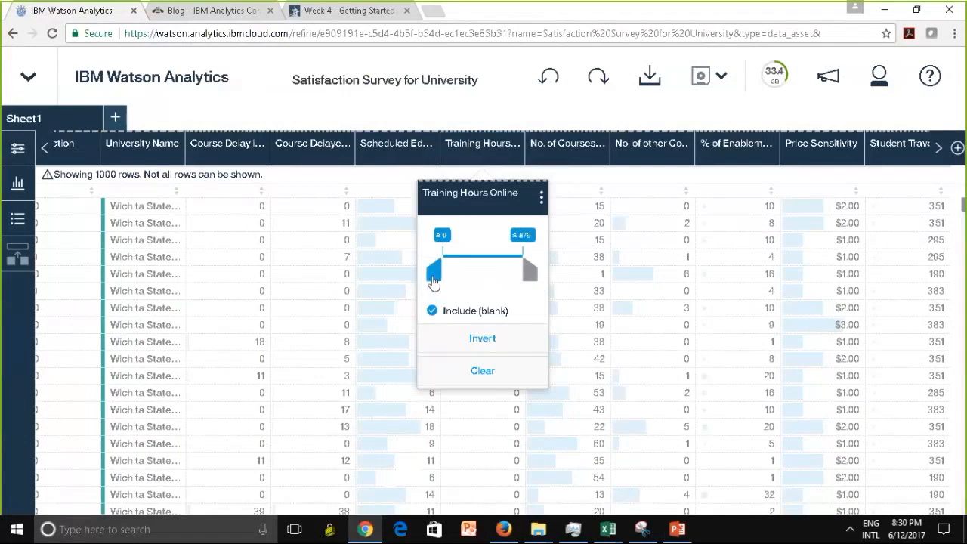
pyautogui.moveTo(434, 281); pyautogui.dragTo(455, 280)
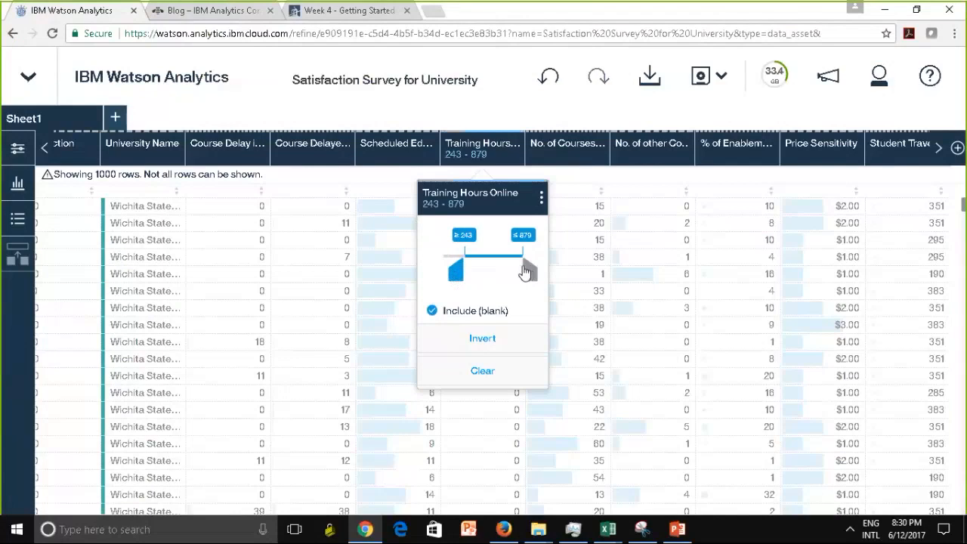
pyautogui.moveTo(530, 272); pyautogui.dragTo(513, 274)
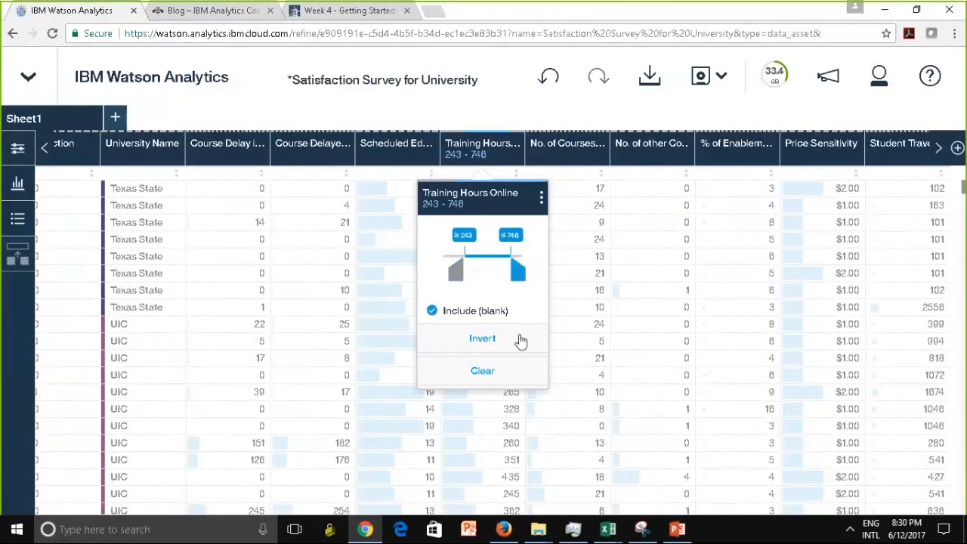
# Invert the Training Hours Online filter range, and clear the column's filter
pyautogui.click(493, 339)
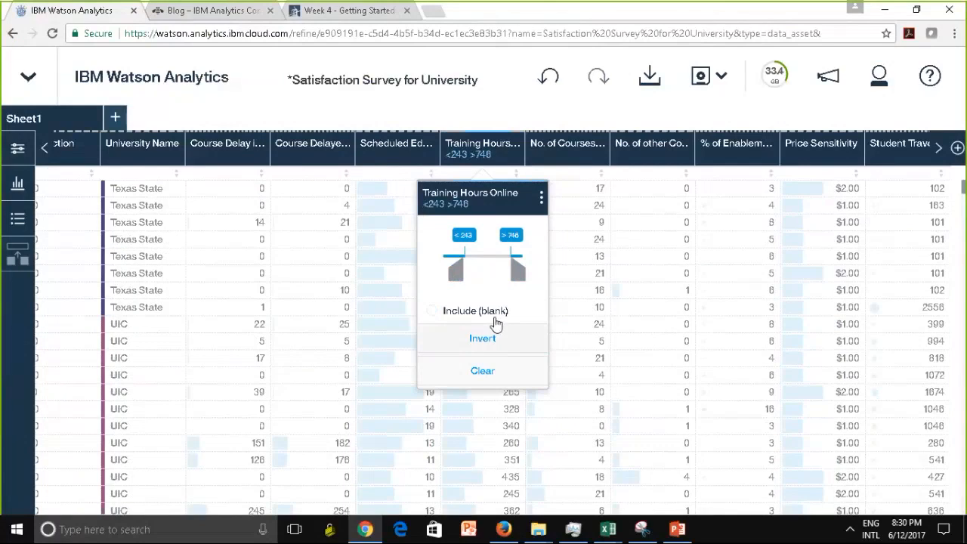
pyautogui.click(481, 373)
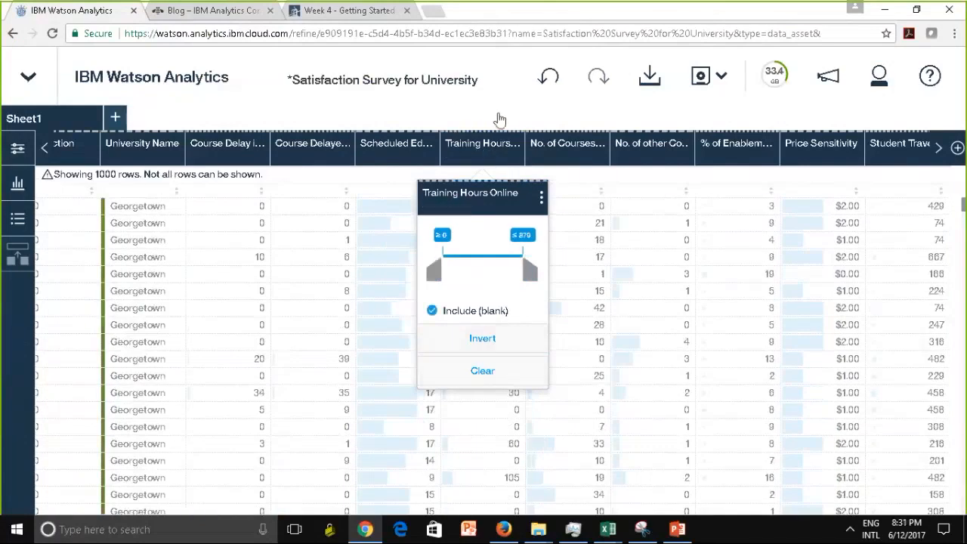
pyautogui.click(482, 150)
pyautogui.click(480, 151)
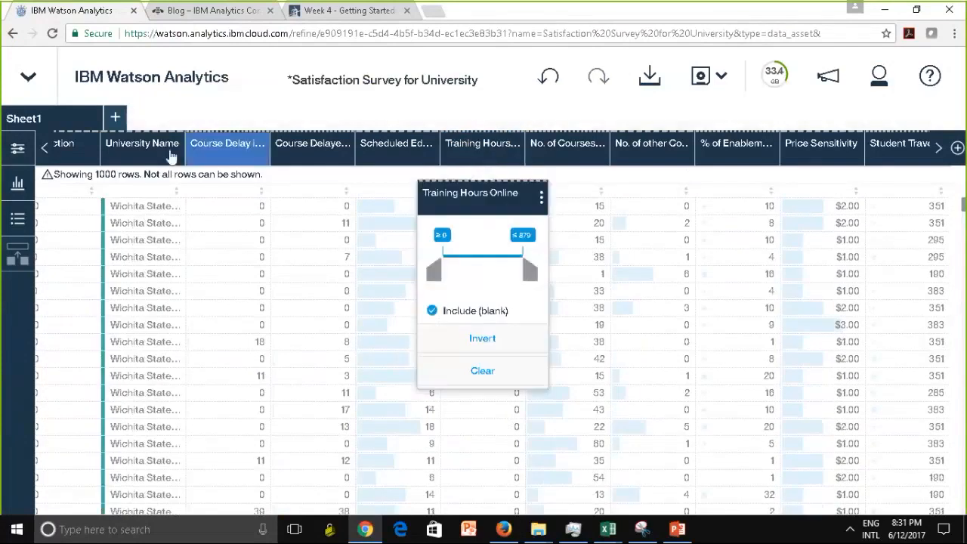
# Filter University Name to Washington University and Cornell, and try inverting the selection and inverting it back
pyautogui.click(143, 154)
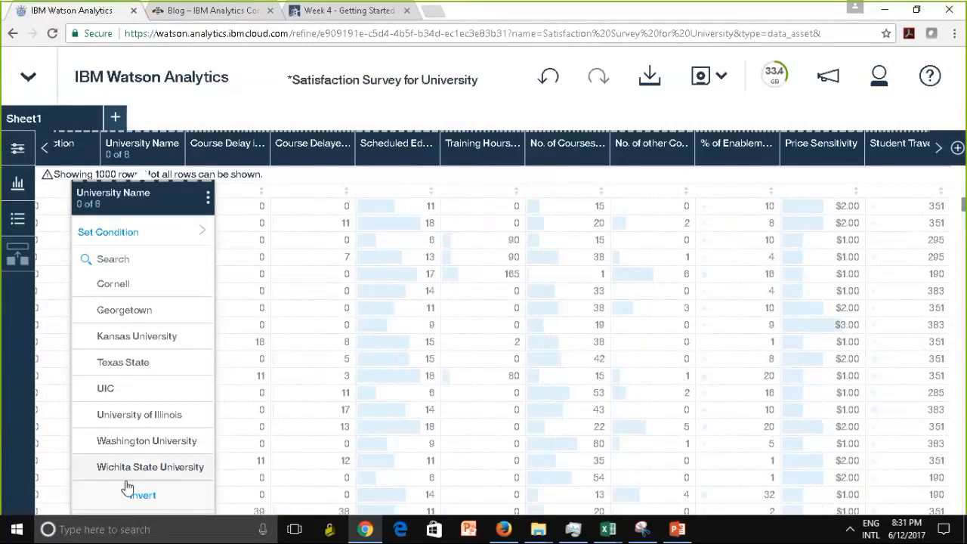
pyautogui.click(92, 440)
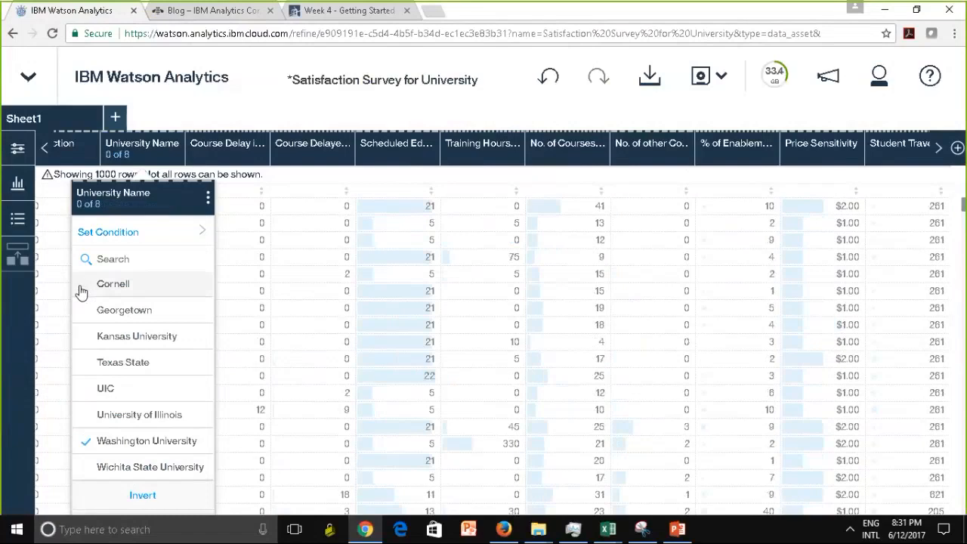
pyautogui.click(81, 292)
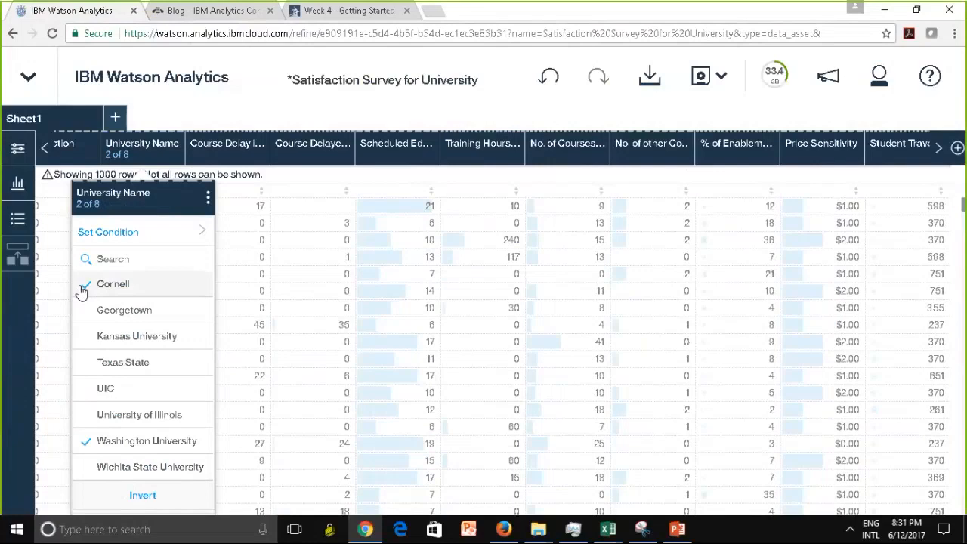
pyautogui.click(139, 499)
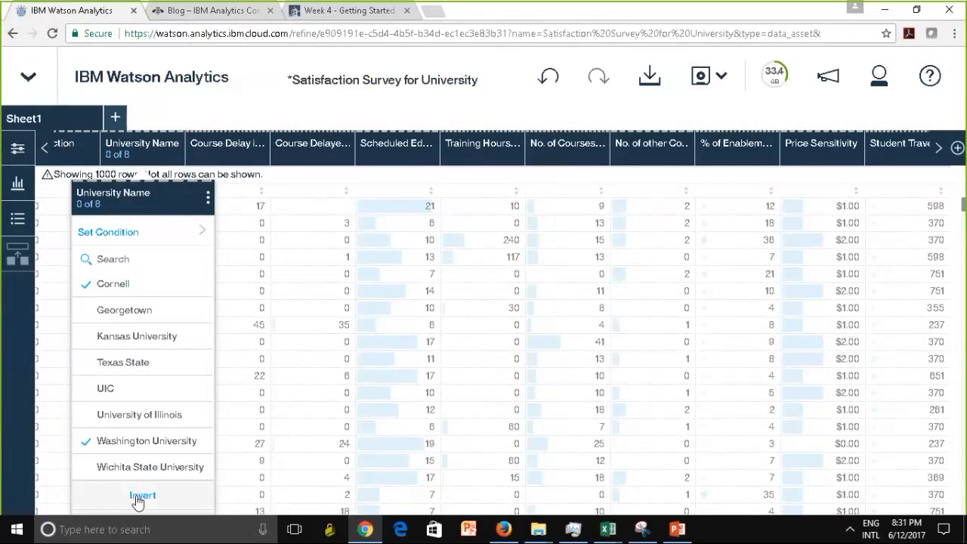
pyautogui.click(136, 499)
# Try adding an Ends with condition alongside Begins with for University Name, and clear it and close the filter
pyautogui.click(203, 237)
pyautogui.click(118, 295)
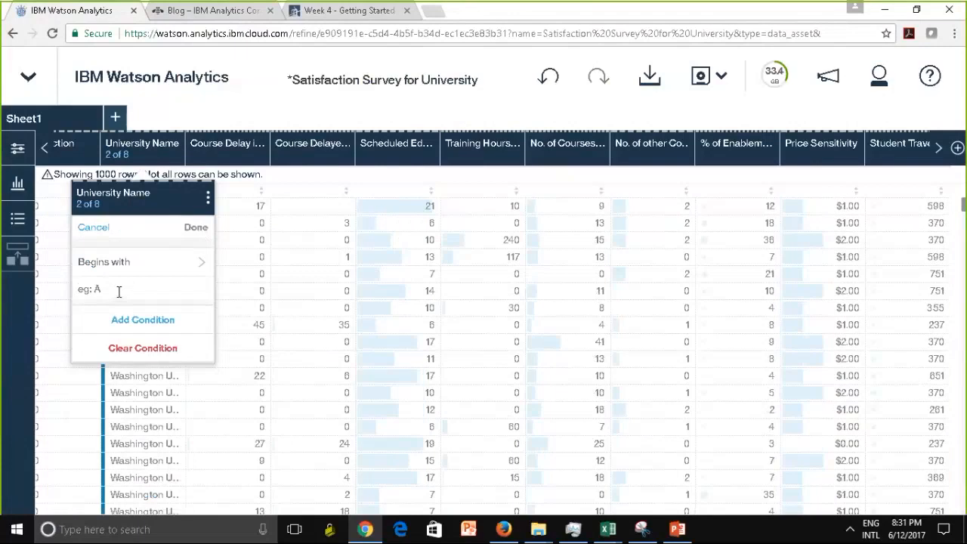
pyautogui.click(120, 328)
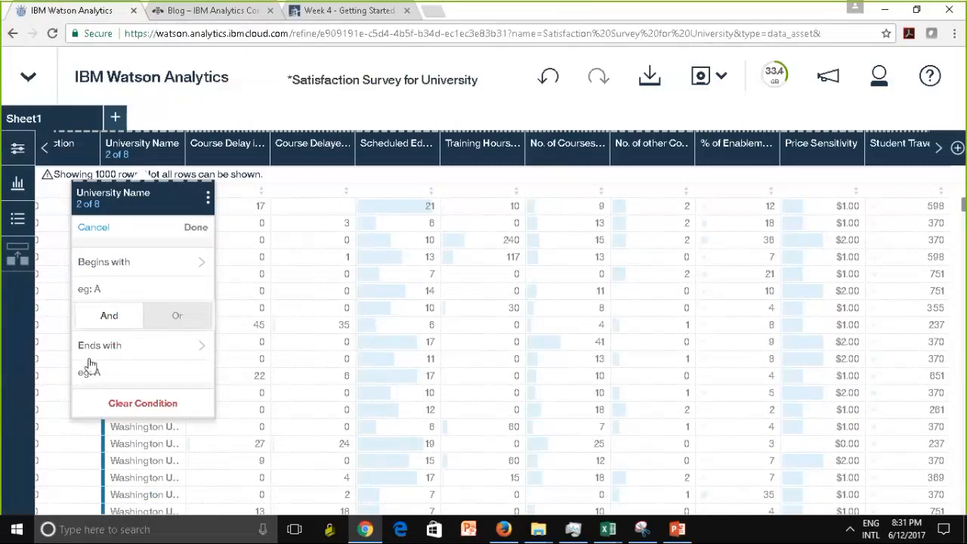
pyautogui.click(130, 408)
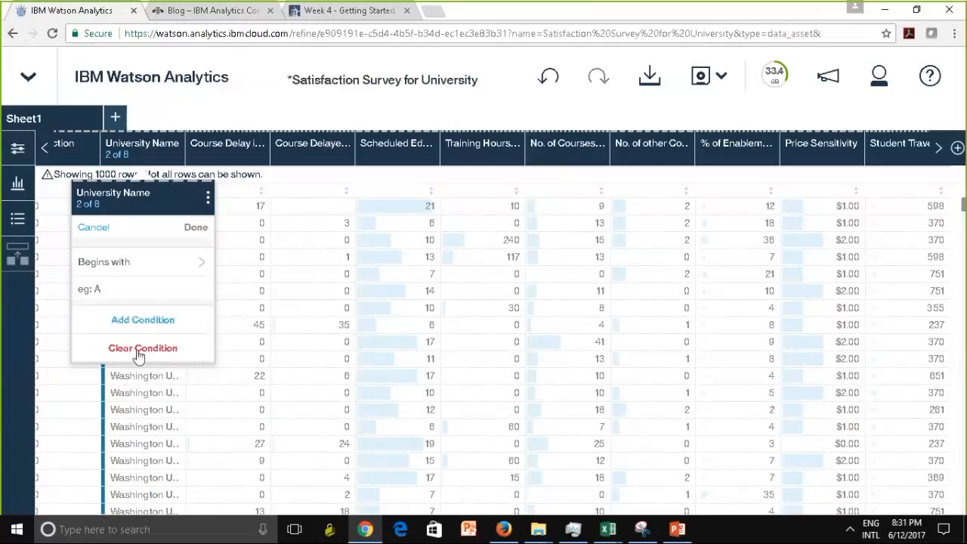
pyautogui.click(136, 147)
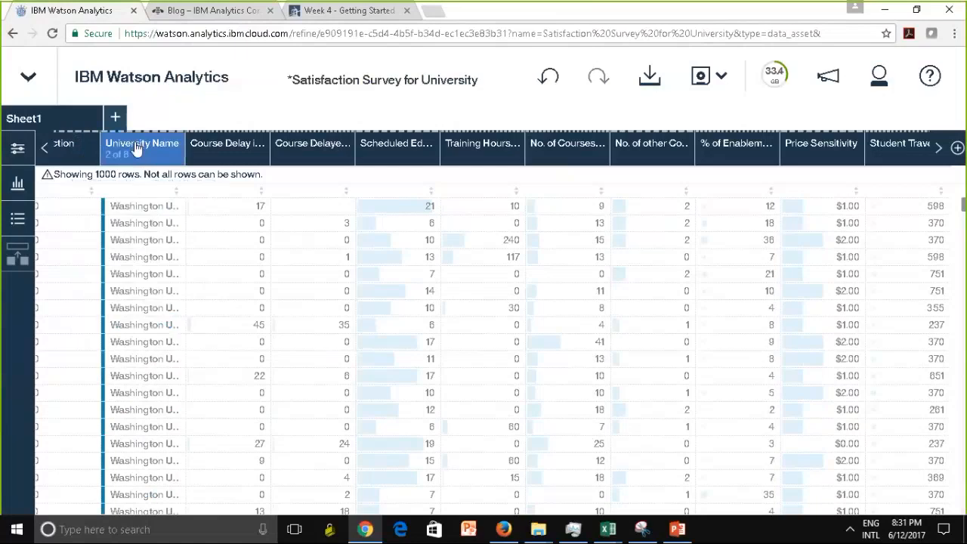
# Undo the University Name filter changes
pyautogui.click(549, 78)
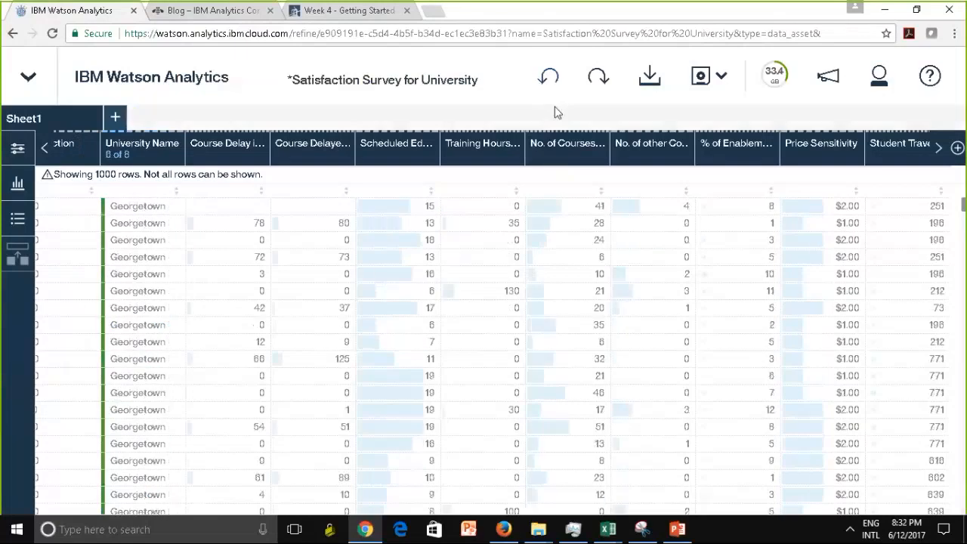
pyautogui.click(549, 78)
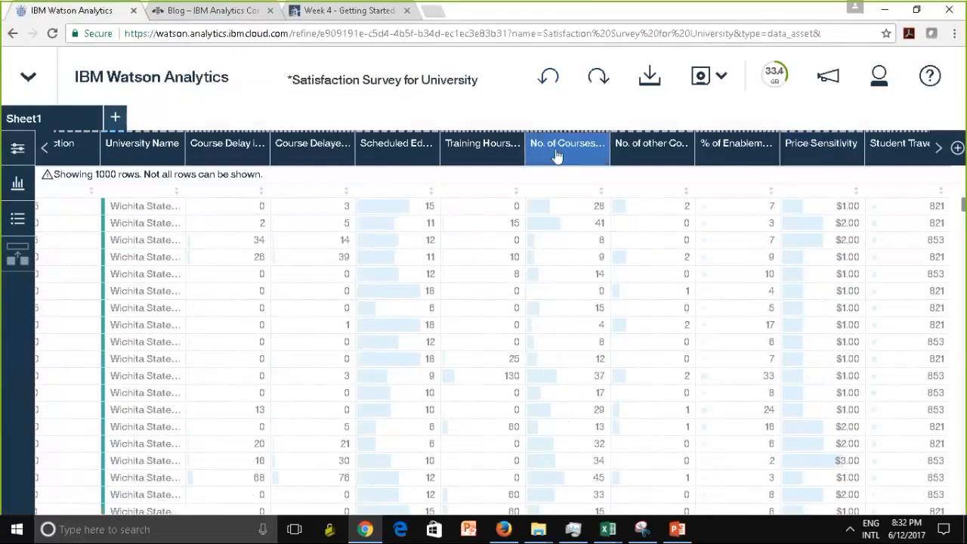
# Create a data group named Ho from Training Hours Online with 5 equally distributed groups
pyautogui.click(483, 146)
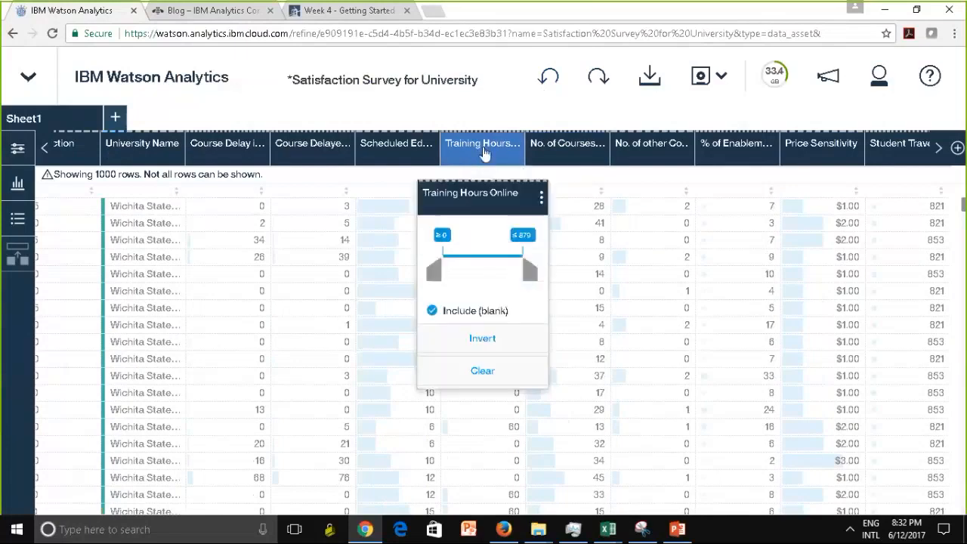
pyautogui.click(541, 199)
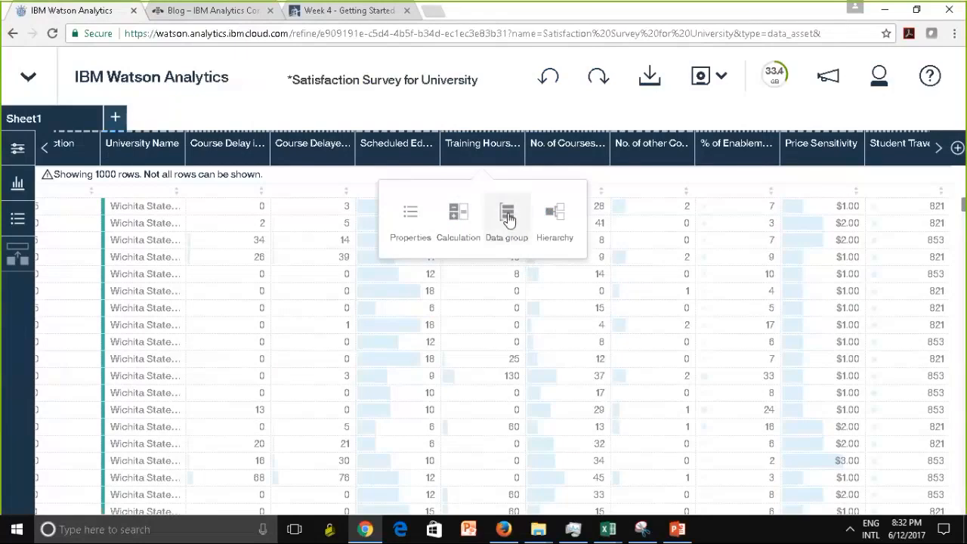
pyautogui.click(508, 217)
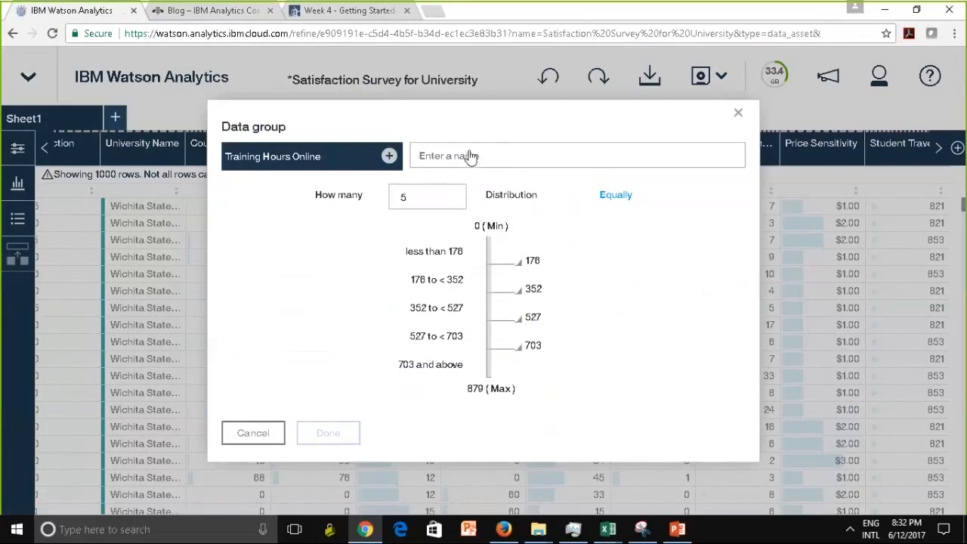
pyautogui.write('Ho')
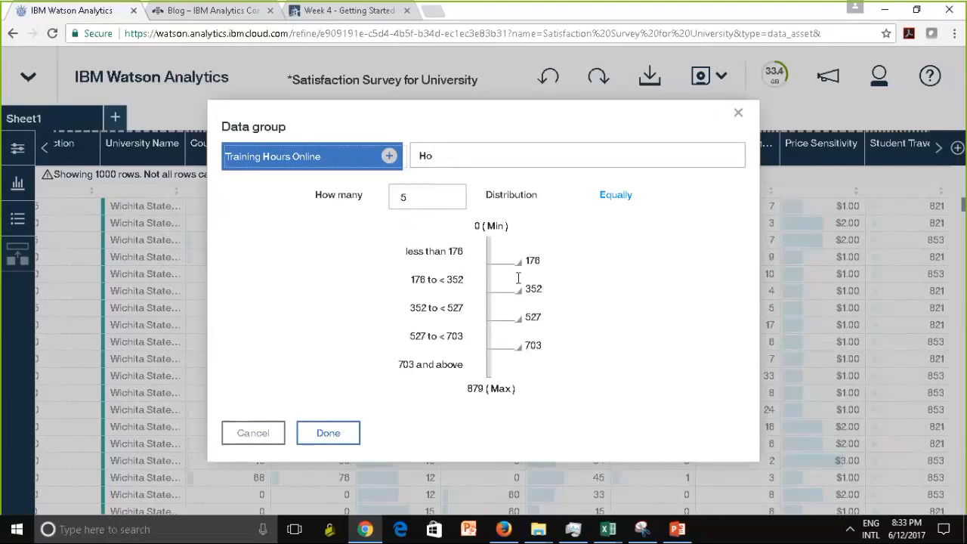
pyautogui.click(328, 433)
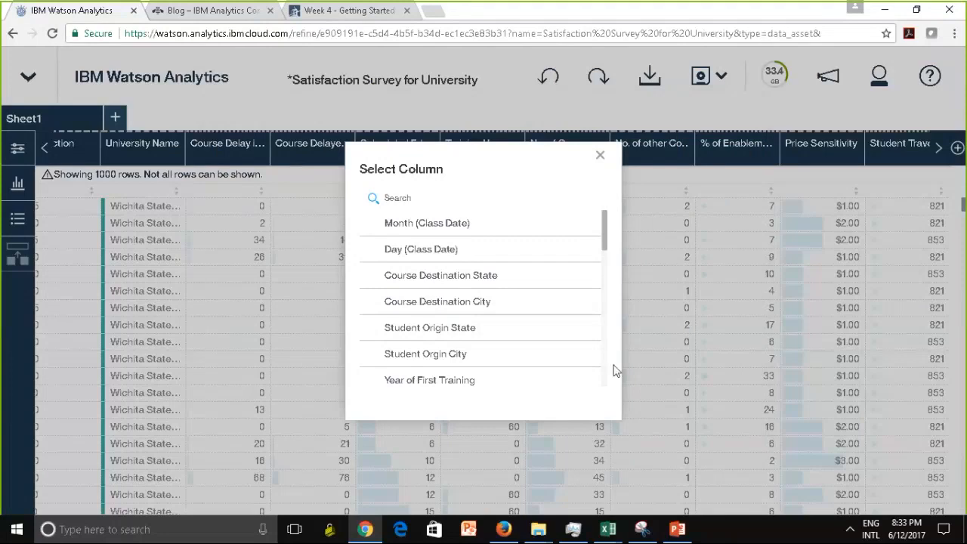
# Browse the columns offered in the Select Column list and close it without choosing one
pyautogui.scroll(-3, 600, 161)
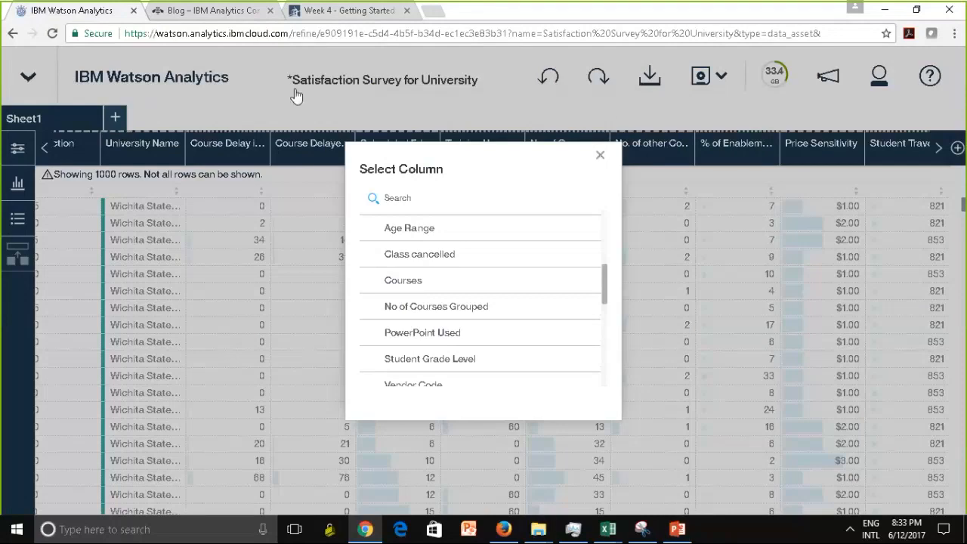
pyautogui.click(247, 104)
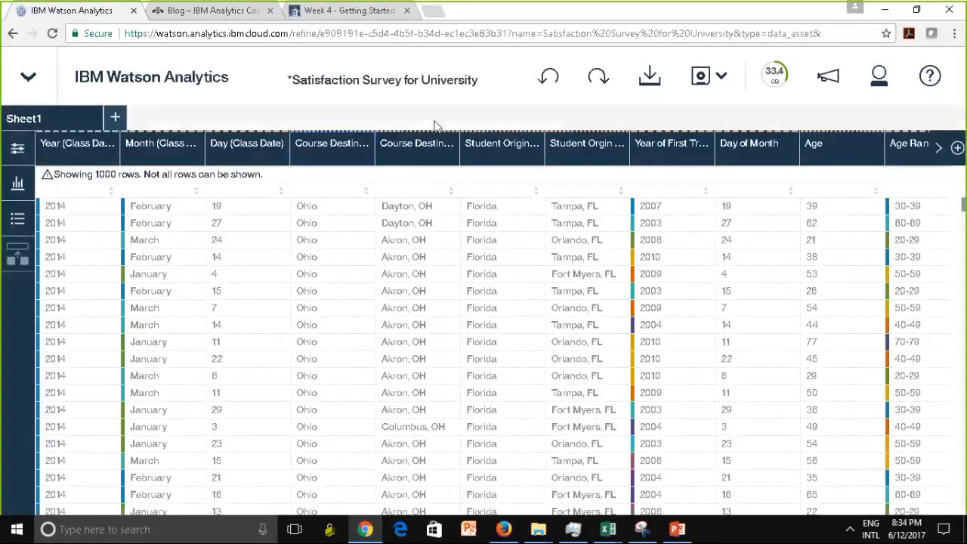
pyautogui.click(431, 155)
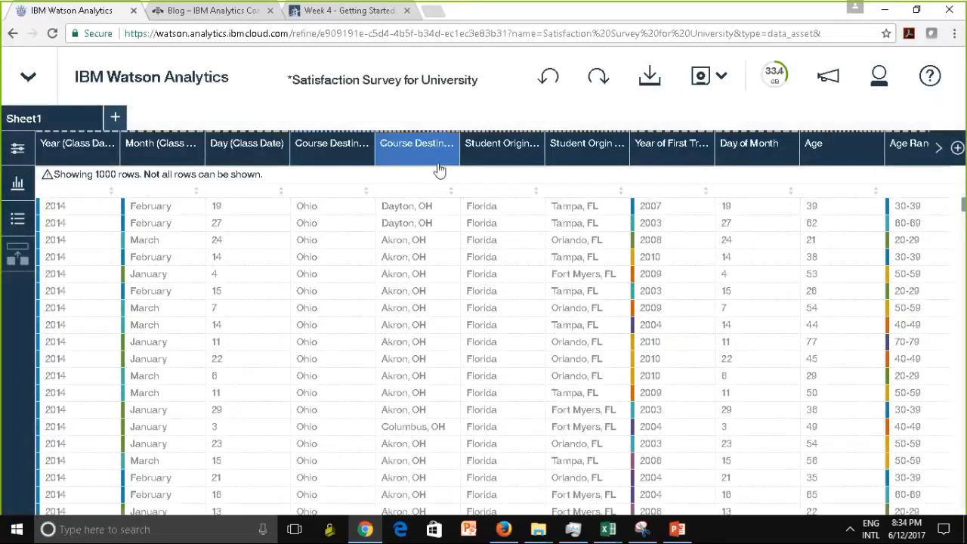
# Create a data group named Training hours range from Training Hours Online with 5 equally distributed groups
pyautogui.click(942, 151)
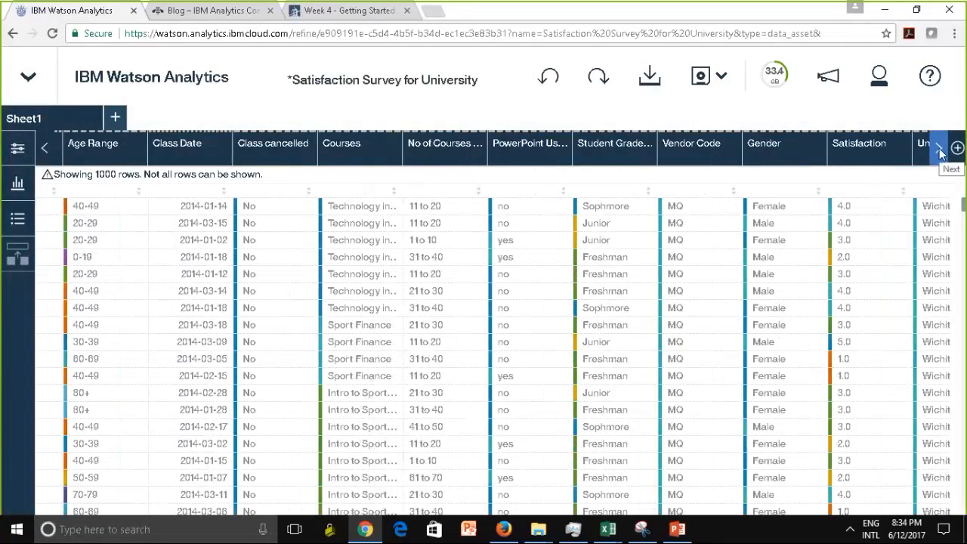
pyautogui.click(941, 151)
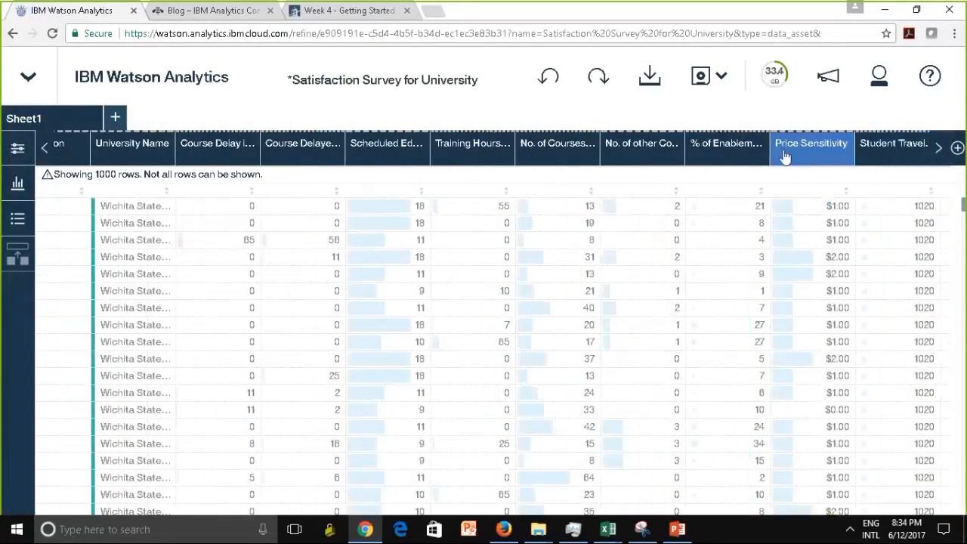
pyautogui.click(471, 154)
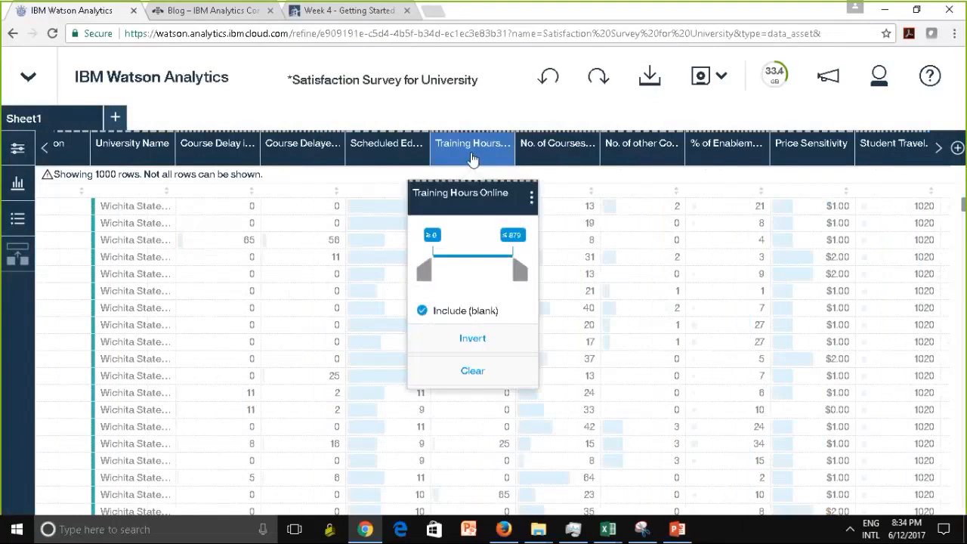
pyautogui.click(532, 199)
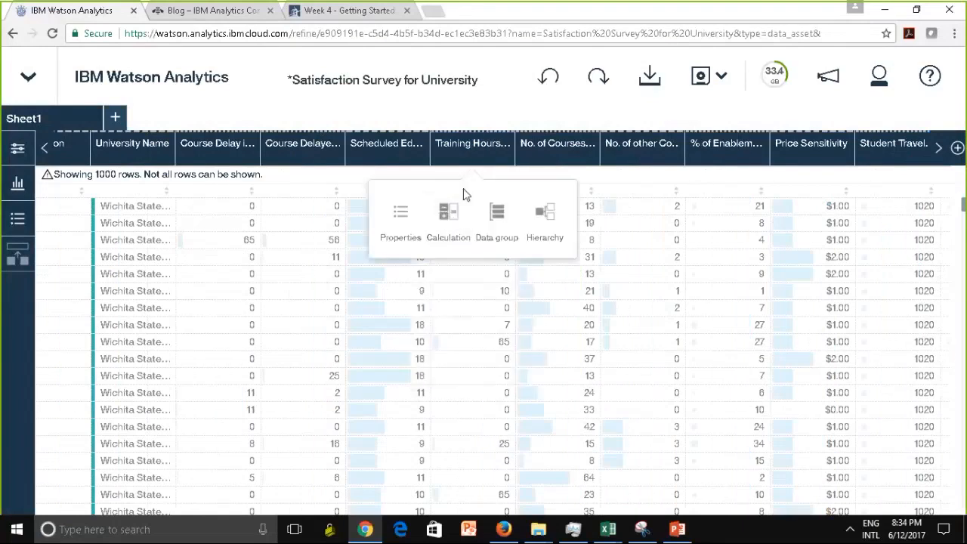
pyautogui.click(499, 225)
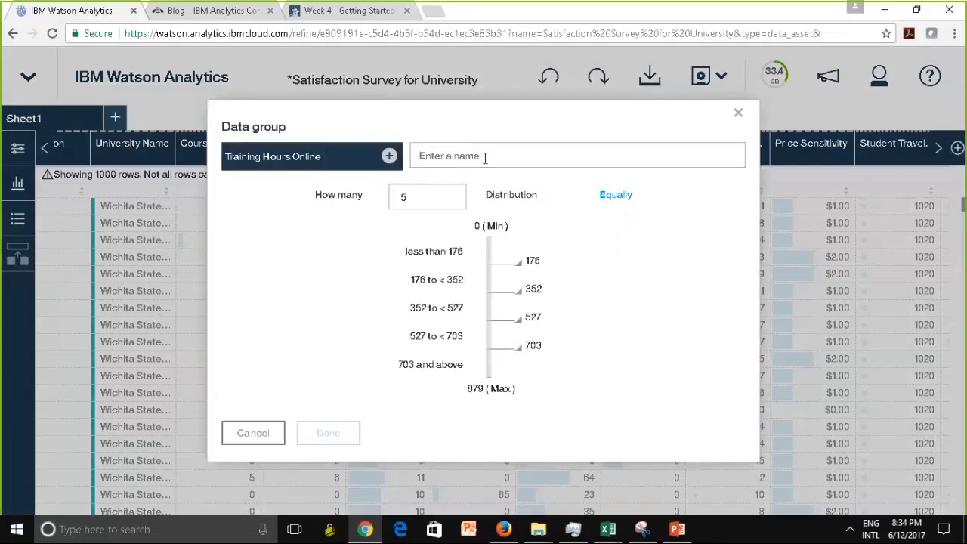
pyautogui.write('Training hours')
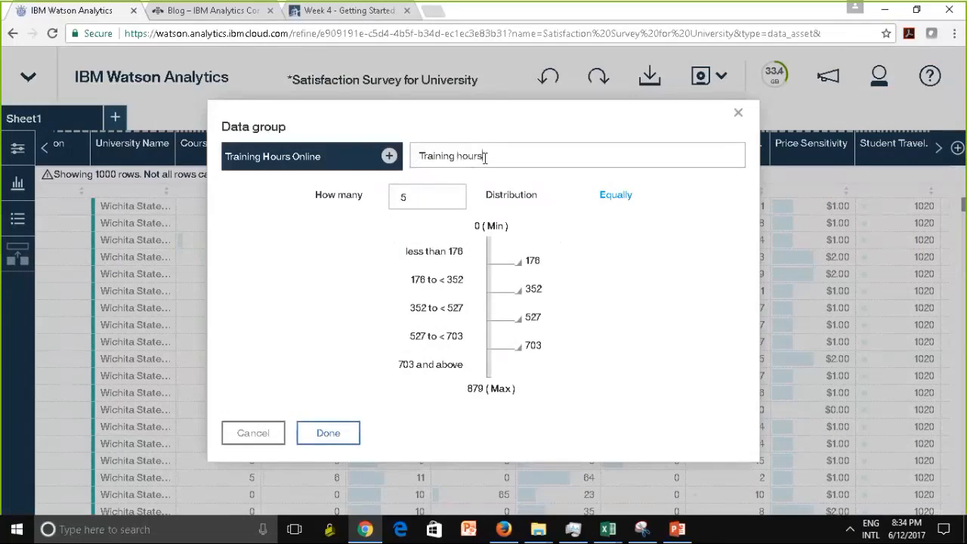
pyautogui.write(' range')
pyautogui.click(421, 201)
pyautogui.click(336, 433)
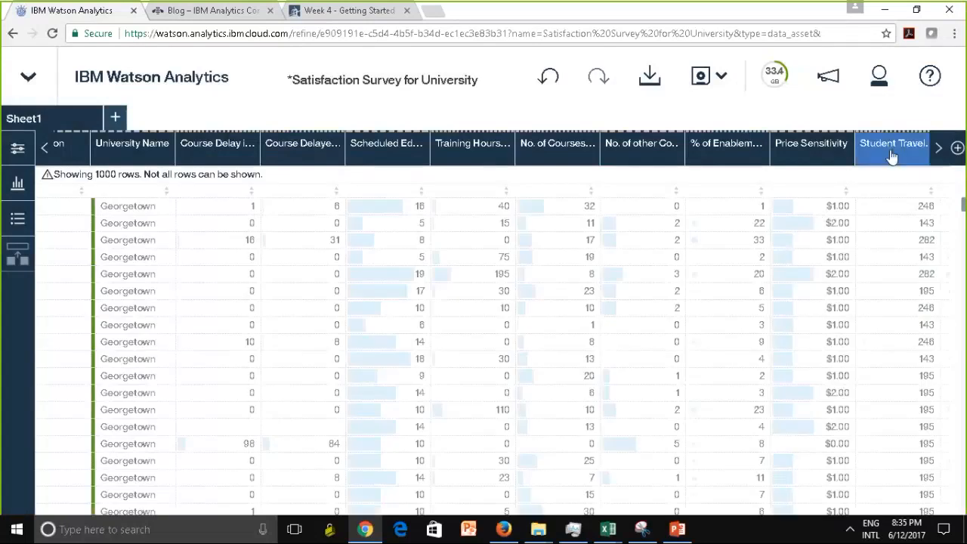
# Examine the Training hours range column's grouped values, filter choices and properties
pyautogui.click(939, 154)
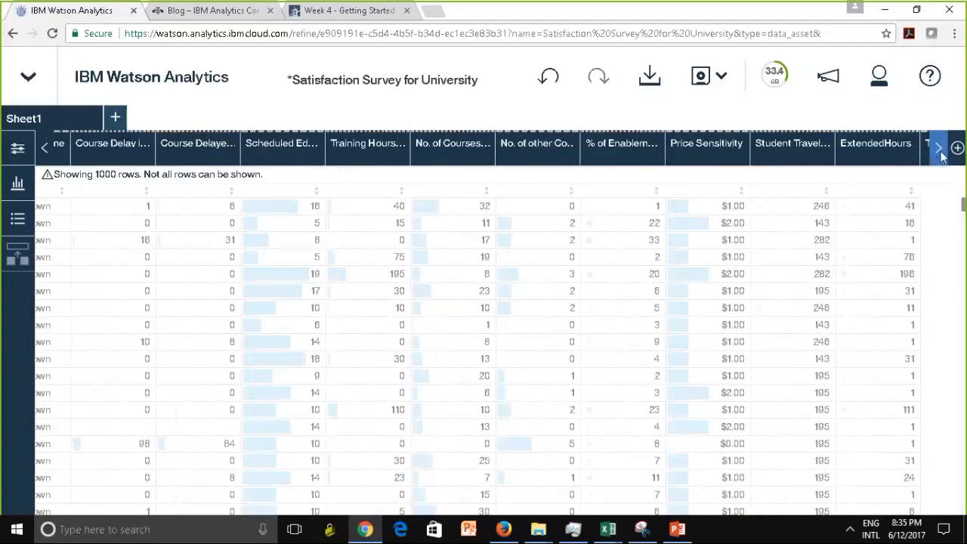
pyautogui.click(941, 154)
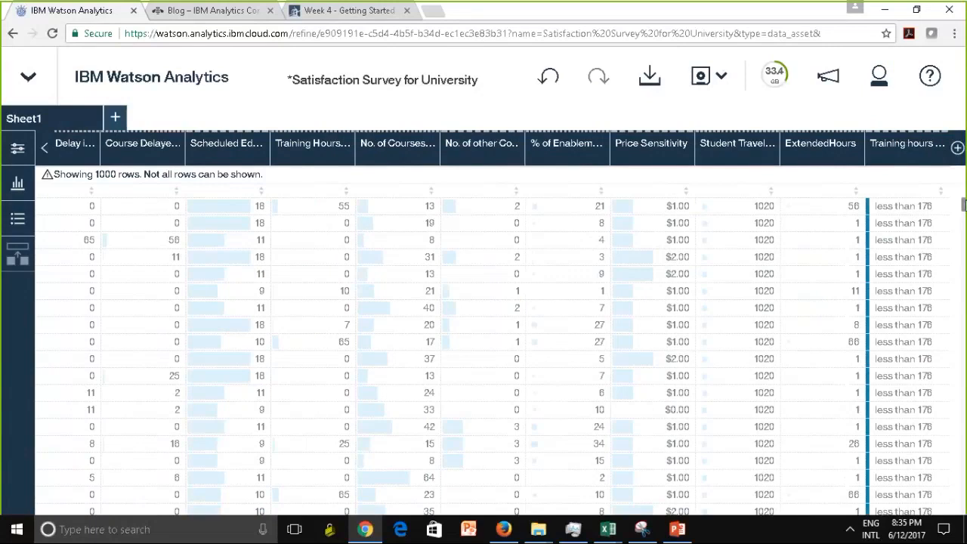
pyautogui.moveTo(964, 205); pyautogui.dragTo(963, 399)
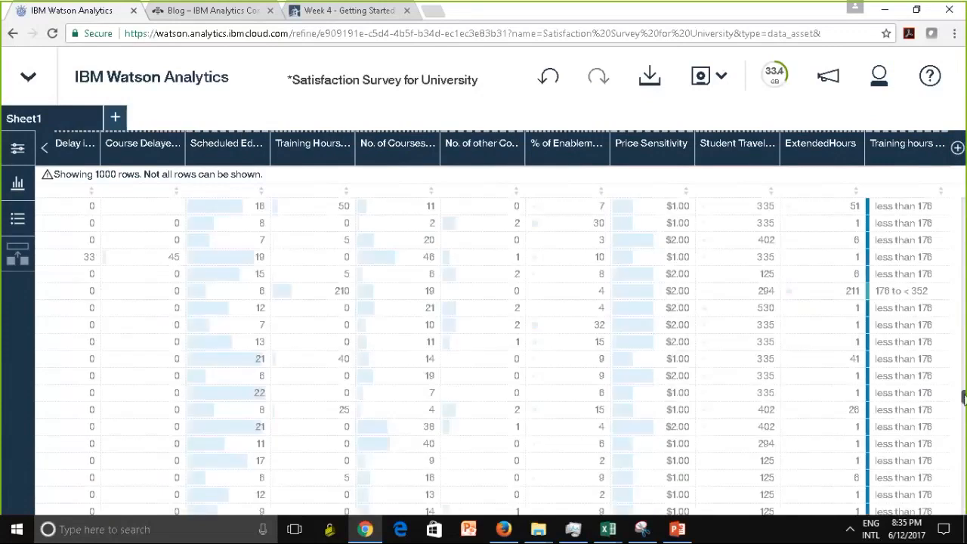
pyautogui.click(905, 156)
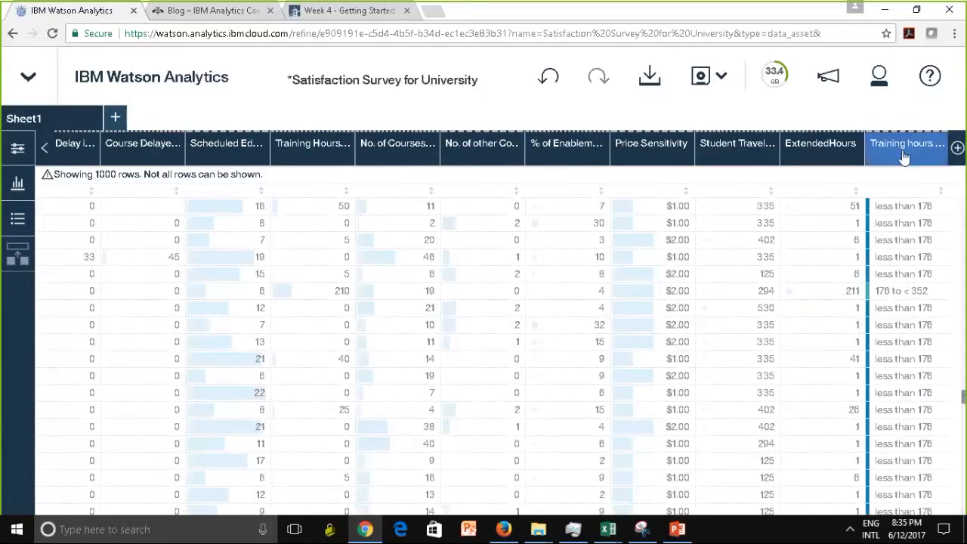
pyautogui.click(904, 155)
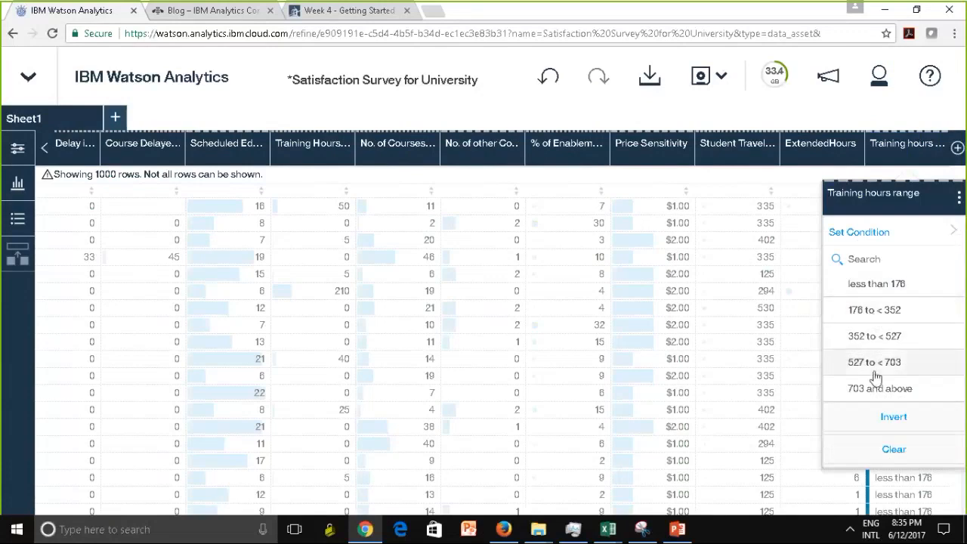
pyautogui.click(960, 200)
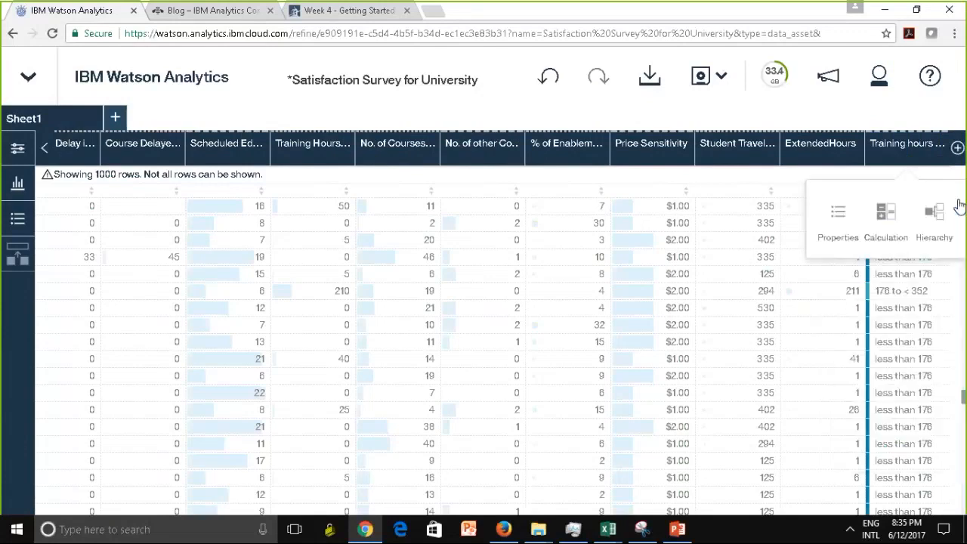
pyautogui.click(838, 216)
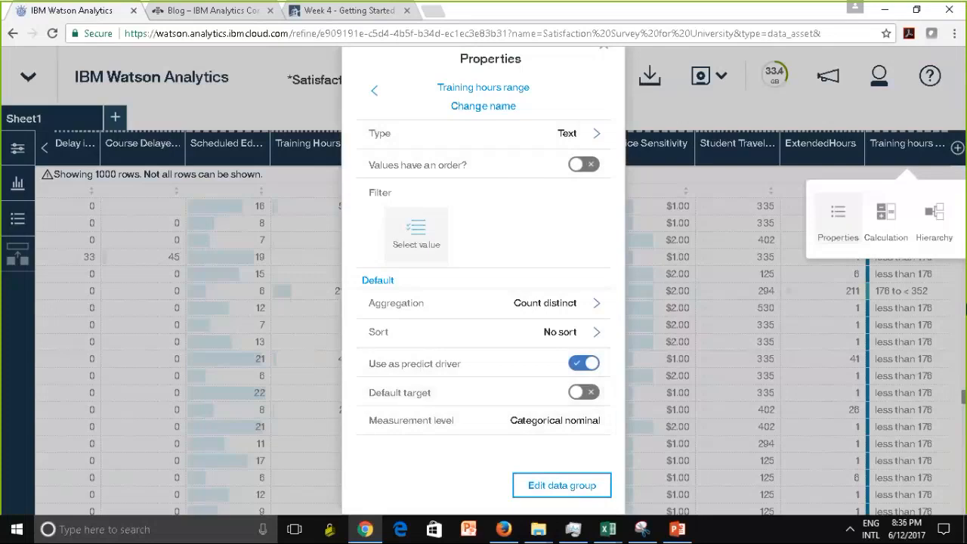
pyautogui.click(607, 55)
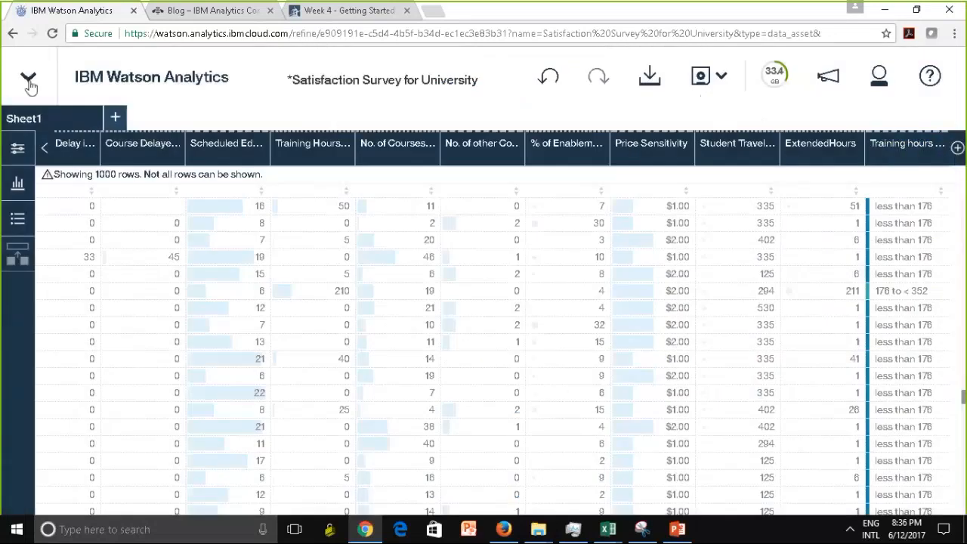
# Hide the Training hours range data group and the ExtendedHours calculation from the dataset's columns, and close the column list
pyautogui.click(17, 149)
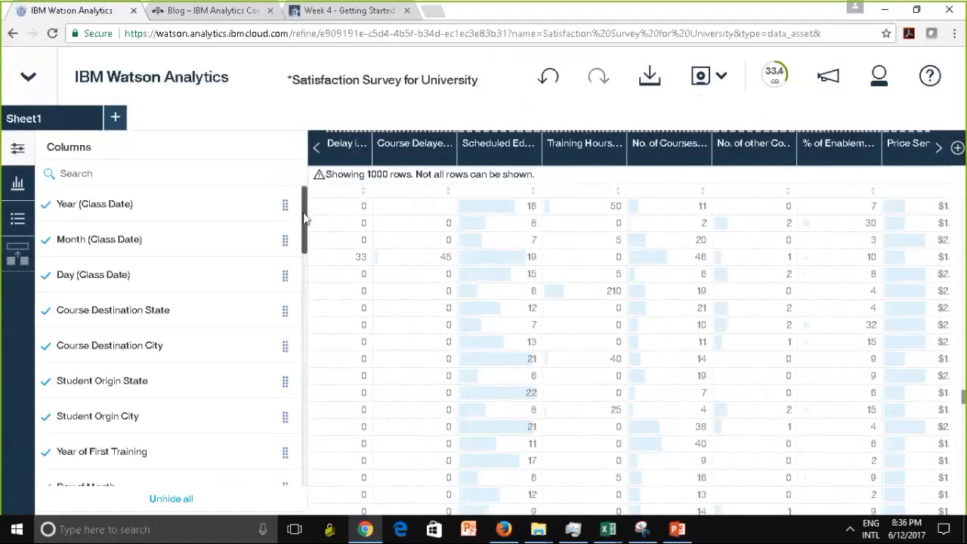
pyautogui.scroll(-3, 296, 344)
pyautogui.scroll(-10, 296, 344)
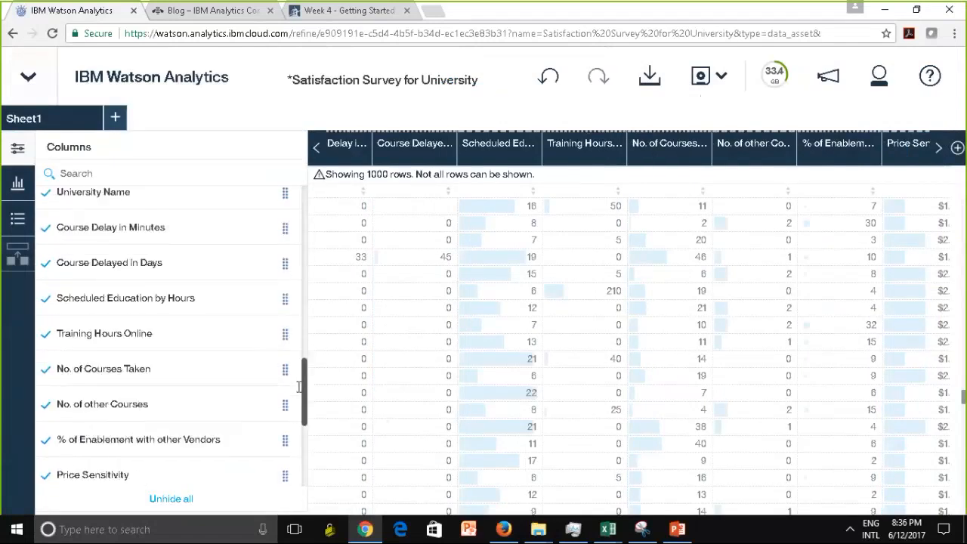
pyautogui.scroll(-3, 304, 425)
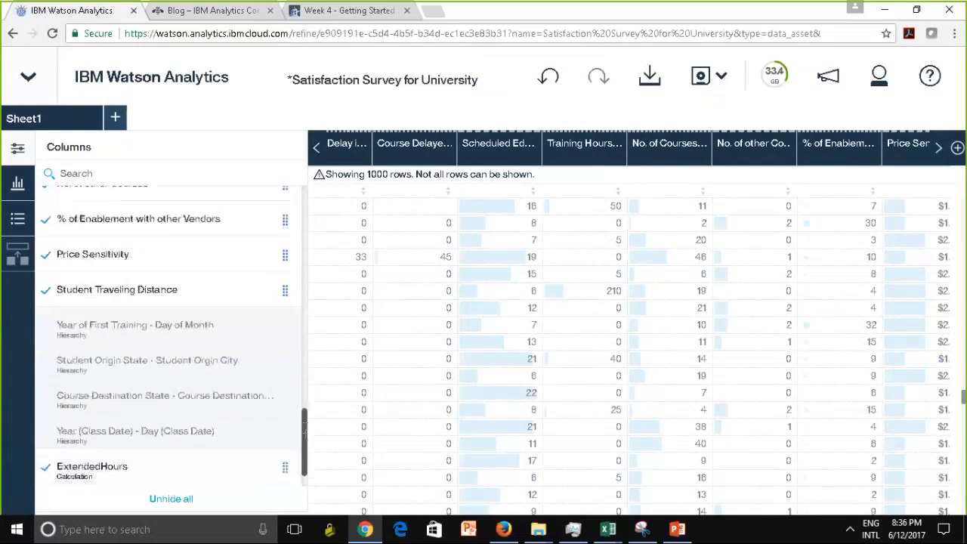
pyautogui.moveTo(307, 447); pyautogui.dragTo(309, 466)
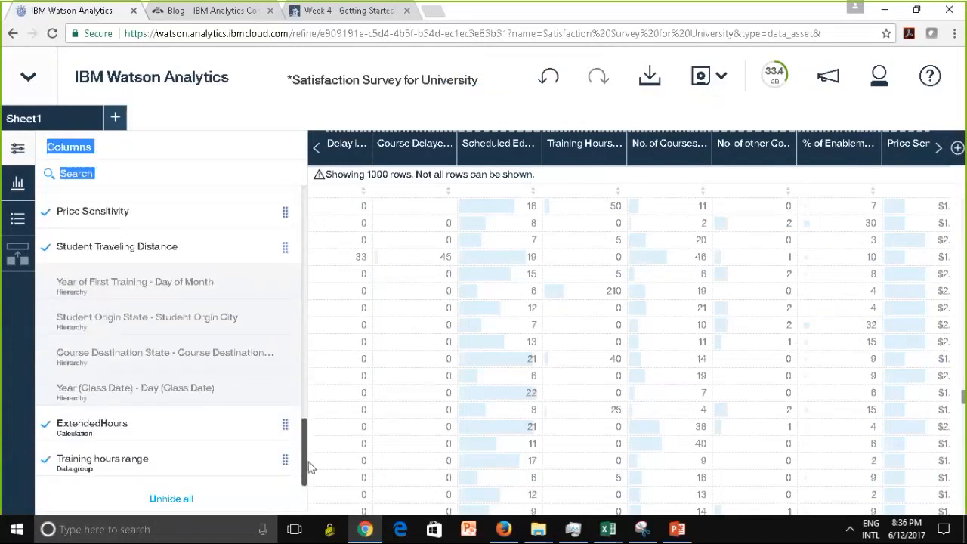
pyautogui.click(45, 461)
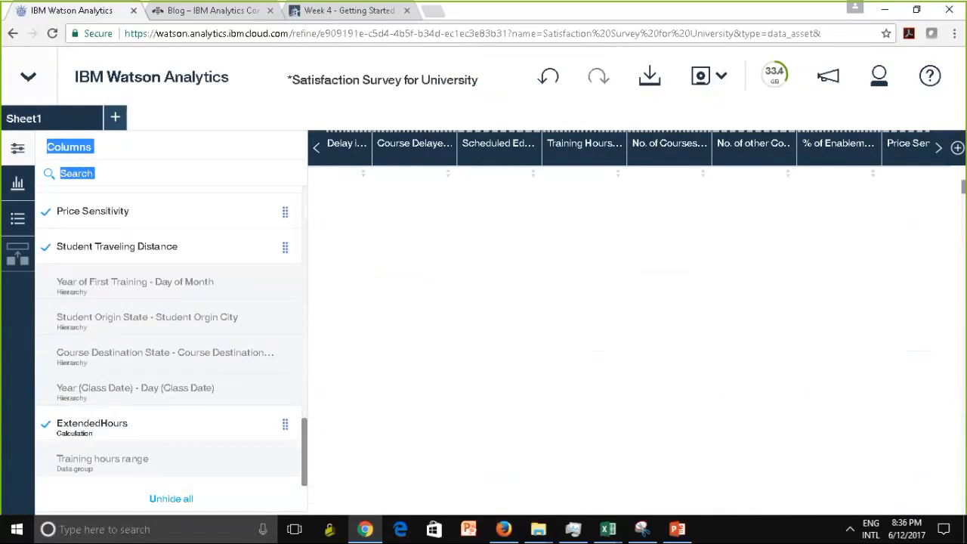
pyautogui.click(46, 428)
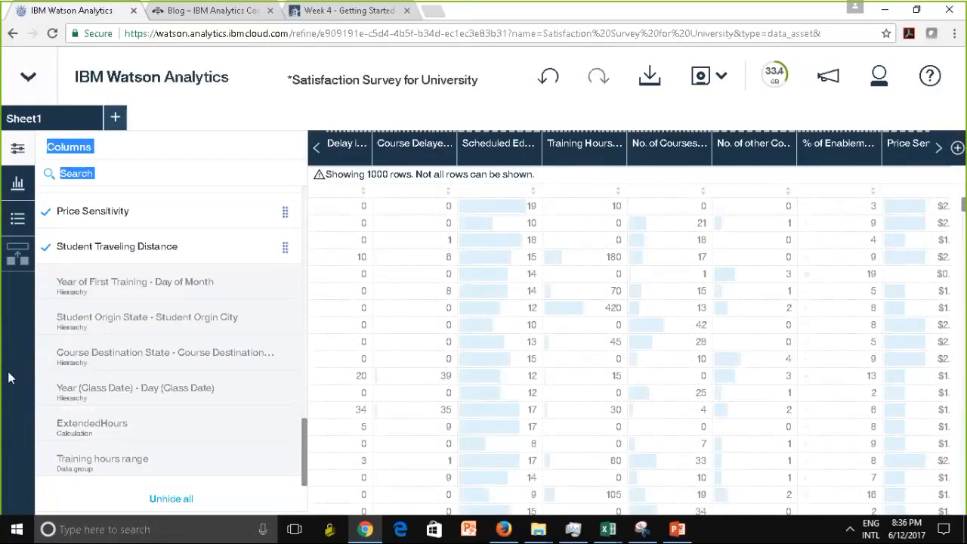
pyautogui.moveTo(71, 337)
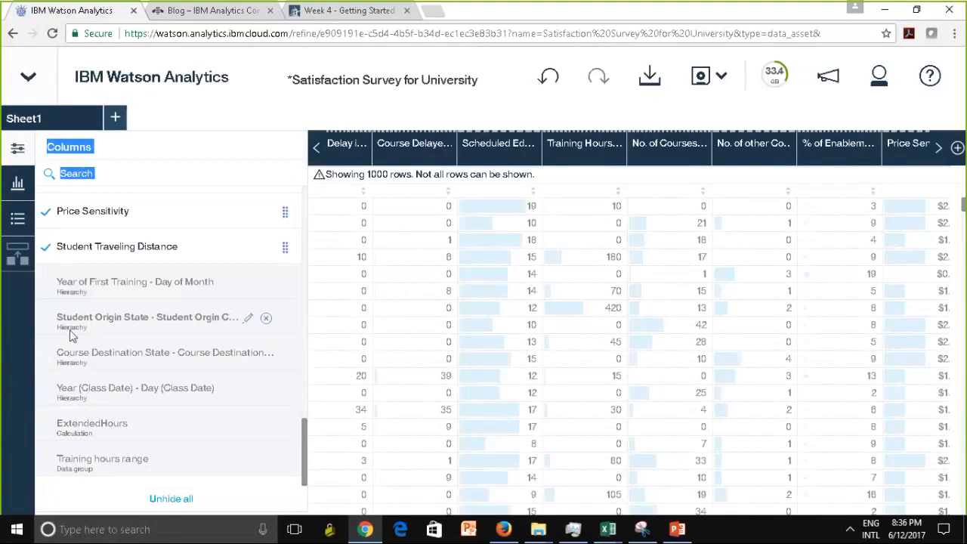
pyautogui.moveTo(103, 357)
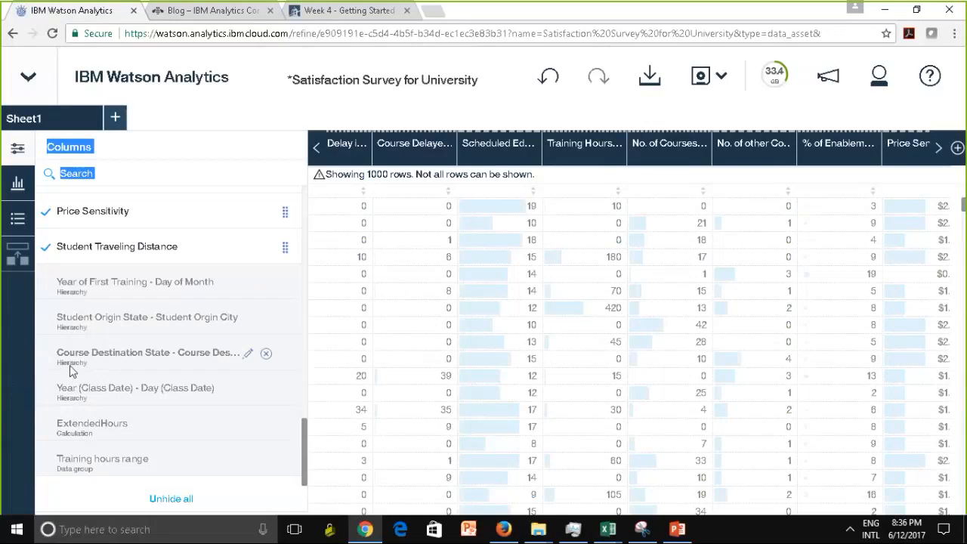
pyautogui.moveTo(82, 398)
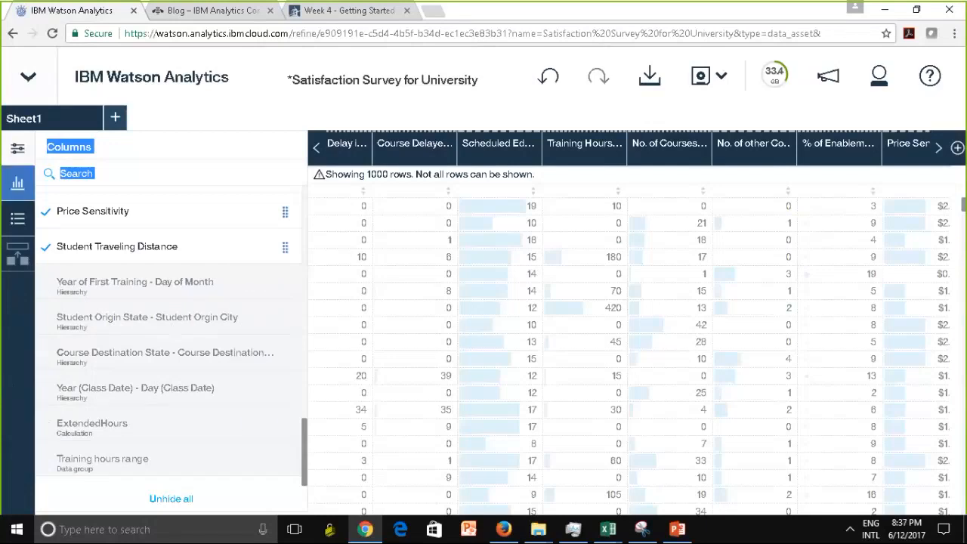
pyautogui.click(15, 151)
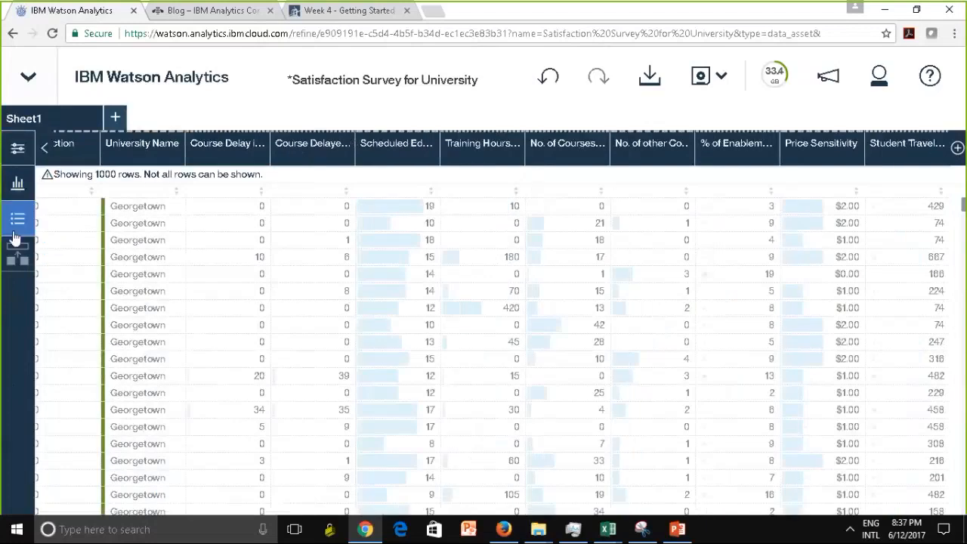
# Show the data quality metrics for the columns and exclude blank values from Course Delay in Minutes
pyautogui.click(17, 188)
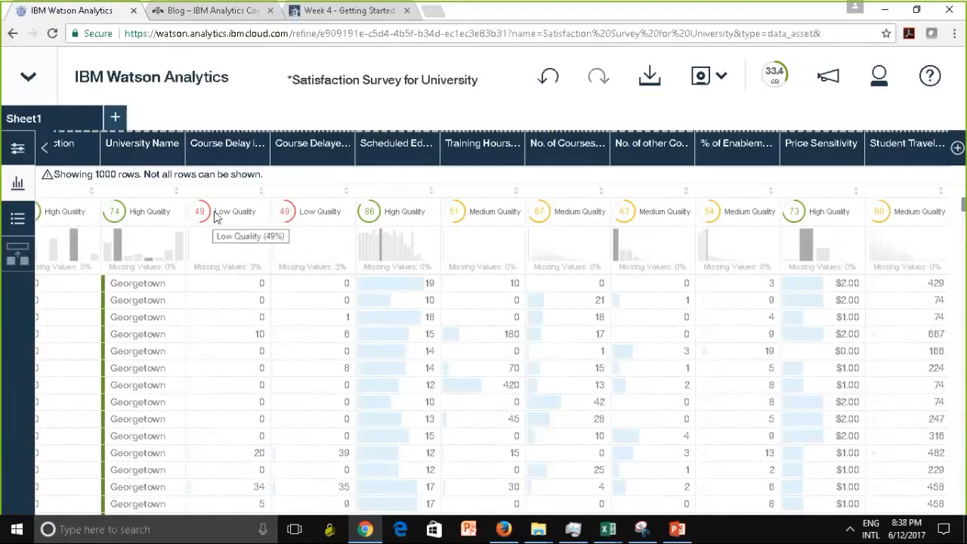
pyautogui.click(224, 152)
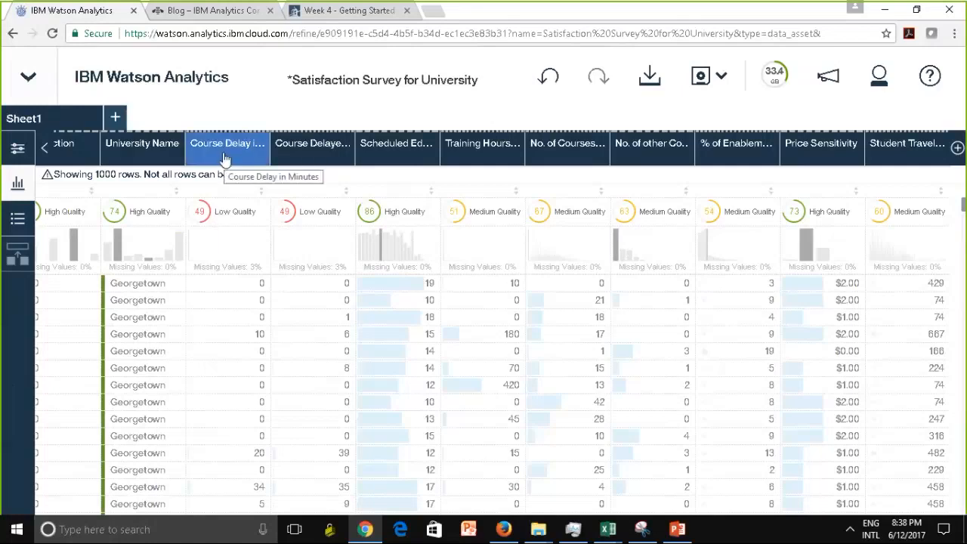
pyautogui.click(225, 161)
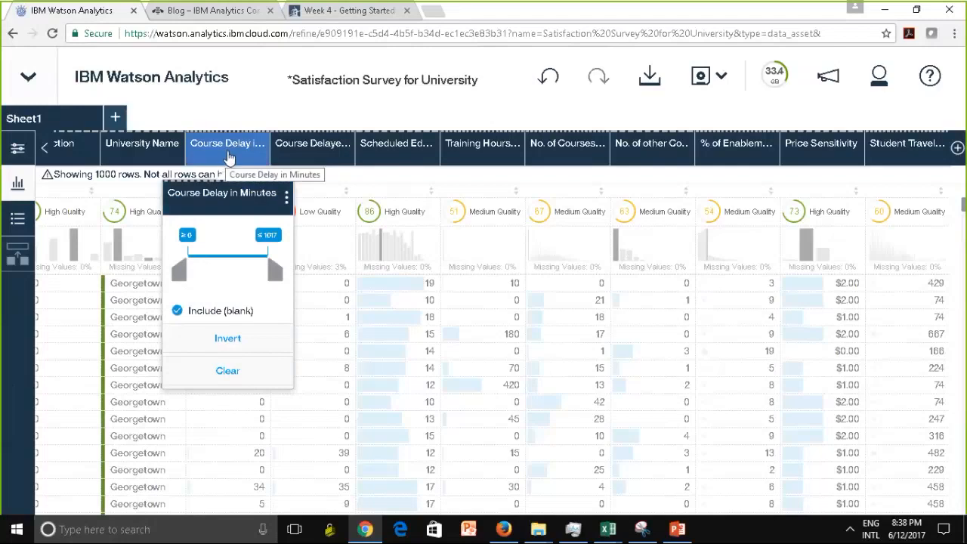
pyautogui.click(178, 312)
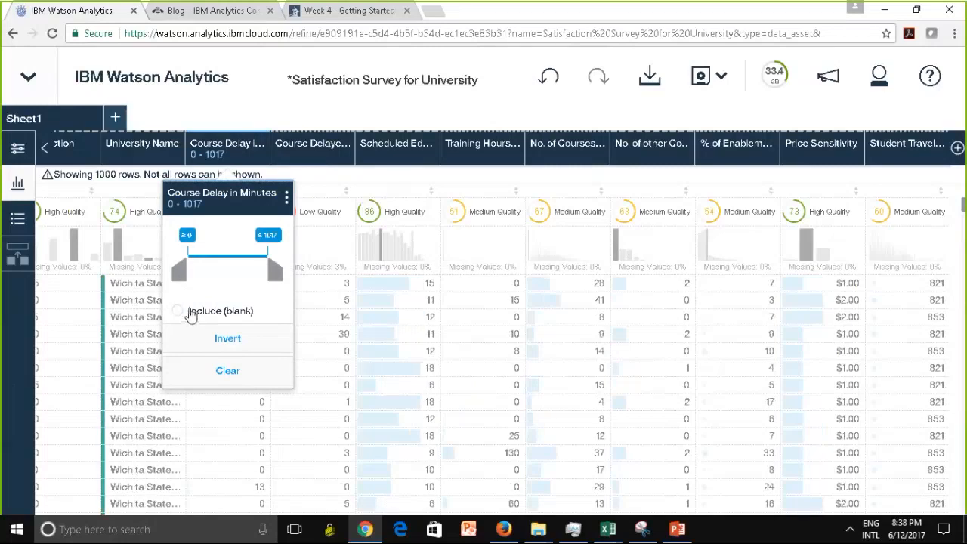
pyautogui.click(229, 120)
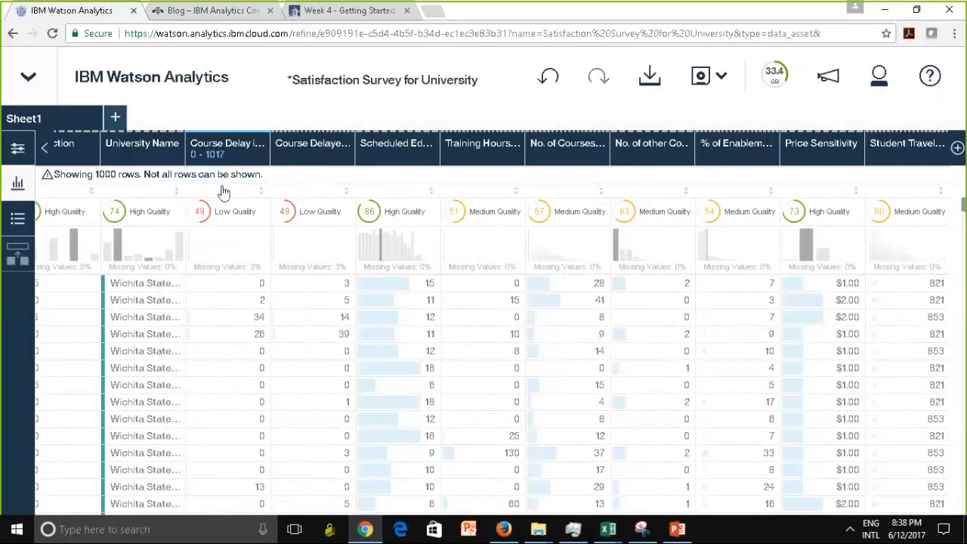
pyautogui.click(215, 151)
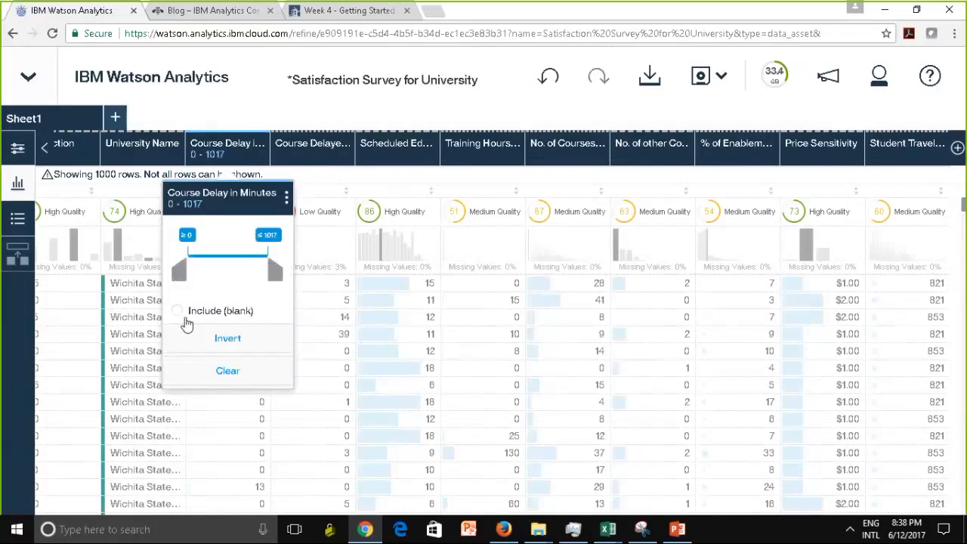
pyautogui.click(244, 116)
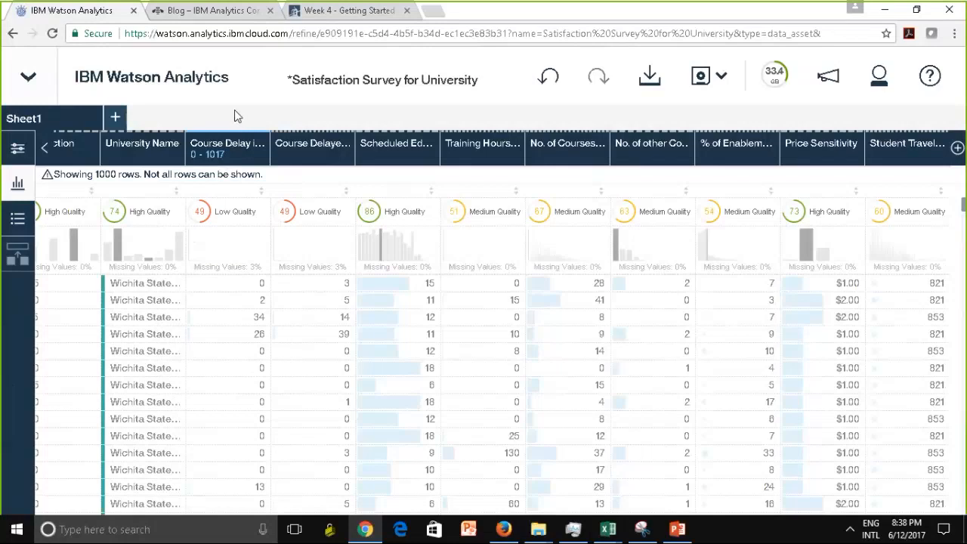
# Save a copy of the dataset as Satisfaction Survey for University Refined in the Personal folder
pyautogui.click(715, 84)
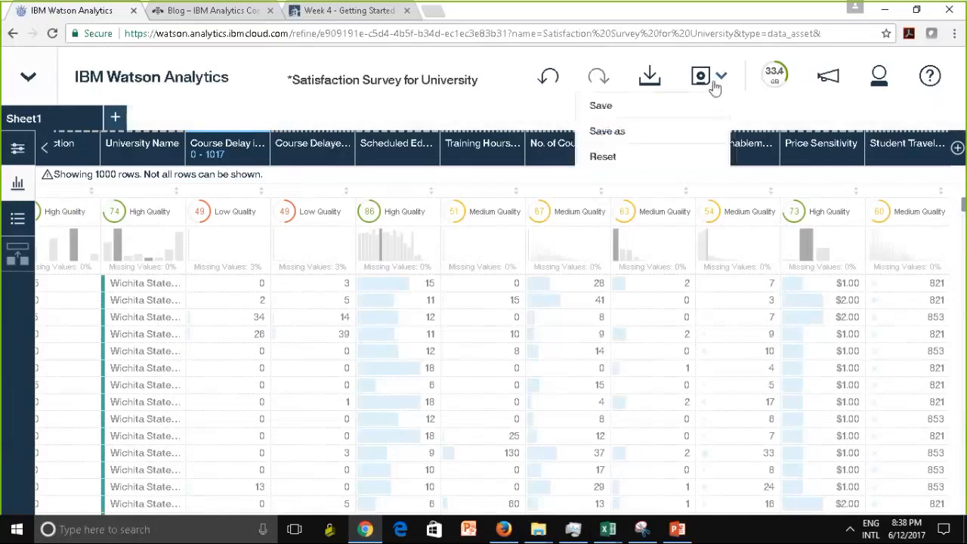
pyautogui.click(612, 135)
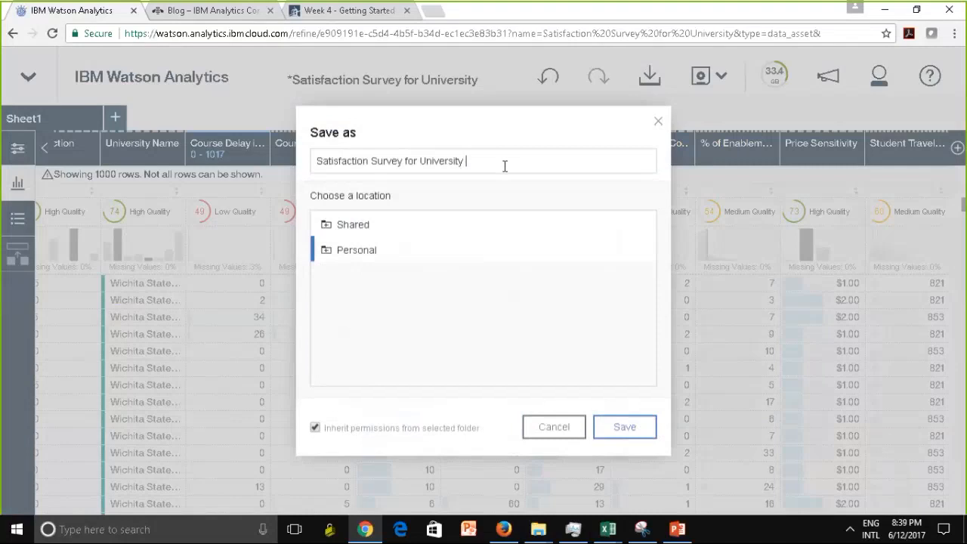
pyautogui.write('Refined')
pyautogui.click(639, 435)
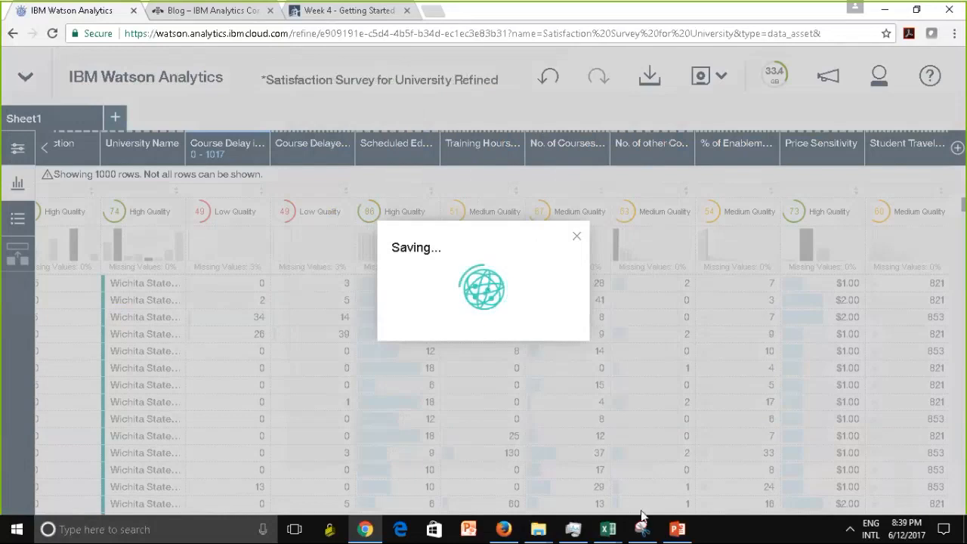
# Switch to PowerPoint and review the slides on the Refine interface, changing variable properties and the data quality score
pyautogui.click(679, 533)
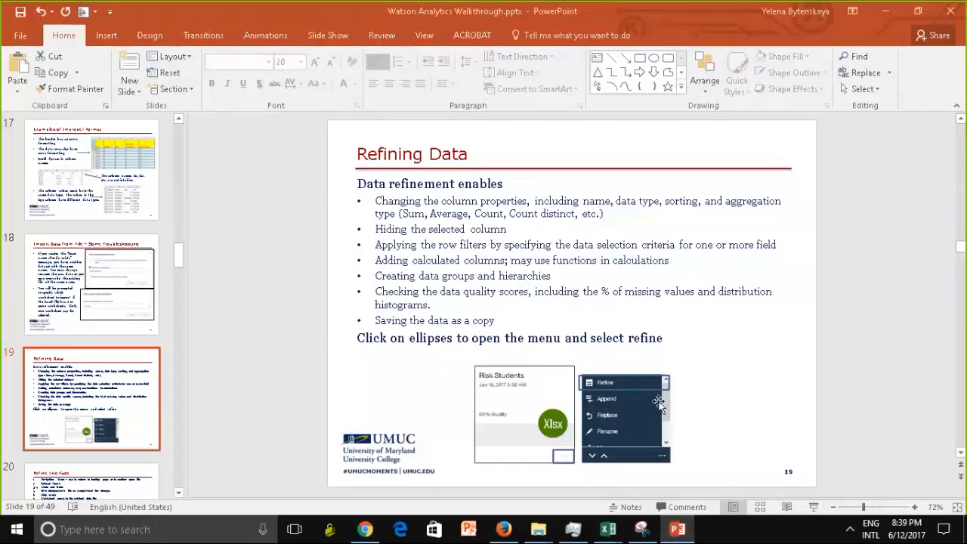
pyautogui.click(90, 480)
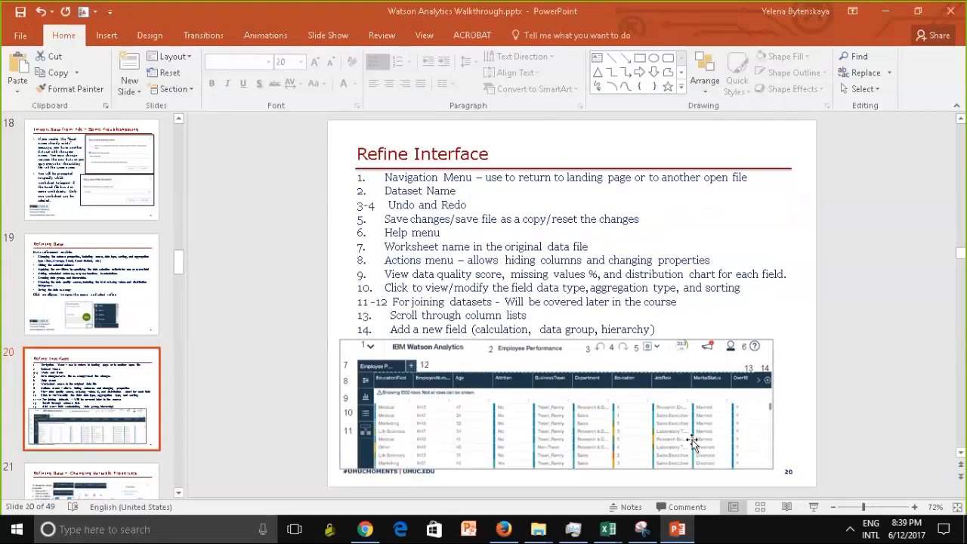
pyautogui.click(367, 531)
pyautogui.click(650, 80)
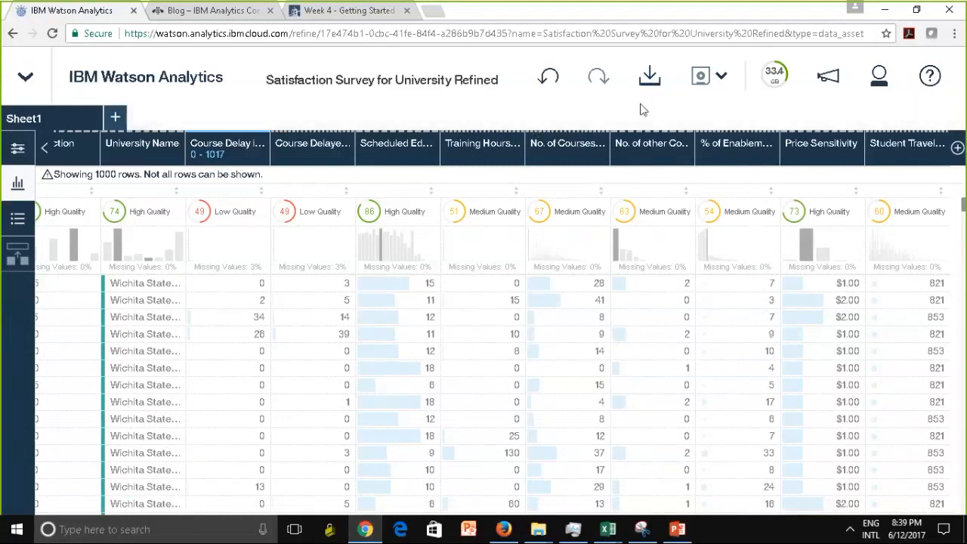
pyautogui.click(678, 531)
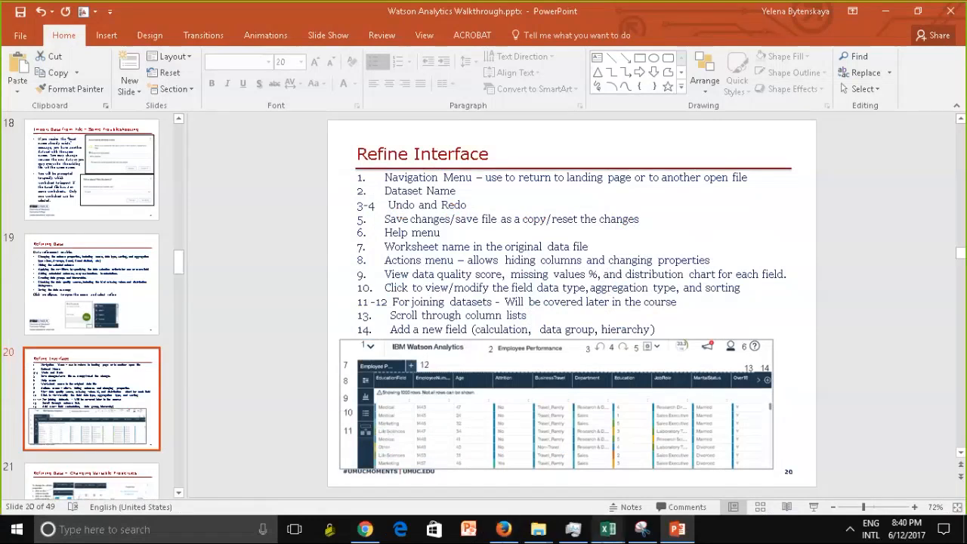
pyautogui.click(134, 462)
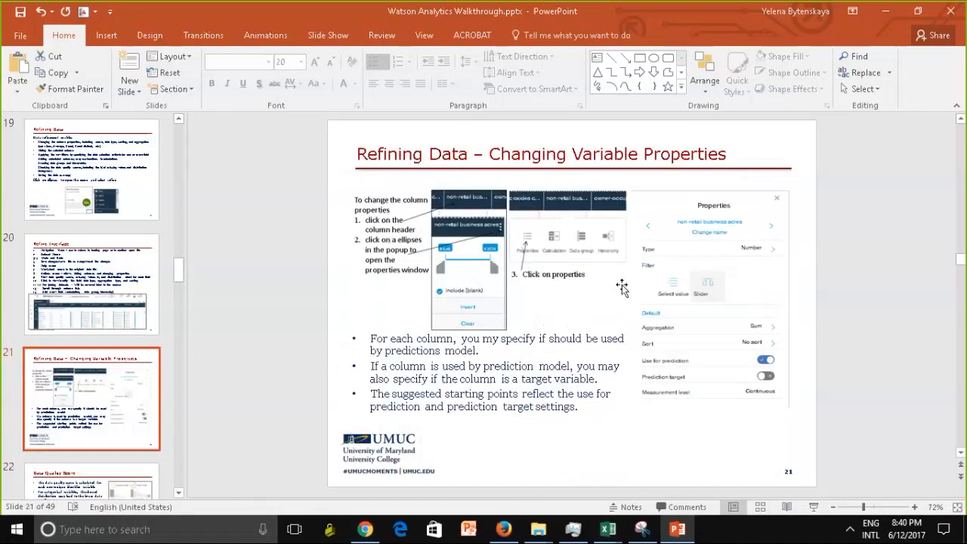
pyautogui.click(85, 492)
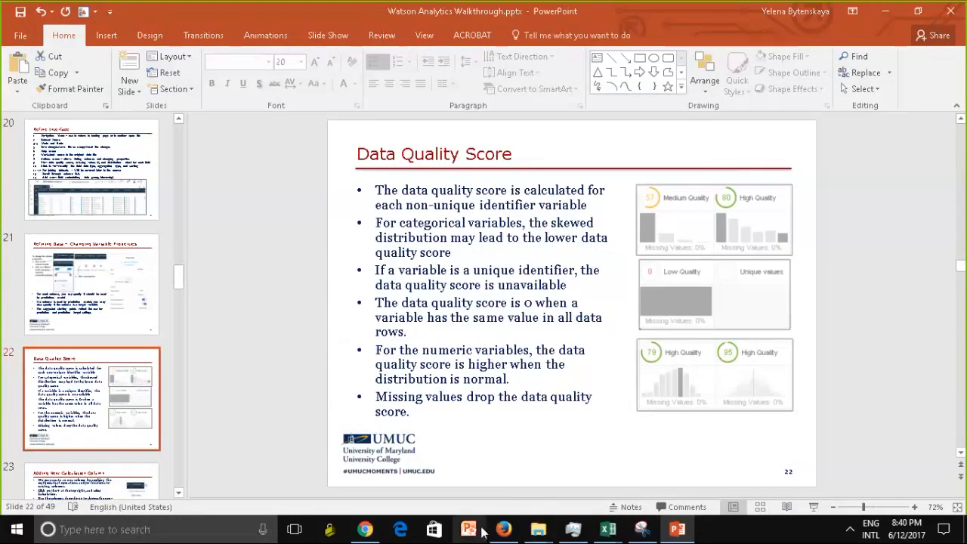
# Switch back to Watson Analytics in Chrome, hide the data quality metrics and show each column's type, aggregation and sort settings
pyautogui.click(365, 530)
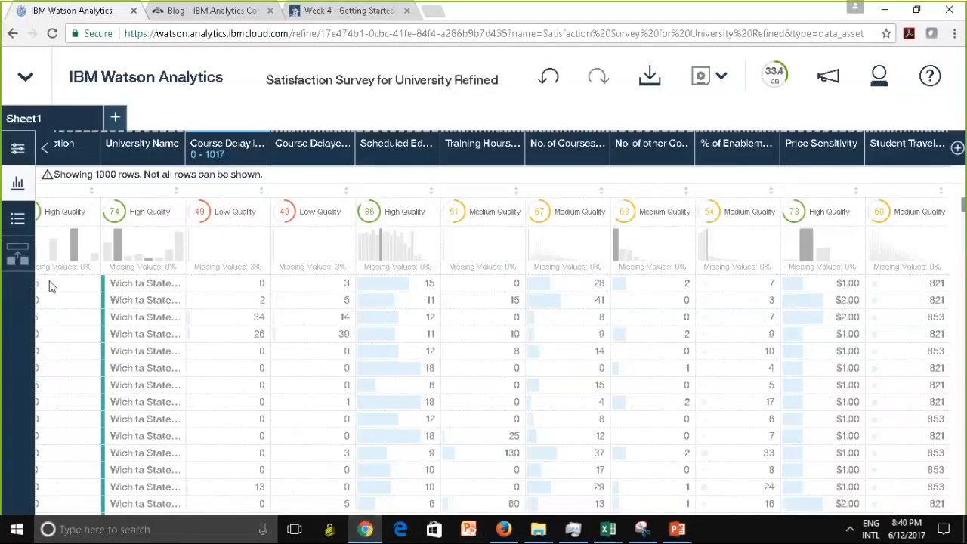
pyautogui.click(18, 185)
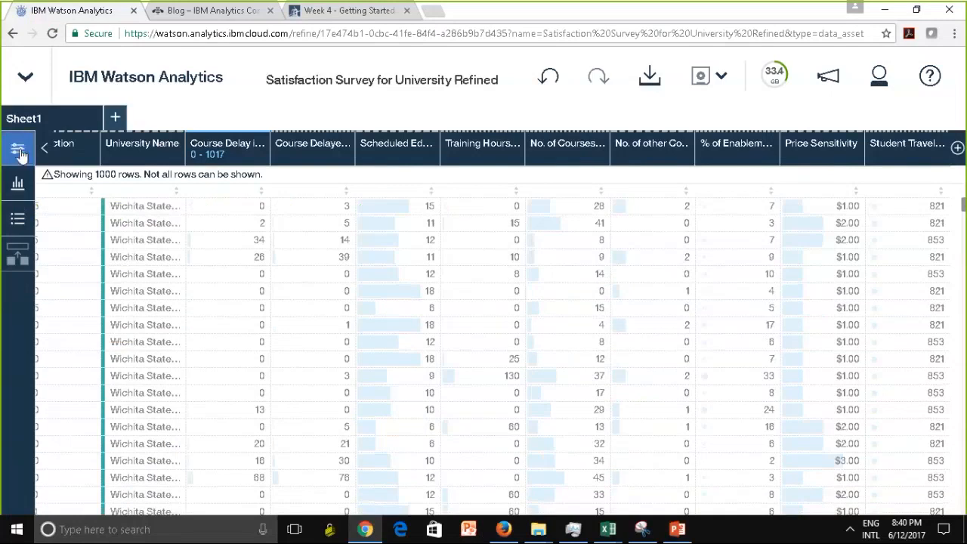
pyautogui.click(19, 222)
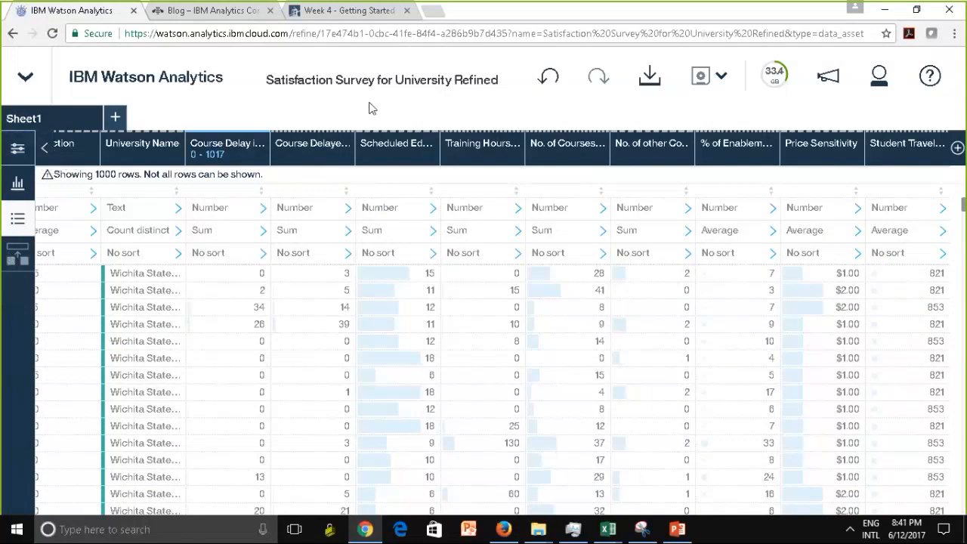
# Return to the Data home page and explore Satisfaction Survey for University Refined with the starting point "What drives Satisfaction?"
pyautogui.click(129, 83)
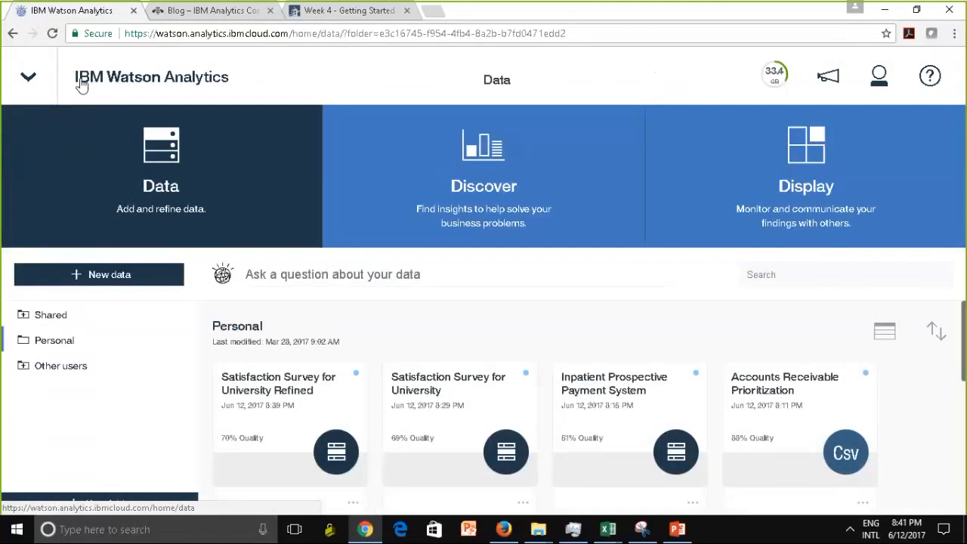
pyautogui.click(27, 81)
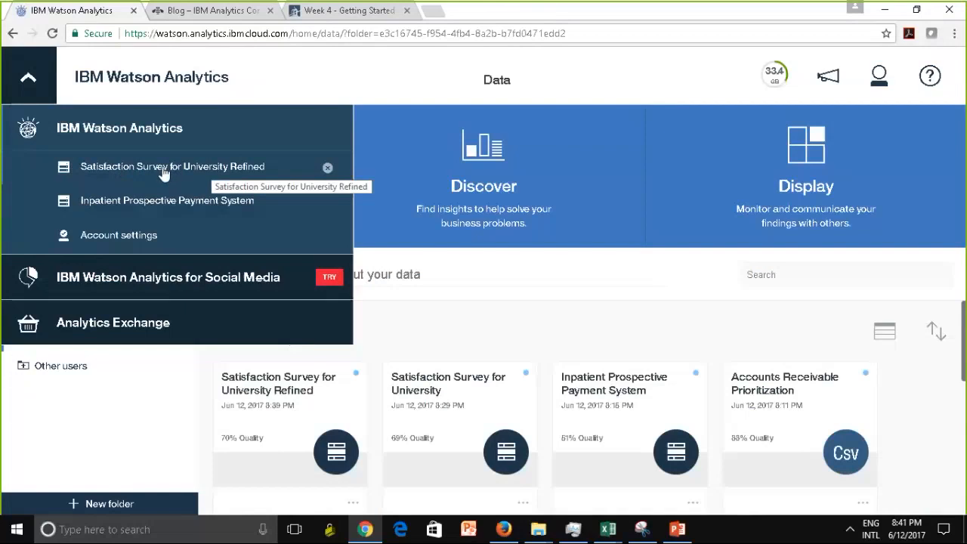
pyautogui.click(175, 402)
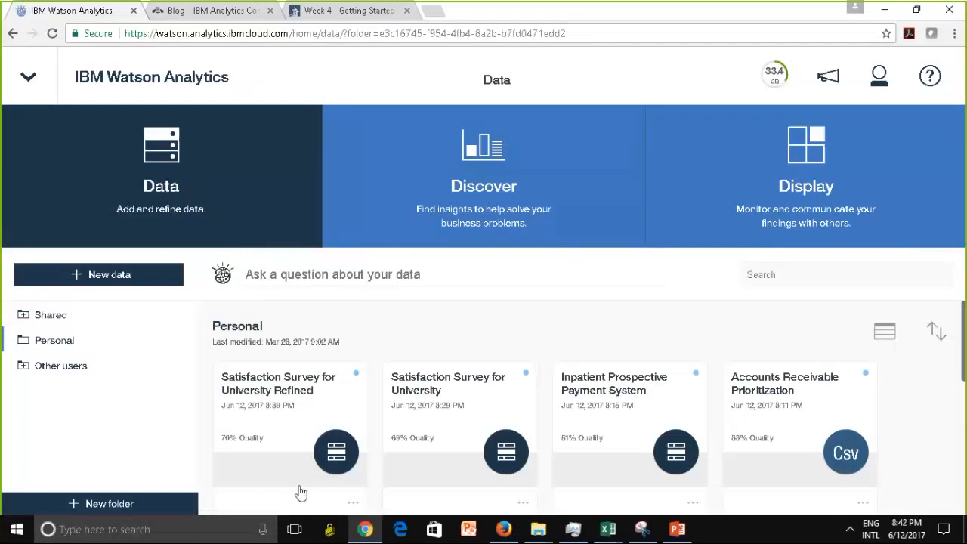
pyautogui.click(328, 454)
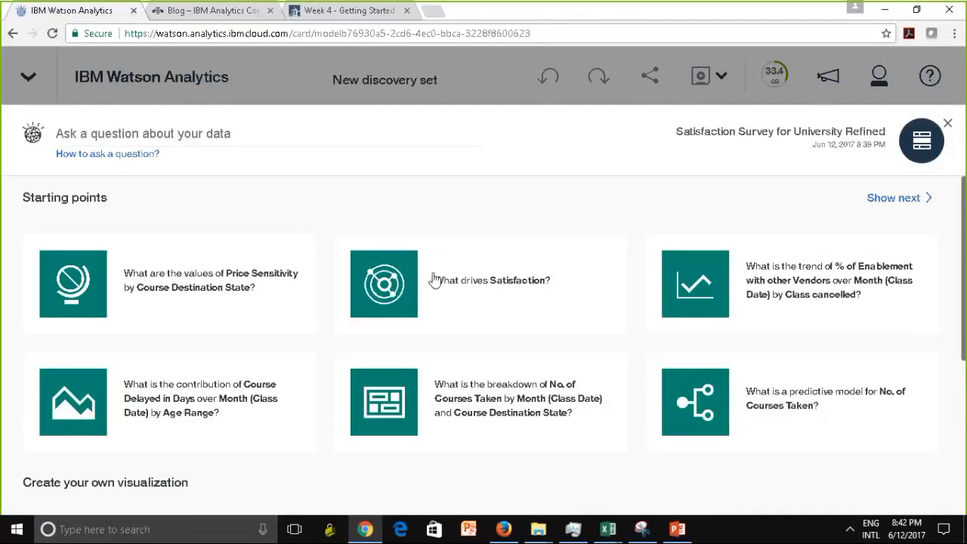
pyautogui.click(382, 291)
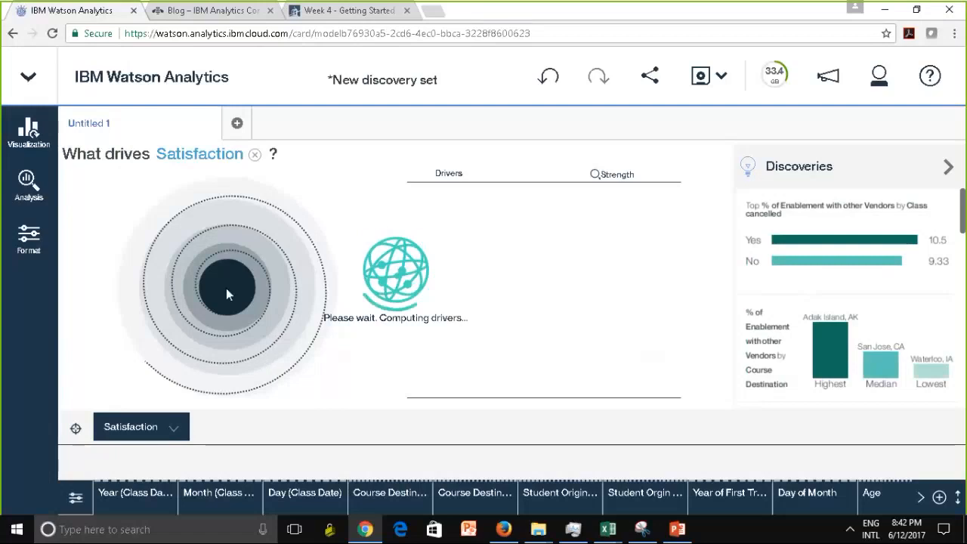
# Examine the discovery's column list, the Satisfaction drivers in the spiral chart and the available target fields
pyautogui.moveTo(226, 288)
pyautogui.click(75, 503)
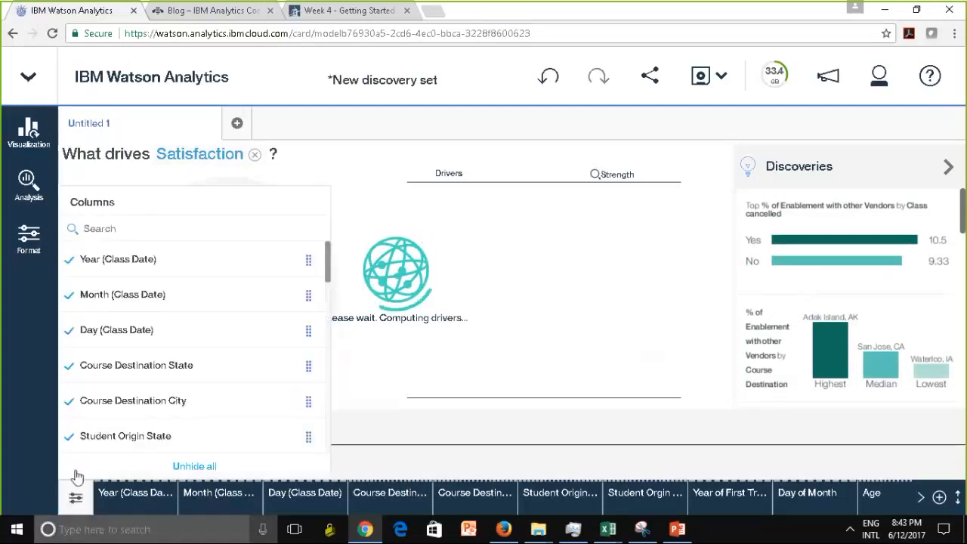
pyautogui.click(73, 501)
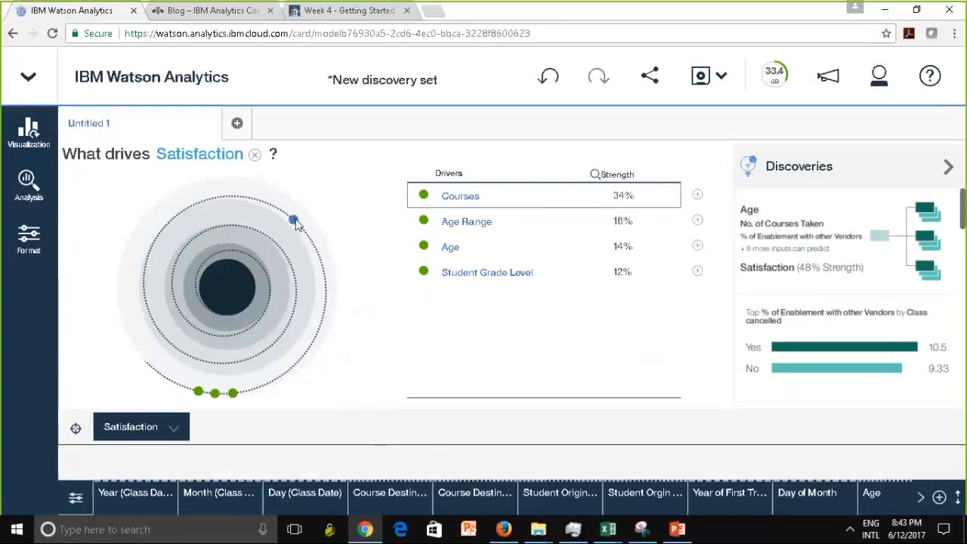
pyautogui.moveTo(296, 223)
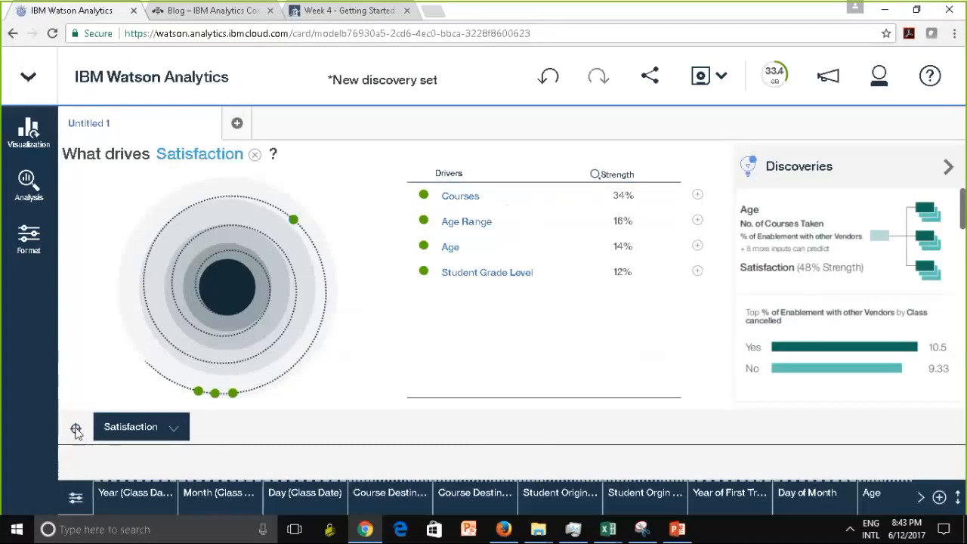
pyautogui.click(175, 431)
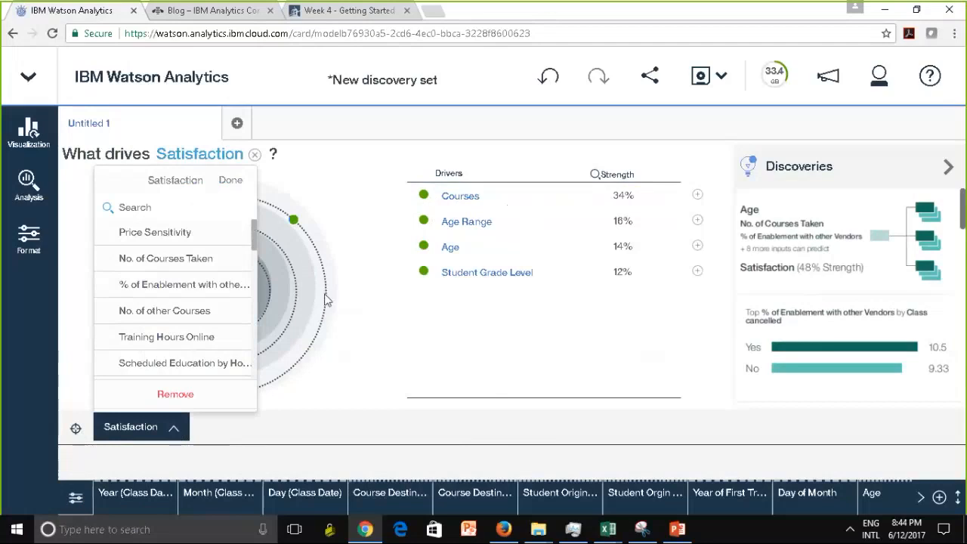
pyautogui.scroll(-1, 256, 238)
pyautogui.moveTo(257, 237); pyautogui.dragTo(282, 219)
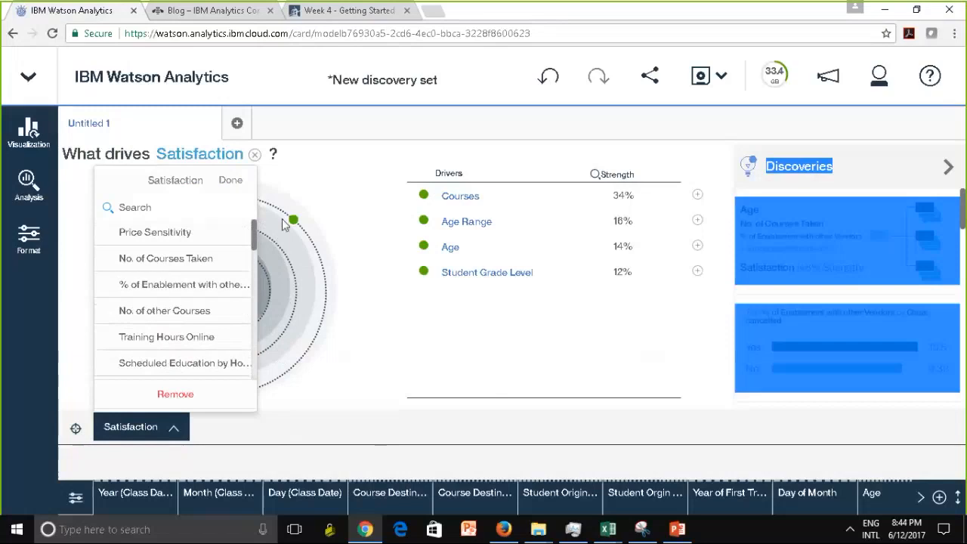
pyautogui.click(382, 391)
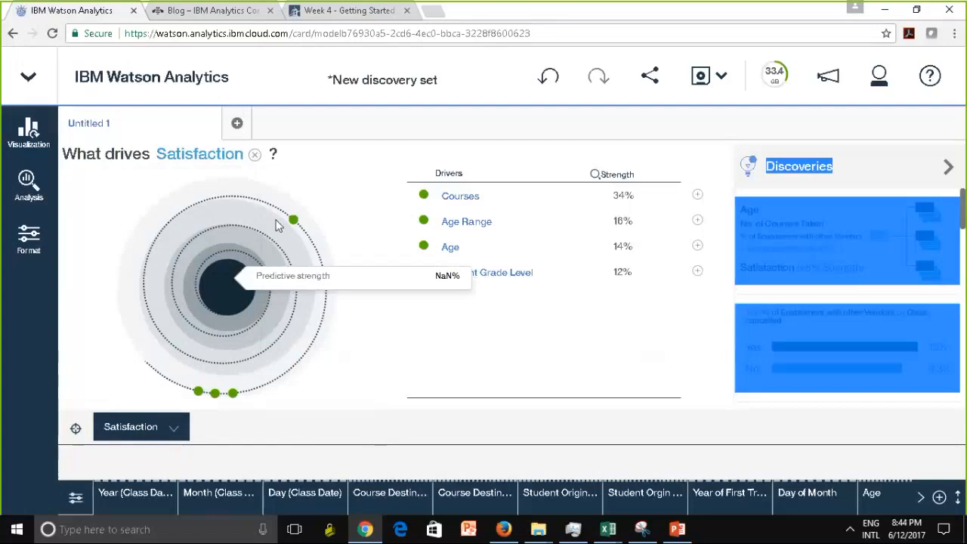
pyautogui.click(349, 89)
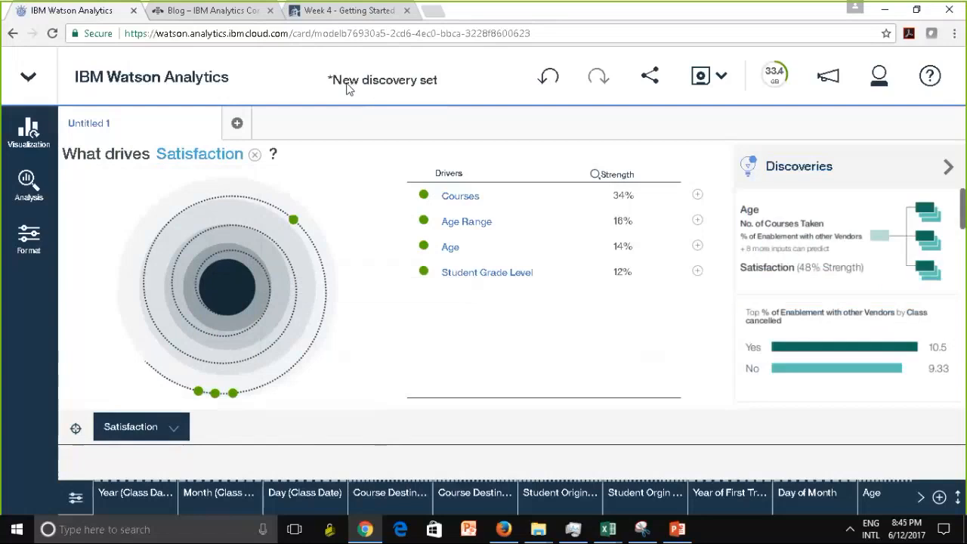
# Save the discovery set as StudentSagisfaction in the Personal folder
pyautogui.click(722, 77)
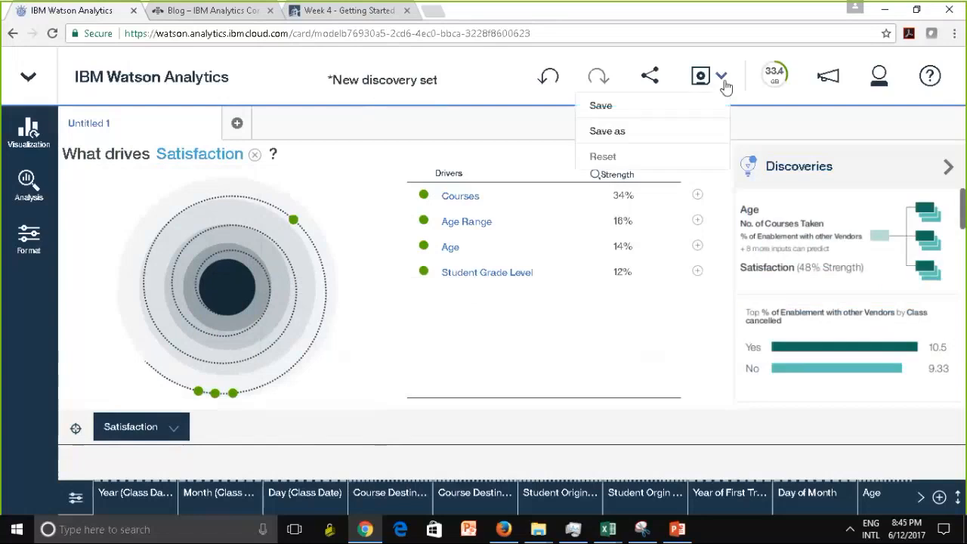
pyautogui.click(613, 133)
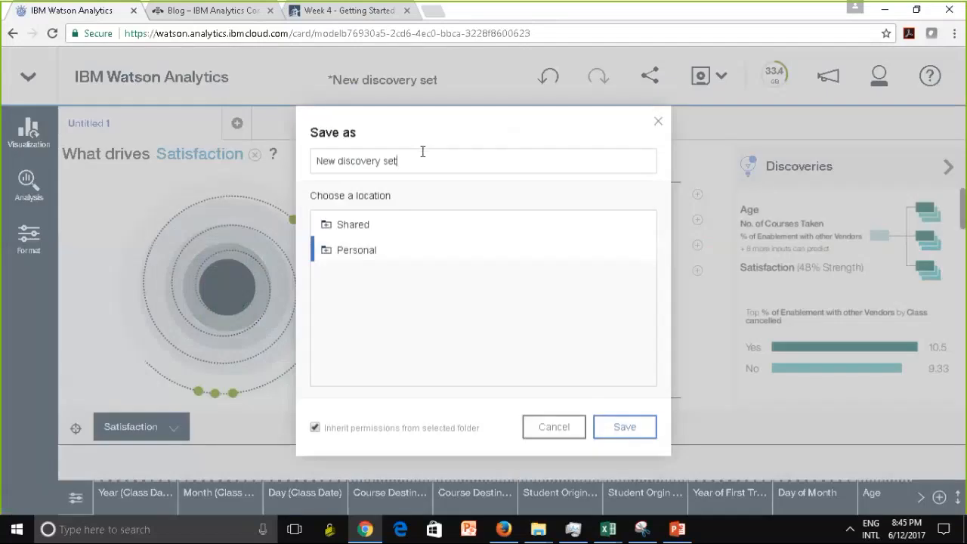
pyautogui.moveTo(418, 152); pyautogui.dragTo(306, 161)
pyautogui.write('StudentSa')
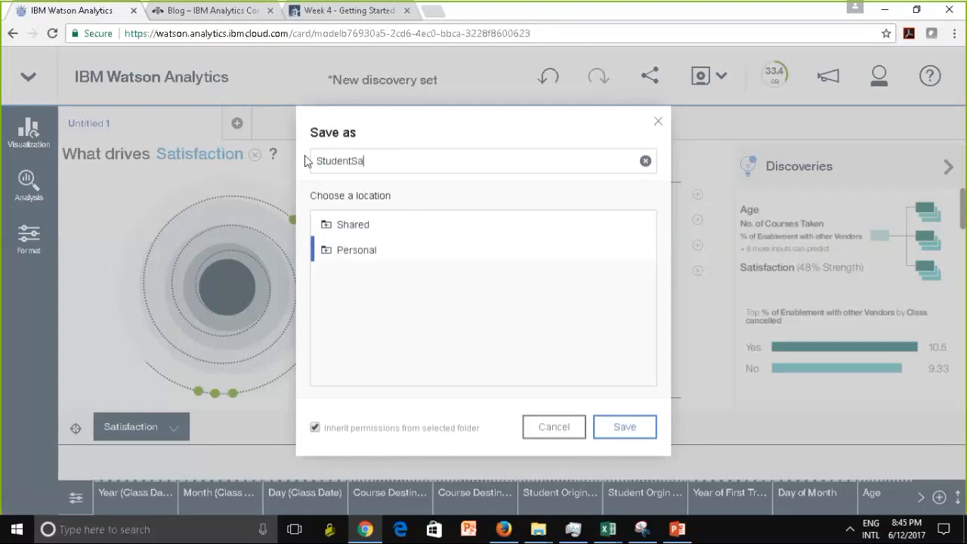
pyautogui.write('gisfaction')
pyautogui.click(636, 429)
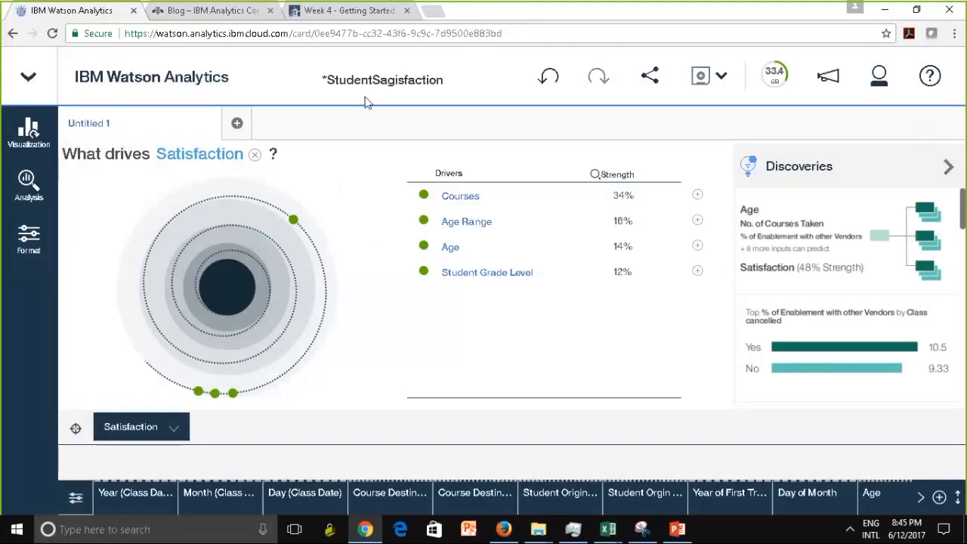
# Return to the home page and reopen the StudentSagisfaction discovery set from the Discover section
pyautogui.click(153, 85)
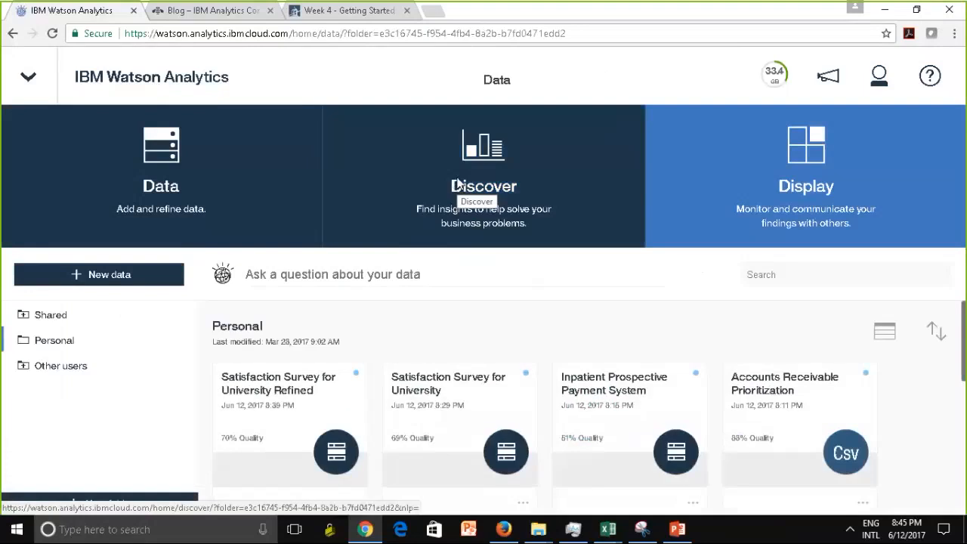
pyautogui.click(459, 185)
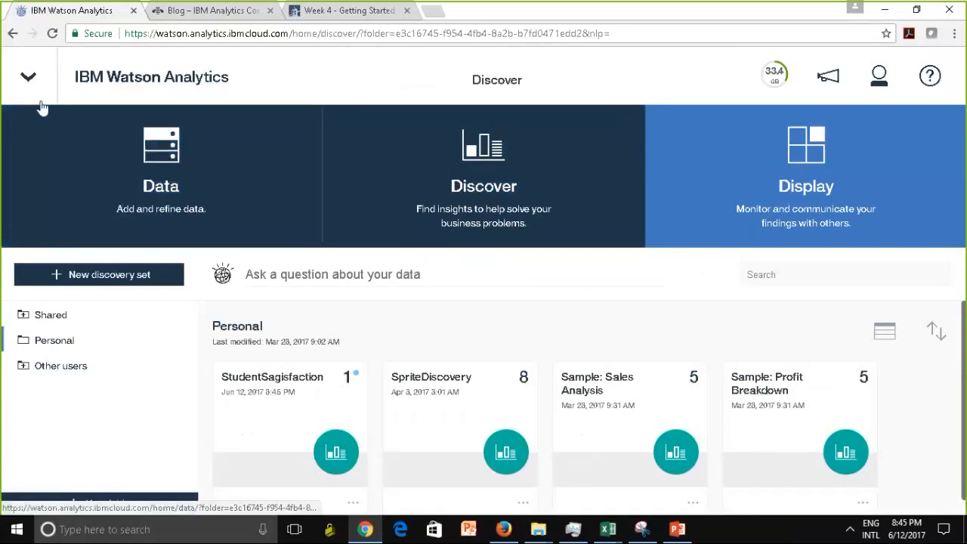
pyautogui.click(294, 418)
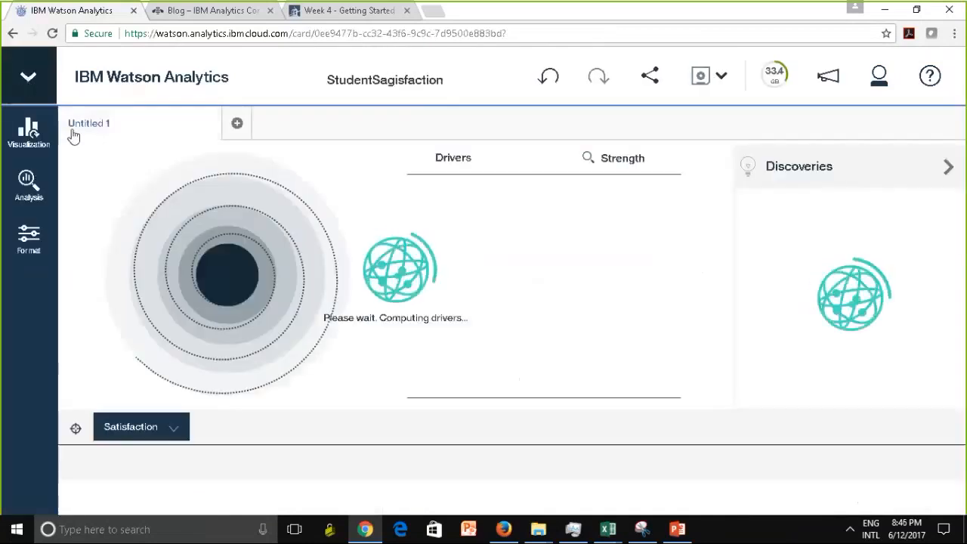
# Check the list of open items for navigating between assets and show the discovery's formatting options
pyautogui.click(29, 84)
pyautogui.click(29, 83)
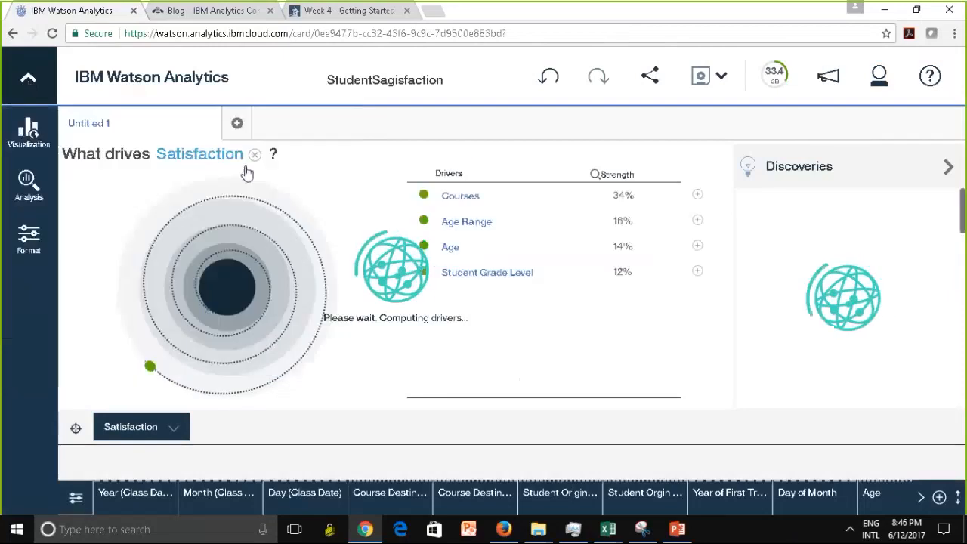
pyautogui.click(28, 80)
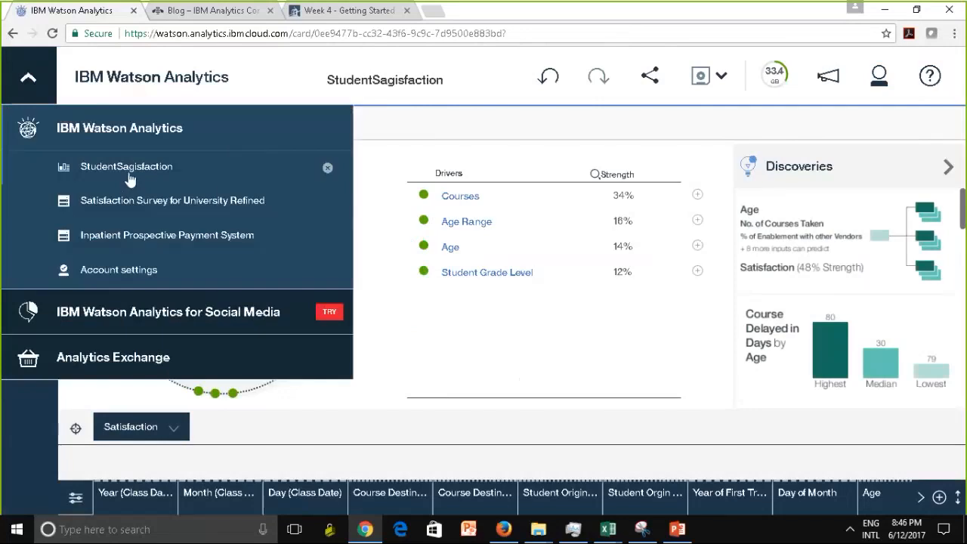
pyautogui.click(273, 89)
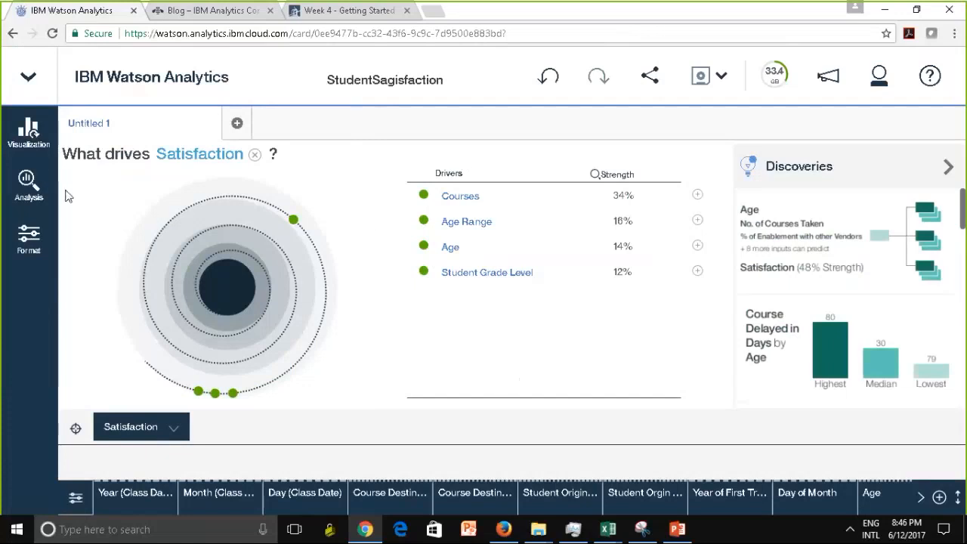
pyautogui.click(29, 244)
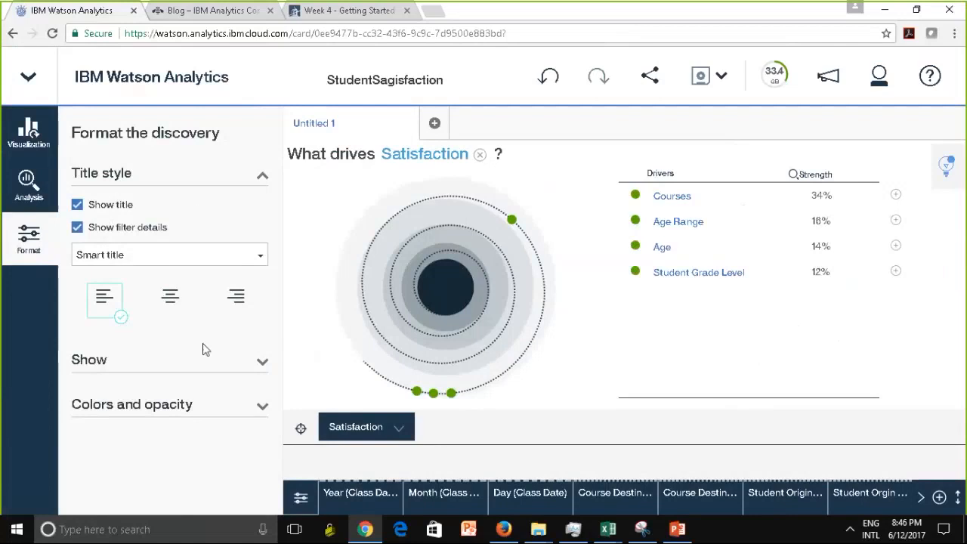
# Review the discovery's Show and Colors and opacity formatting options, and close the formatting options
pyautogui.click(262, 409)
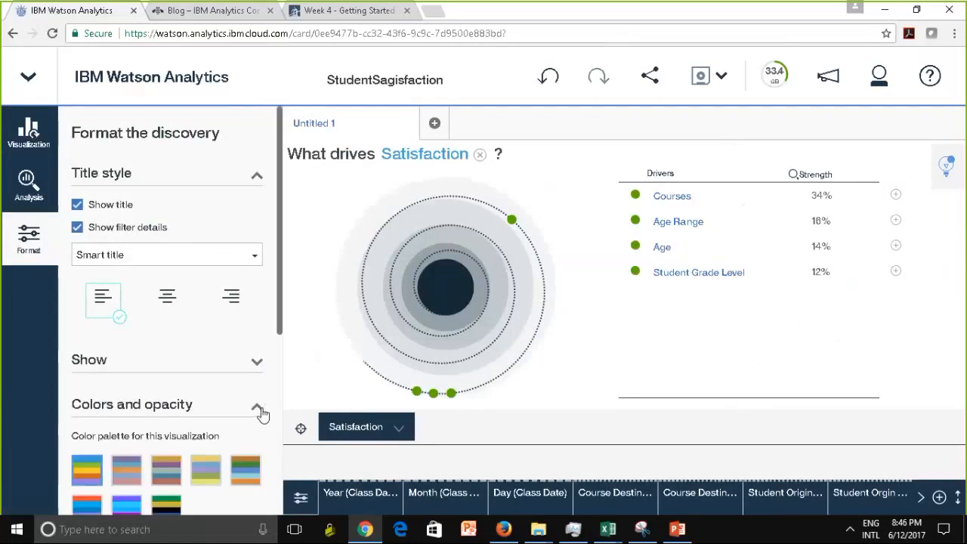
pyautogui.click(258, 362)
pyautogui.moveTo(280, 272); pyautogui.dragTo(280, 340)
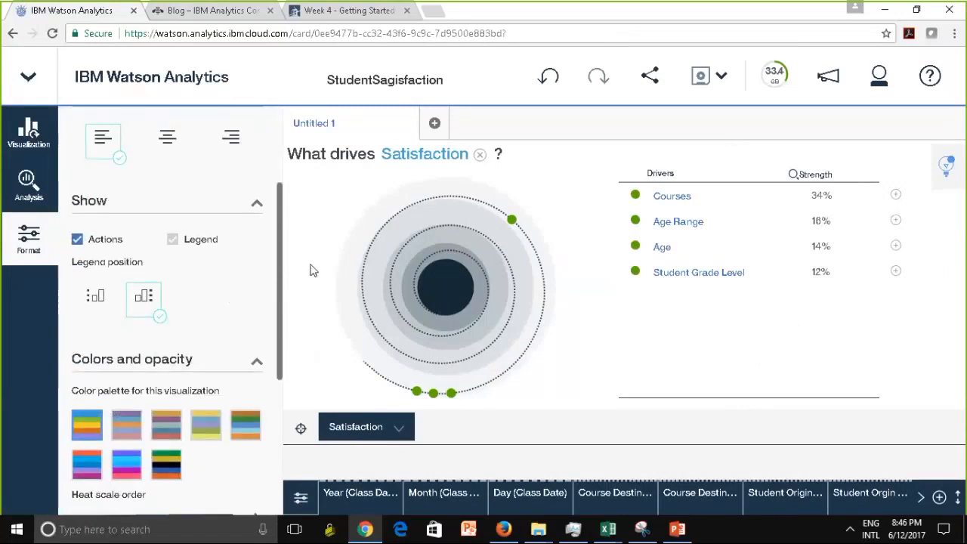
pyautogui.moveTo(291, 202); pyautogui.dragTo(274, 218)
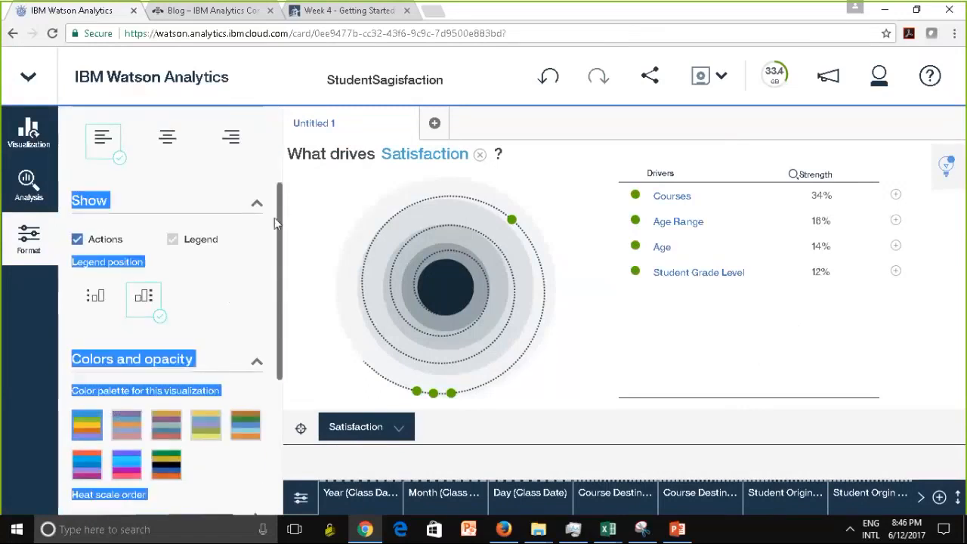
pyautogui.scroll(3, 279, 219)
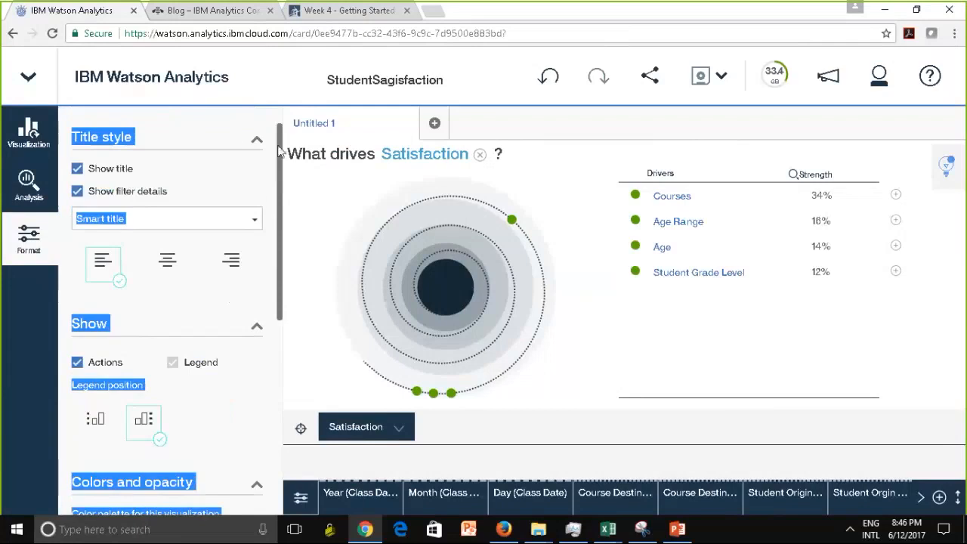
pyautogui.scroll(1, 280, 113)
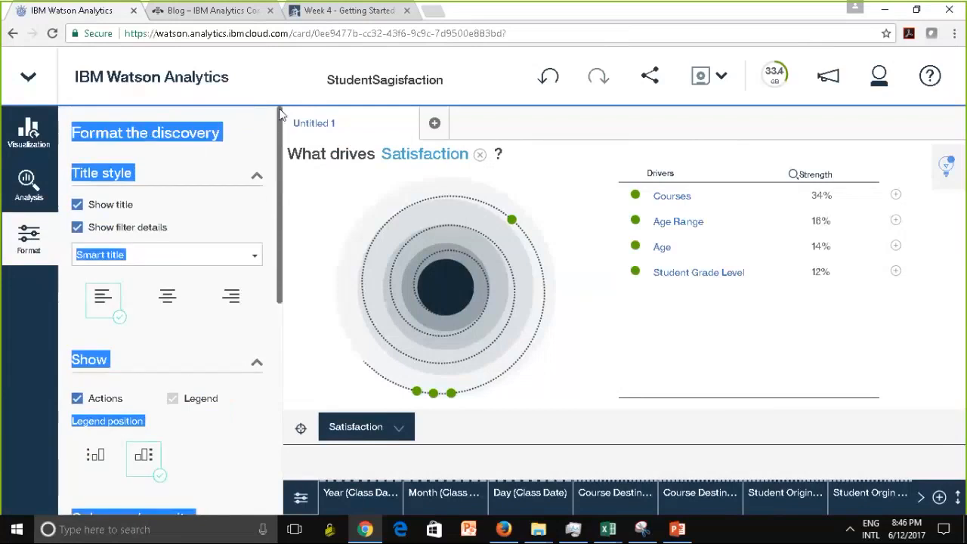
pyautogui.click(24, 242)
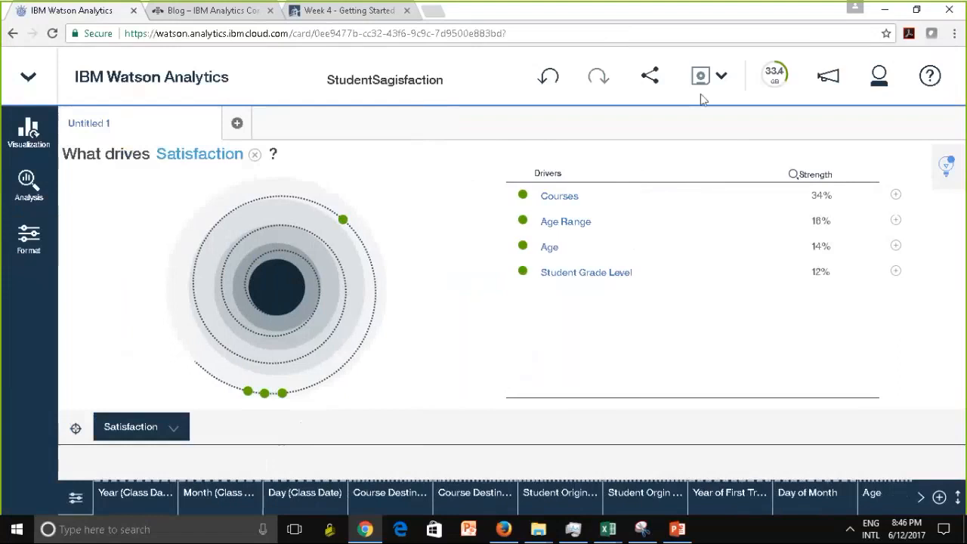
# Ask about "satisfaction" in the data and add the predictive model for Satisfaction to the discovery set
pyautogui.click(957, 169)
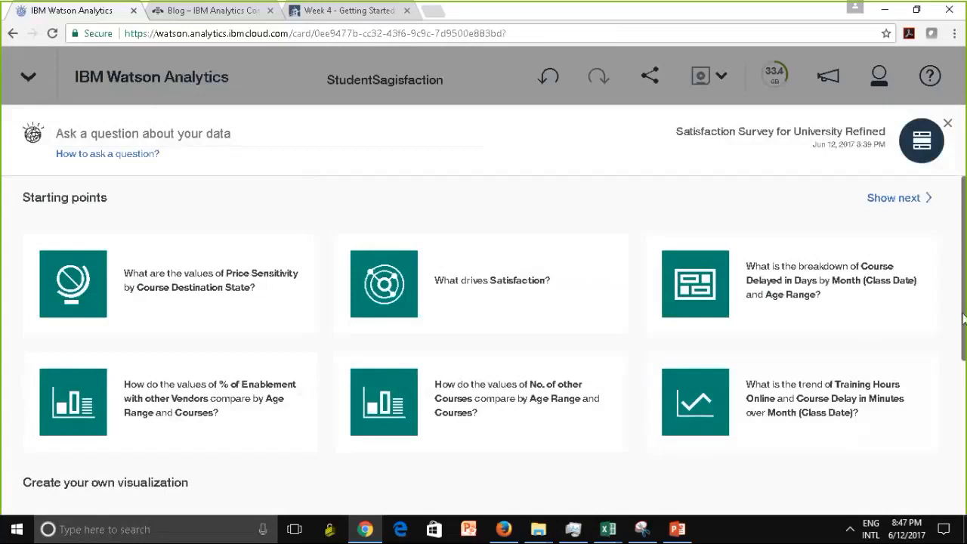
pyautogui.moveTo(965, 318)
pyautogui.mouseDown()
pyautogui.moveTo(966, 376)
pyautogui.moveTo(966, 315)
pyautogui.mouseUp()
pyautogui.click(192, 133)
pyautogui.write('s')
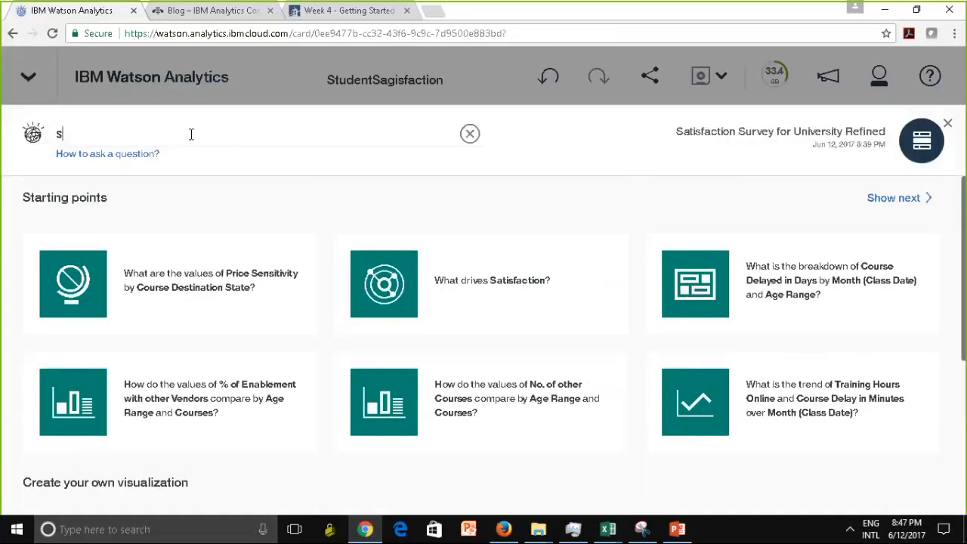
pyautogui.write('atisfaction')
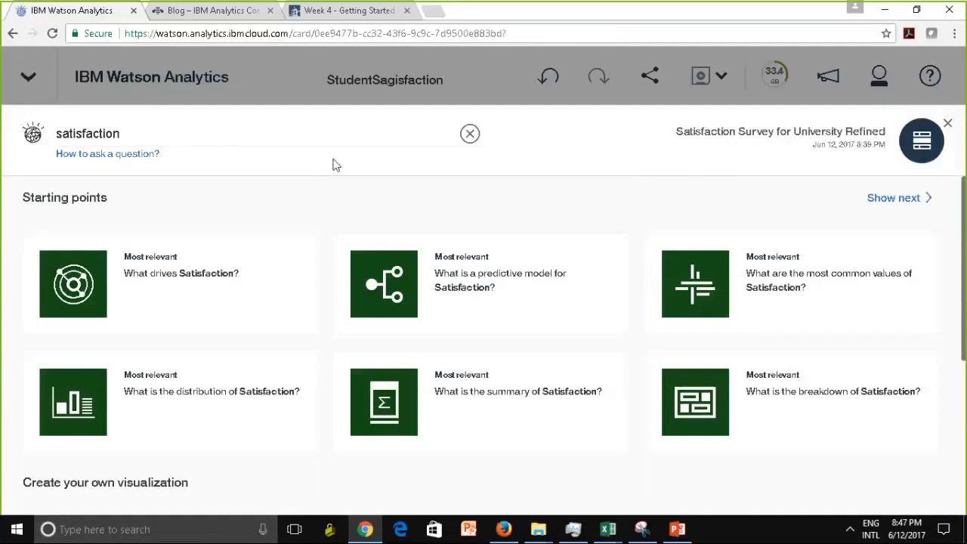
pyautogui.click(456, 297)
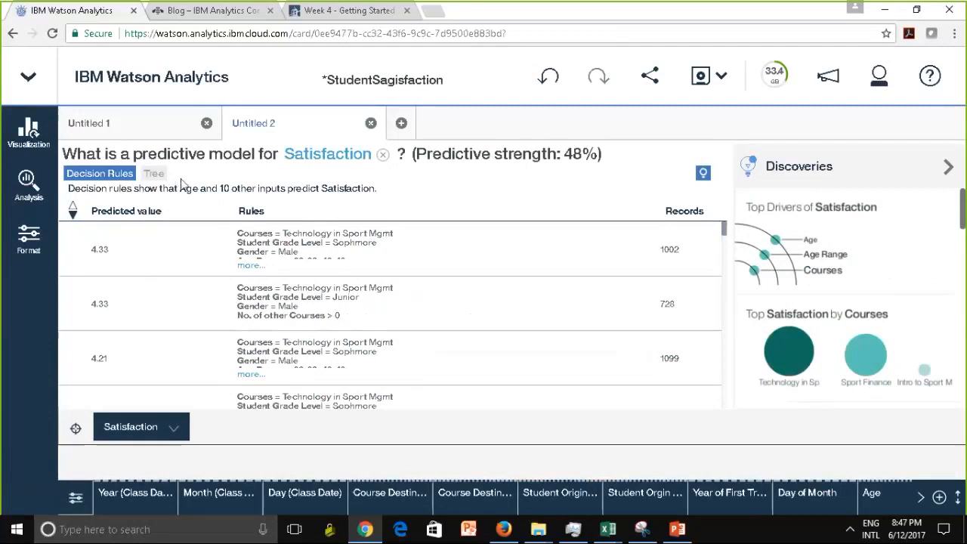
# Examine the first decision rule's full conditions, predicted value and records, and switch off the insights highlighting for the rules
pyautogui.click(249, 268)
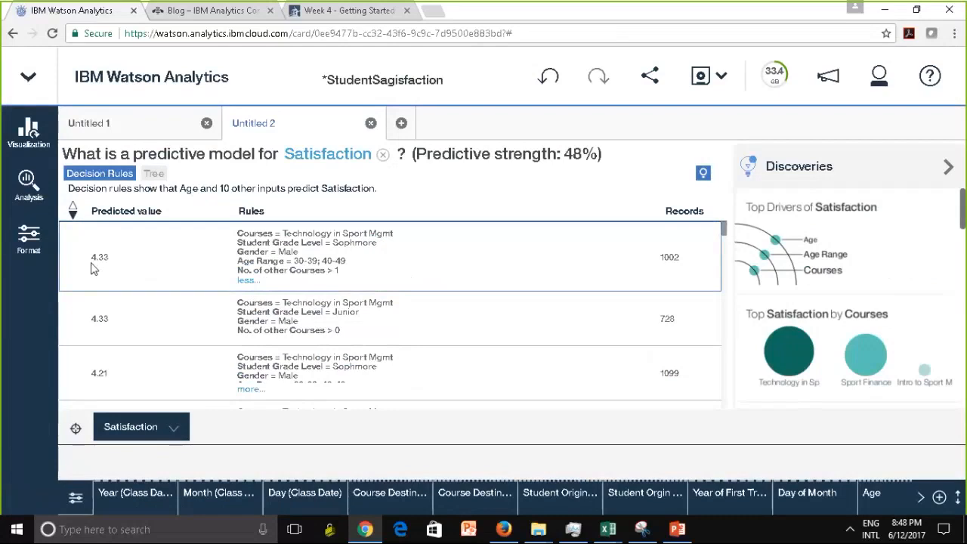
pyautogui.moveTo(127, 259)
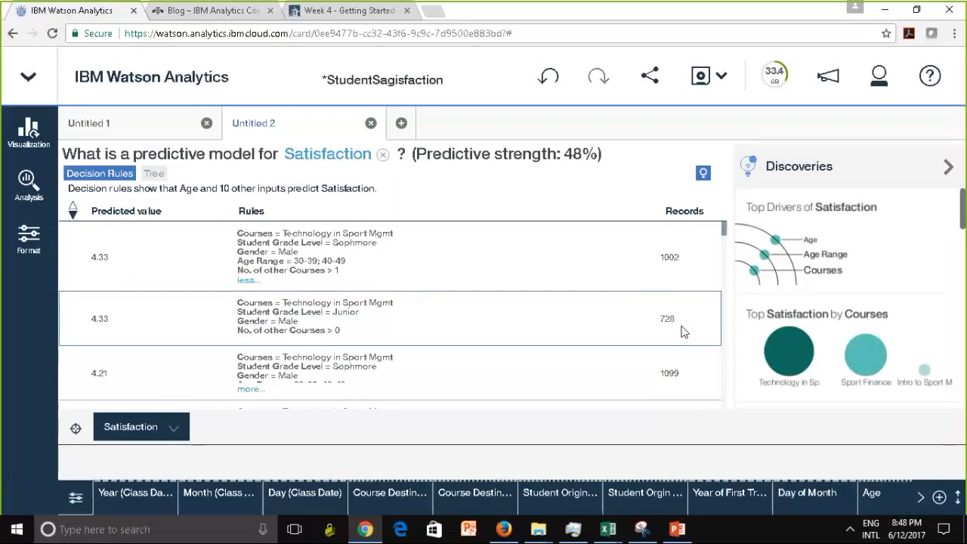
pyautogui.moveTo(117, 324)
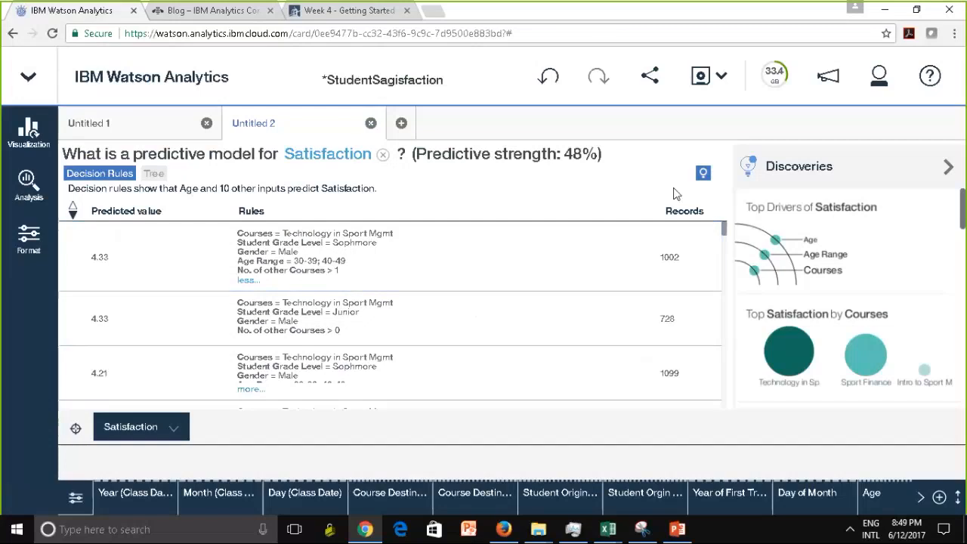
pyautogui.click(704, 177)
pyautogui.click(703, 173)
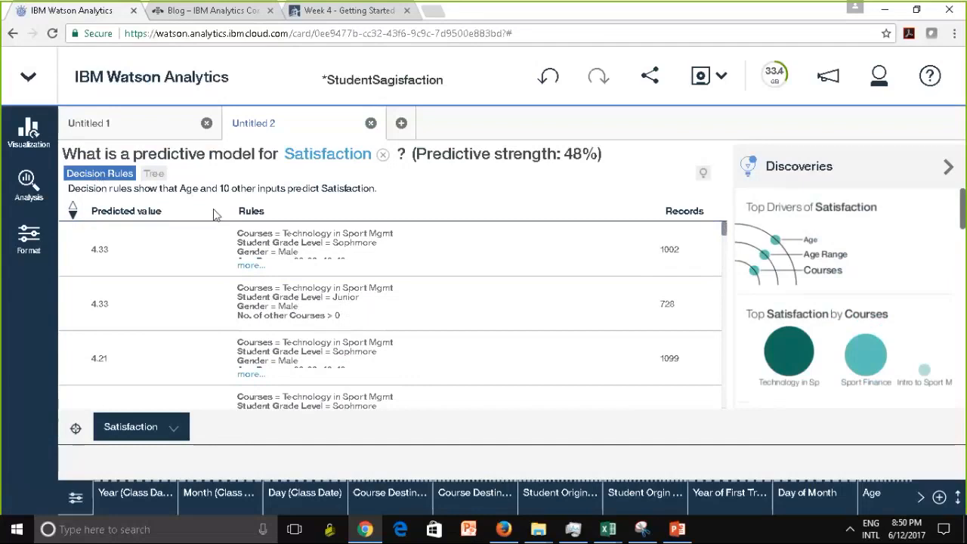
# Show the Satisfaction predictive model as a full tree and bring its All Records root node into view
pyautogui.click(154, 175)
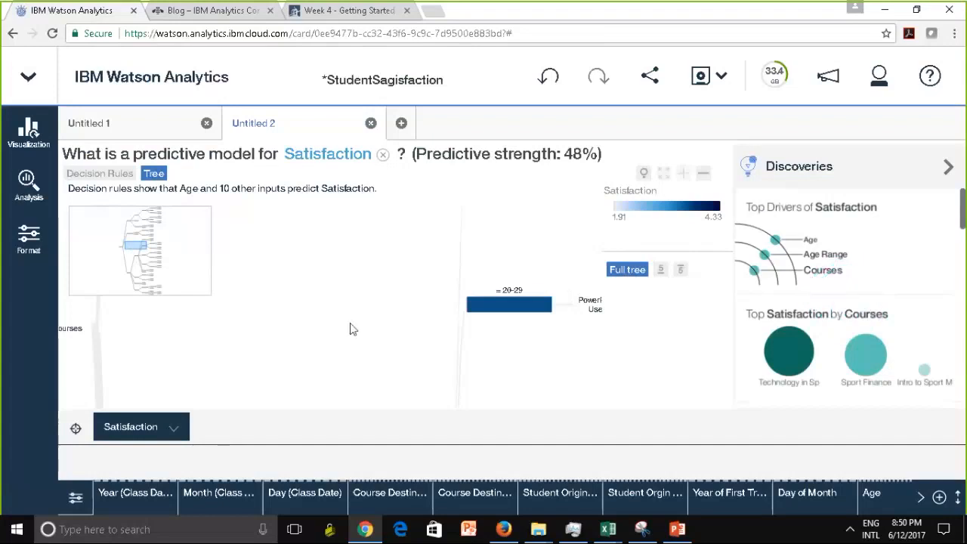
pyautogui.click(125, 252)
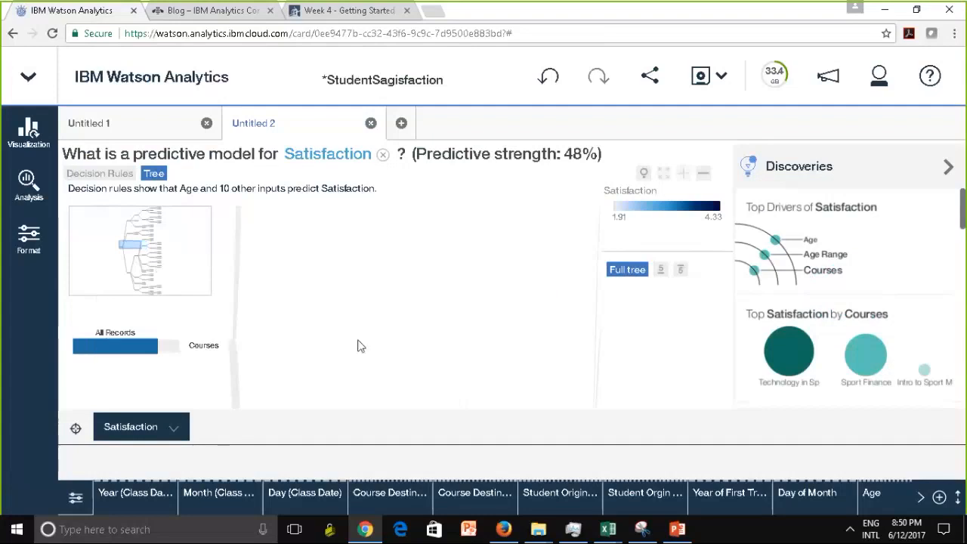
pyautogui.click(123, 278)
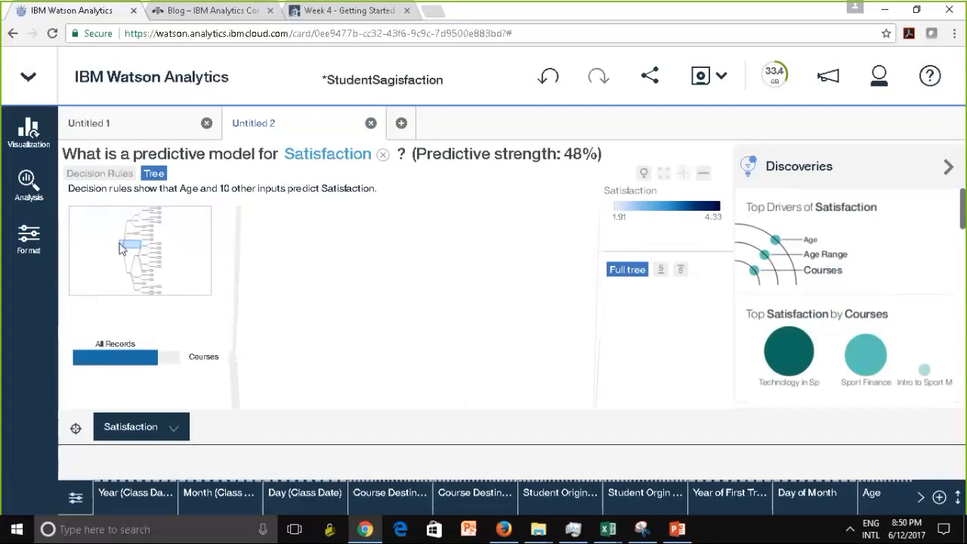
pyautogui.click(122, 244)
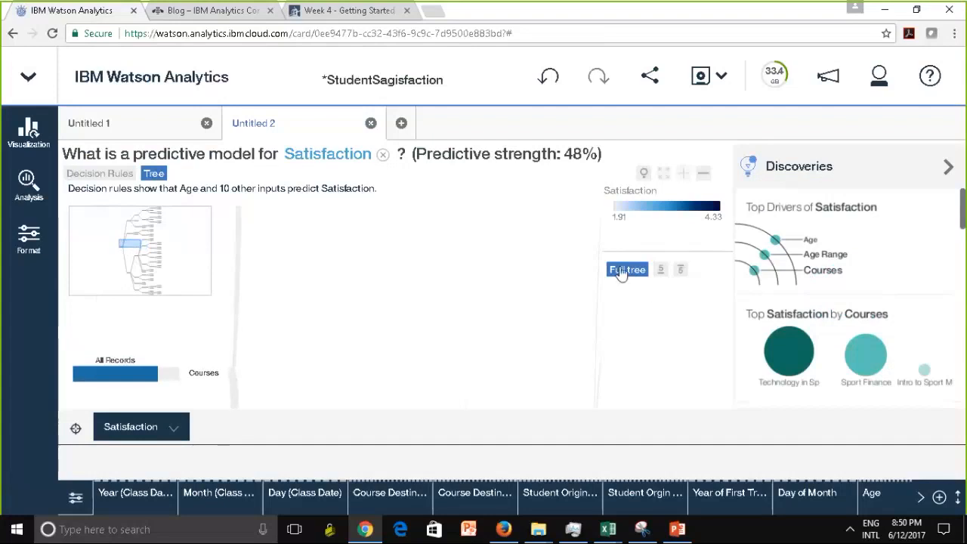
pyautogui.click(129, 250)
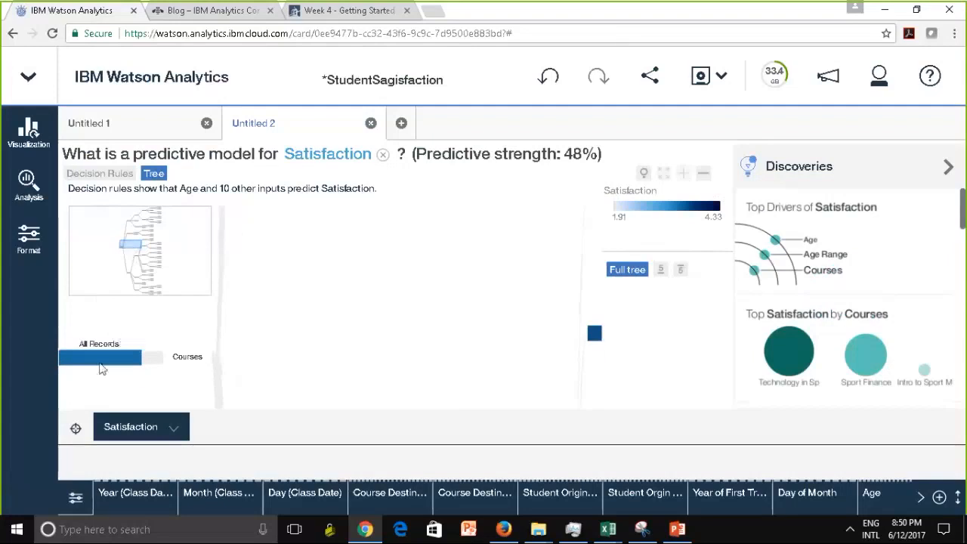
# Collapse the tree at the All Records node, check the node's statistics, and expand it again
pyautogui.moveTo(104, 363)
pyautogui.click(137, 358)
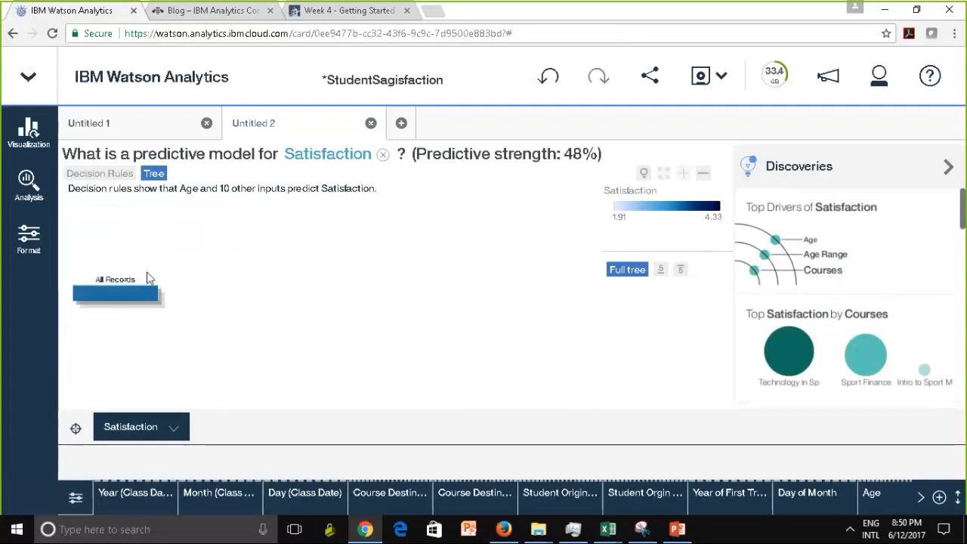
pyautogui.moveTo(109, 297)
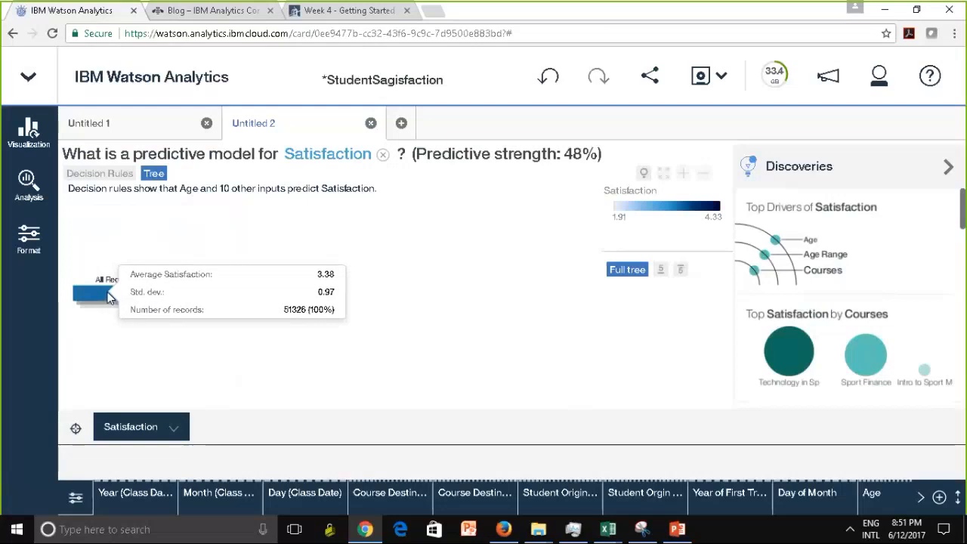
pyautogui.click(106, 300)
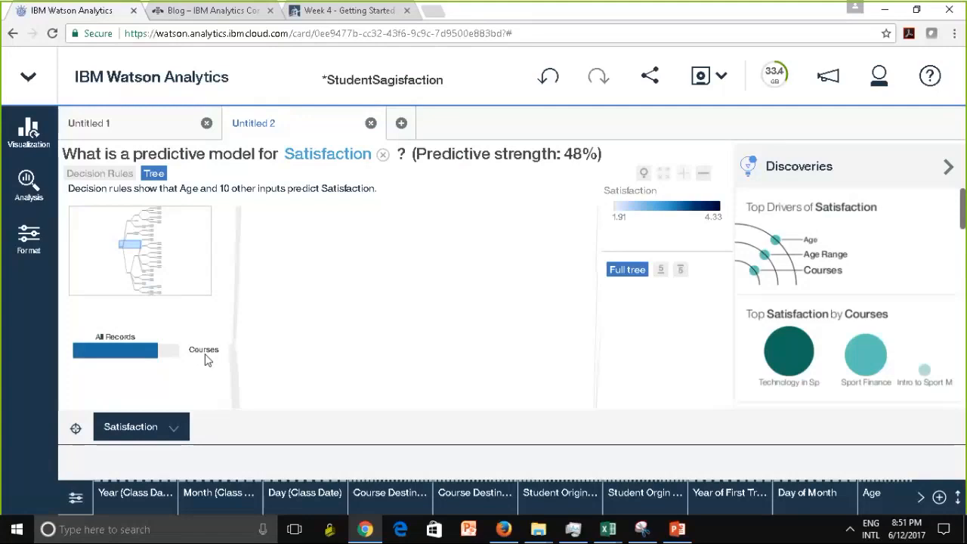
# Follow the Courses split down to the Technology in Sport Mgmt node and examine its details and Student Grade Level split
pyautogui.moveTo(256, 277); pyautogui.dragTo(294, 222)
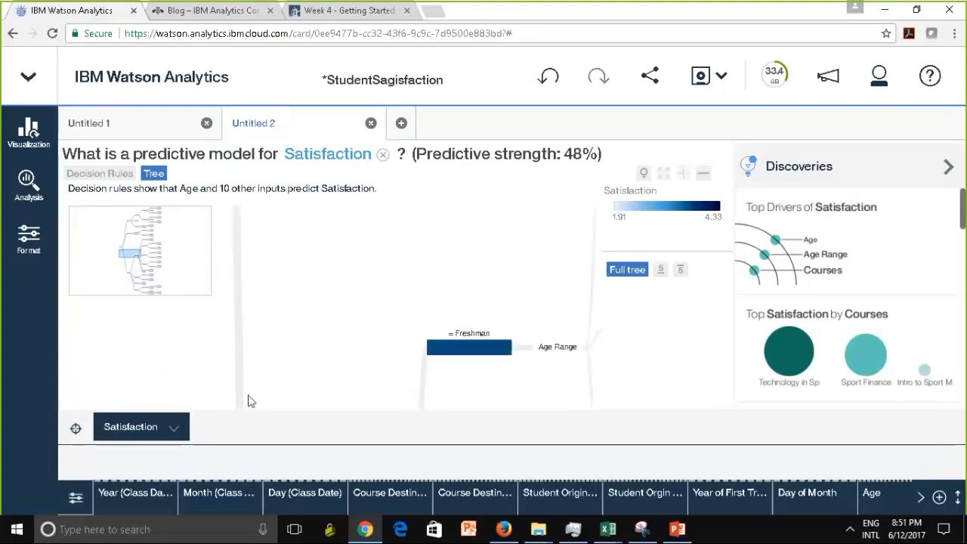
pyautogui.moveTo(285, 303); pyautogui.dragTo(293, 219)
pyautogui.moveTo(259, 395); pyautogui.dragTo(284, 348)
pyautogui.moveTo(240, 381); pyautogui.dragTo(335, 316)
pyautogui.moveTo(260, 358); pyautogui.dragTo(275, 275)
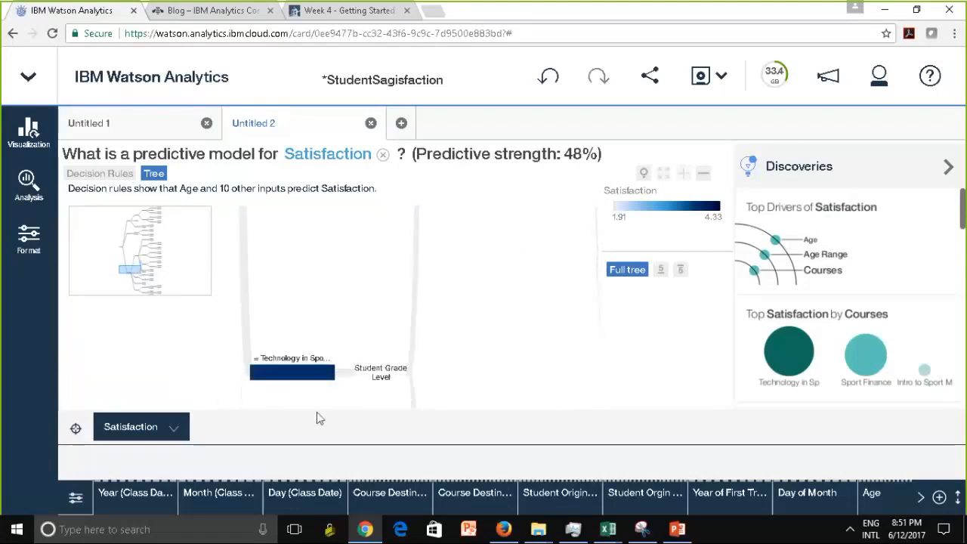
pyautogui.moveTo(270, 375)
pyautogui.click(303, 374)
pyautogui.click(374, 377)
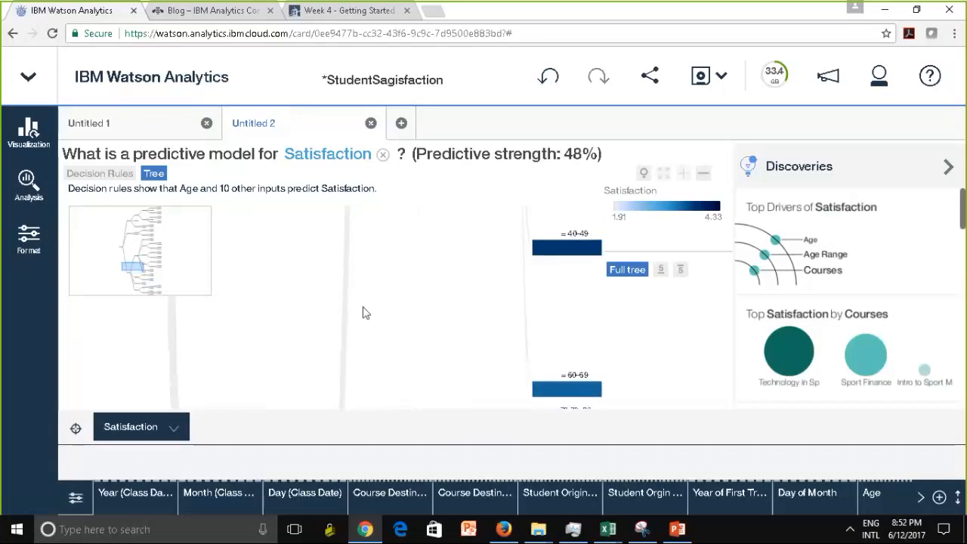
# Check the statistics of the Freshman node in the Student Grade Level split and collapse its Age Range branch
pyautogui.moveTo(344, 258); pyautogui.dragTo(340, 386)
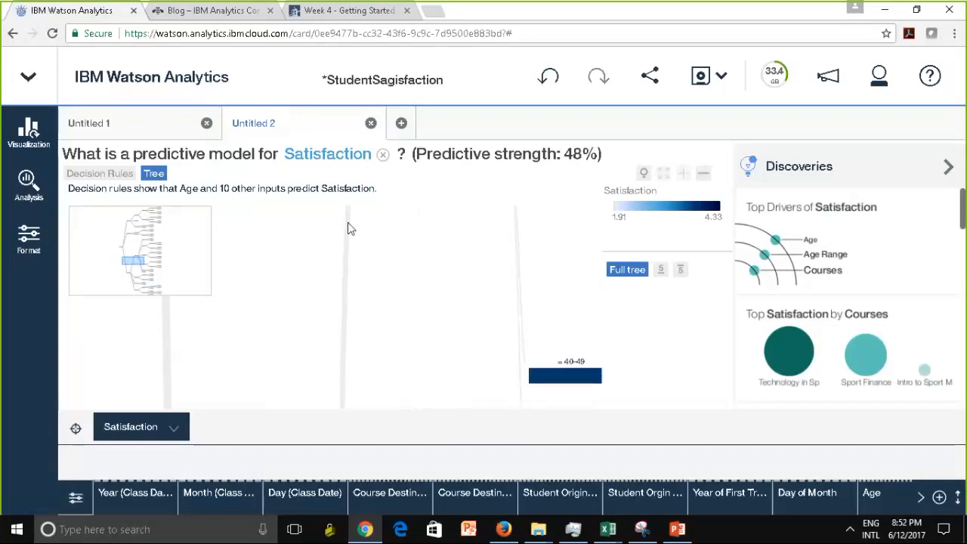
pyautogui.moveTo(390, 212); pyautogui.dragTo(378, 355)
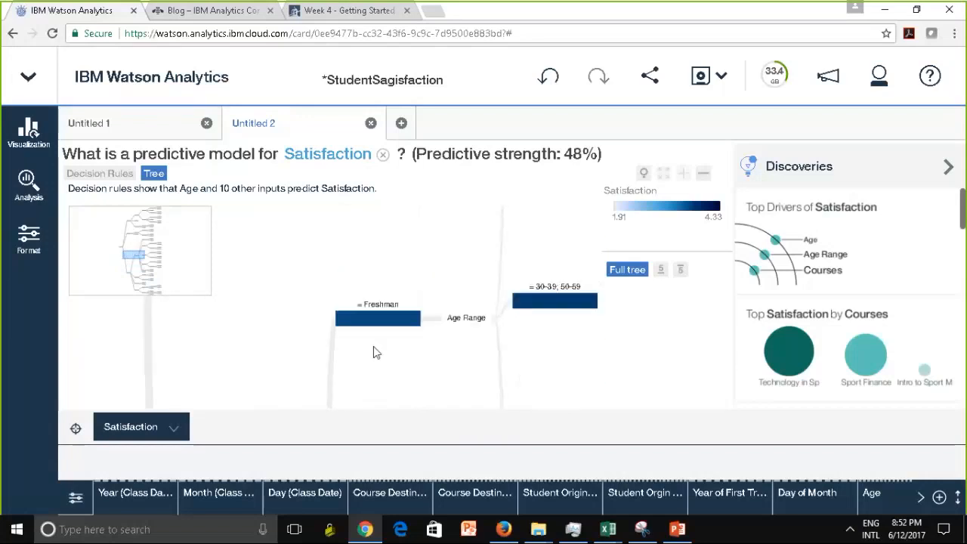
pyautogui.moveTo(372, 324)
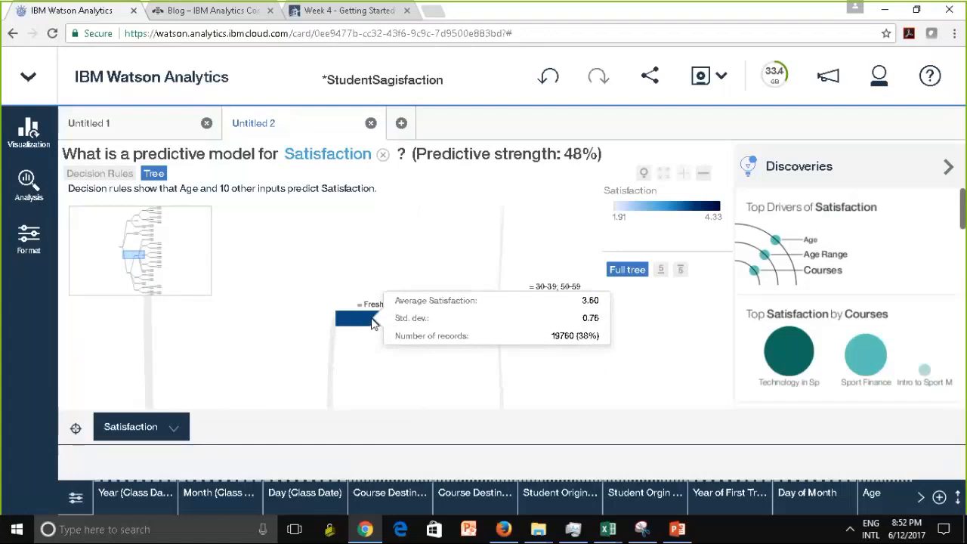
pyautogui.moveTo(372, 324); pyautogui.dragTo(297, 326)
pyautogui.click(399, 323)
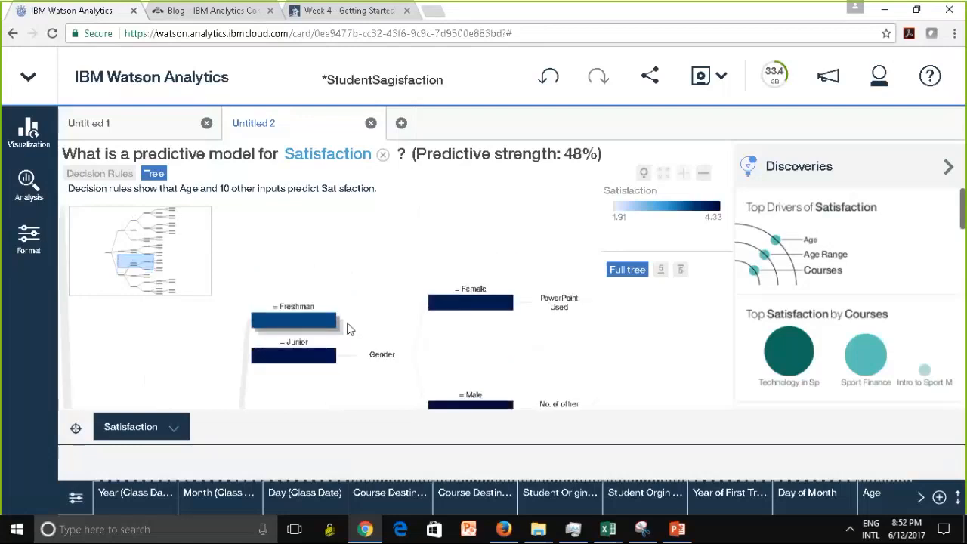
pyautogui.moveTo(352, 333); pyautogui.dragTo(370, 343)
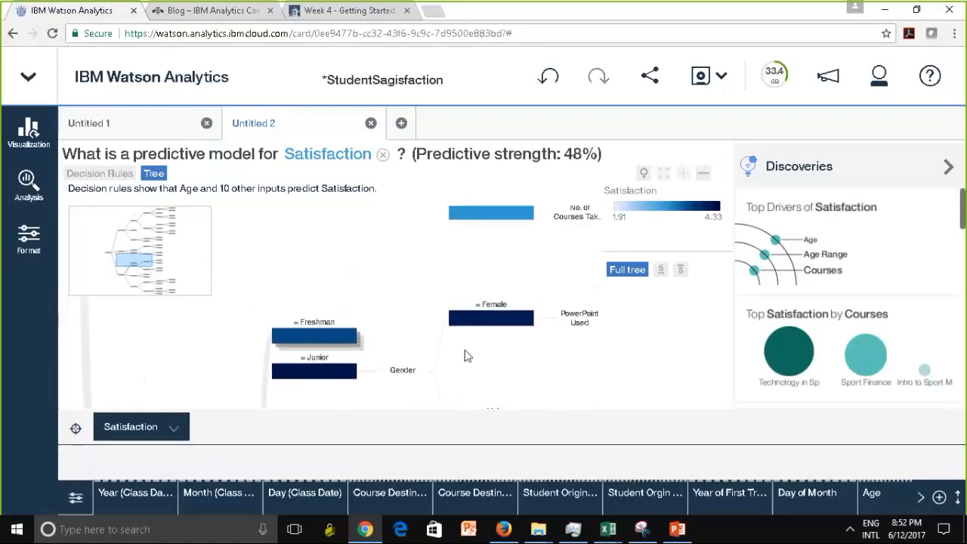
# Collapse and re-expand the Junior node, and examine its Gender split with the PowerPoint Used and No. of other Courses branches
pyautogui.moveTo(302, 371); pyautogui.dragTo(295, 340)
pyautogui.click(296, 340)
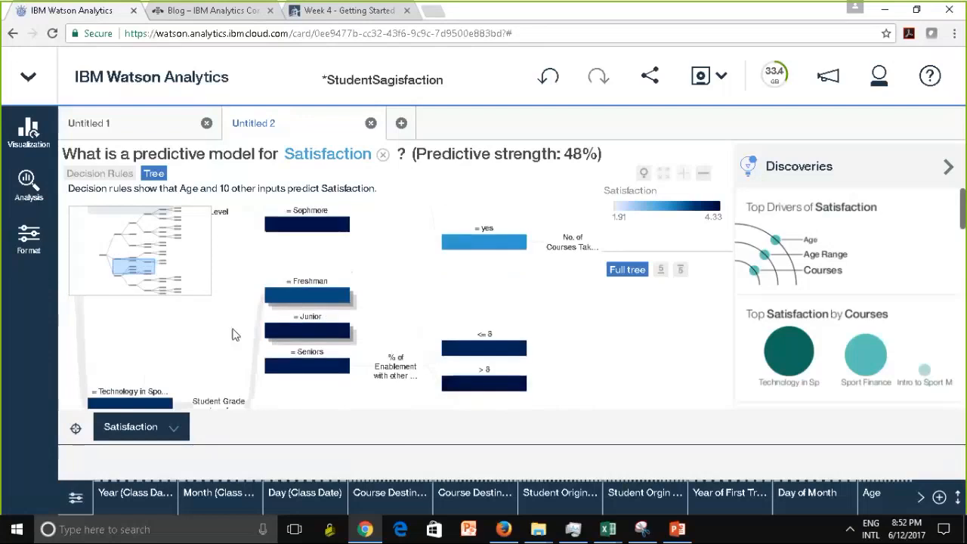
pyautogui.click(319, 335)
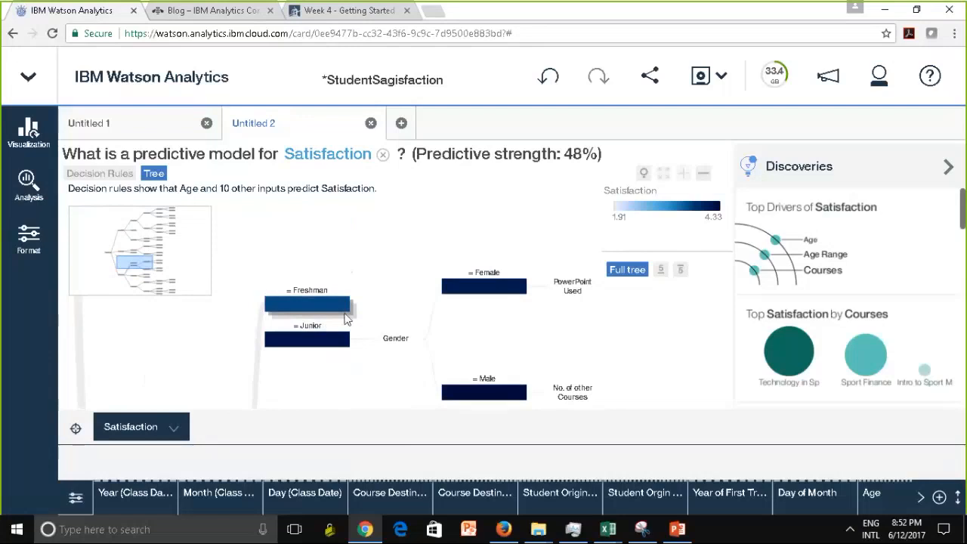
pyautogui.click(448, 286)
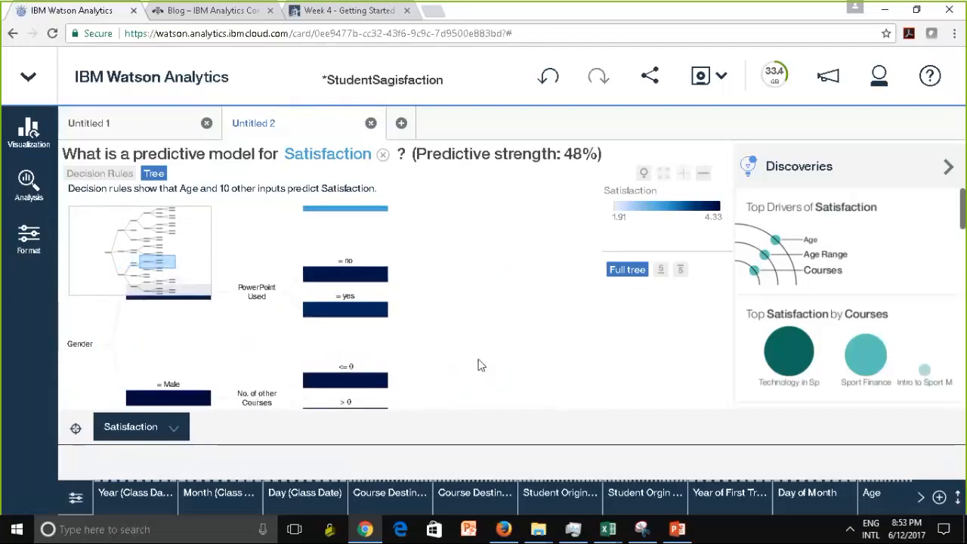
pyautogui.scroll(-2, 371, 397)
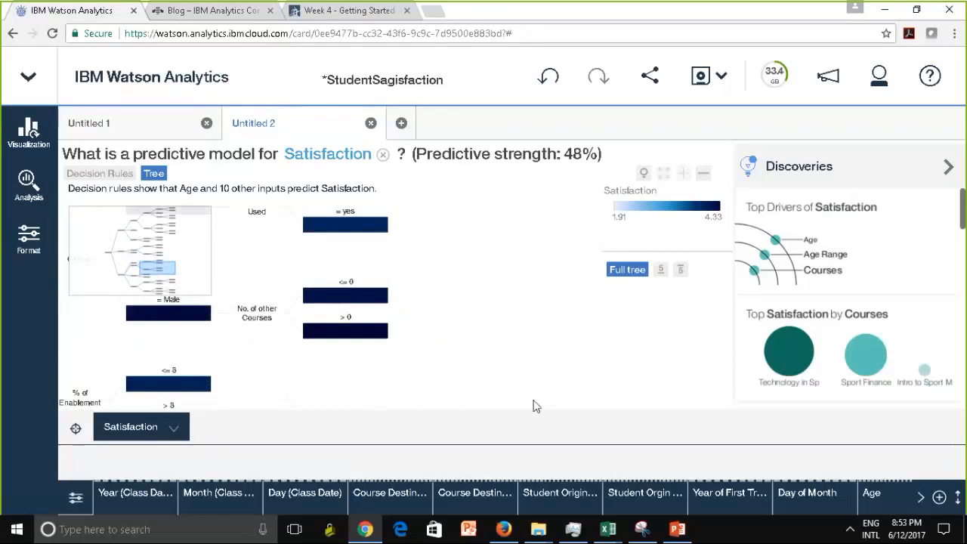
pyautogui.moveTo(539, 345); pyautogui.dragTo(217, 328)
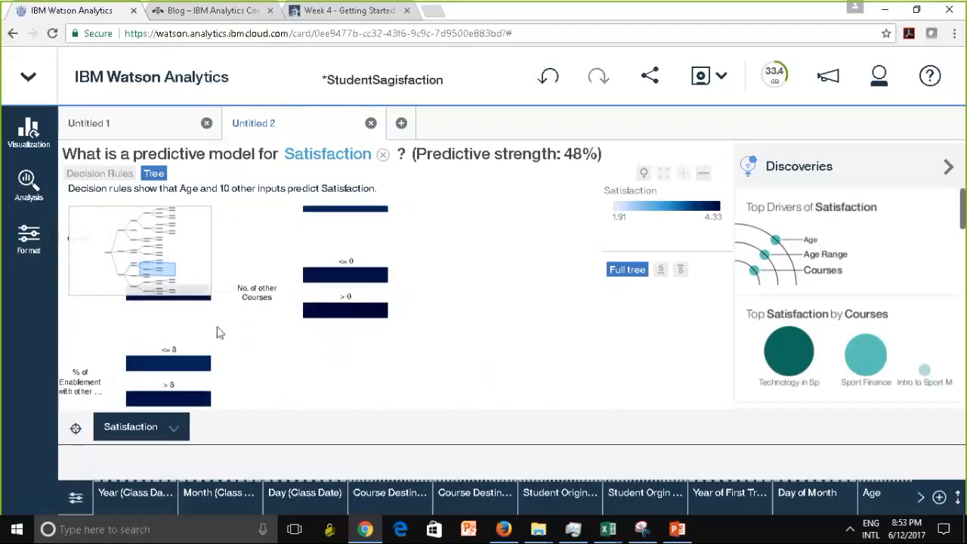
# Examine the tree branches around the Gender split, including PowerPoint Used, No. of other Courses and % of Enablement
pyautogui.click(174, 238)
pyautogui.click(166, 269)
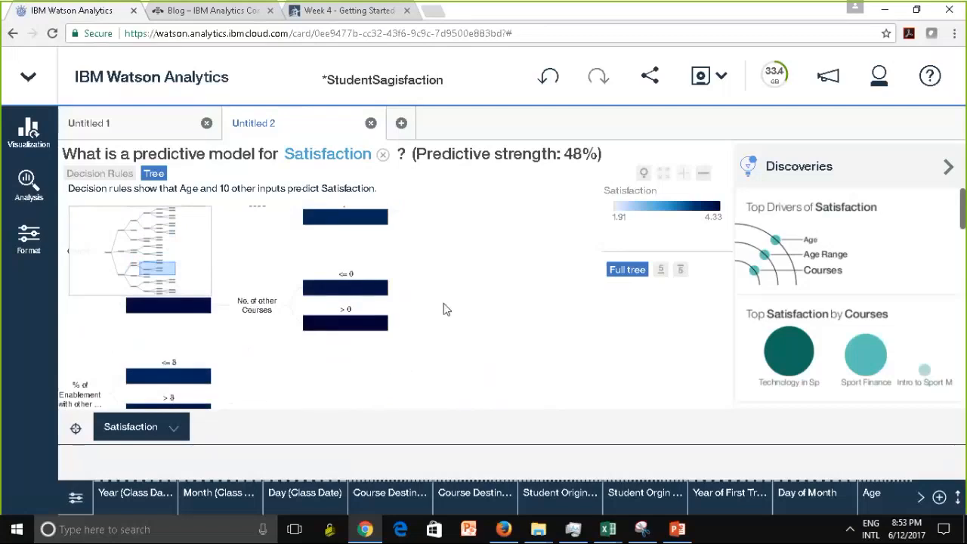
pyautogui.moveTo(359, 303); pyautogui.dragTo(354, 351)
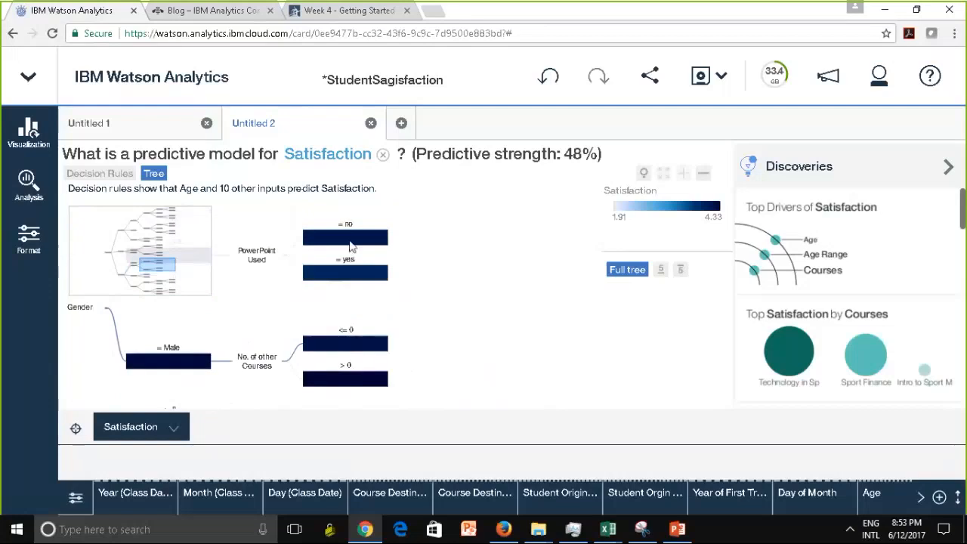
pyautogui.moveTo(383, 253); pyautogui.dragTo(380, 280)
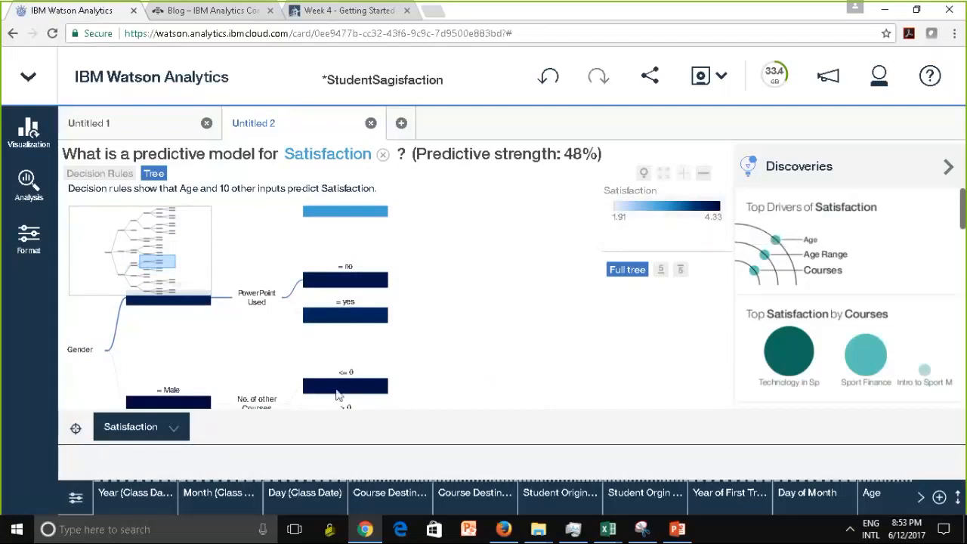
pyautogui.moveTo(356, 393)
# Turn on the tree's node highlighting, inspect the branches around the Male node, and turn the highlighting off again
pyautogui.click(642, 173)
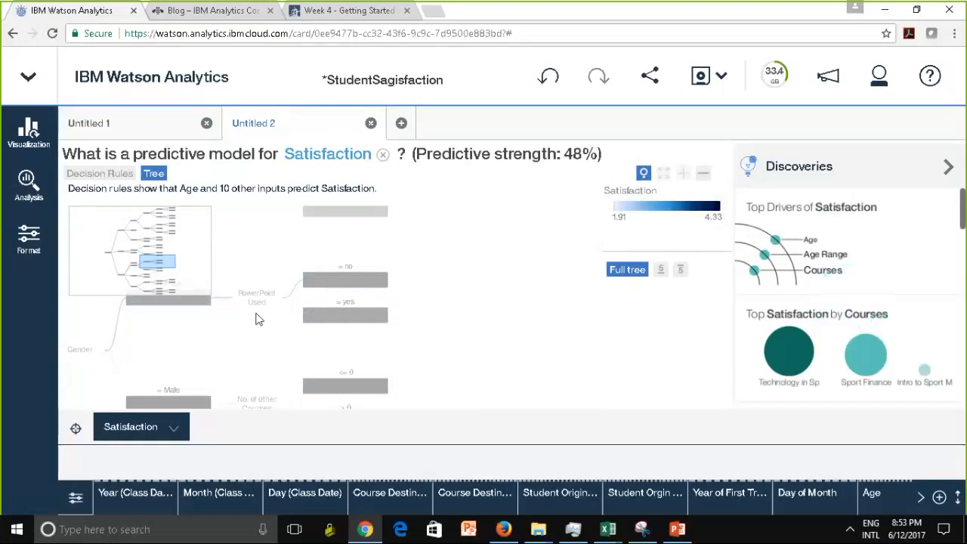
pyautogui.moveTo(324, 349); pyautogui.dragTo(381, 255)
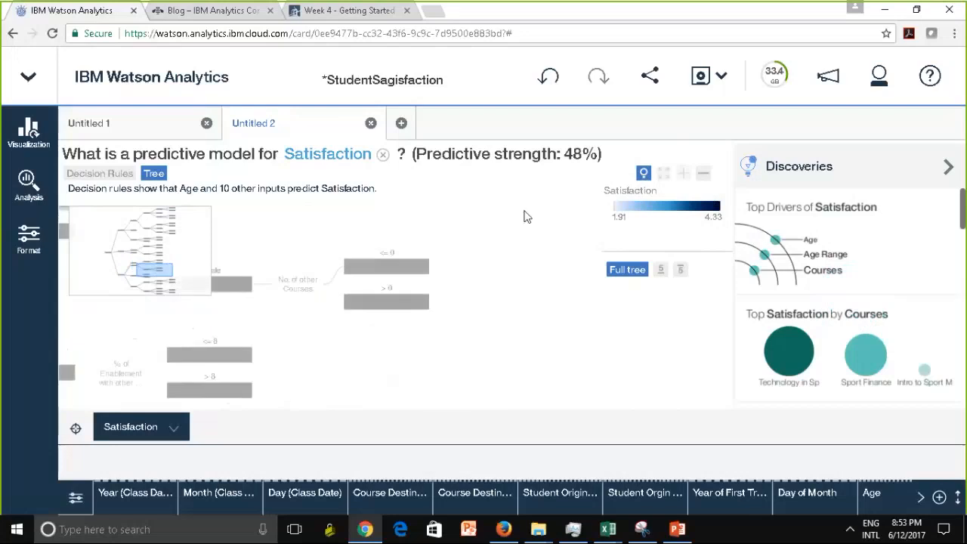
pyautogui.click(644, 176)
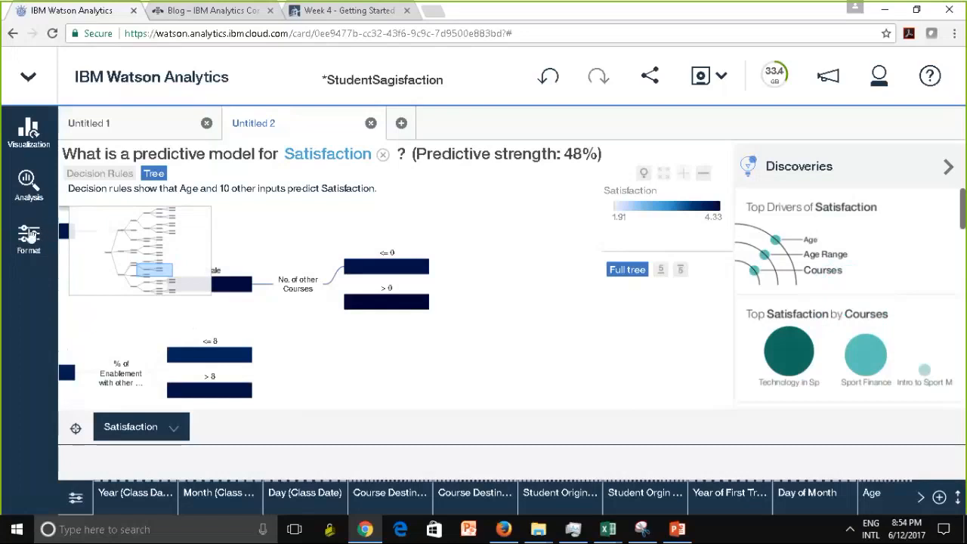
# Open the decision tree's analysis details and review the predictor importance values of its inputs
pyautogui.click(25, 188)
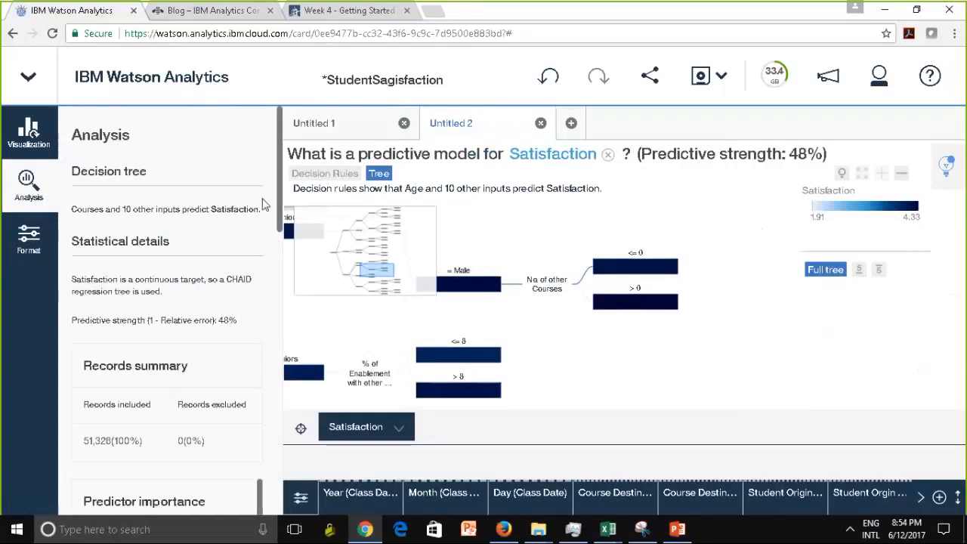
pyautogui.moveTo(280, 208); pyautogui.dragTo(291, 323)
pyautogui.scroll(-1, 119, 244)
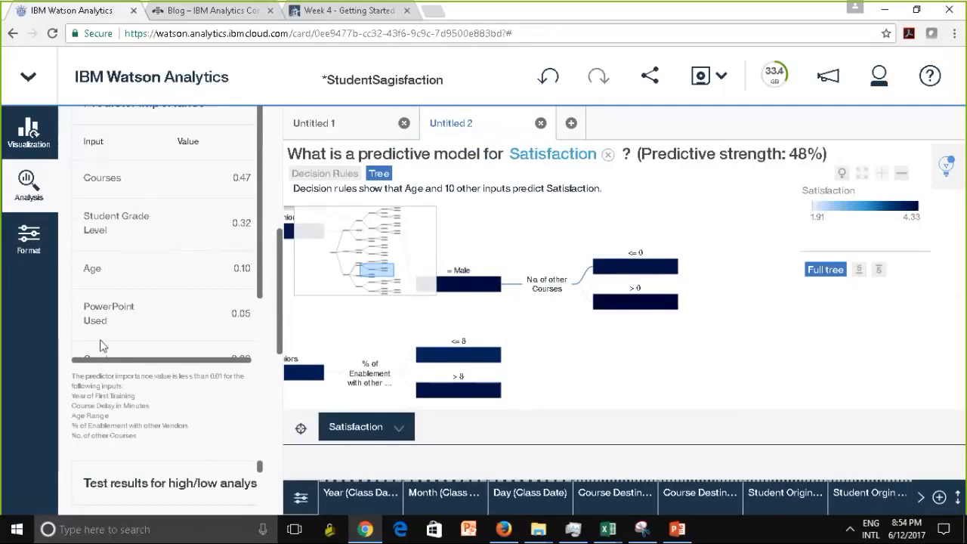
pyautogui.scroll(-2, 258, 274)
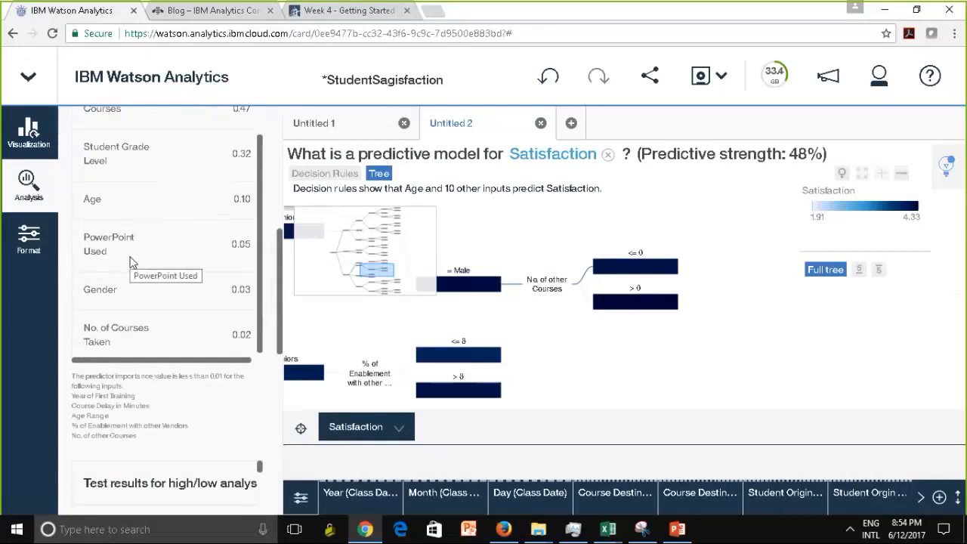
pyautogui.scroll(-1, 264, 316)
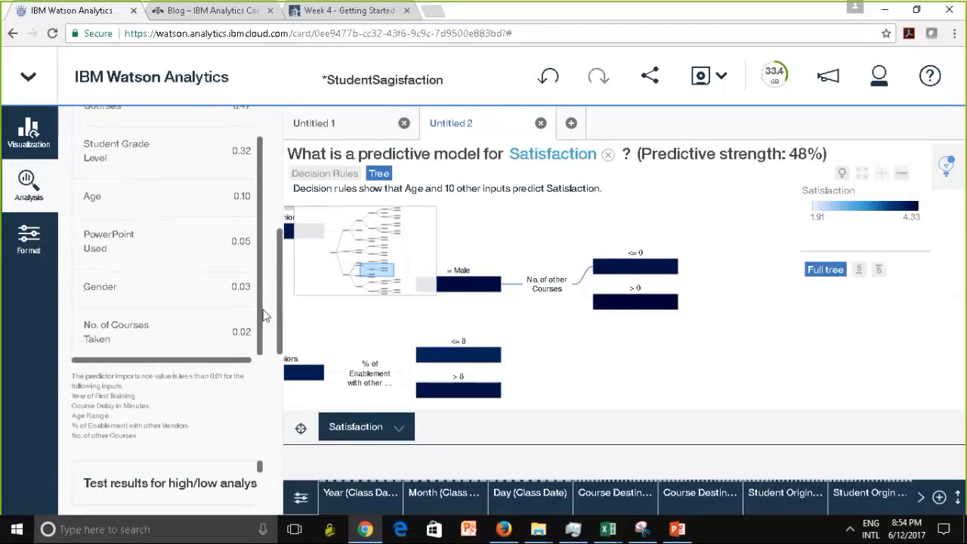
pyautogui.moveTo(236, 323)
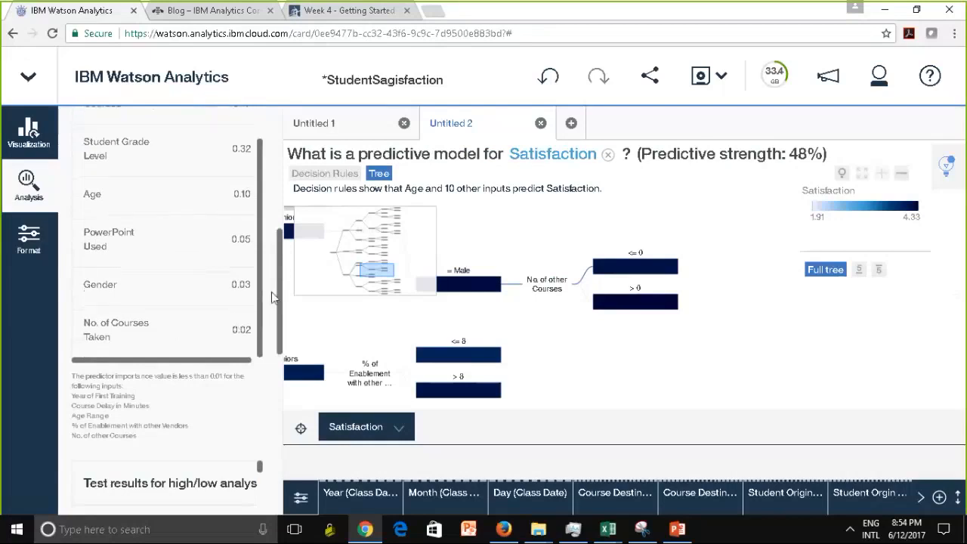
# Review the test results for the high/low analysis, return to the start of the analysis details, and close them
pyautogui.moveTo(281, 316); pyautogui.dragTo(291, 407)
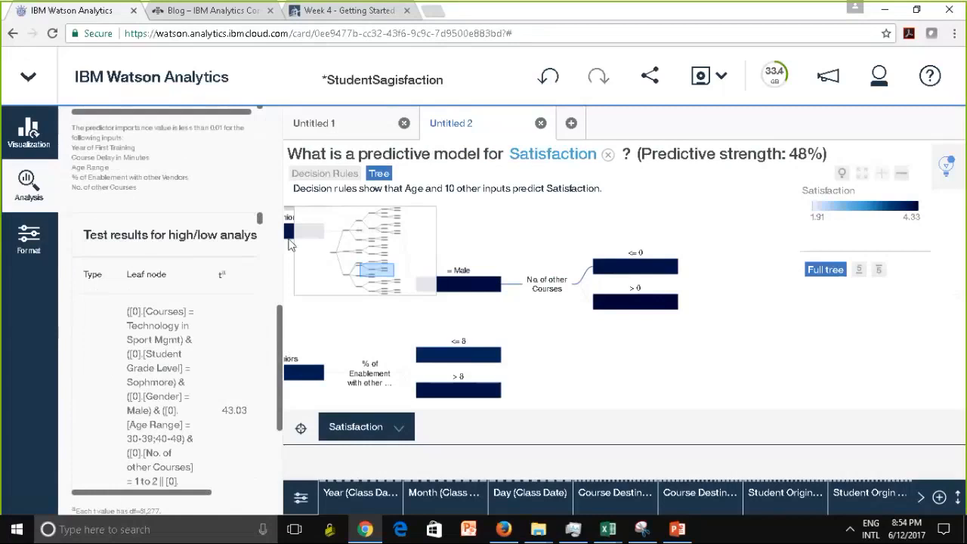
pyautogui.moveTo(259, 218); pyautogui.dragTo(280, 262)
pyautogui.scroll(5, 181, 310)
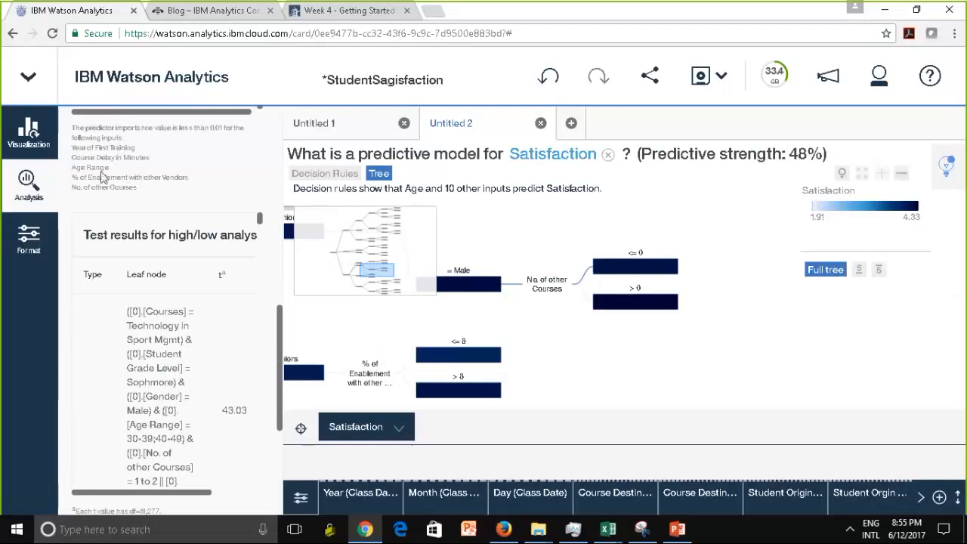
pyautogui.moveTo(280, 353); pyautogui.dragTo(273, 156)
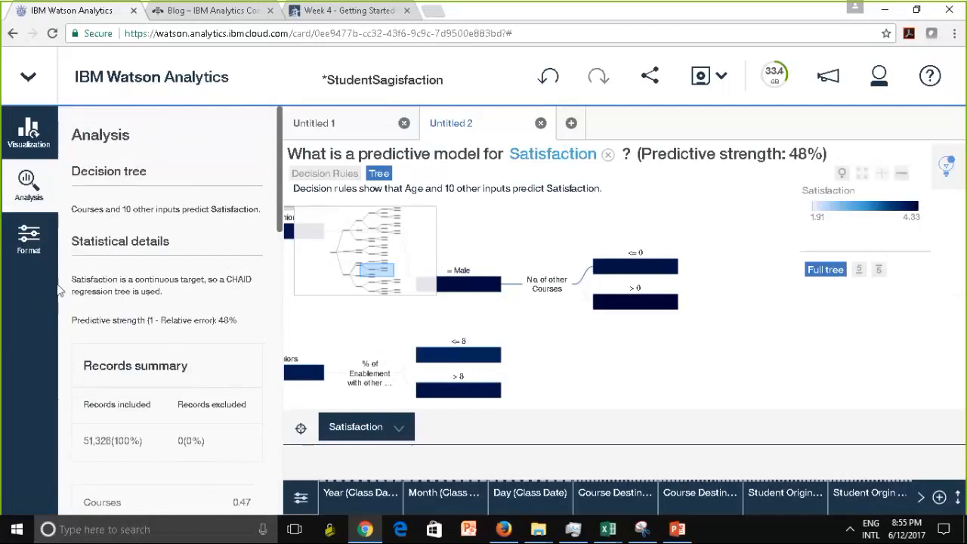
pyautogui.click(29, 189)
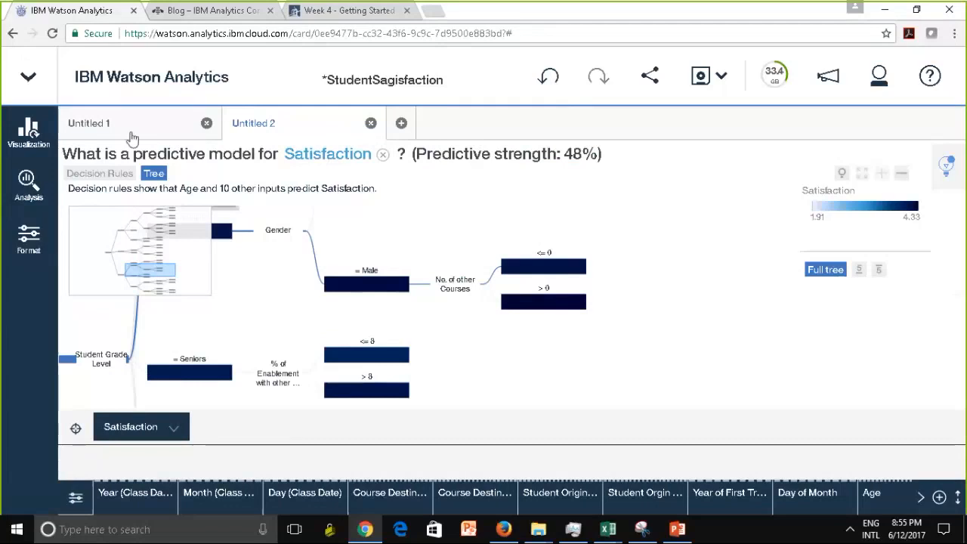
# Rename the Untitled 1 page showing the Satisfaction drivers as Spiral Model
pyautogui.click(93, 128)
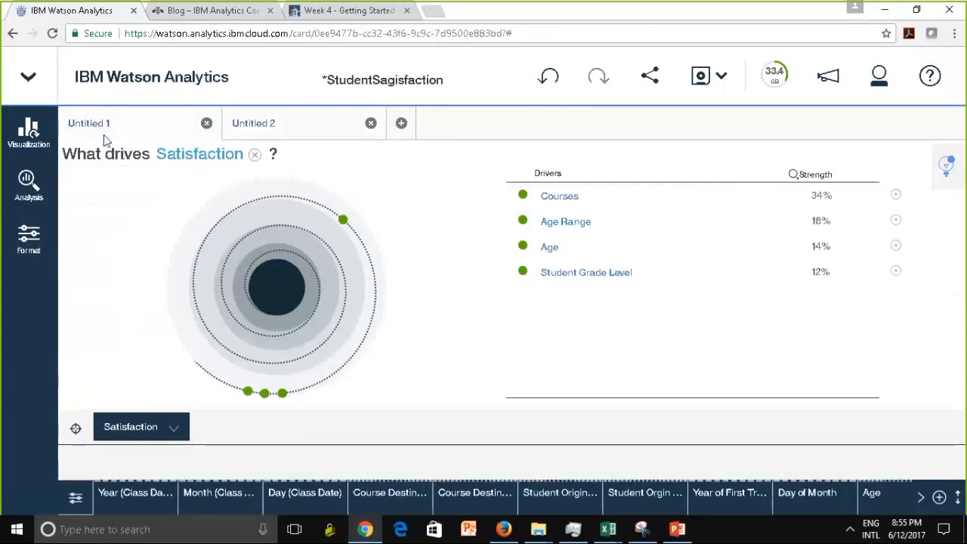
pyautogui.click(98, 129)
pyautogui.click(99, 129)
pyautogui.click(86, 126)
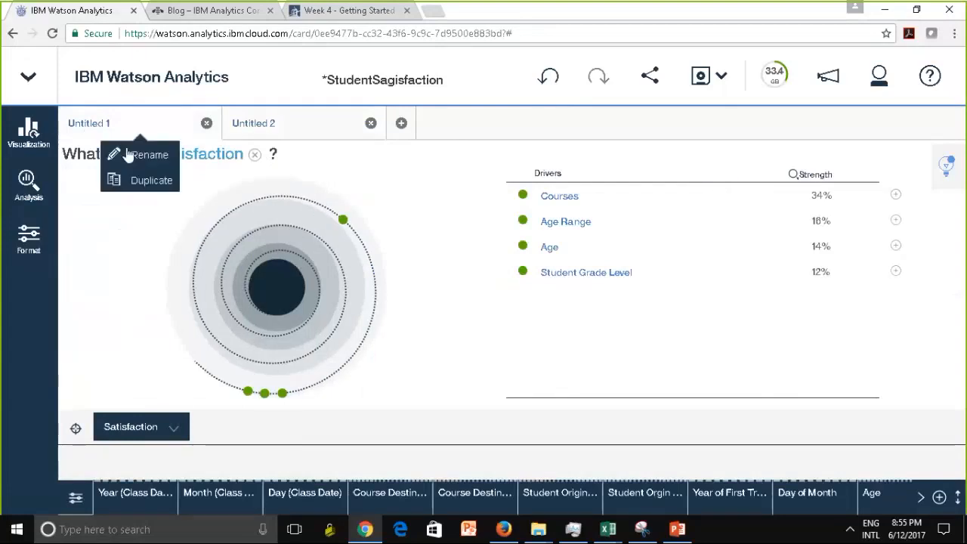
pyautogui.click(94, 129)
pyautogui.click(123, 155)
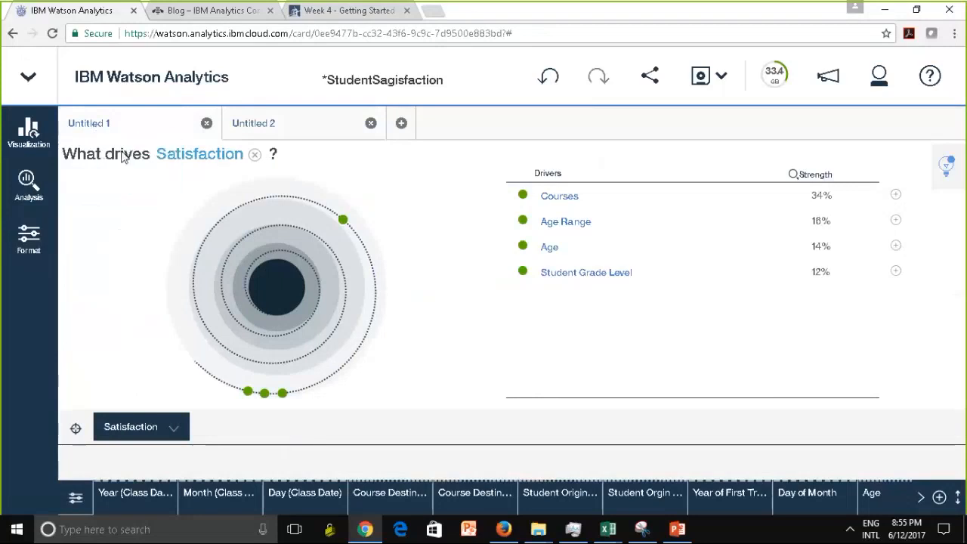
pyautogui.click(89, 131)
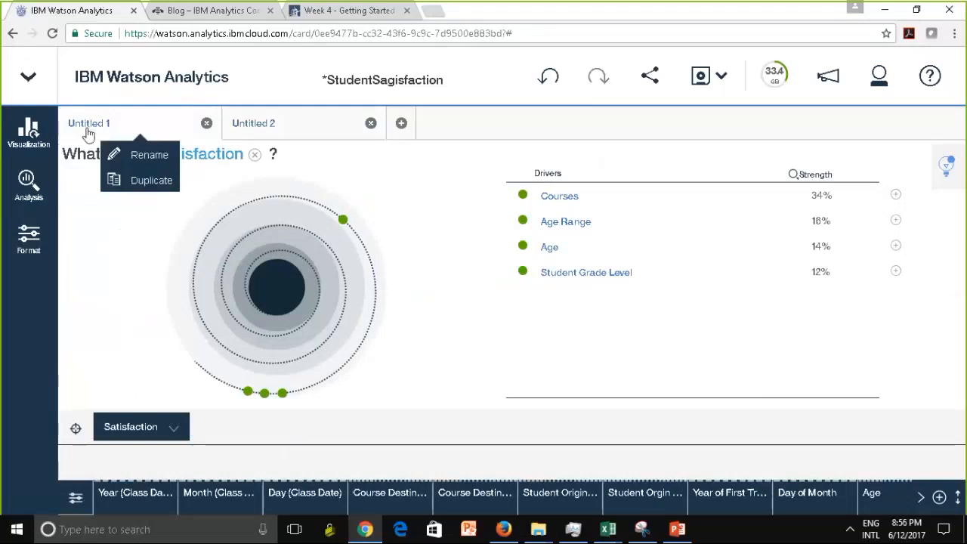
pyautogui.click(123, 155)
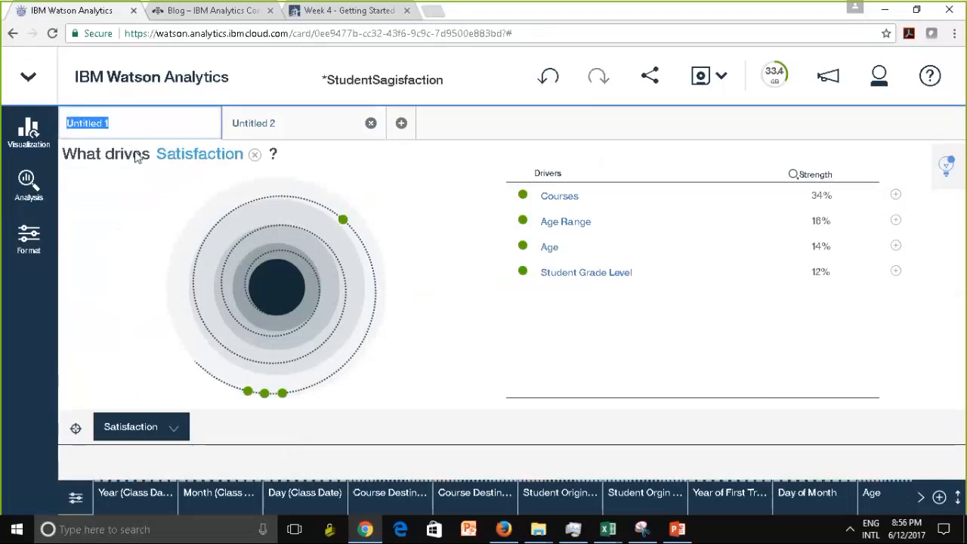
pyautogui.write('Spir')
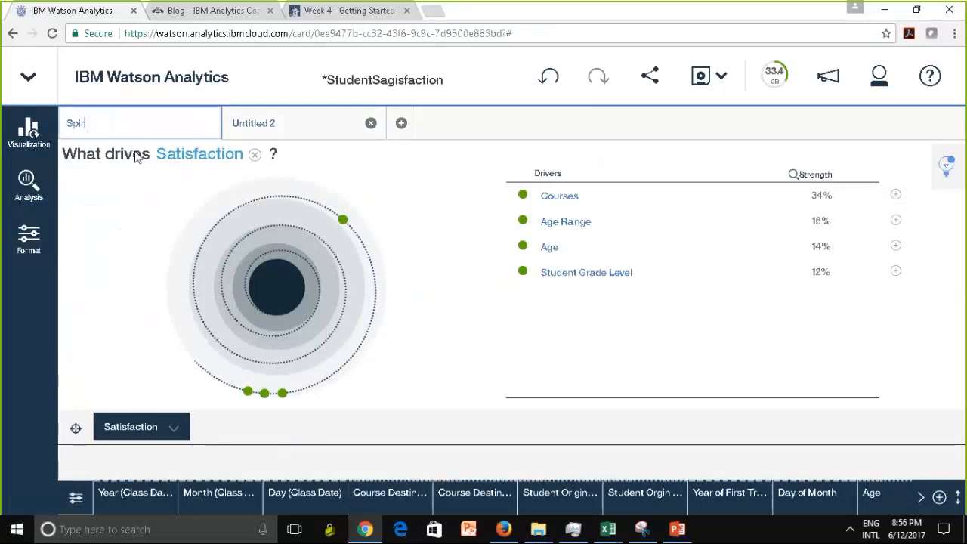
pyautogui.write('al Model')
pyautogui.click(120, 229)
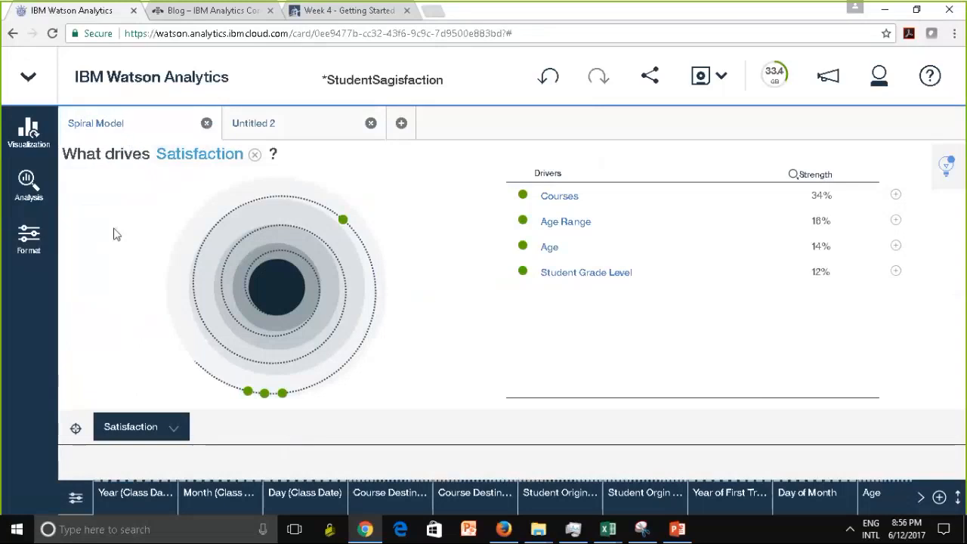
# Rename the Untitled 2 page with the predictive model as Decision tree
pyautogui.click(255, 127)
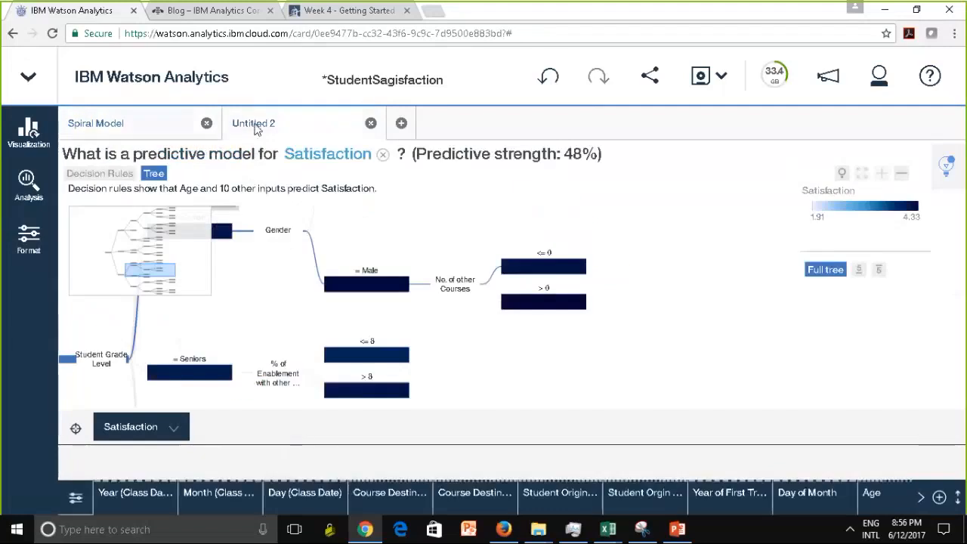
pyautogui.click(255, 127)
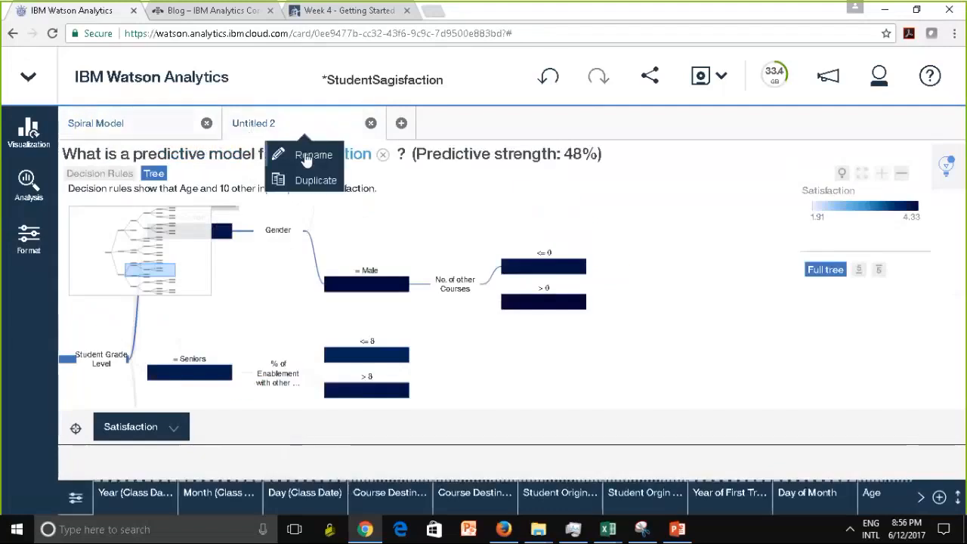
pyautogui.click(306, 155)
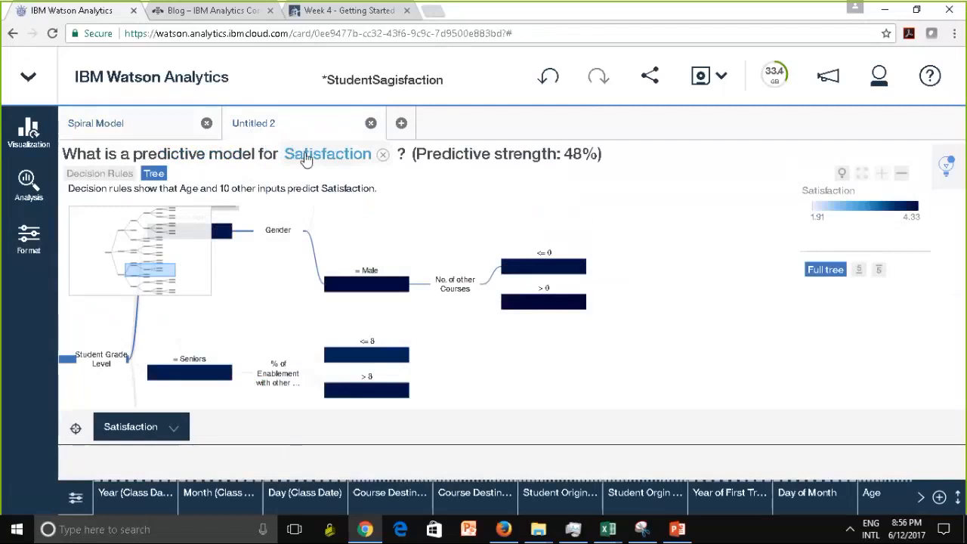
pyautogui.click(249, 127)
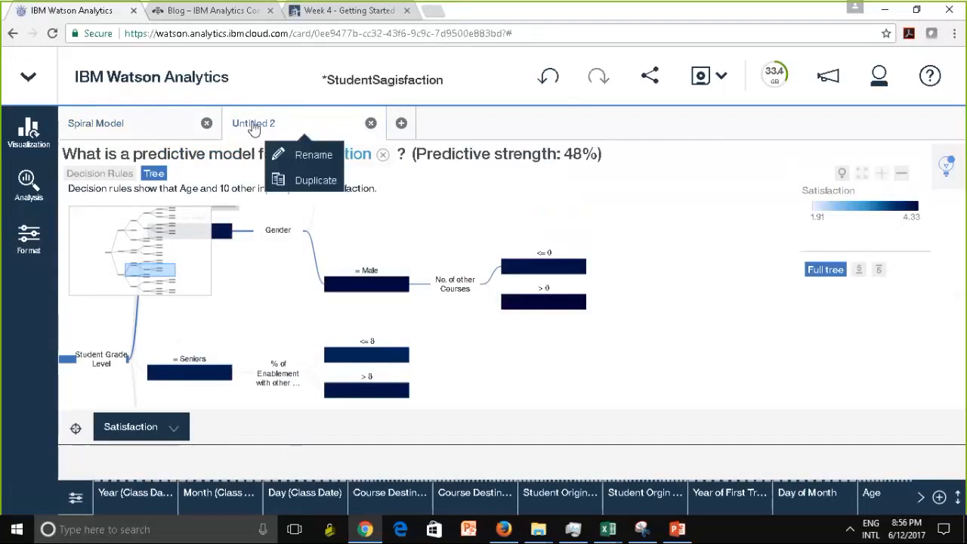
pyautogui.click(302, 156)
pyautogui.write('Decision tree')
pyautogui.click(278, 90)
# Look at the email form among the sharing options and at the save options, without sending or saving anything
pyautogui.click(650, 77)
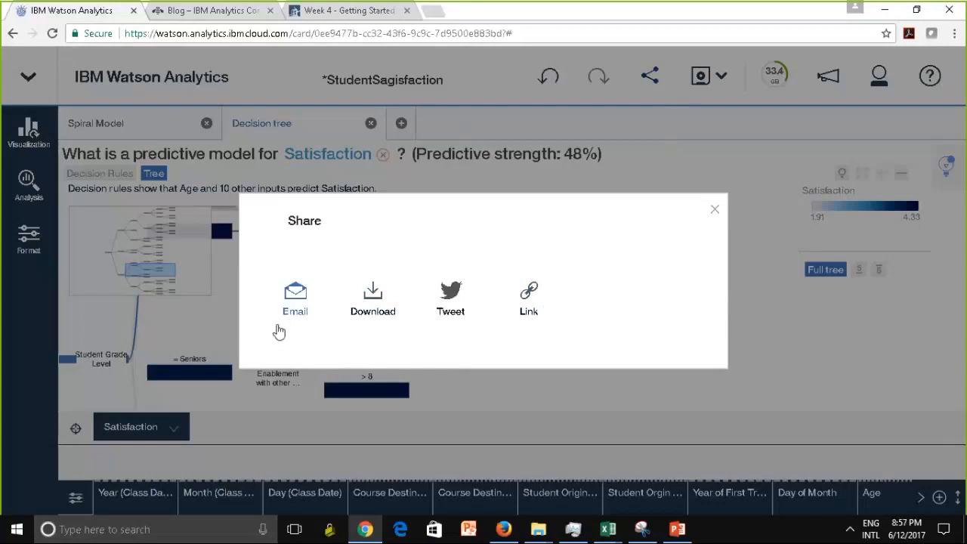
pyautogui.click(294, 299)
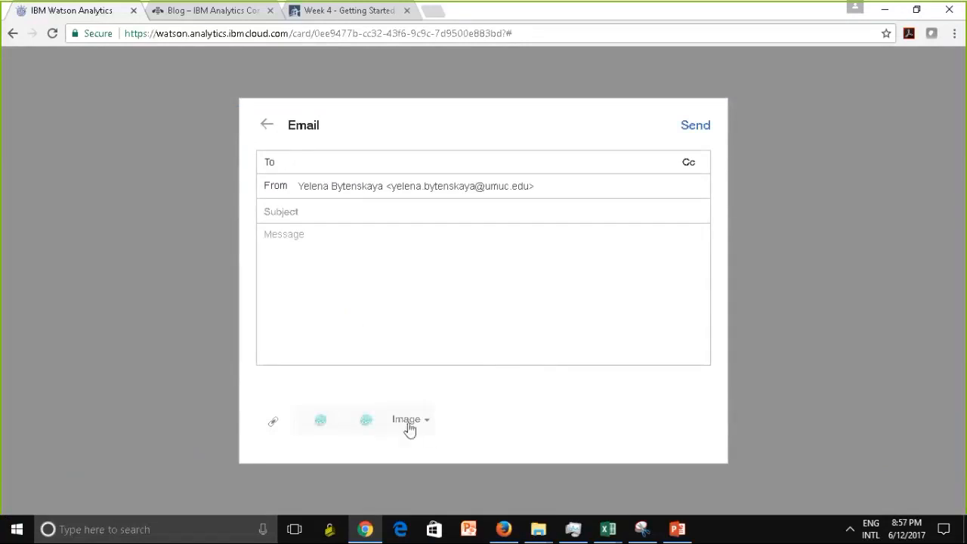
pyautogui.click(267, 127)
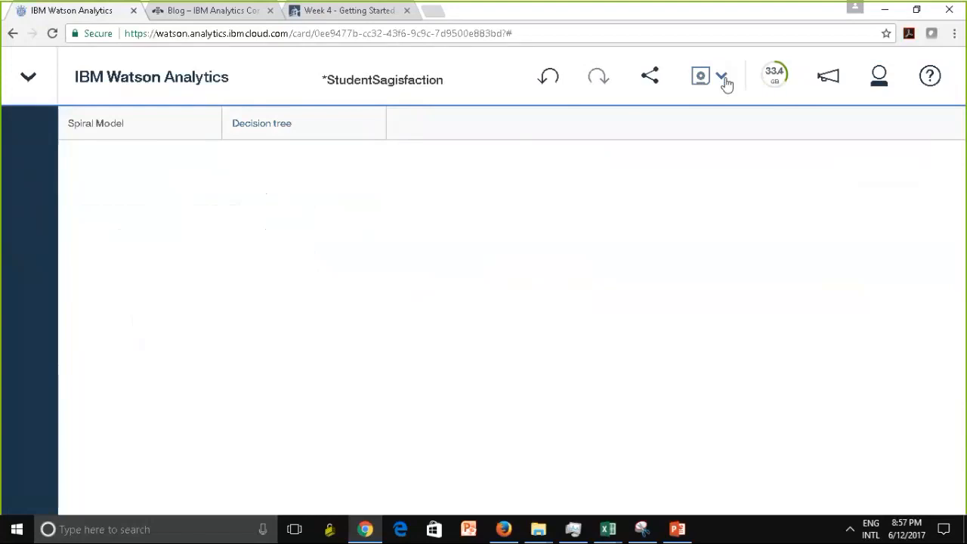
pyautogui.click(723, 78)
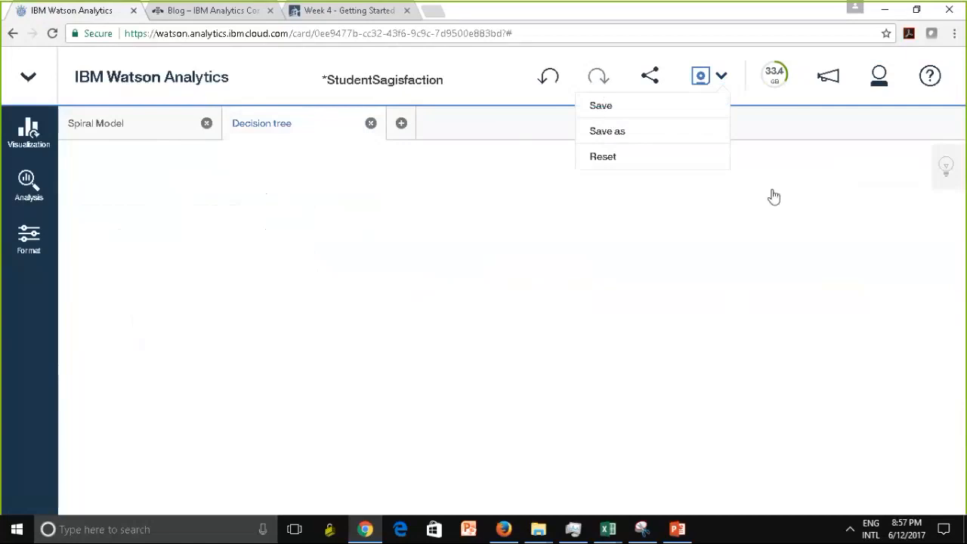
pyautogui.click(781, 132)
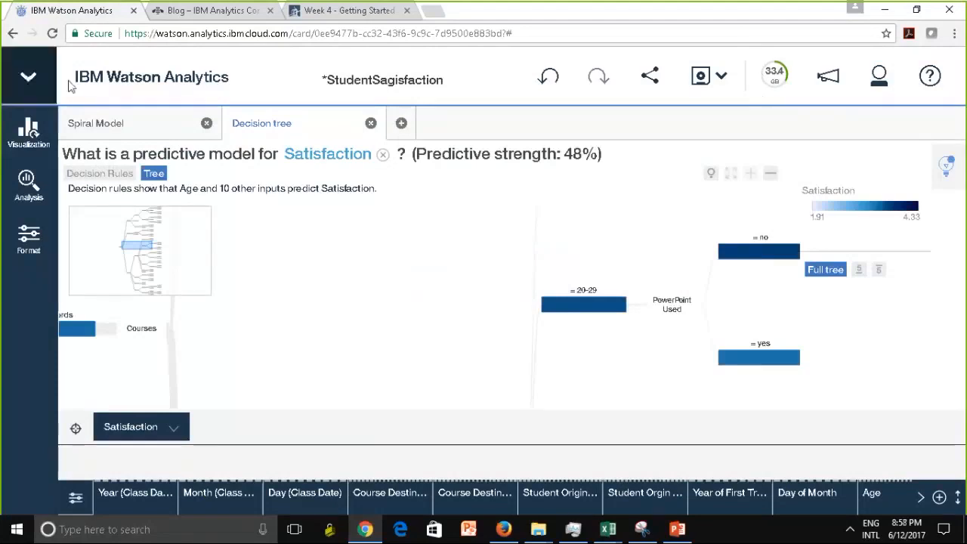
# Return to the Discover home page, look over the Personal discovery sets, and reopen StudentSagisfaction
pyautogui.click(125, 88)
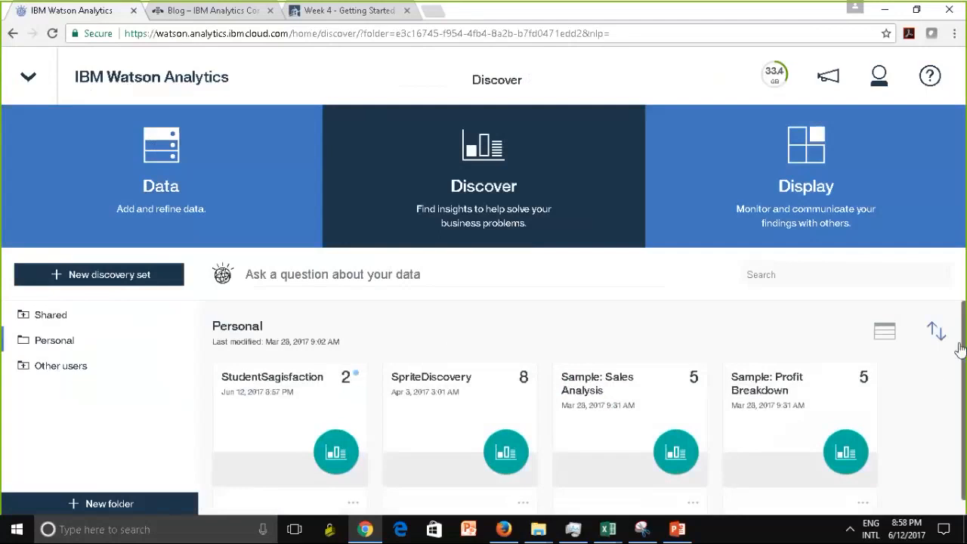
pyautogui.scroll(-1, 965, 387)
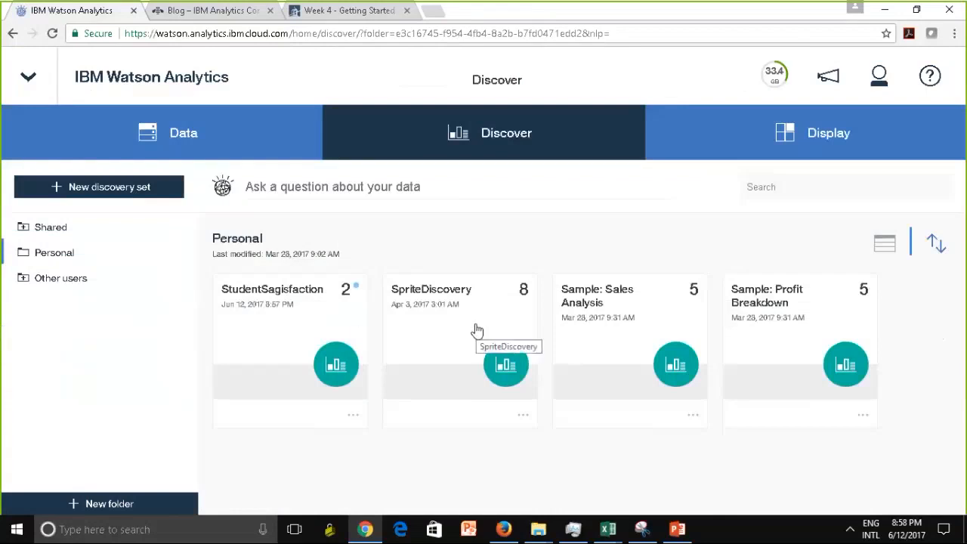
pyautogui.click(317, 311)
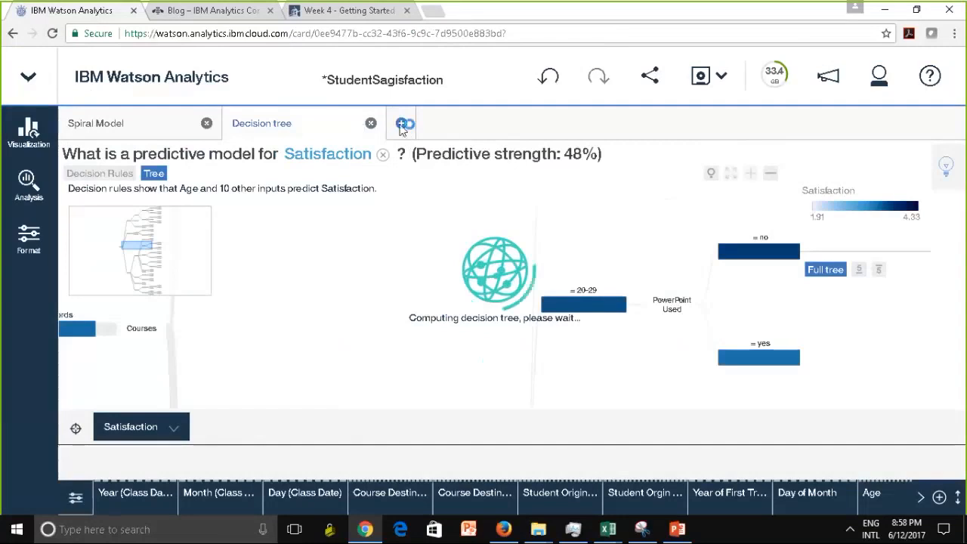
# Look at the starting points for a new discovery, close them, and duplicate the Decision tree page instead
pyautogui.click(402, 123)
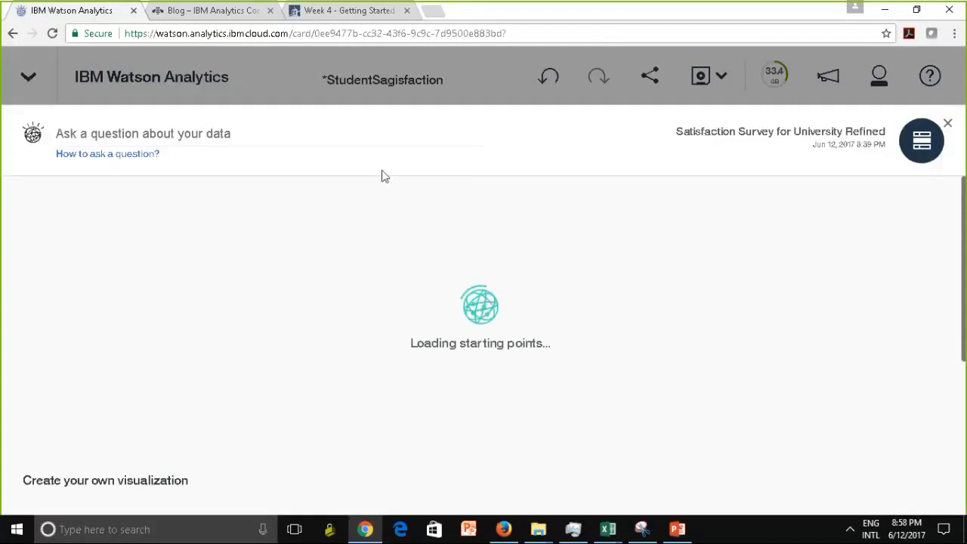
pyautogui.click(949, 125)
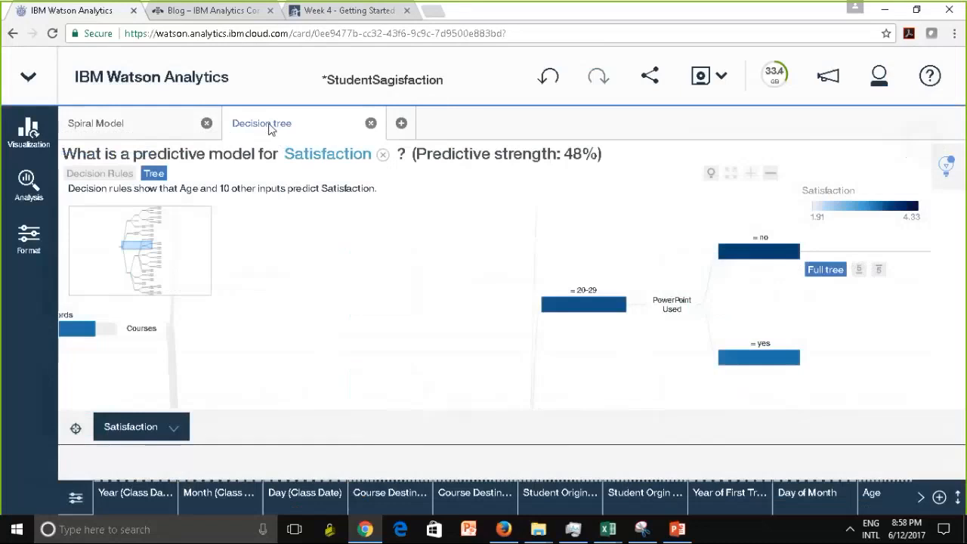
pyautogui.click(267, 132)
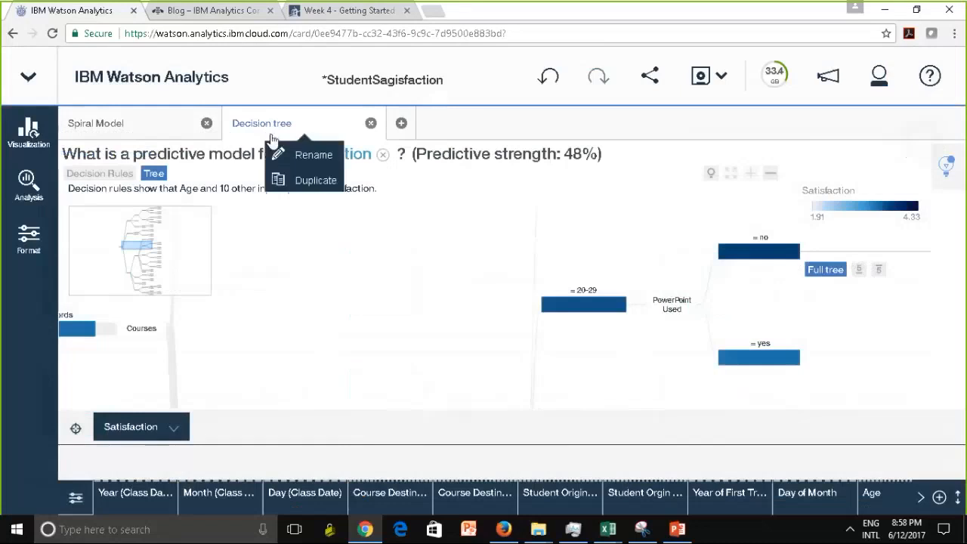
pyautogui.click(315, 181)
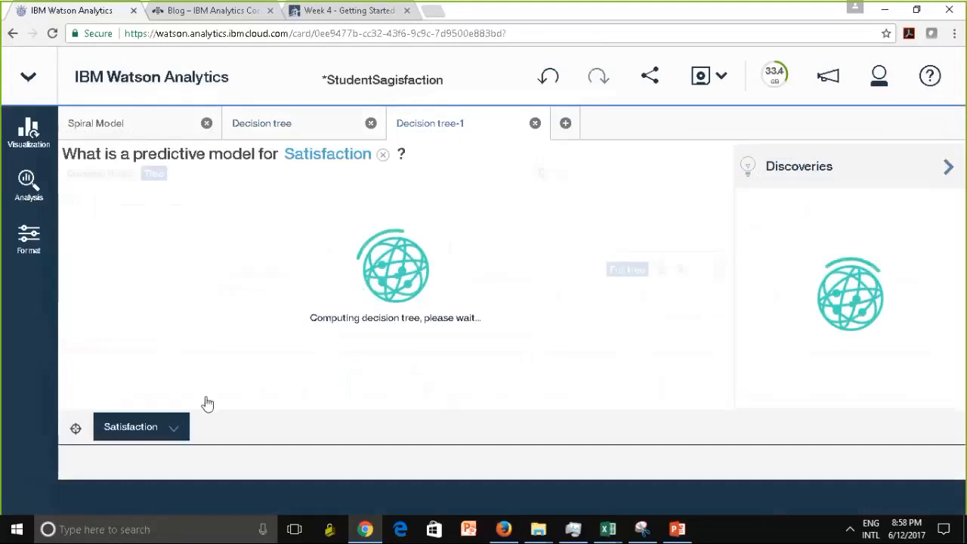
# Open the choice of target fields for the duplicated decision tree and browse to Gender and its neighbouring fields
pyautogui.click(174, 431)
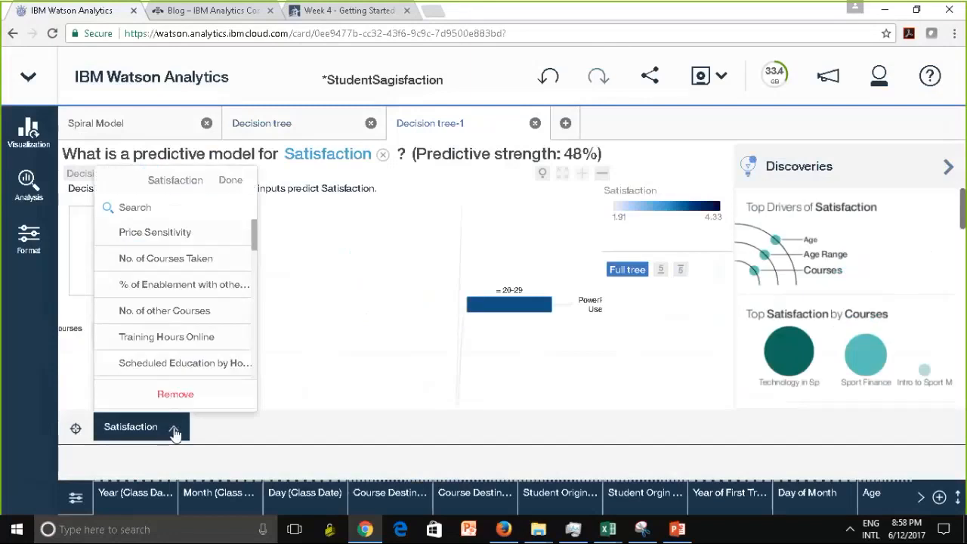
pyautogui.moveTo(255, 235); pyautogui.dragTo(260, 307)
pyautogui.scroll(1, 146, 239)
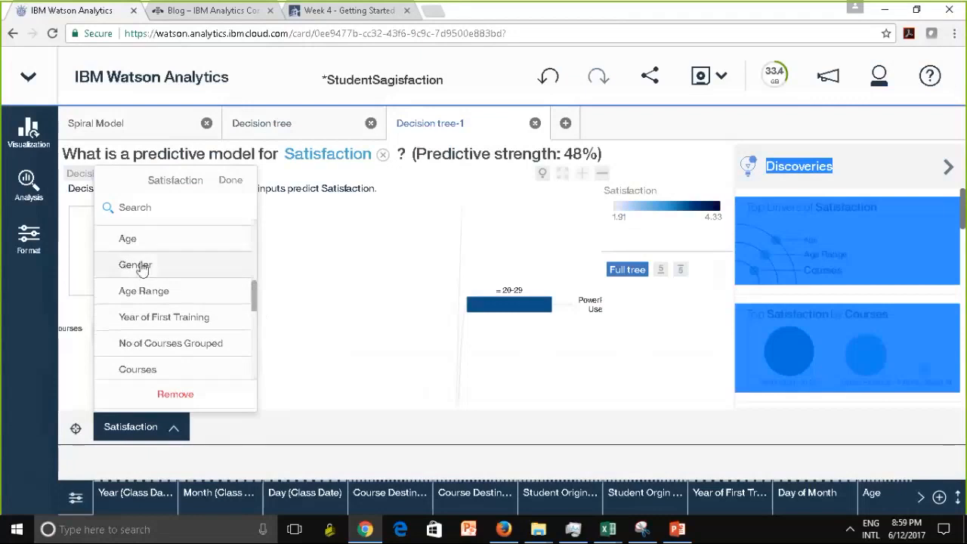
# Change the target of the predictive model in the Decision tree-1 tab to Gender
pyautogui.click(145, 267)
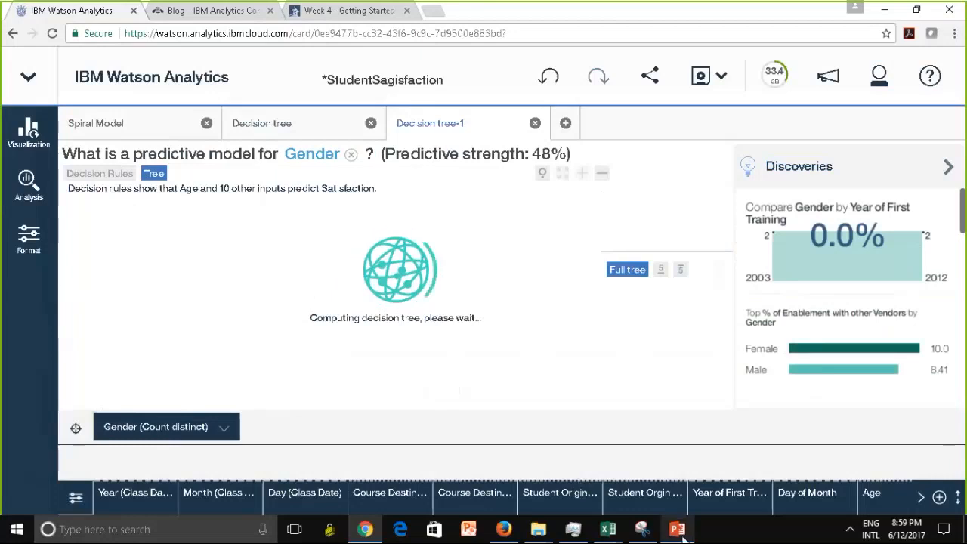
# Switch to the Watson Analytics Walkthrough presentation in PowerPoint and review slide 25, Deleting Data
pyautogui.moveTo(682, 535)
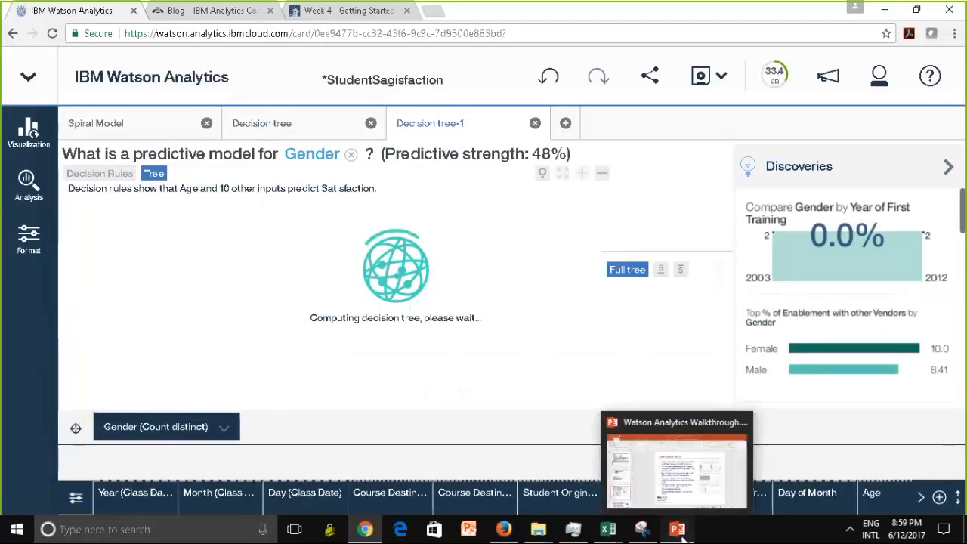
pyautogui.click(682, 535)
pyautogui.click(62, 490)
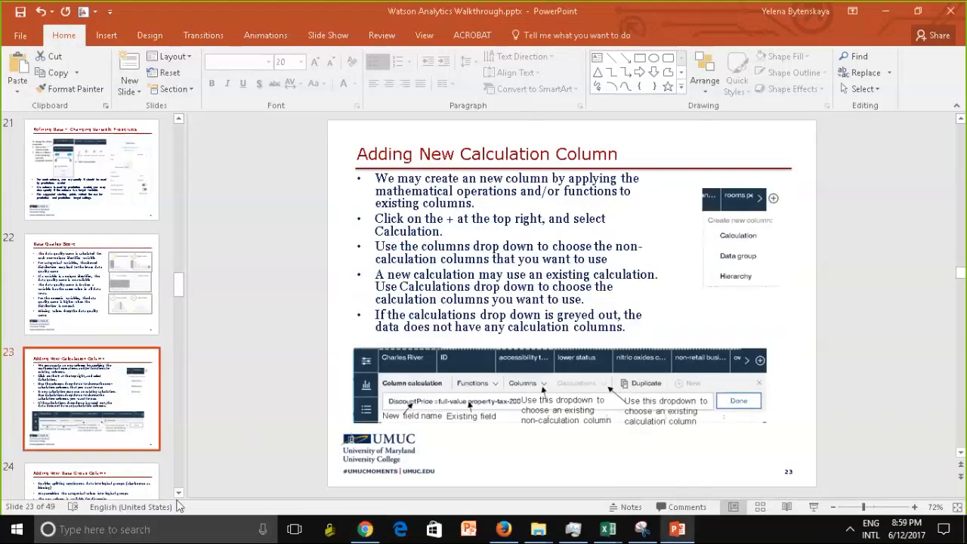
pyautogui.click(179, 493)
pyautogui.click(179, 493)
pyautogui.click(179, 493)
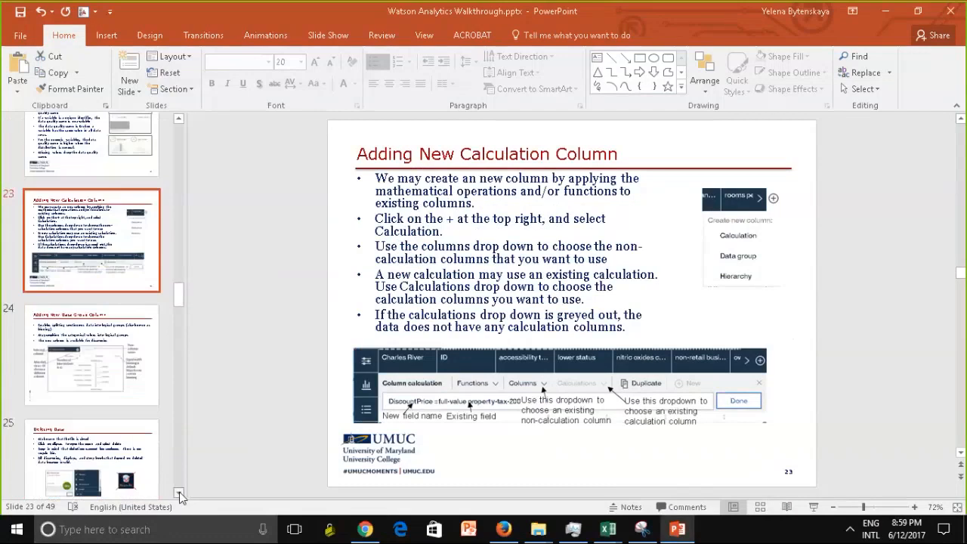
pyautogui.click(179, 493)
pyautogui.click(179, 492)
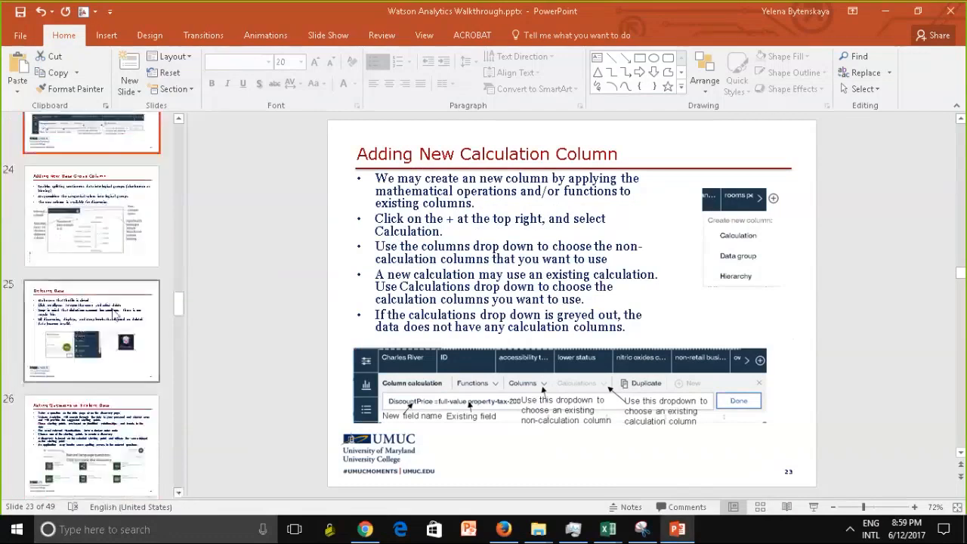
pyautogui.click(110, 323)
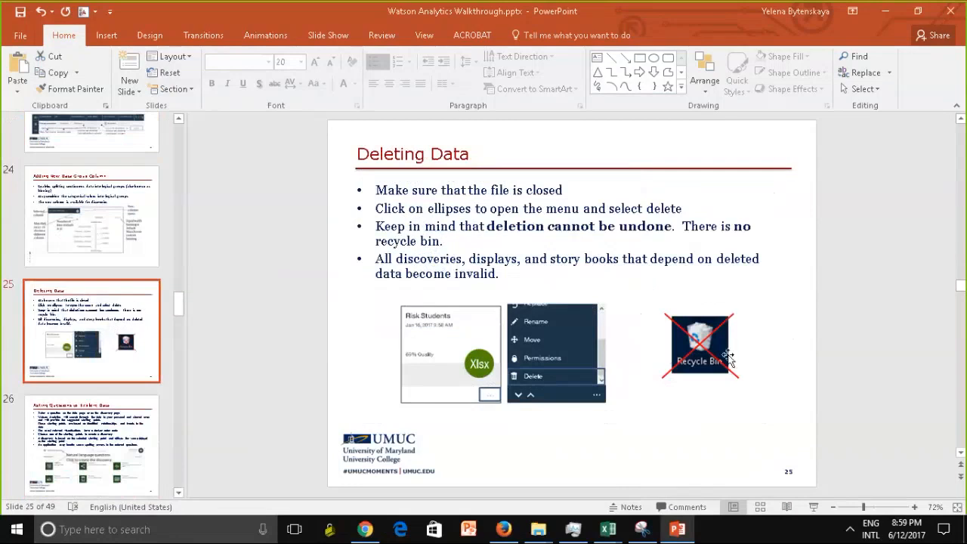
pyautogui.click(774, 370)
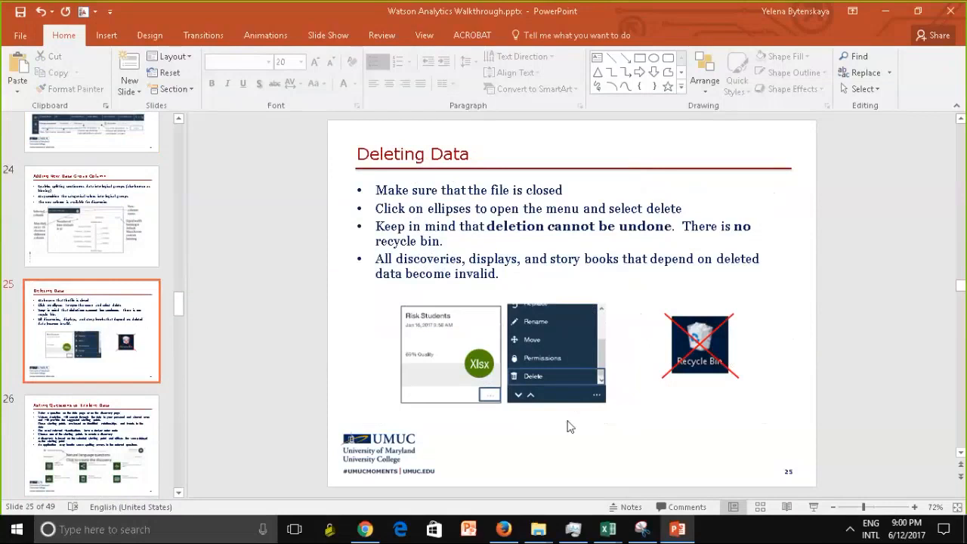
# Return to Watson Analytics in the browser and examine the Gender decision tree from the All Records node to the Satisfaction 3 to 4 node
pyautogui.click(353, 537)
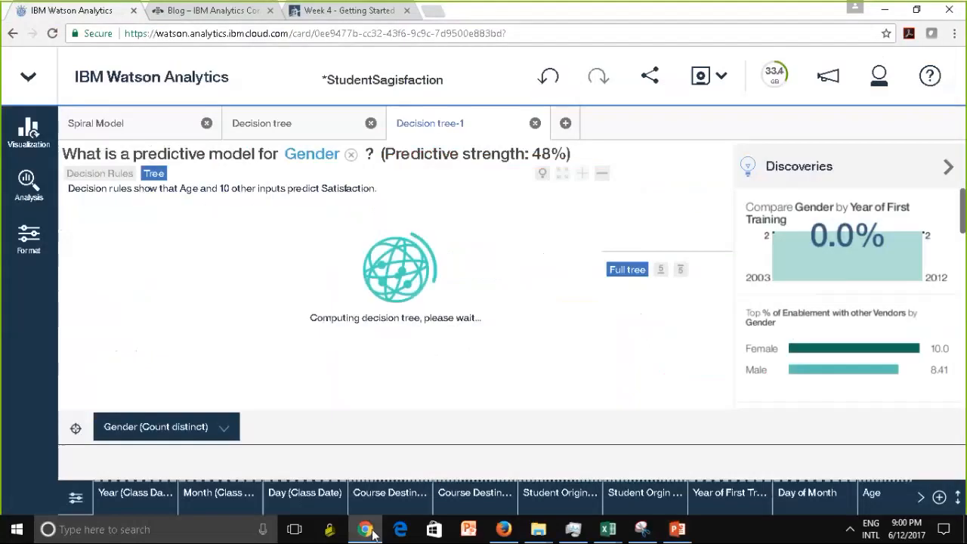
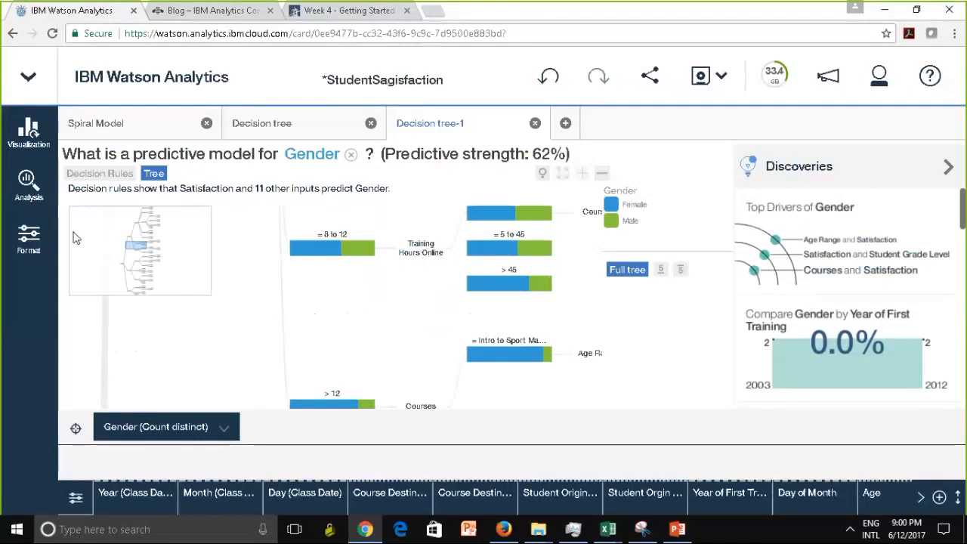
pyautogui.click(126, 271)
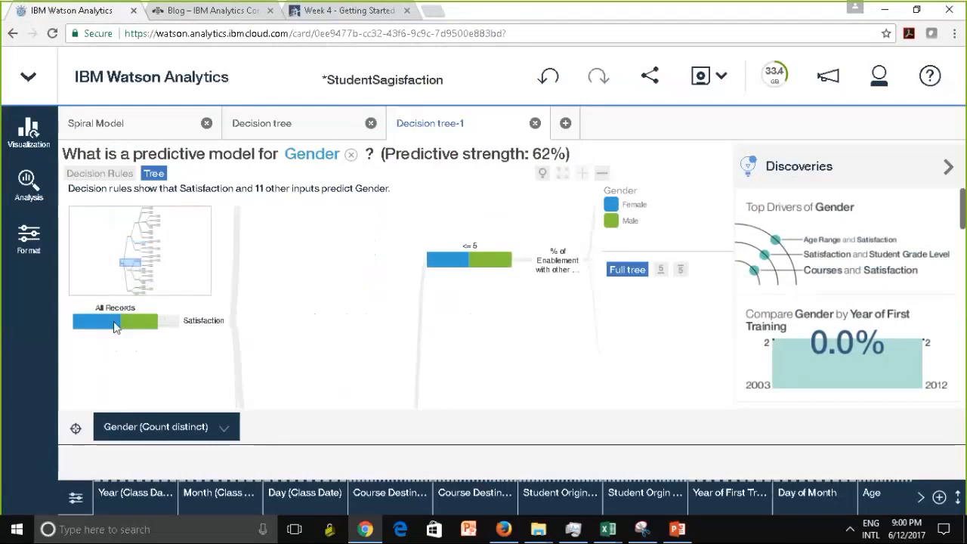
pyautogui.moveTo(108, 324)
pyautogui.moveTo(222, 337); pyautogui.dragTo(223, 375)
pyautogui.moveTo(256, 261); pyautogui.dragTo(282, 214)
pyautogui.moveTo(279, 264); pyautogui.dragTo(233, 264)
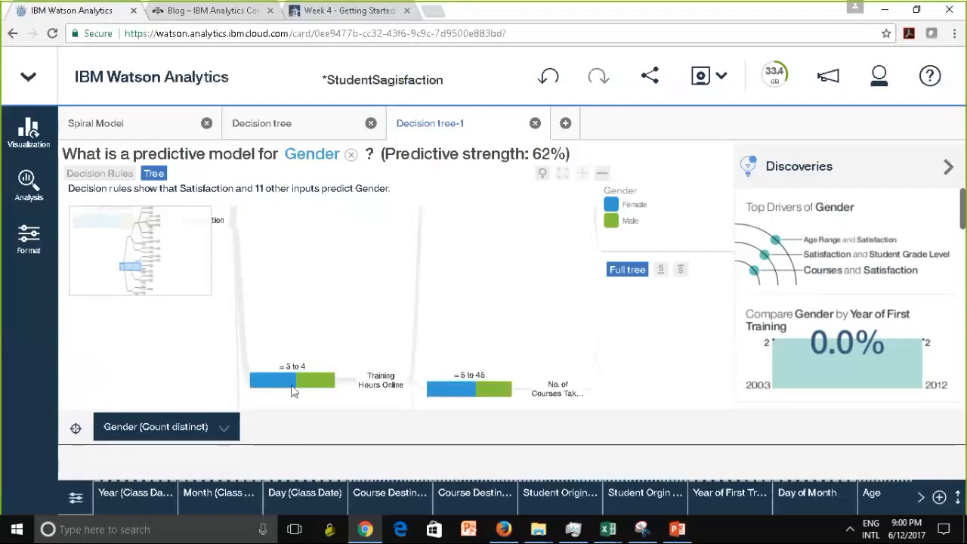
pyautogui.moveTo(291, 389)
# Follow the tree through the Student Grade Level split for Freshman and Seniors to the Course Delayed in Days nodes
pyautogui.click(449, 389)
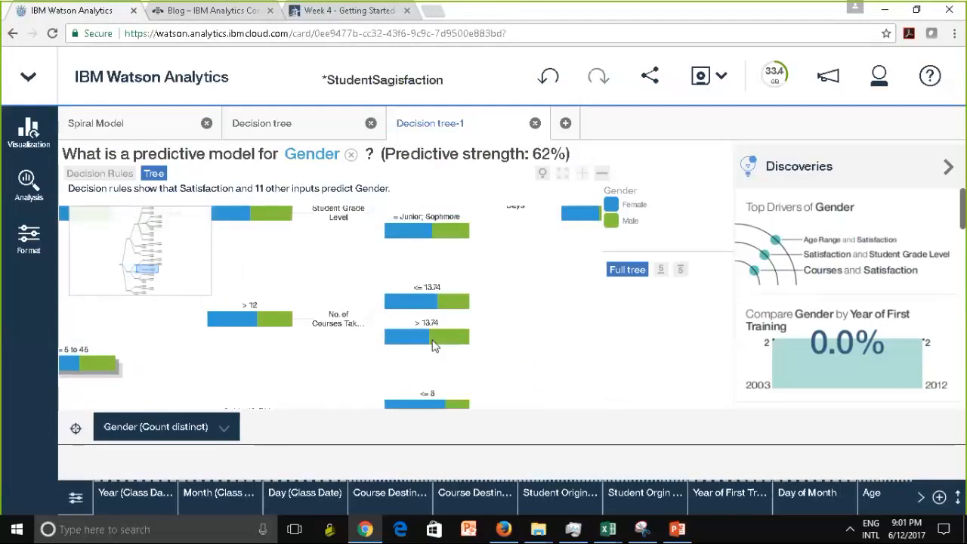
pyautogui.moveTo(375, 285); pyautogui.dragTo(324, 372)
pyautogui.moveTo(467, 306); pyautogui.dragTo(450, 300)
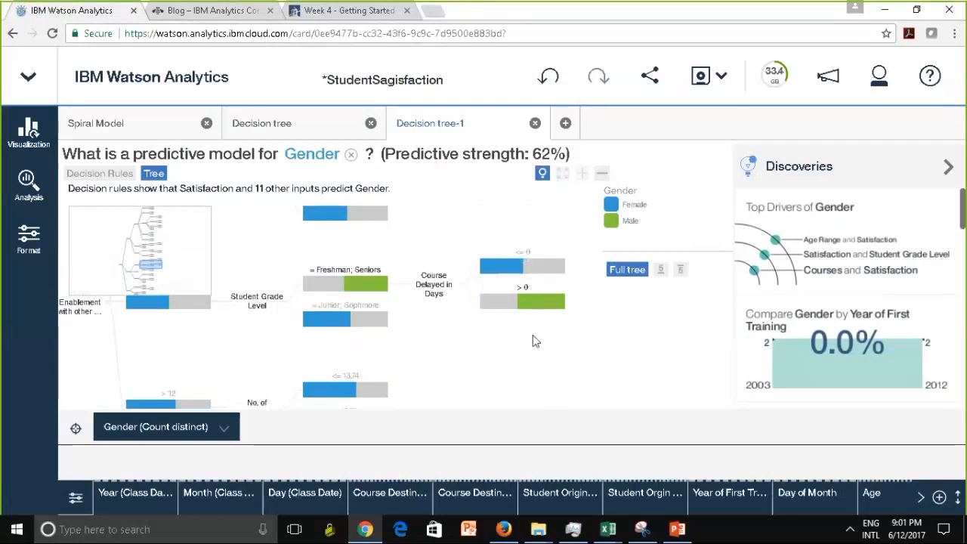
pyautogui.moveTo(503, 270)
pyautogui.moveTo(539, 305)
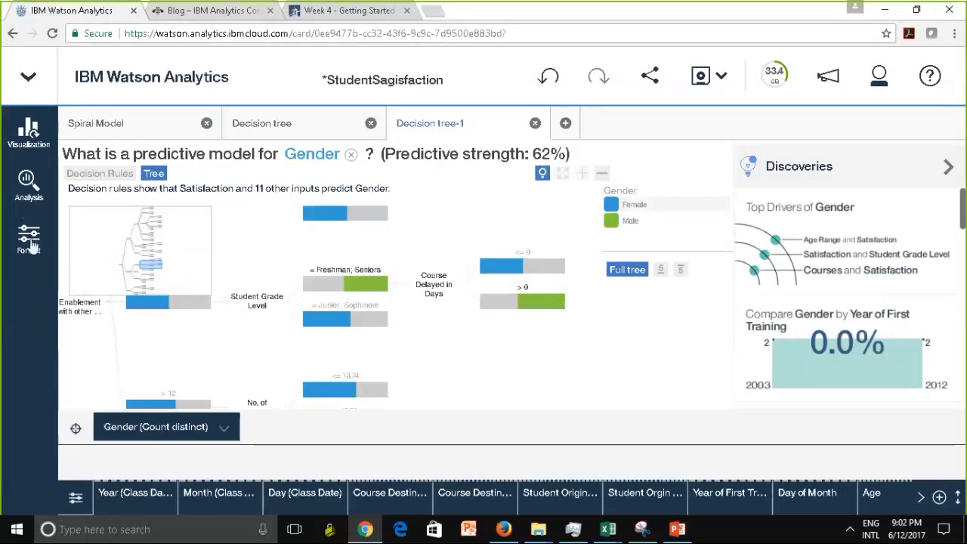
# Open the Analysis details for the Gender decision tree and examine the predicted Female and Male values in the classification table
pyautogui.click(28, 189)
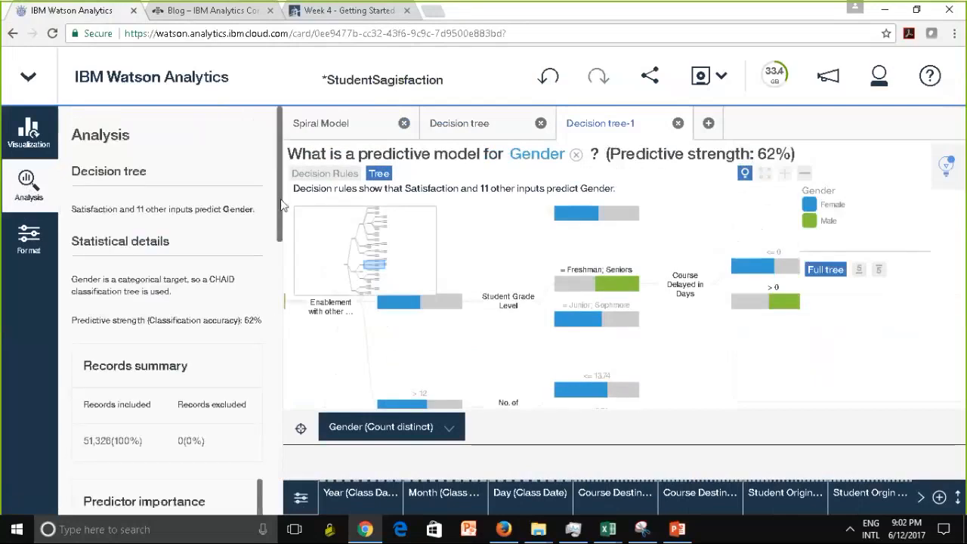
pyautogui.moveTo(281, 204); pyautogui.dragTo(304, 449)
pyautogui.moveTo(139, 337); pyautogui.dragTo(216, 328)
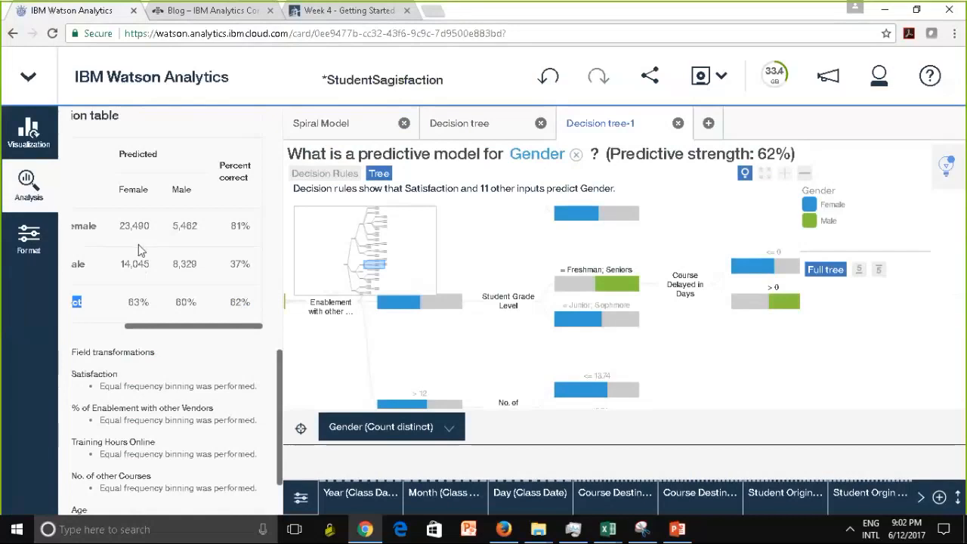
pyautogui.moveTo(144, 327)
pyautogui.mouseDown()
pyautogui.moveTo(90, 323)
pyautogui.moveTo(125, 324)
pyautogui.mouseUp()
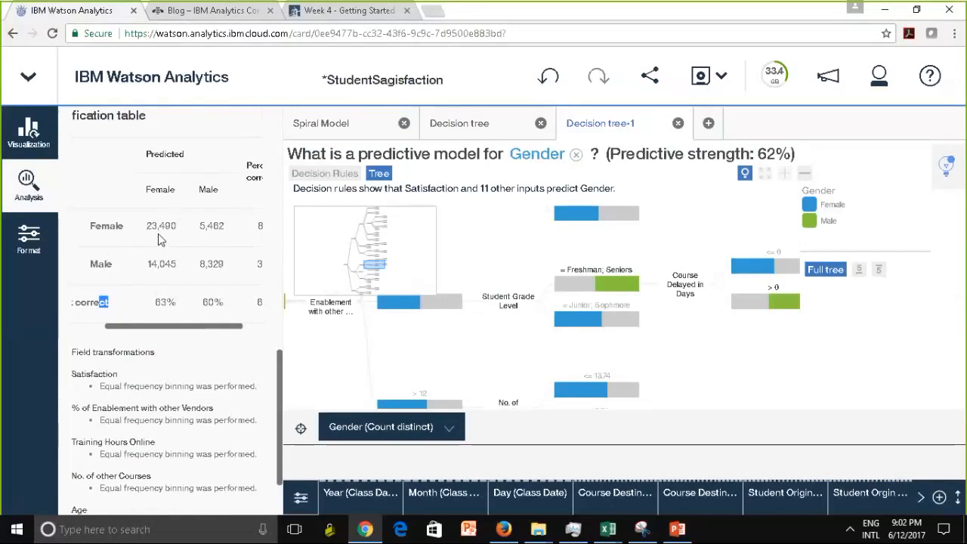
pyautogui.moveTo(222, 281); pyautogui.dragTo(212, 281)
pyautogui.click(213, 282)
pyautogui.moveTo(189, 329); pyautogui.dragTo(208, 329)
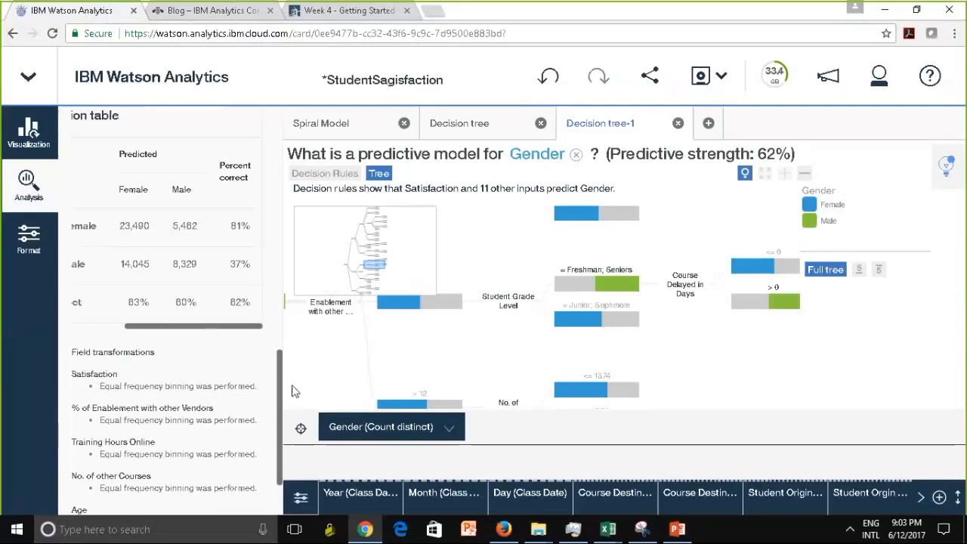
# Review the field transformations, classification table and statistical details of the Gender model, and close the Analysis details
pyautogui.scroll(-2, 287, 424)
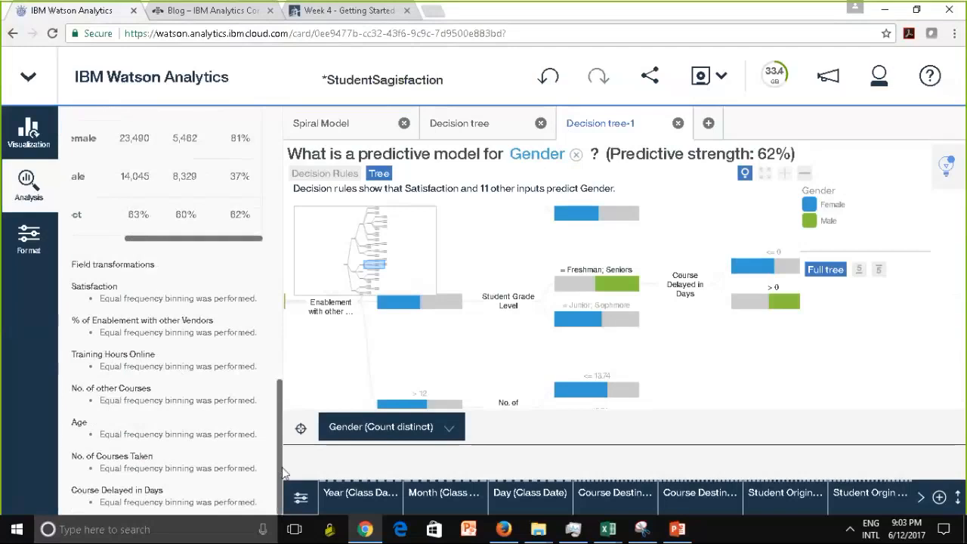
pyautogui.moveTo(281, 471); pyautogui.dragTo(285, 211)
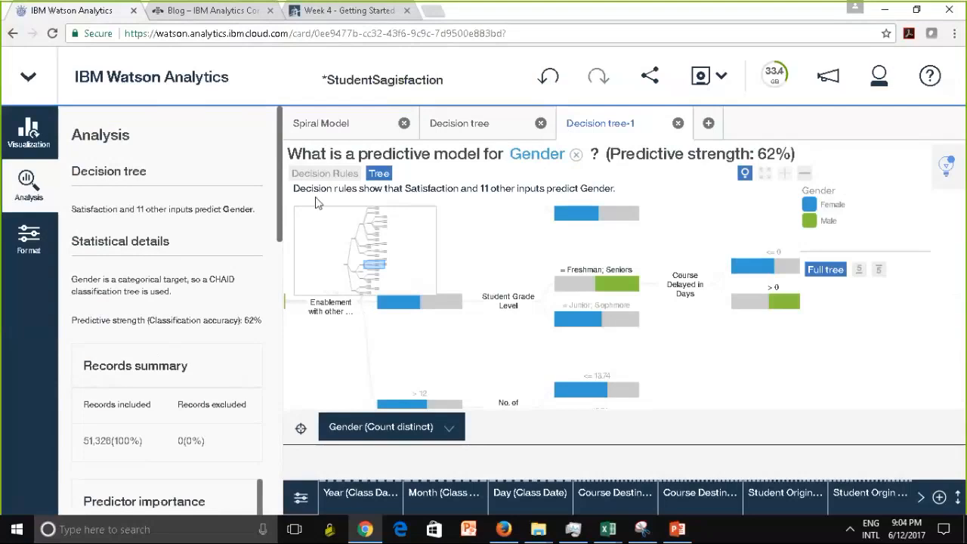
pyautogui.moveTo(286, 222); pyautogui.dragTo(326, 426)
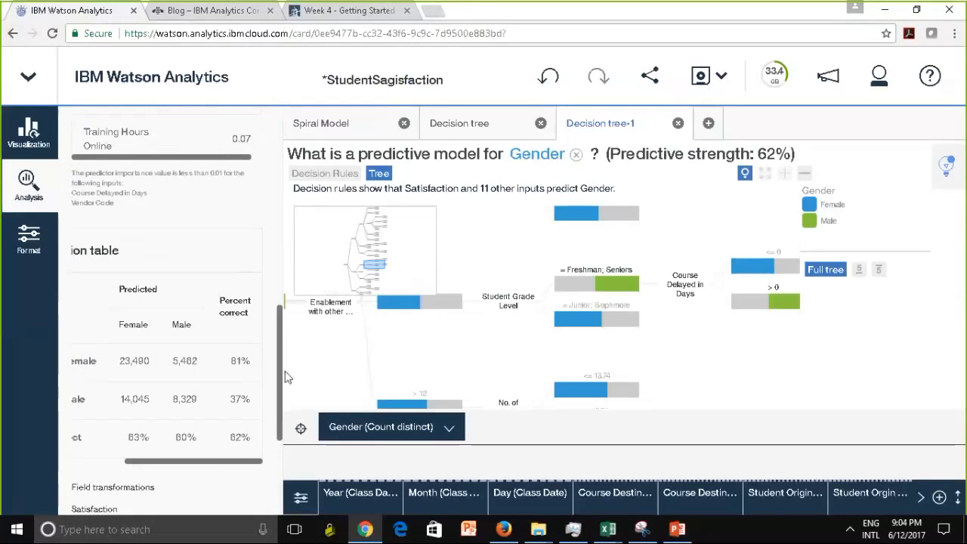
pyautogui.moveTo(281, 378); pyautogui.dragTo(290, 160)
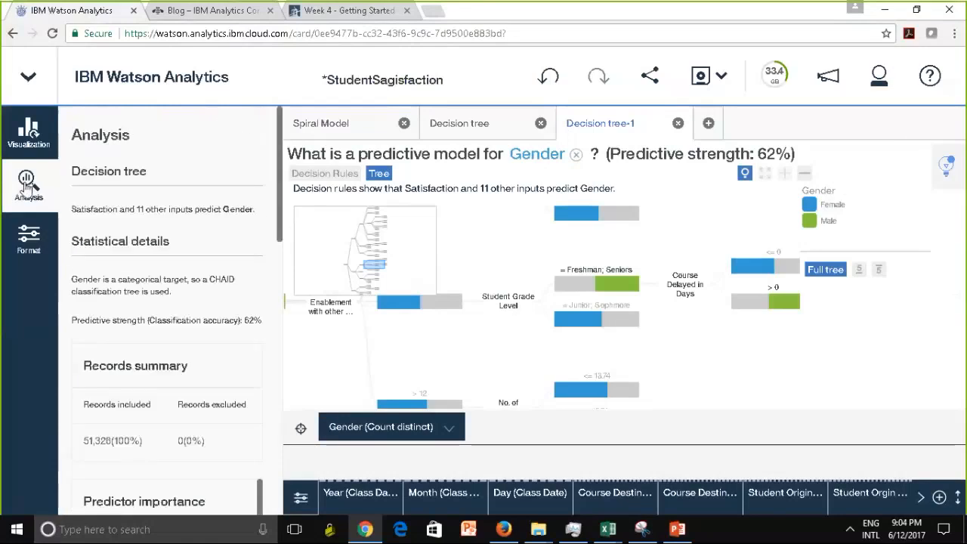
pyautogui.click(26, 185)
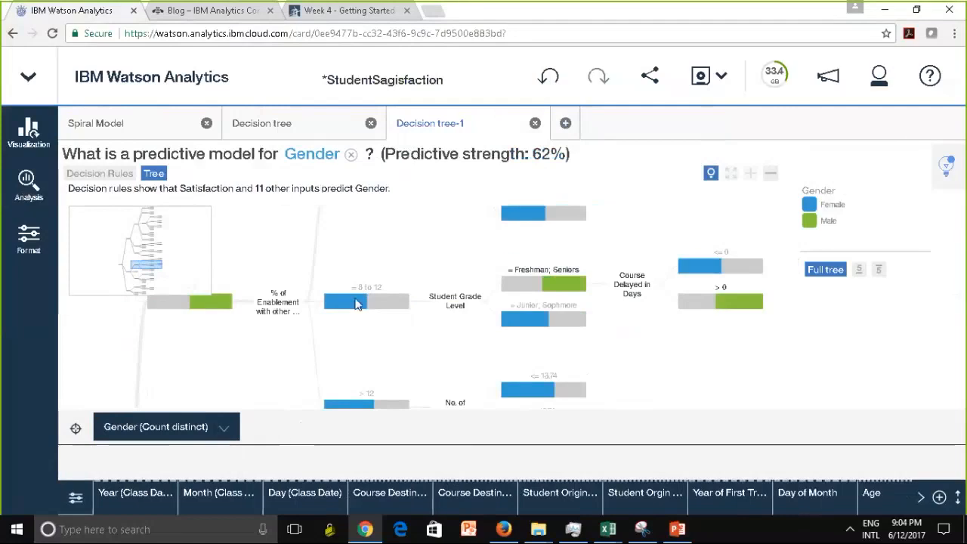
# Examine the upper branches of the Gender tree and select the <= 5 node under Training Hours Online
pyautogui.moveTo(355, 300); pyautogui.dragTo(355, 312)
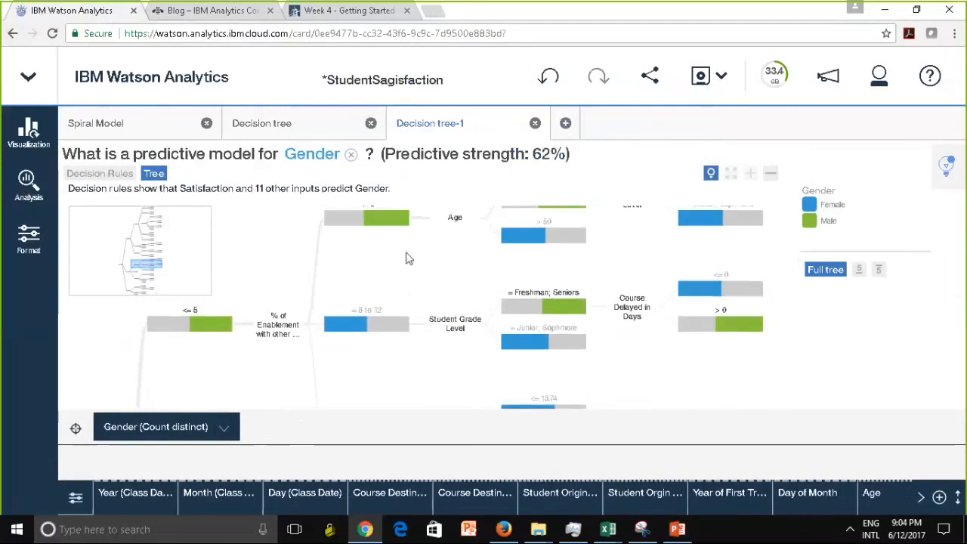
pyautogui.moveTo(407, 233); pyautogui.dragTo(415, 322)
pyautogui.click(414, 312)
pyautogui.moveTo(413, 235); pyautogui.dragTo(409, 380)
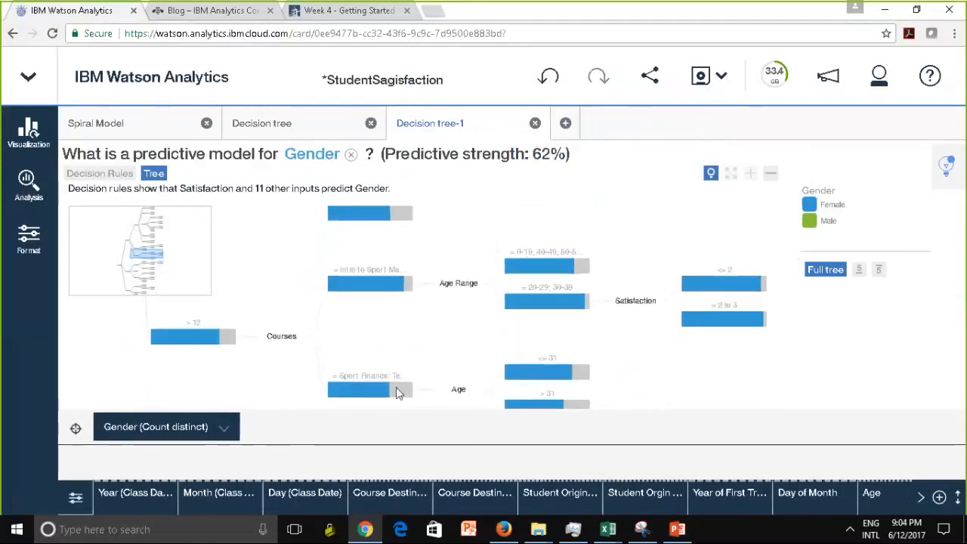
pyautogui.moveTo(388, 225); pyautogui.dragTo(385, 354)
pyautogui.click(353, 278)
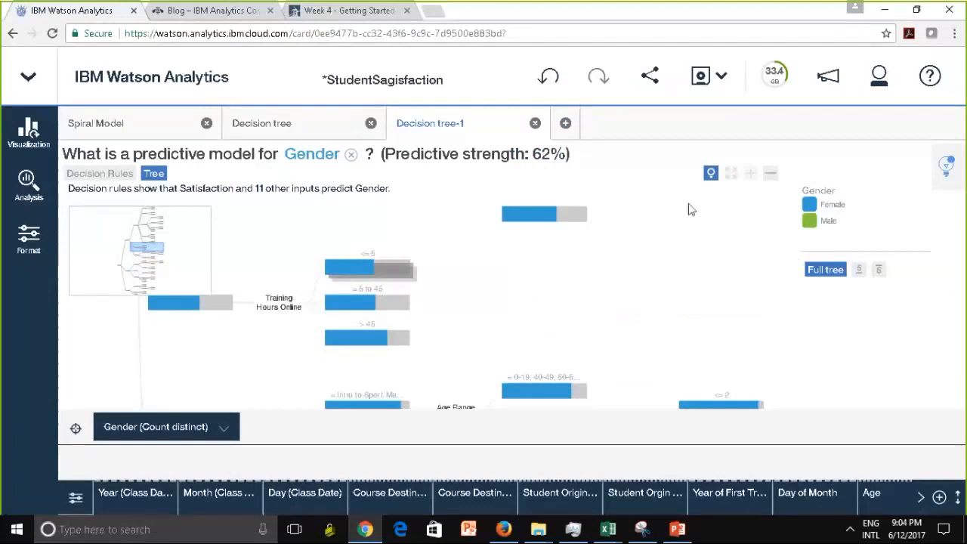
# Reopen the Discoveries and open the Top Gender by PowerPoint Used discovery as a new visualization
pyautogui.moveTo(958, 173)
pyautogui.click(931, 164)
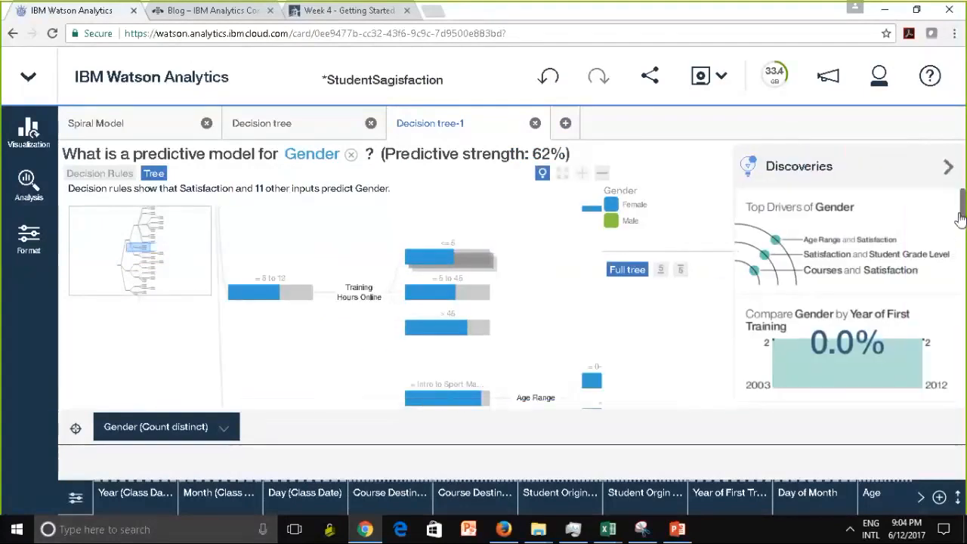
pyautogui.moveTo(964, 227); pyautogui.dragTo(965, 374)
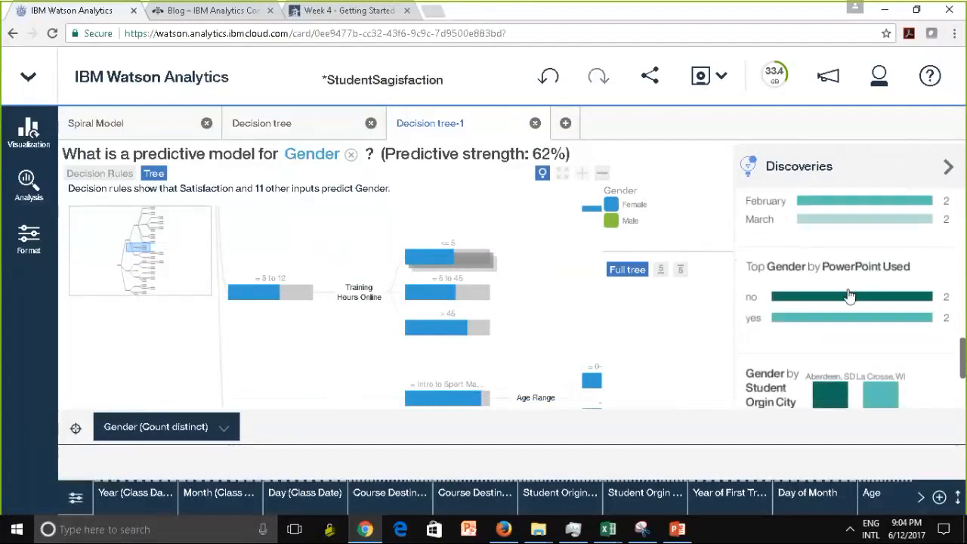
pyautogui.click(850, 296)
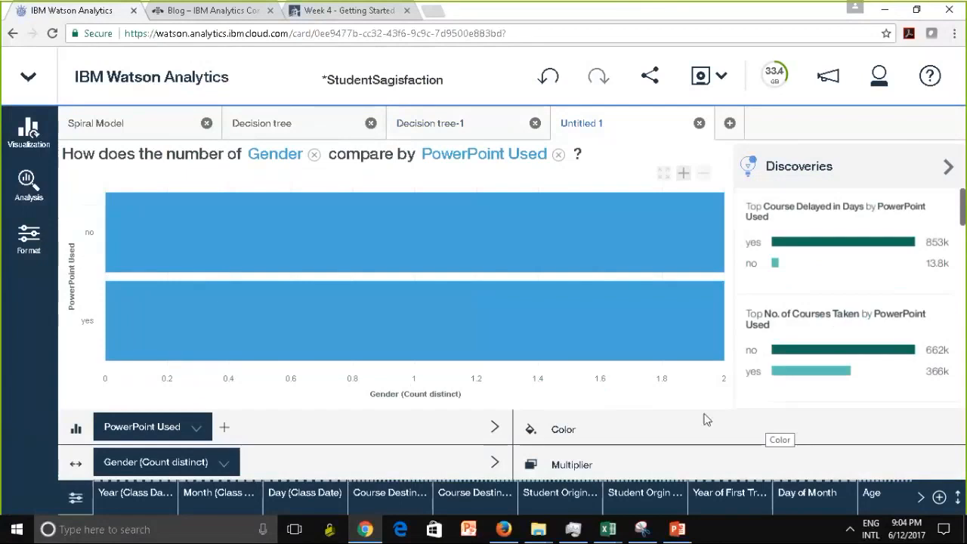
# From the Spiral Model, open the Courses driver as a Satisfaction comparison chart and set Gender as its Multiplier
pyautogui.click(106, 129)
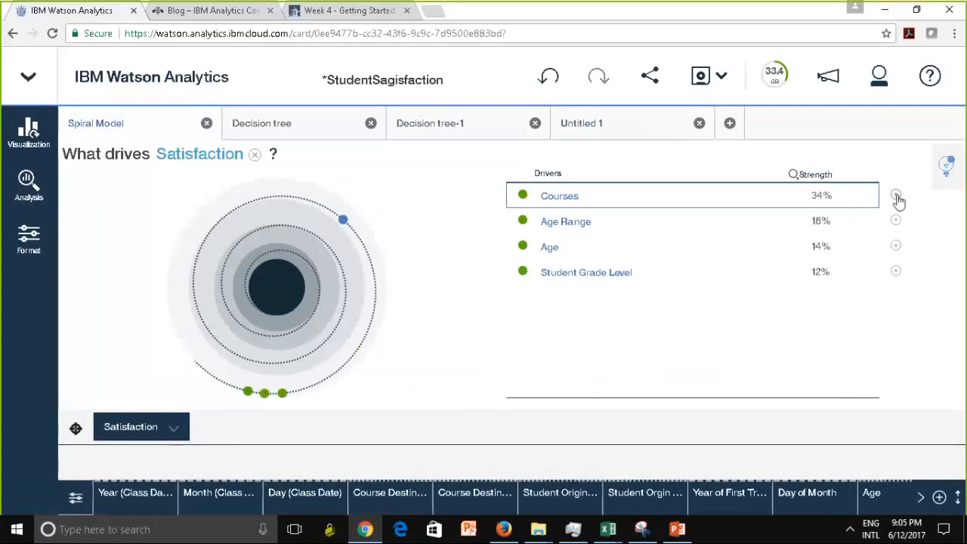
pyautogui.click(896, 196)
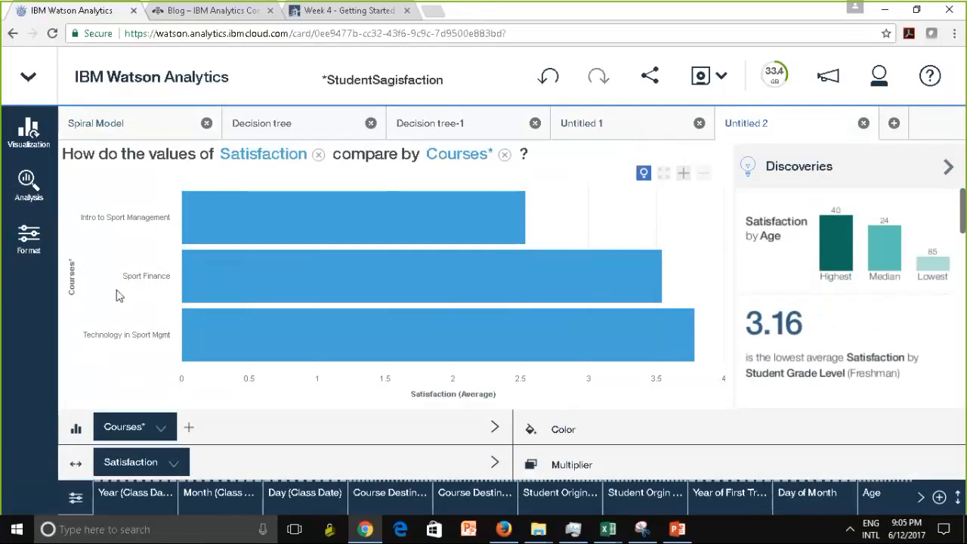
pyautogui.click(924, 507)
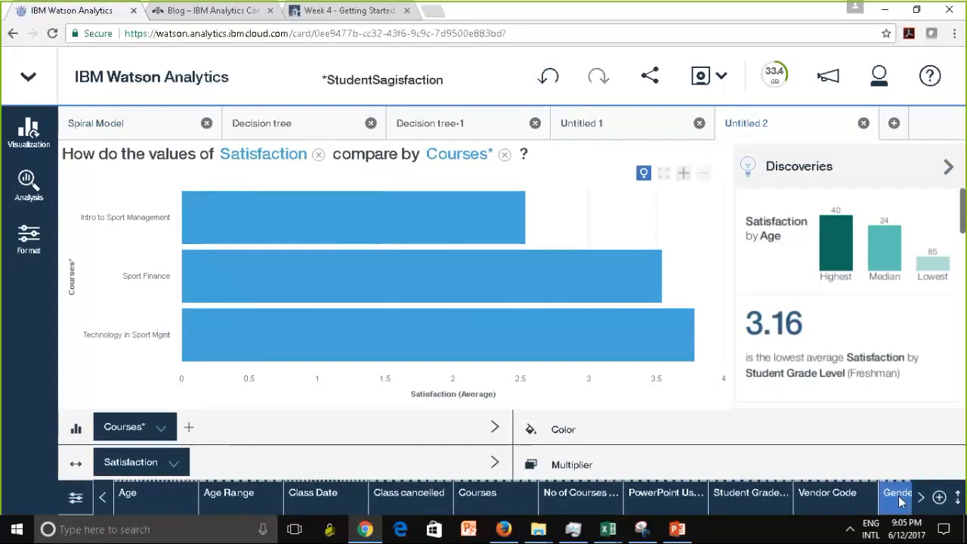
pyautogui.moveTo(899, 500); pyautogui.dragTo(541, 458)
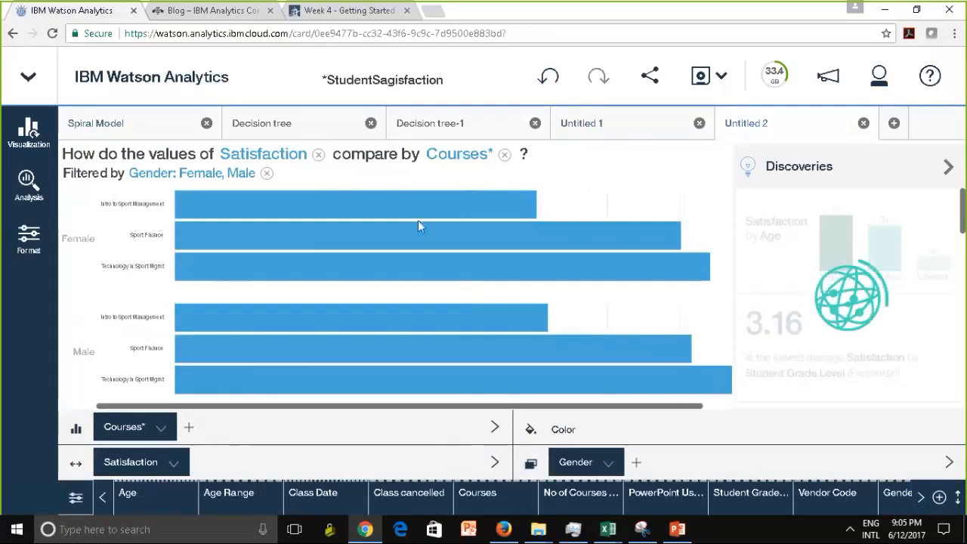
pyautogui.moveTo(416, 237)
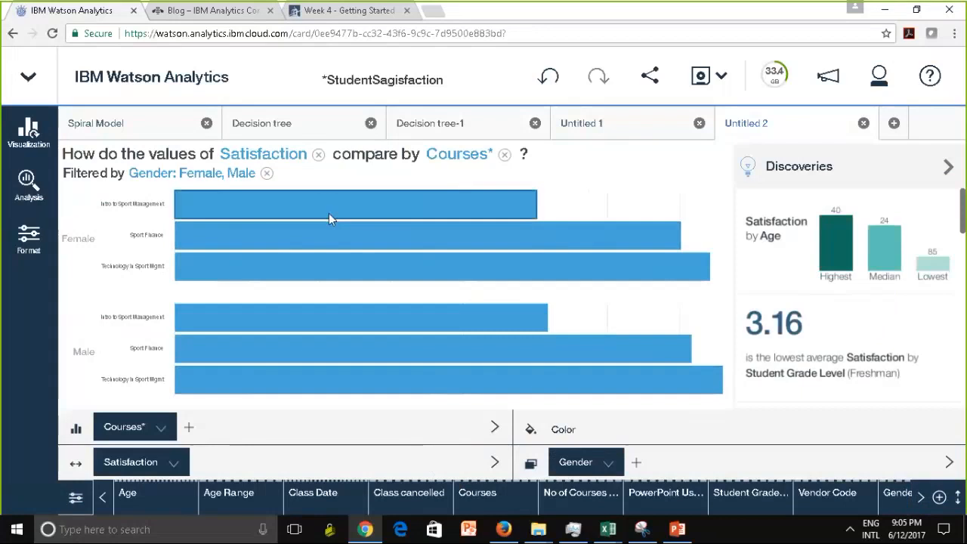
pyautogui.moveTo(328, 220)
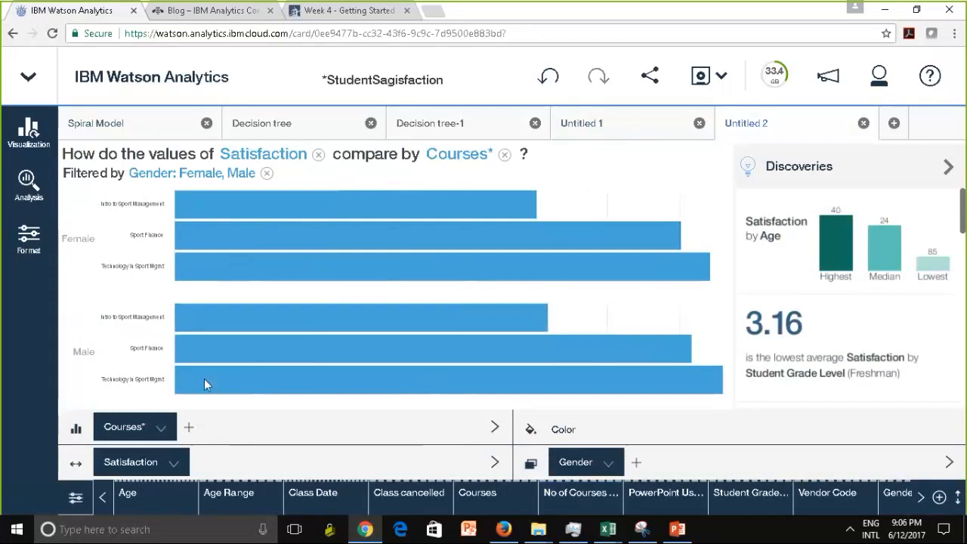
# Rename the Untitled 2 visualization as SatisfactionByCiourseByGender
pyautogui.click(761, 127)
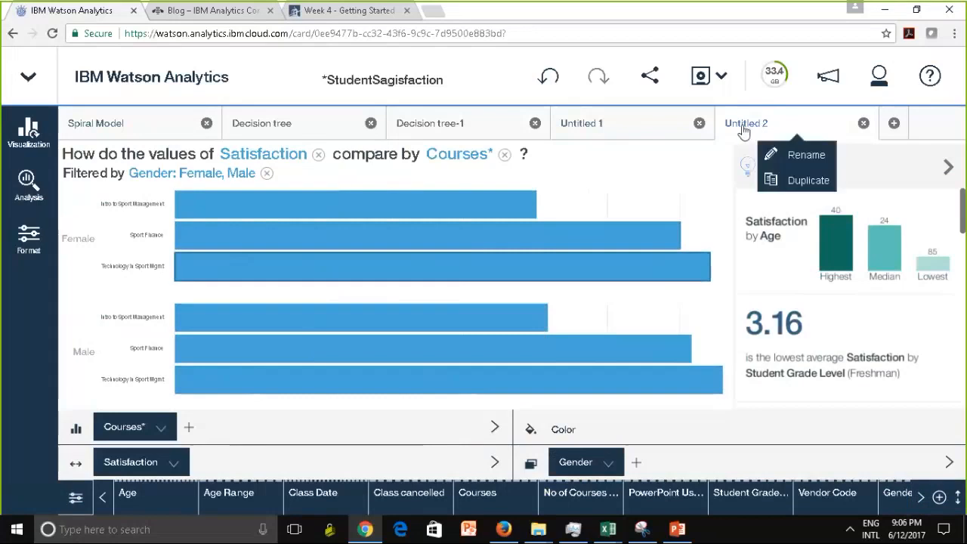
pyautogui.click(789, 154)
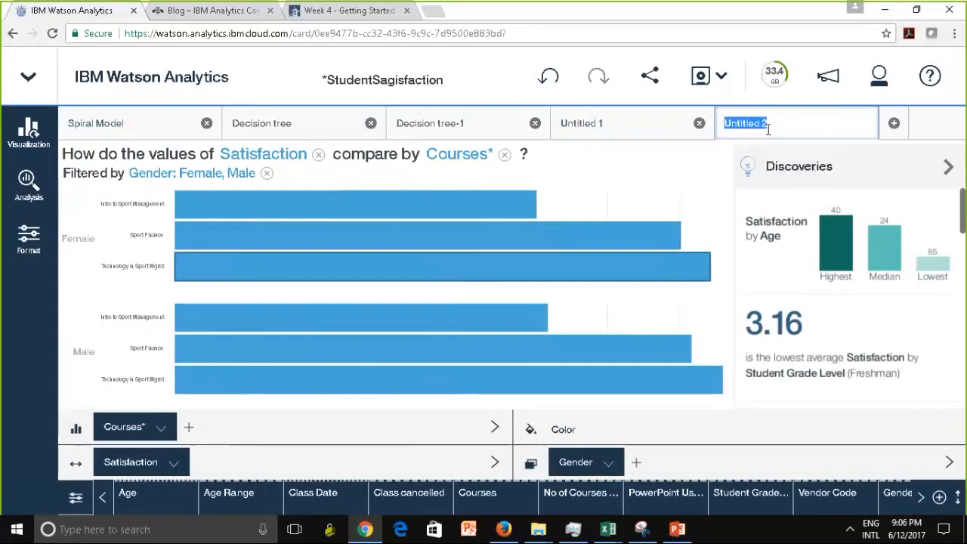
pyautogui.write('Sat')
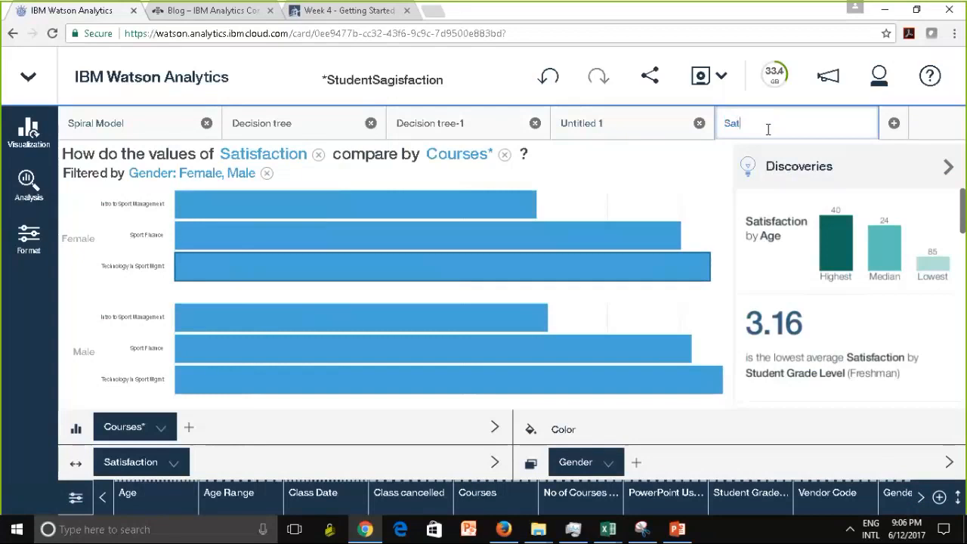
pyautogui.write('isfaction')
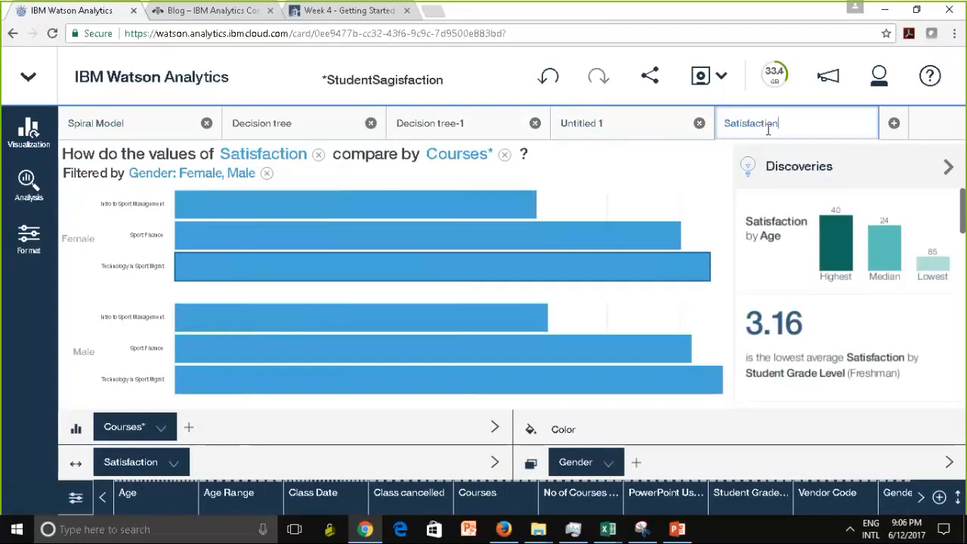
pyautogui.write('ByCiourseByGender')
pyautogui.click(562, 199)
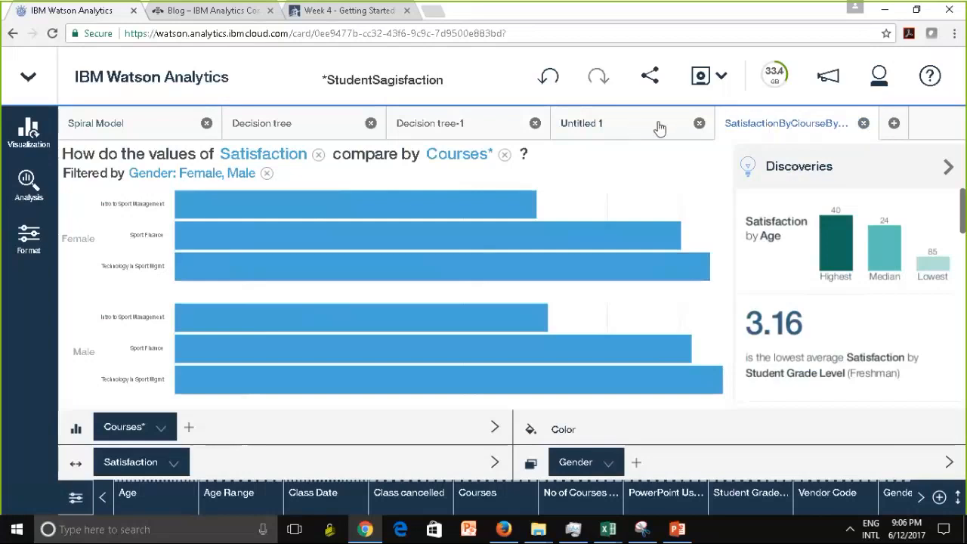
# Close the Untitled 1 visualization of Gender by PowerPoint Used, undo the closure, and close it again
pyautogui.click(634, 131)
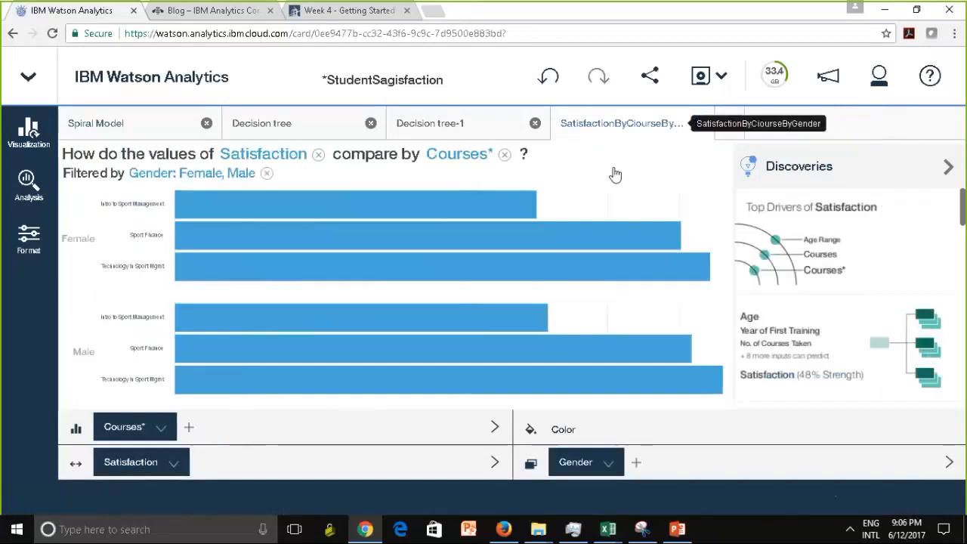
pyautogui.click(622, 124)
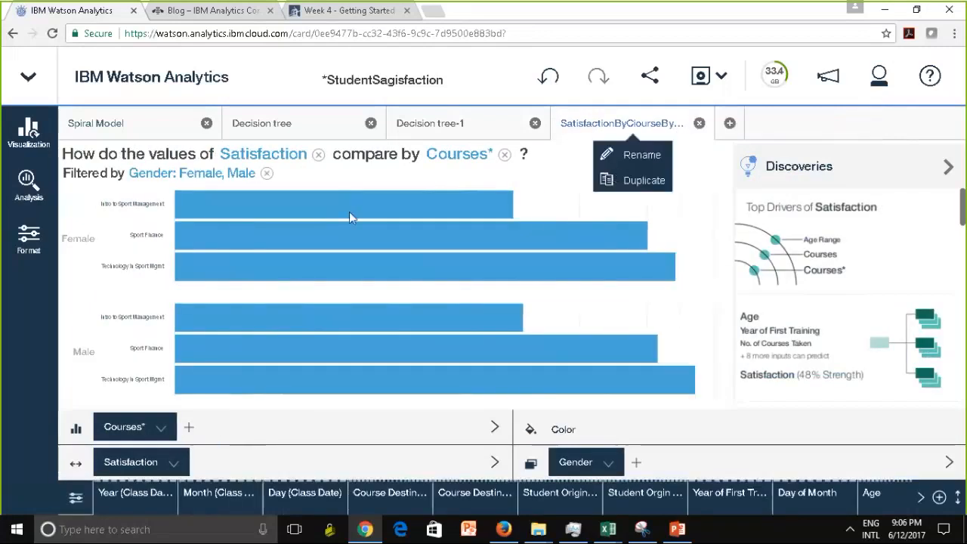
pyautogui.click(42, 283)
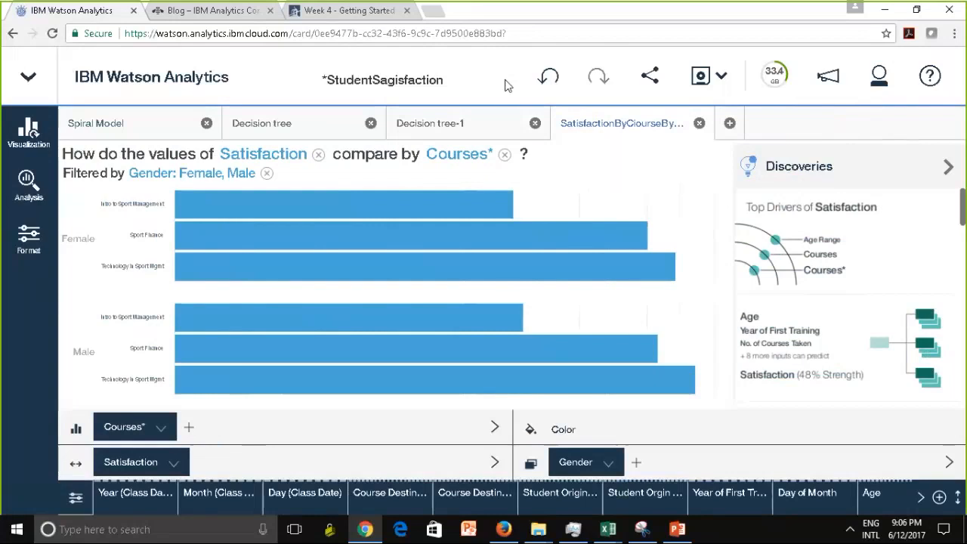
pyautogui.click(547, 79)
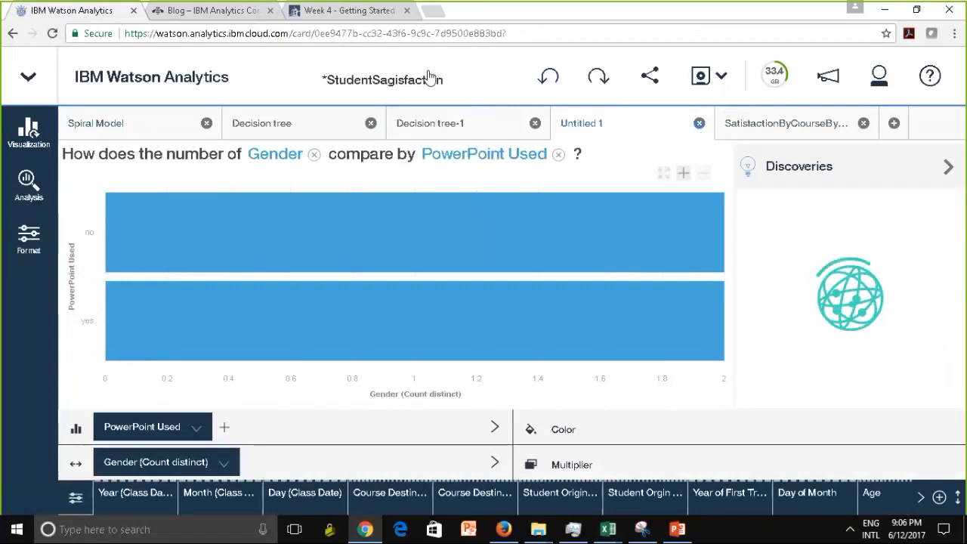
pyautogui.click(699, 122)
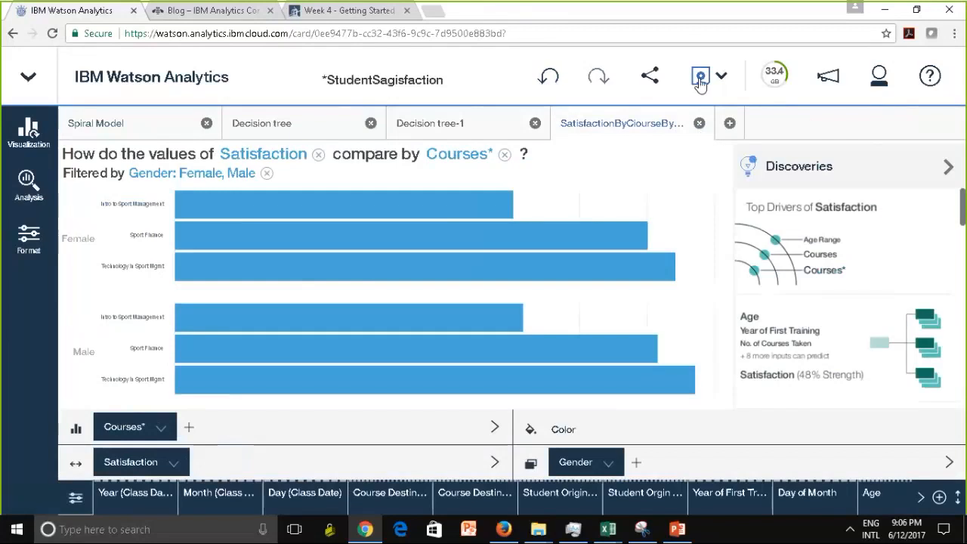
# Save the StudentSagisfaction discovery set, overriding the stored version
pyautogui.click(699, 78)
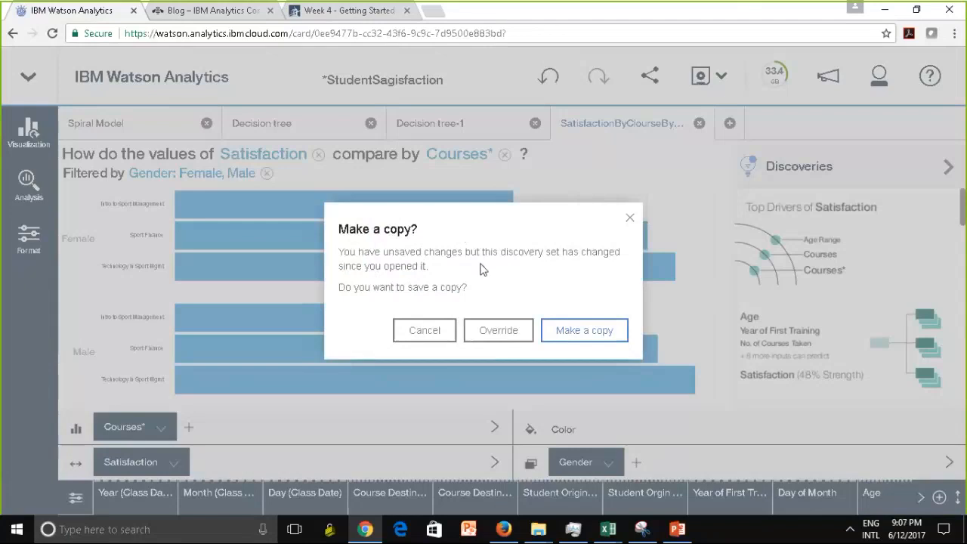
pyautogui.click(493, 333)
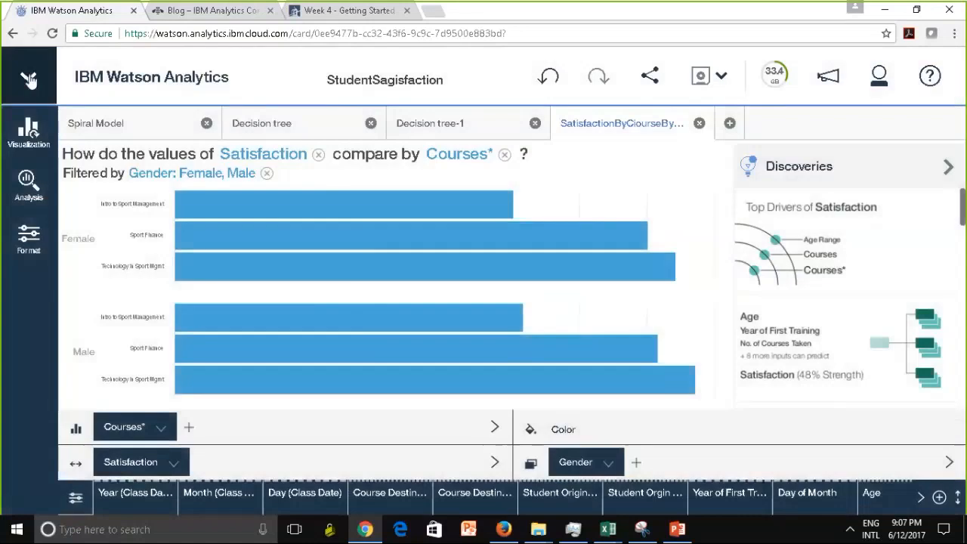
# Leave the discovery set for the Watson Analytics home page and open its Display area
pyautogui.click(29, 77)
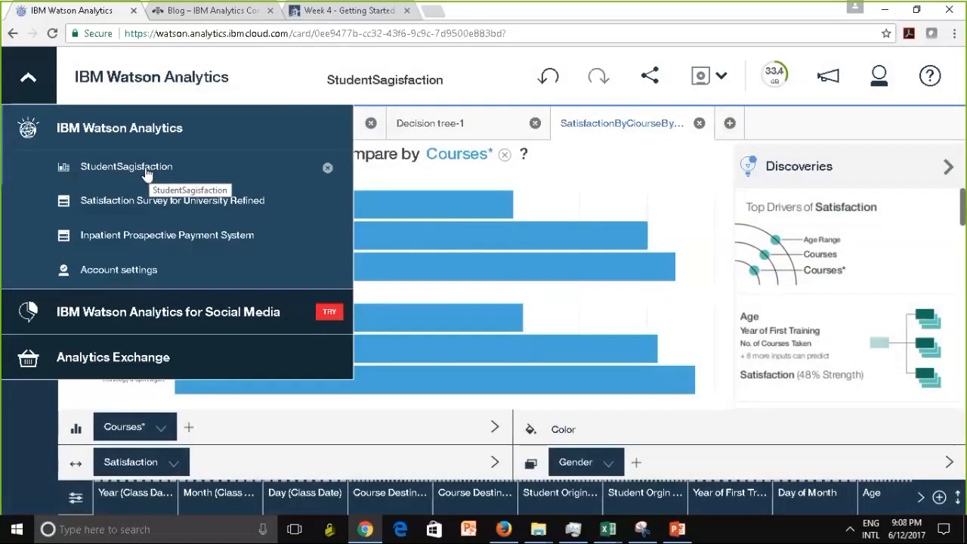
pyautogui.click(276, 86)
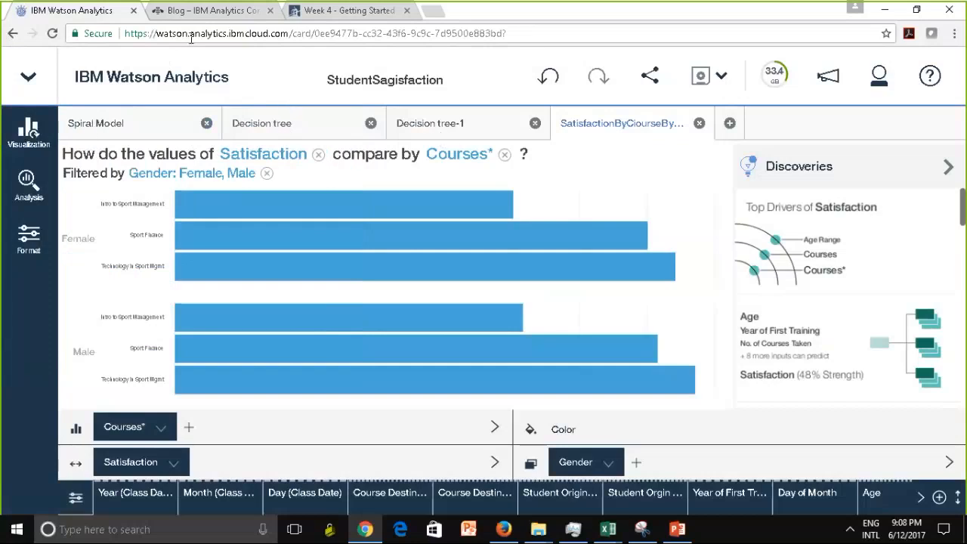
pyautogui.click(139, 86)
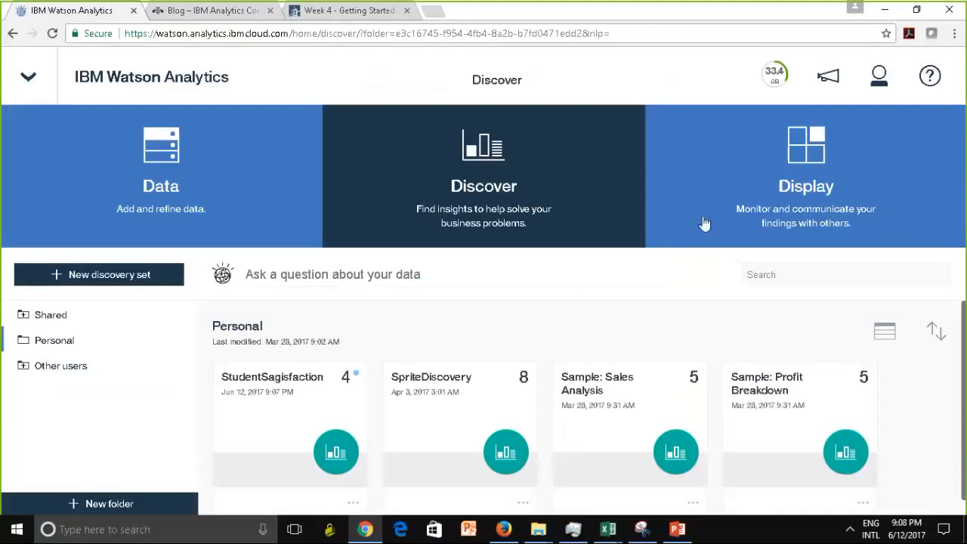
pyautogui.click(759, 196)
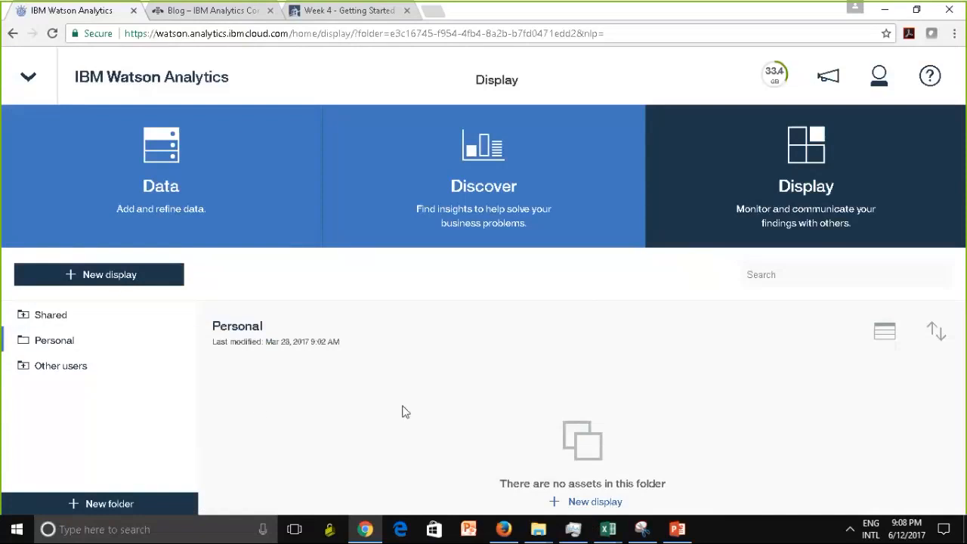
# Create a Dashboard display named UnivesitySatisfactionFindings with the layout of four equal cells
pyautogui.click(111, 281)
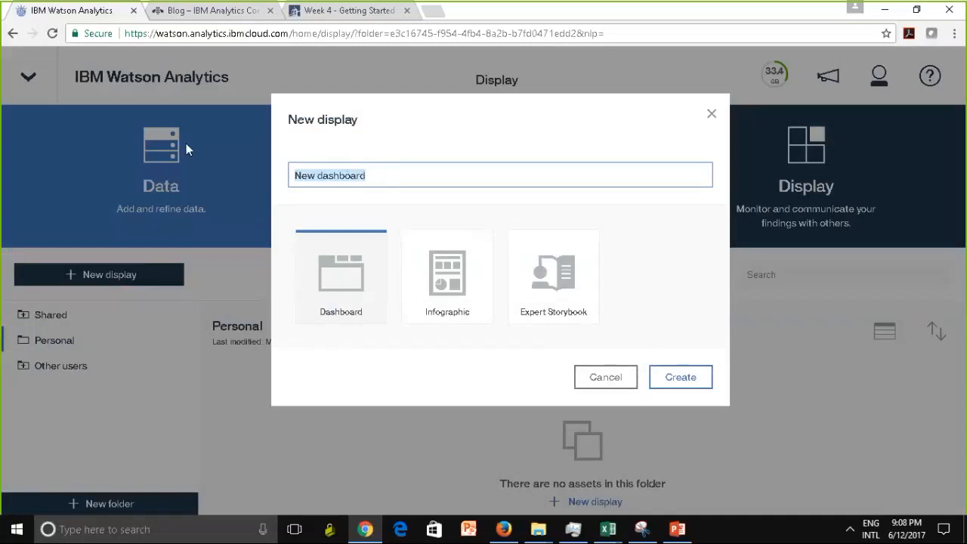
pyautogui.write('Unive')
pyautogui.write('sitySatisfactionFindings')
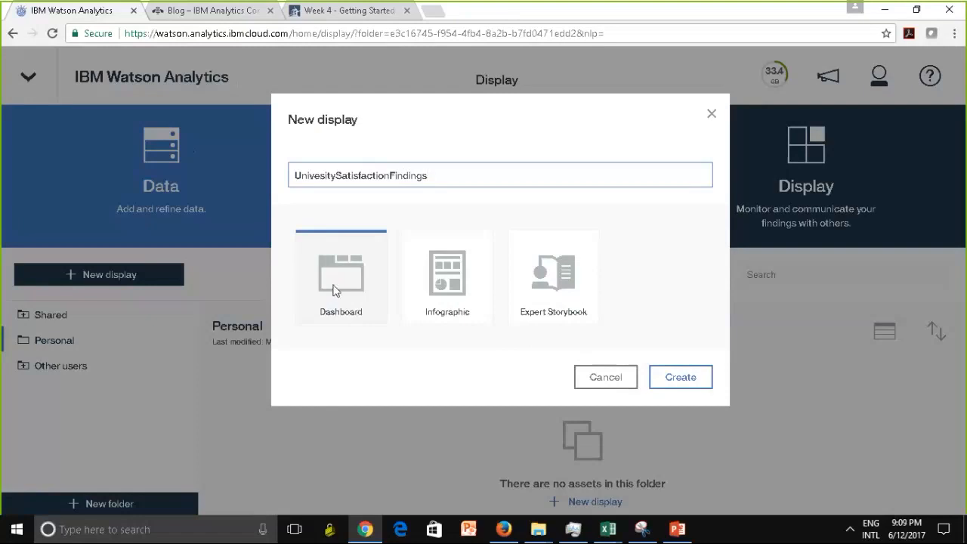
pyautogui.click(698, 377)
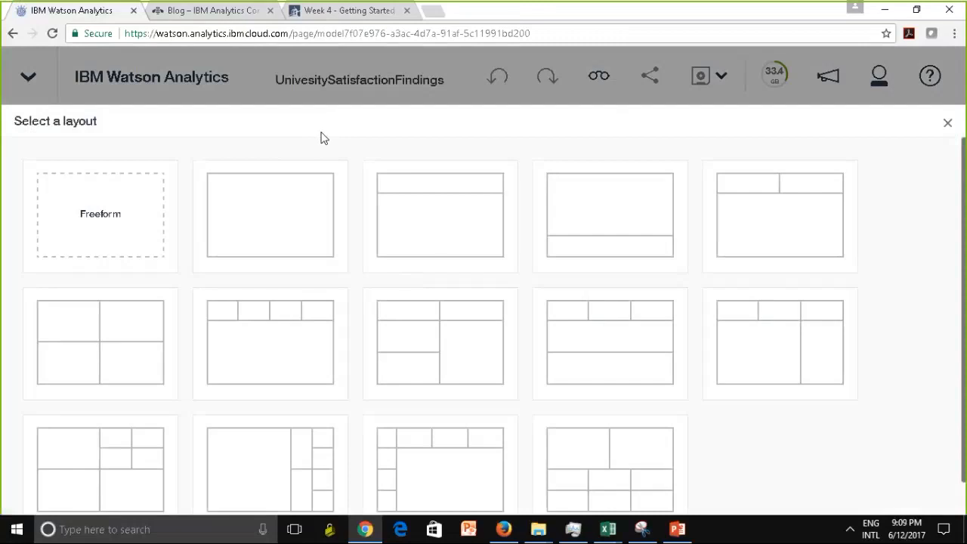
pyautogui.click(82, 363)
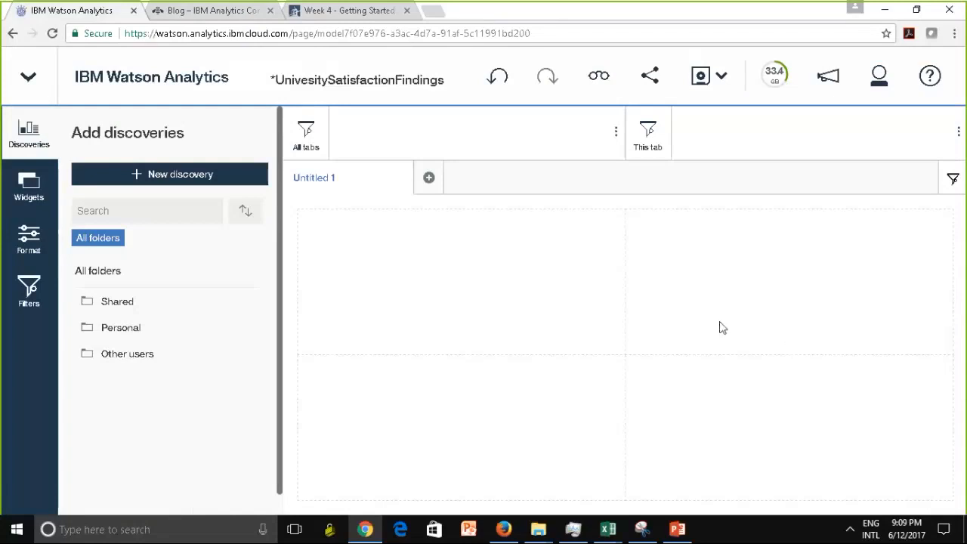
# Browse the Personal folder for discoveries to add and expand the StudentSagisfaction set
pyautogui.click(119, 330)
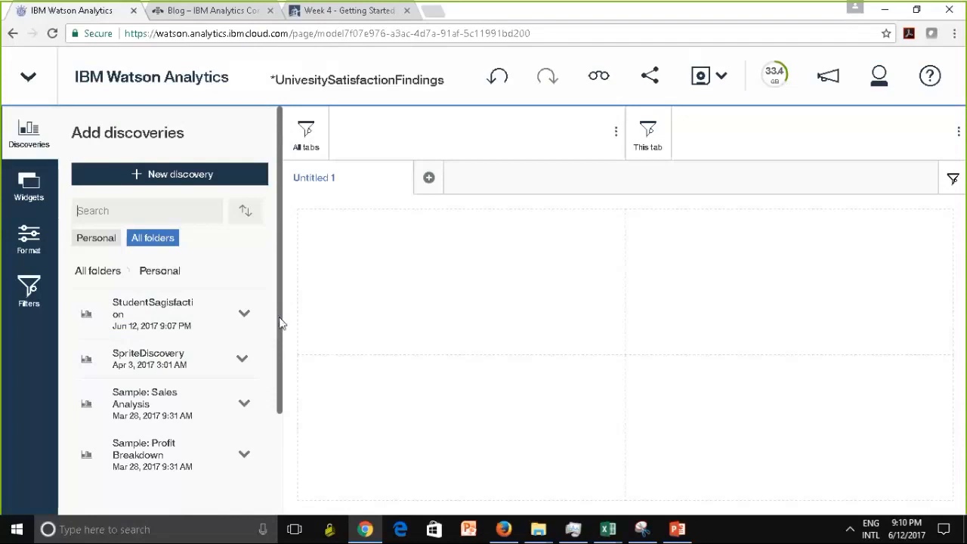
pyautogui.scroll(-1, 278, 333)
pyautogui.moveTo(278, 336); pyautogui.dragTo(280, 363)
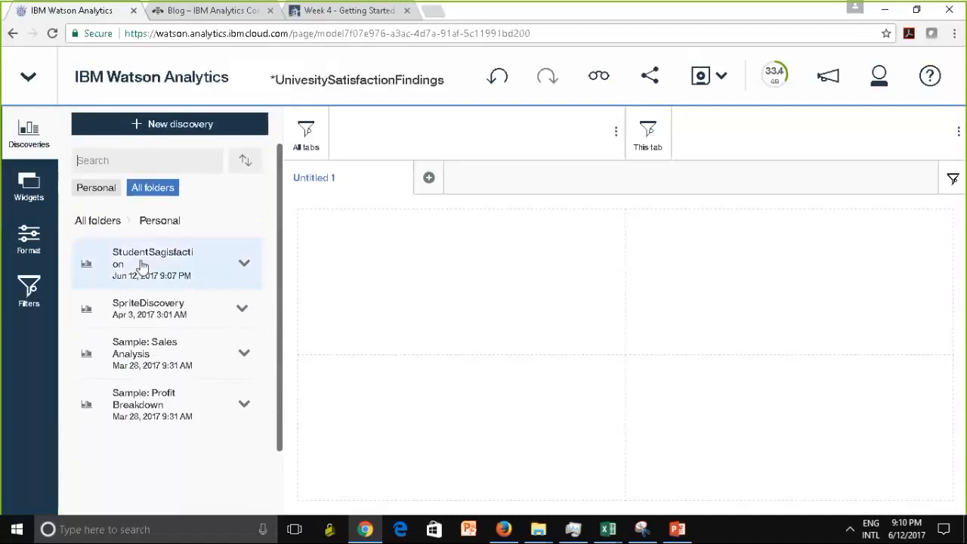
pyautogui.click(244, 268)
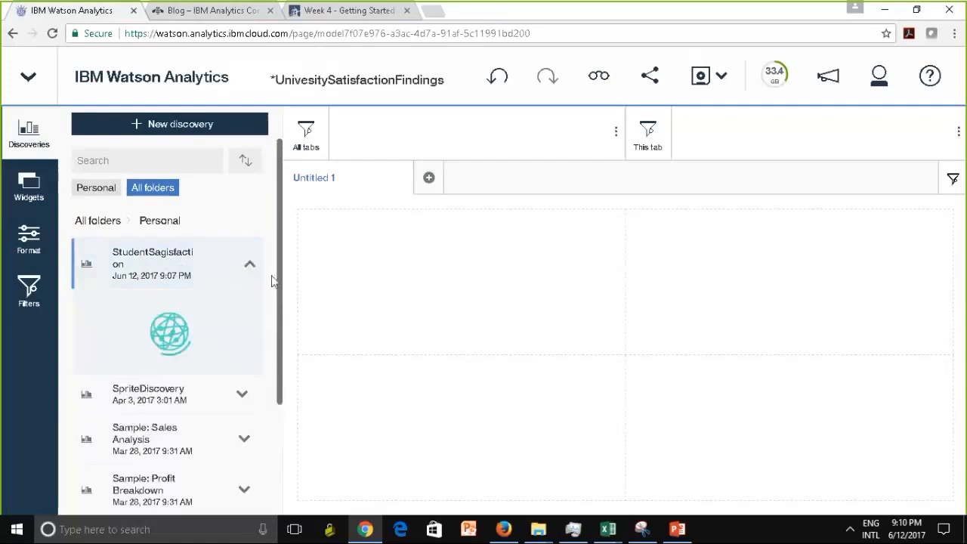
pyautogui.moveTo(279, 290); pyautogui.dragTo(279, 323)
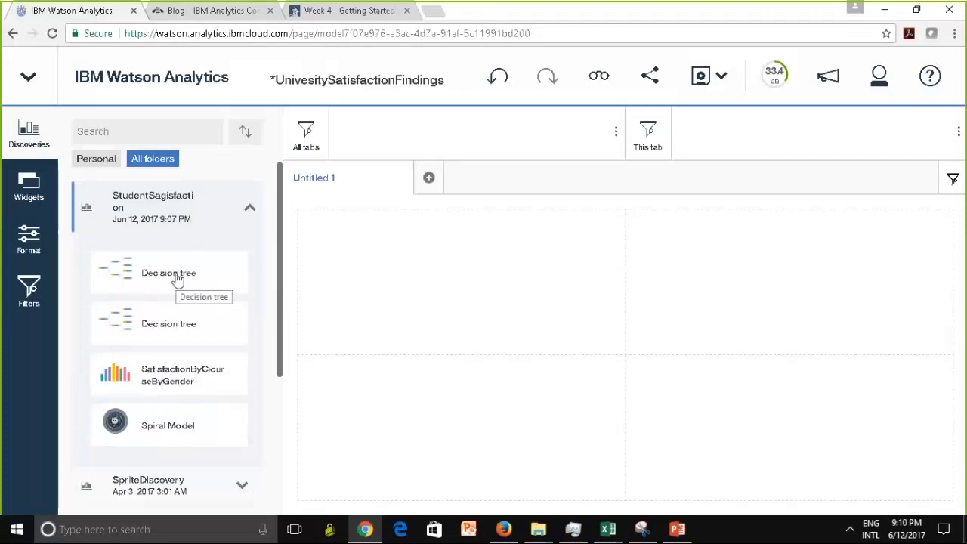
# Place the first Decision tree in the dashboard's upper-left cell, SatisfactionByCiourseByGender in the upper-right and the Spiral Model in the lower-left
pyautogui.click(146, 274)
pyautogui.moveTo(147, 273); pyautogui.dragTo(462, 278)
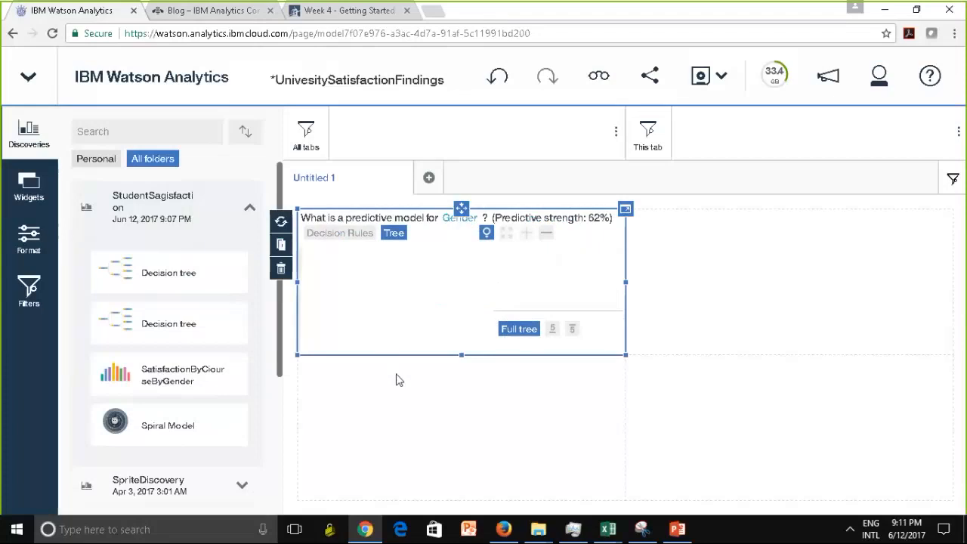
pyautogui.click(353, 411)
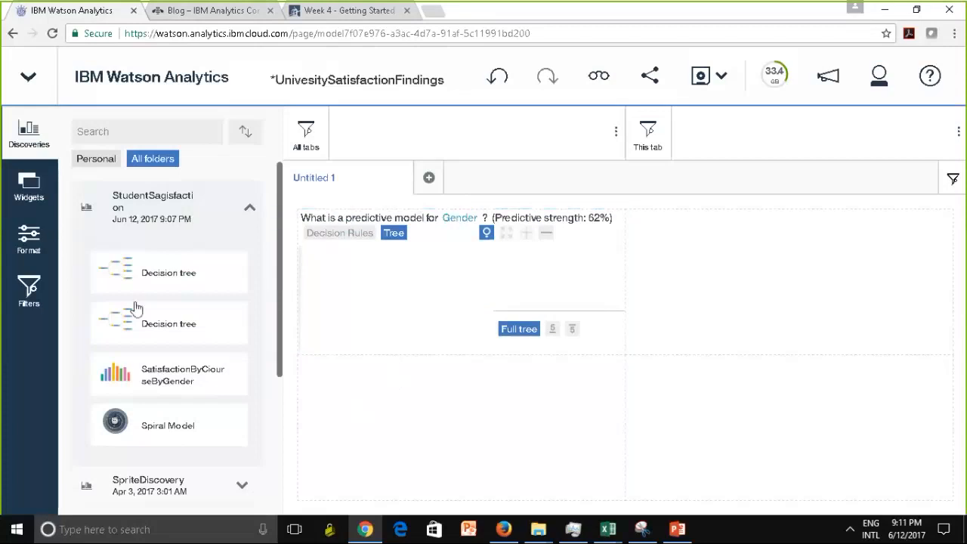
pyautogui.moveTo(130, 373); pyautogui.dragTo(785, 278)
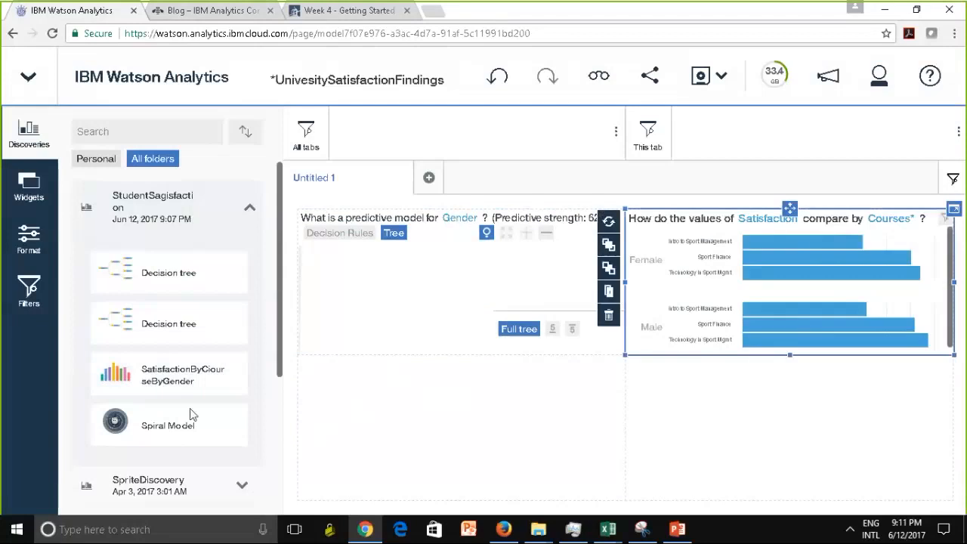
pyautogui.moveTo(118, 428); pyautogui.dragTo(362, 413)
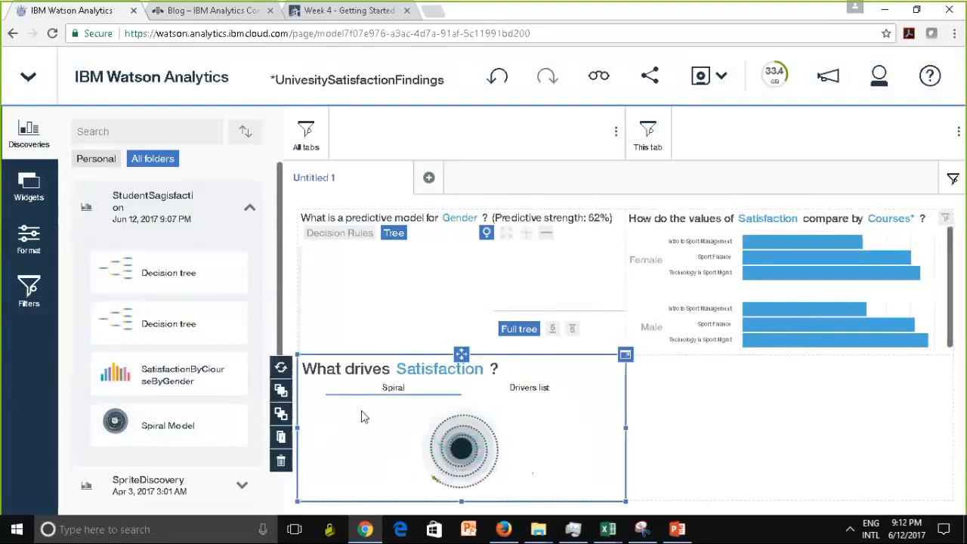
# Add a second dashboard tab with the single-cell layout and fill it with the second Decision tree
pyautogui.click(430, 179)
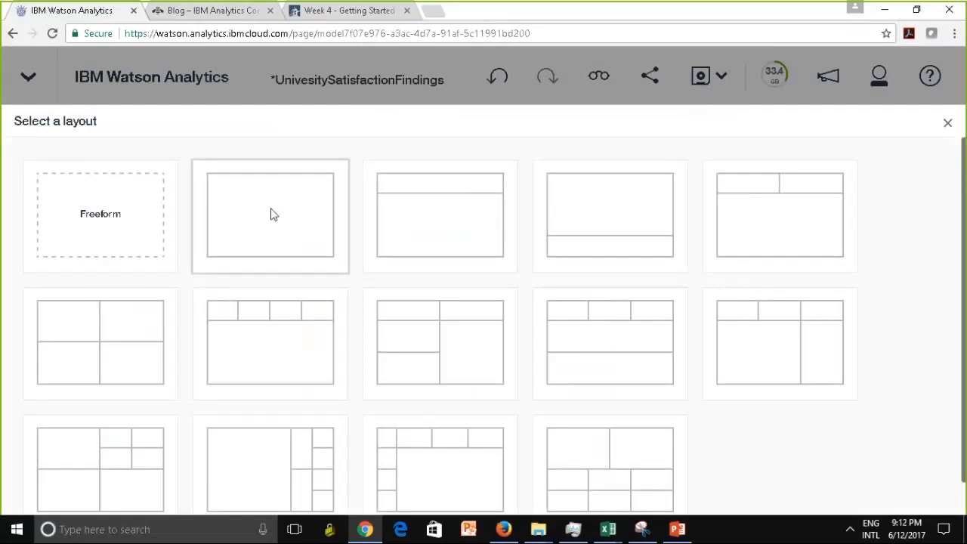
pyautogui.click(273, 215)
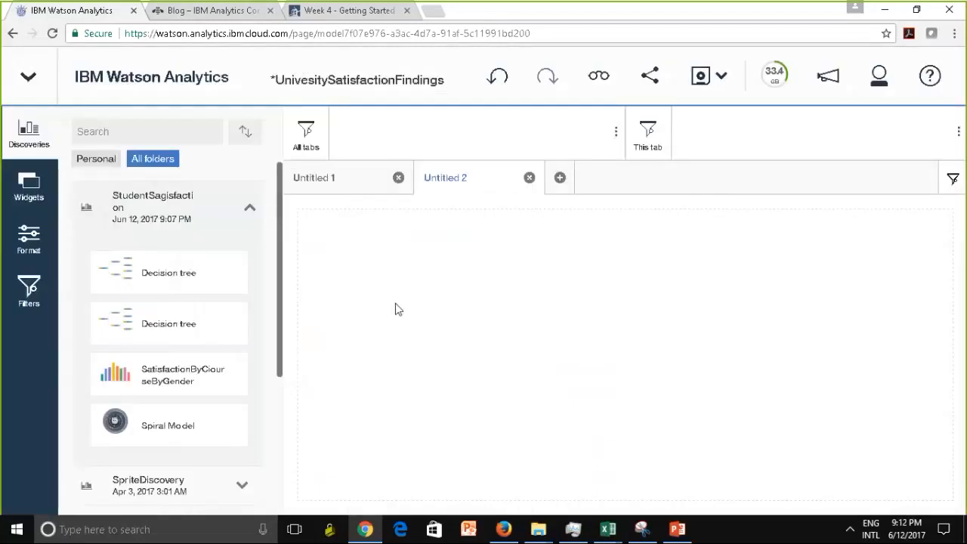
pyautogui.moveTo(123, 323); pyautogui.dragTo(627, 360)
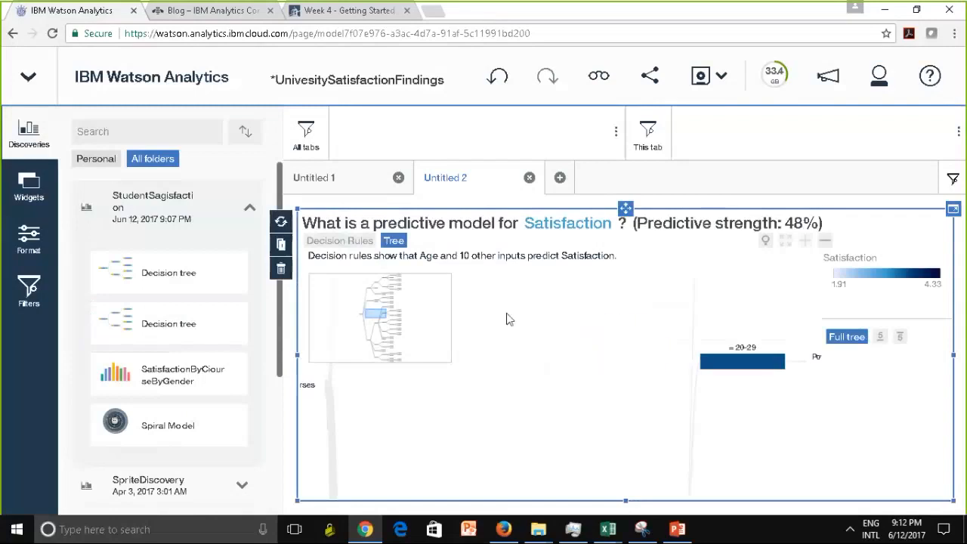
# Save the dashboard as UnivesitySatisfactionFindings in the Personal folder
pyautogui.click(707, 82)
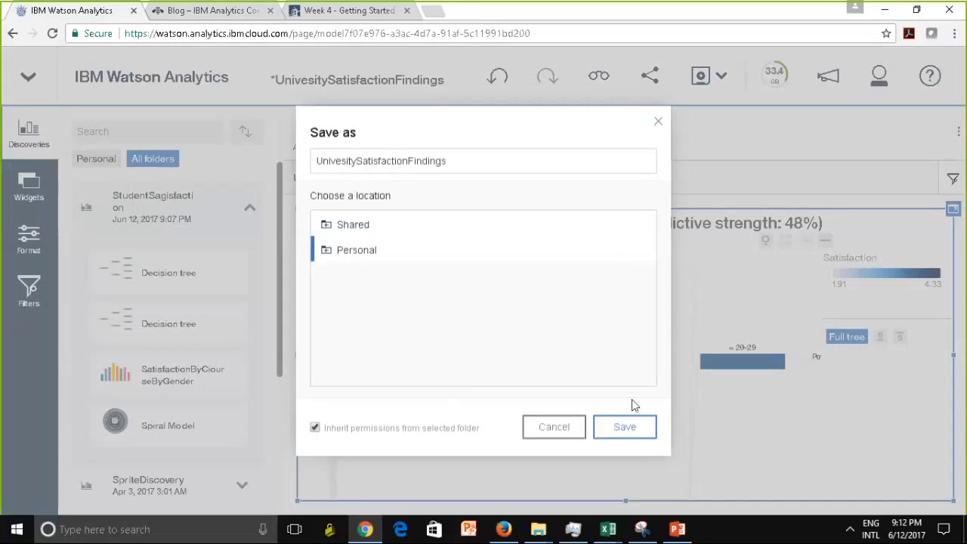
pyautogui.click(622, 428)
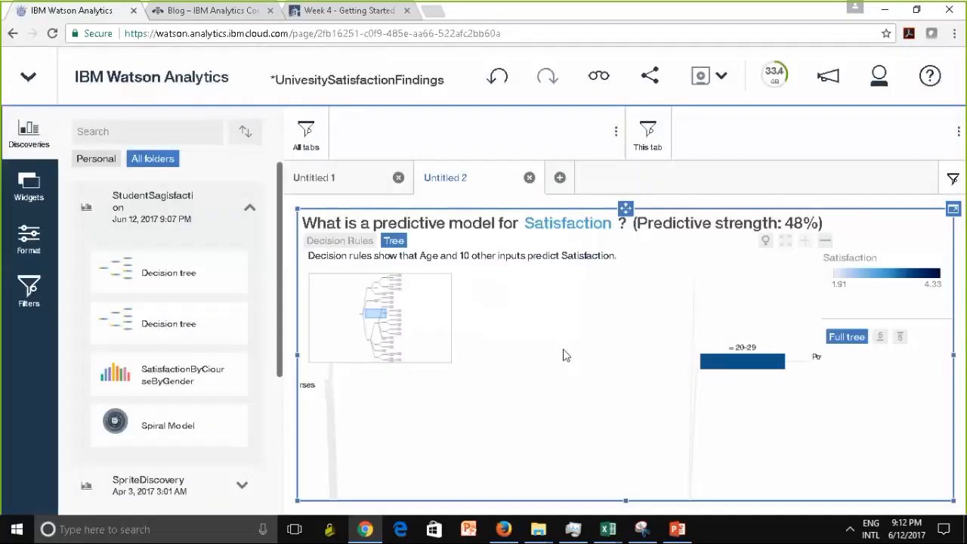
# Switch the dashboard to view mode and collapse the PowerPoint Used "no" node under the 20-29 branch
pyautogui.click(603, 88)
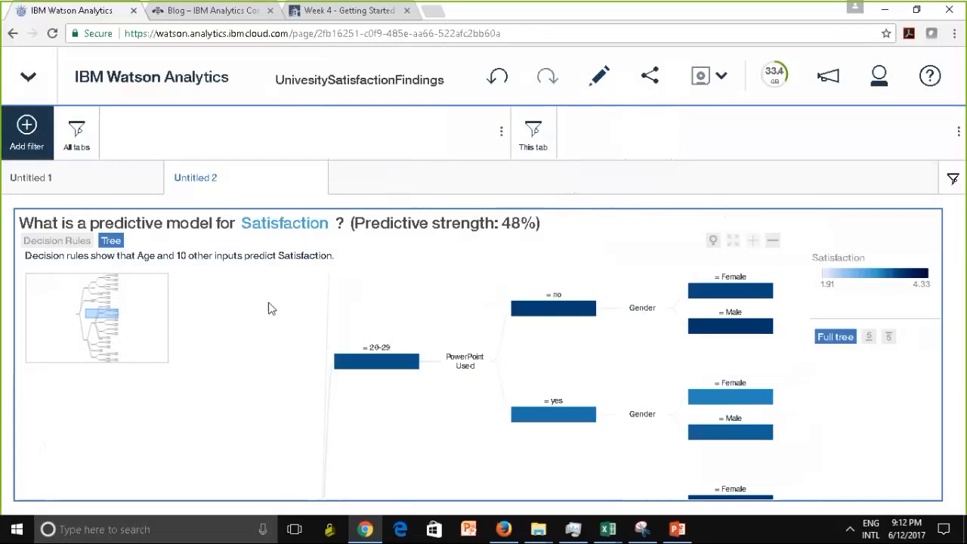
pyautogui.click(565, 309)
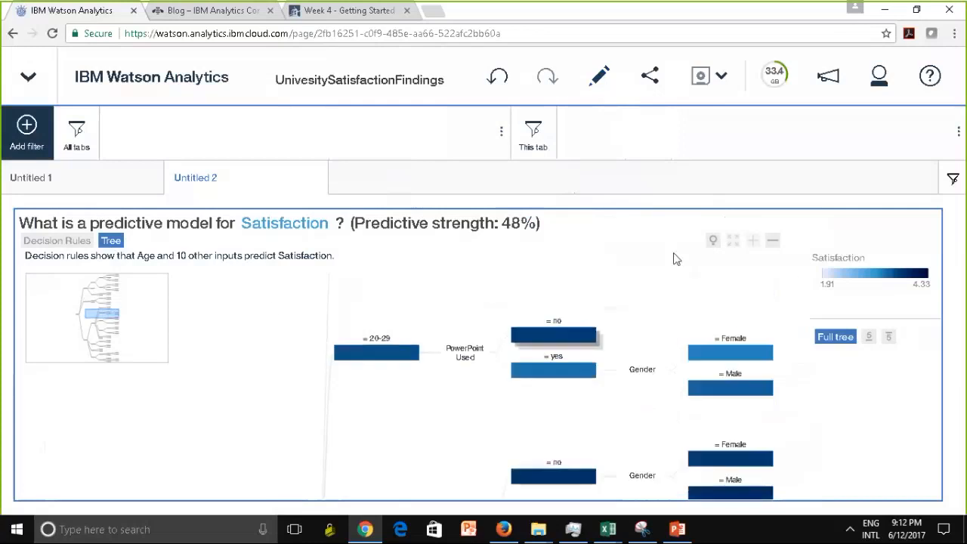
# Return the dashboard to edit mode and open the Untitled 1 tab, dismissing its rename and duplicate options
pyautogui.click(602, 79)
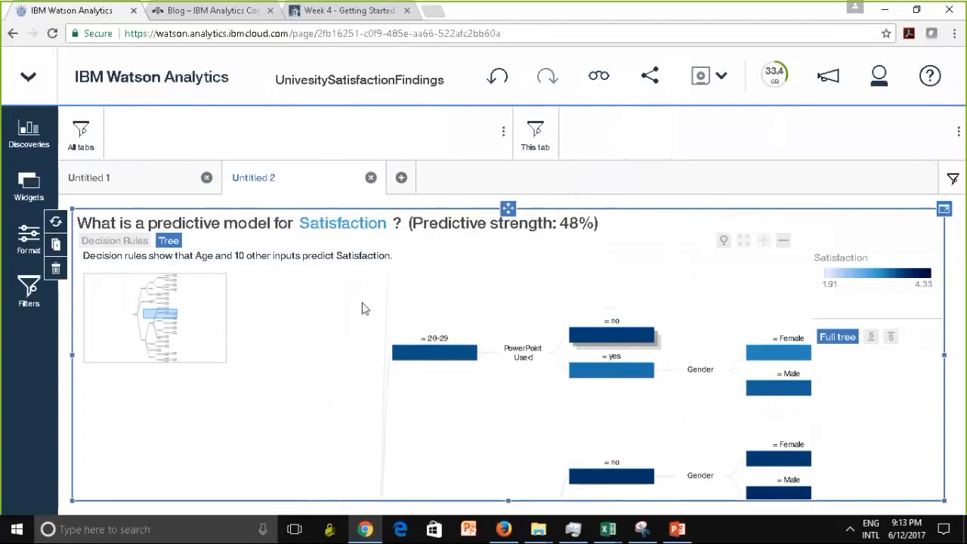
pyautogui.click(115, 180)
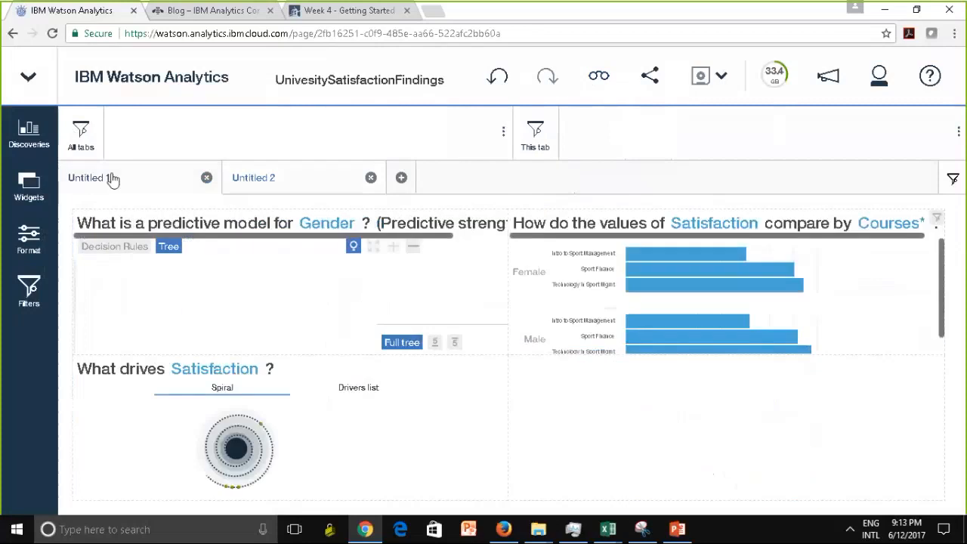
pyautogui.click(113, 175)
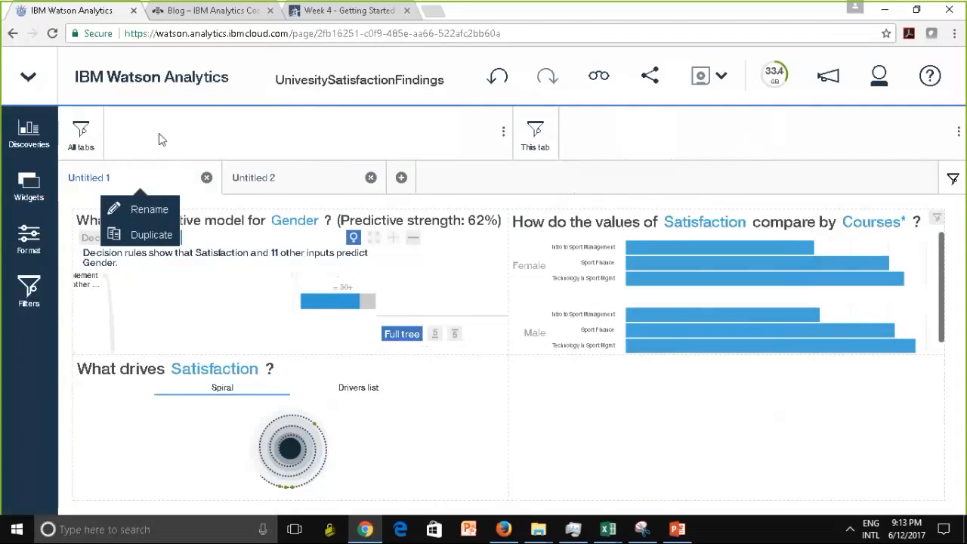
pyautogui.click(158, 139)
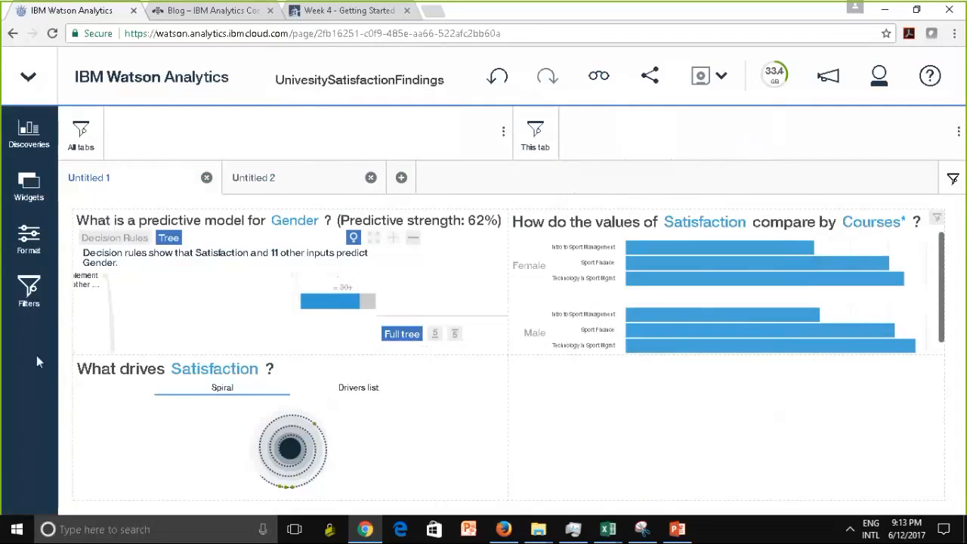
# Add Courses as a filter applied to all dashboard tabs and close the list of available filters
pyautogui.click(28, 295)
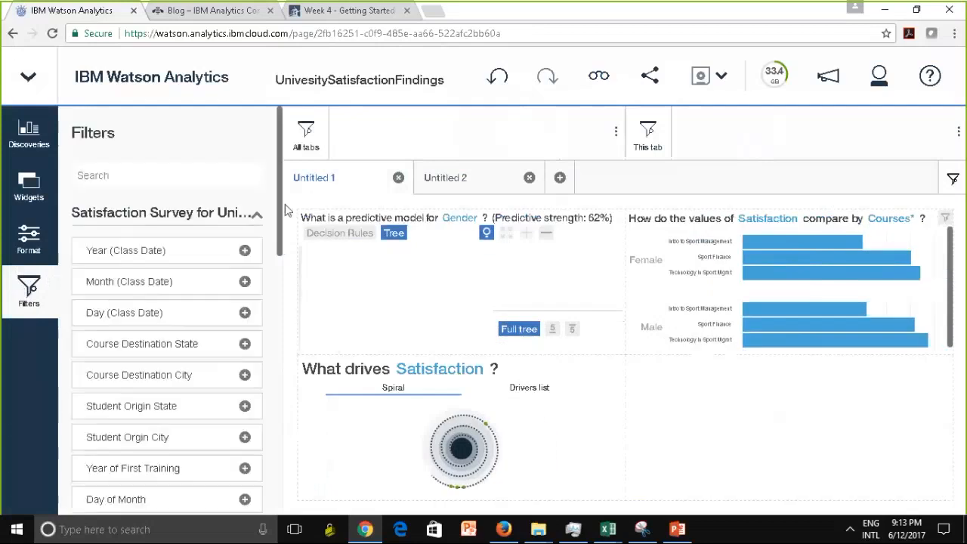
pyautogui.moveTo(278, 249); pyautogui.dragTo(280, 317)
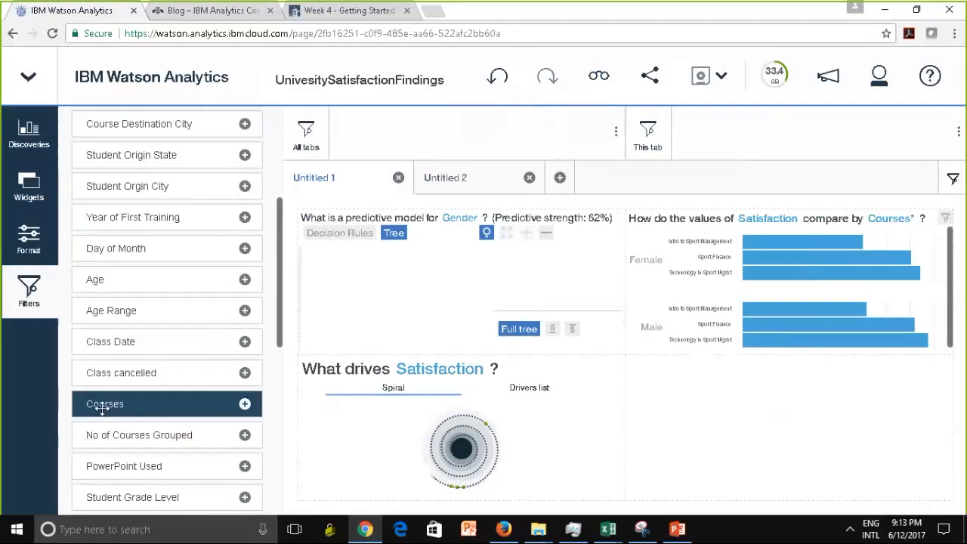
pyautogui.moveTo(103, 408); pyautogui.dragTo(366, 128)
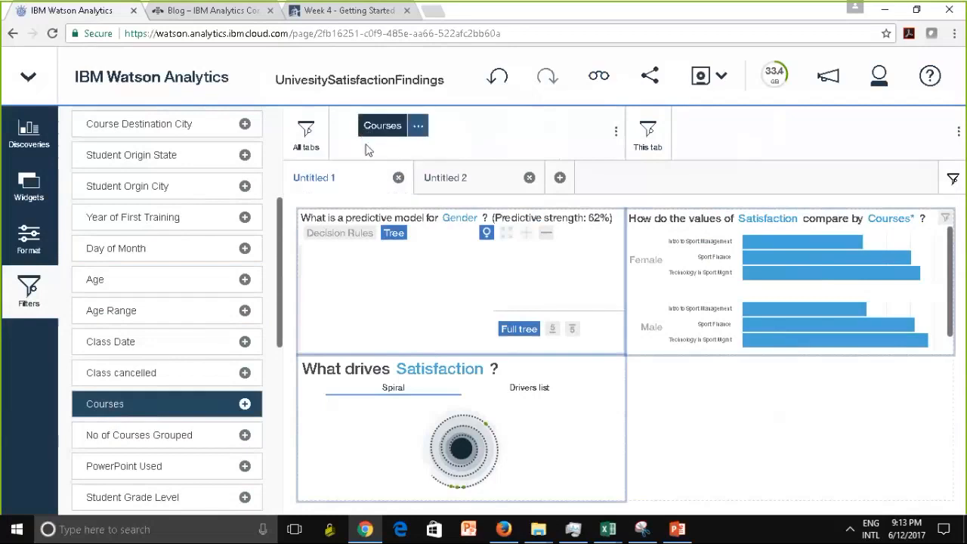
pyautogui.click(16, 297)
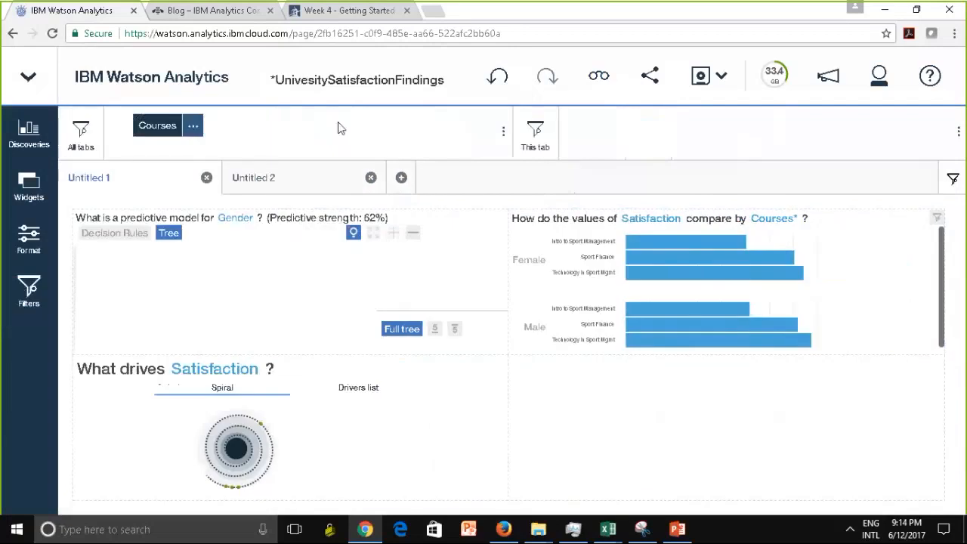
# Limit the all-tabs Courses filter to Technology in Sport Mgmt and Sport Finance
pyautogui.click(194, 130)
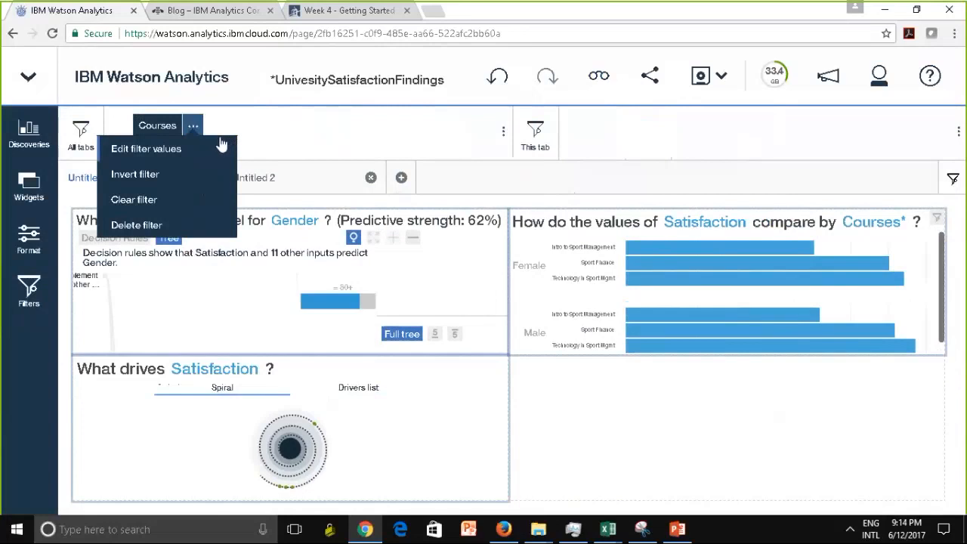
pyautogui.click(153, 150)
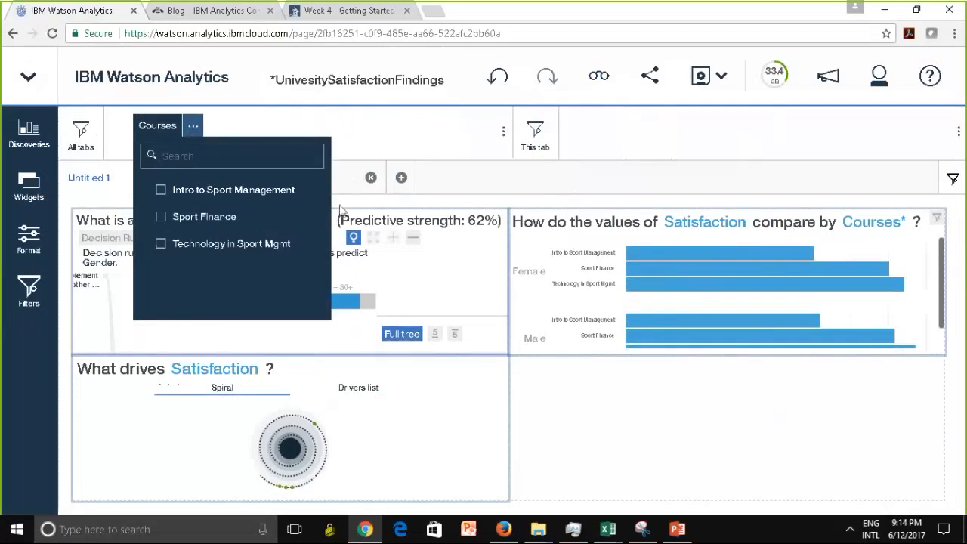
pyautogui.click(160, 246)
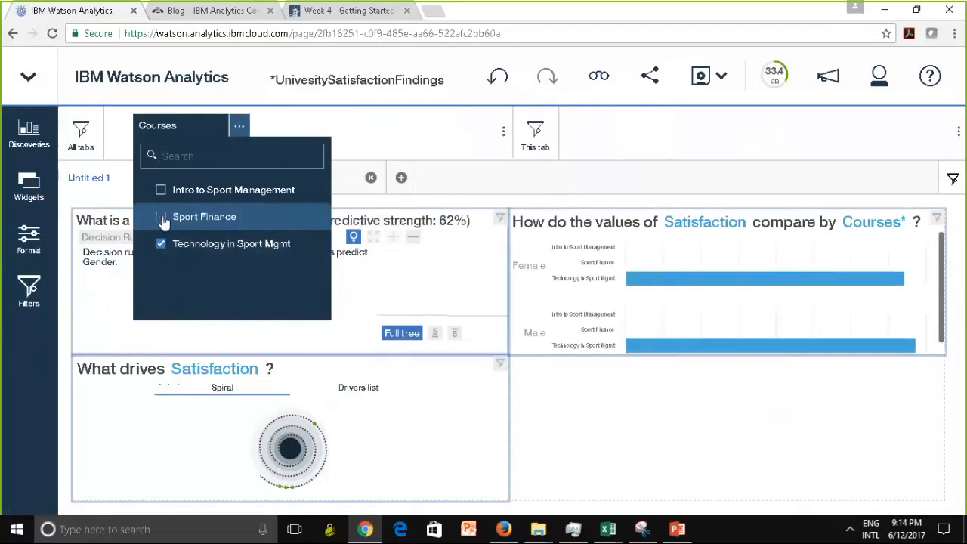
pyautogui.click(161, 218)
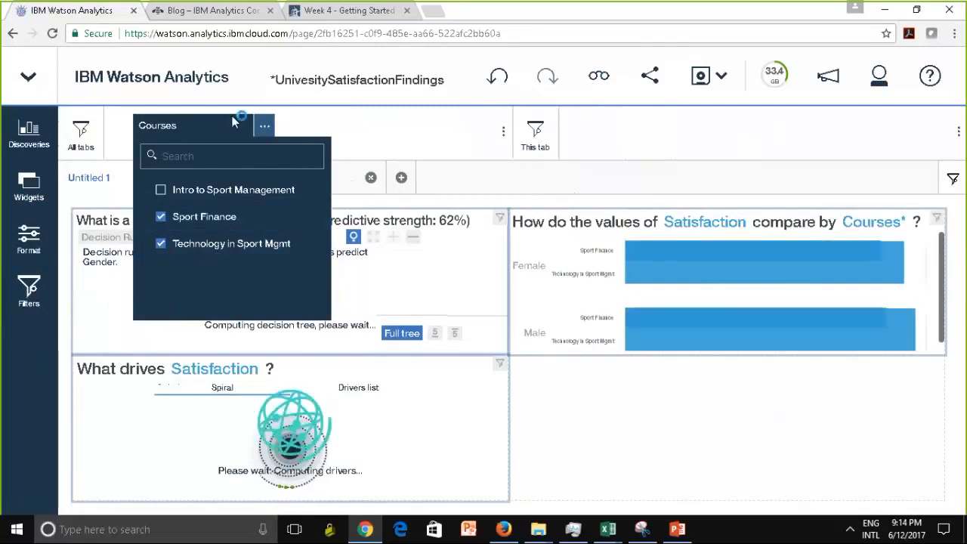
pyautogui.click(384, 128)
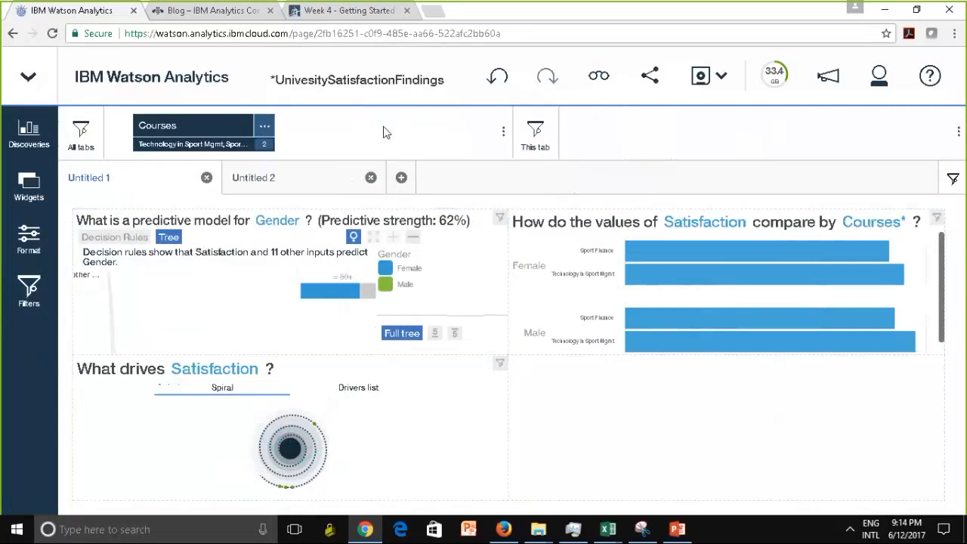
# On the Untitled 2 tab, examine the filtered Satisfaction decision tree from All Records to the 20-29 branch, toggling its PowerPoint Used "no" node
pyautogui.click(270, 183)
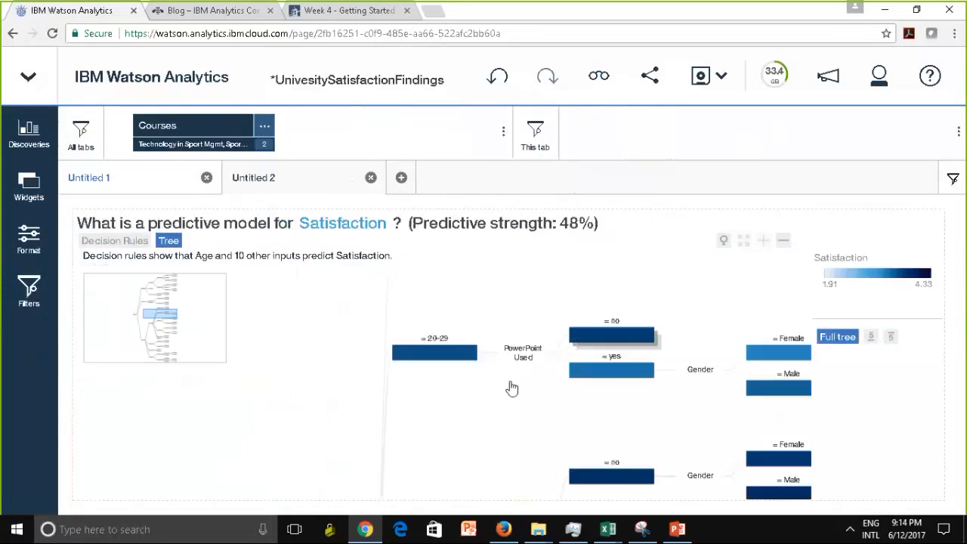
pyautogui.moveTo(460, 359); pyautogui.dragTo(476, 365)
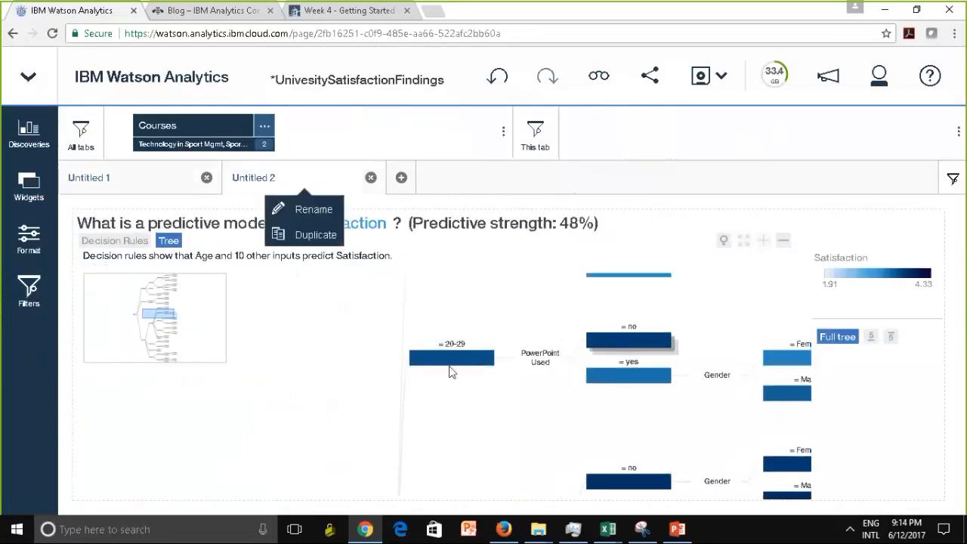
pyautogui.click(632, 347)
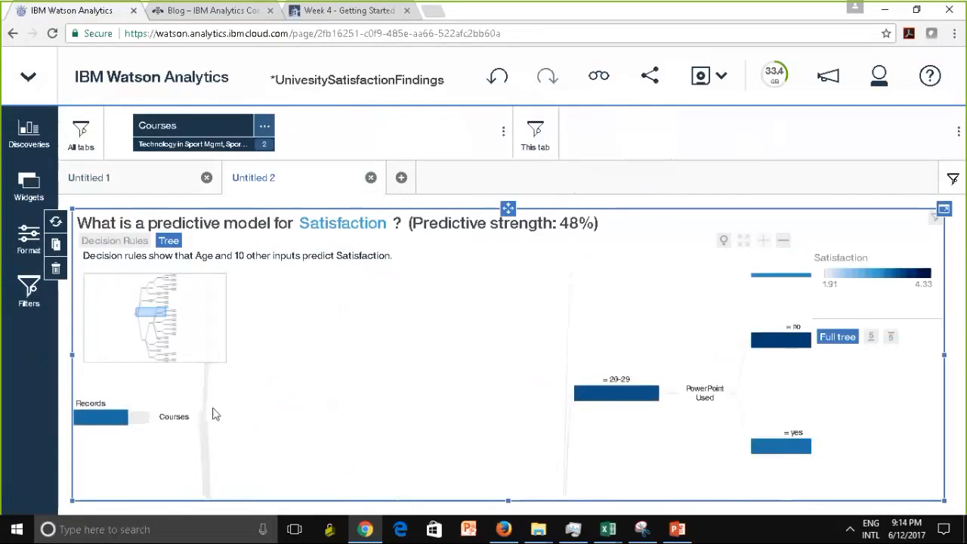
pyautogui.moveTo(208, 413); pyautogui.dragTo(253, 395)
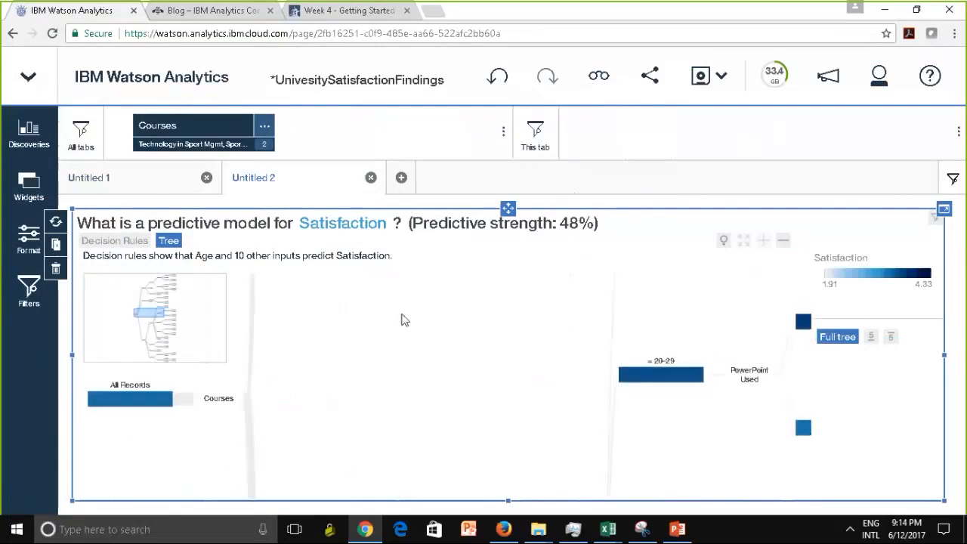
pyautogui.moveTo(265, 313); pyautogui.dragTo(257, 434)
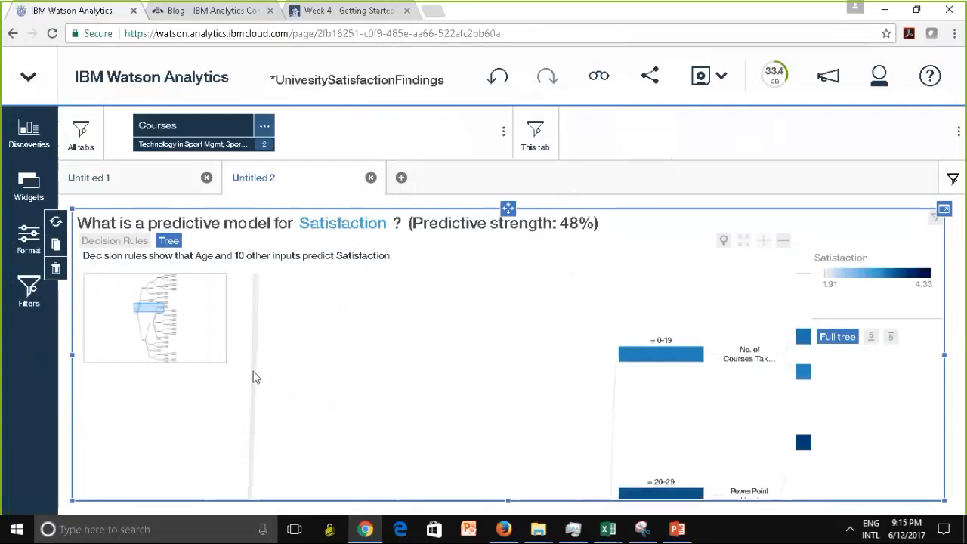
pyautogui.moveTo(254, 374); pyautogui.dragTo(281, 309)
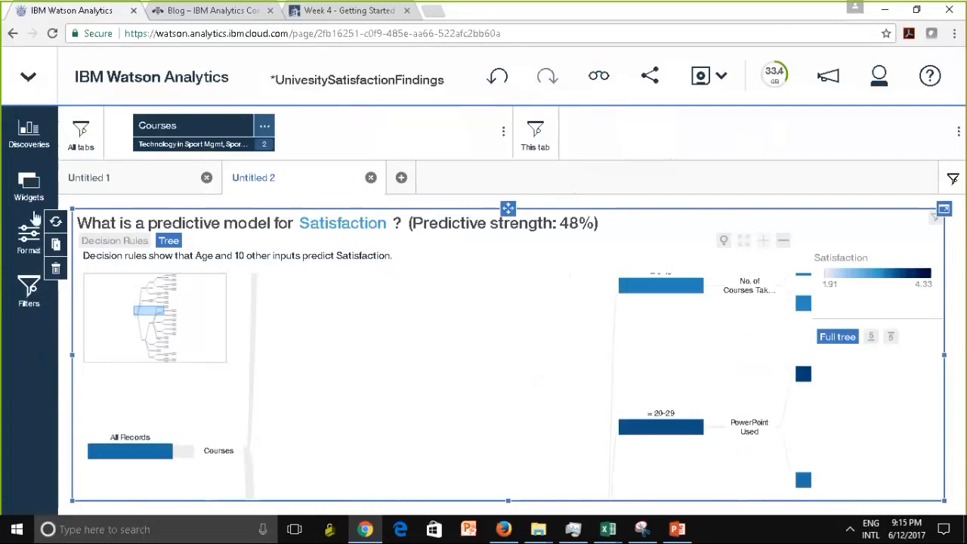
# Add a Class cancelled filter that applies only to the Untitled 2 tab and set its value to No
pyautogui.click(23, 292)
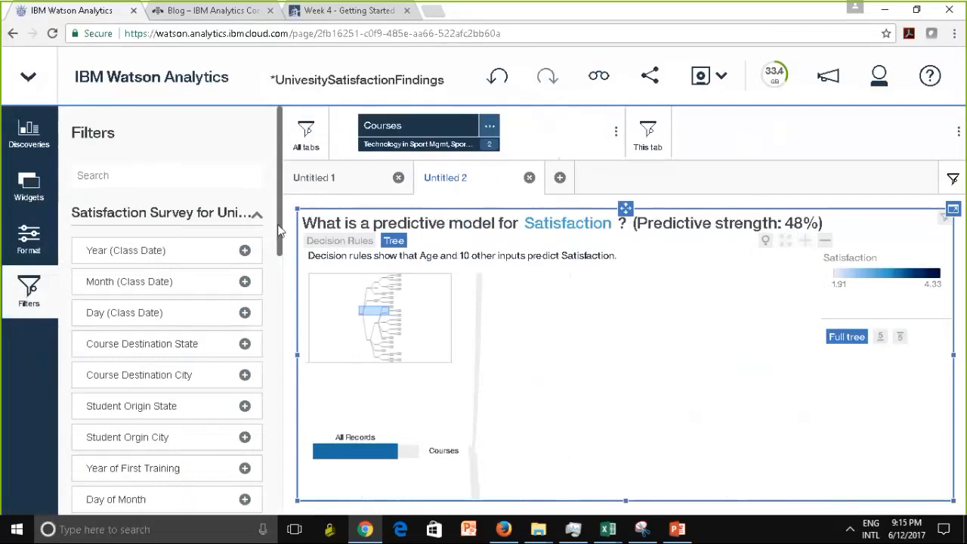
pyautogui.moveTo(280, 231); pyautogui.dragTo(281, 286)
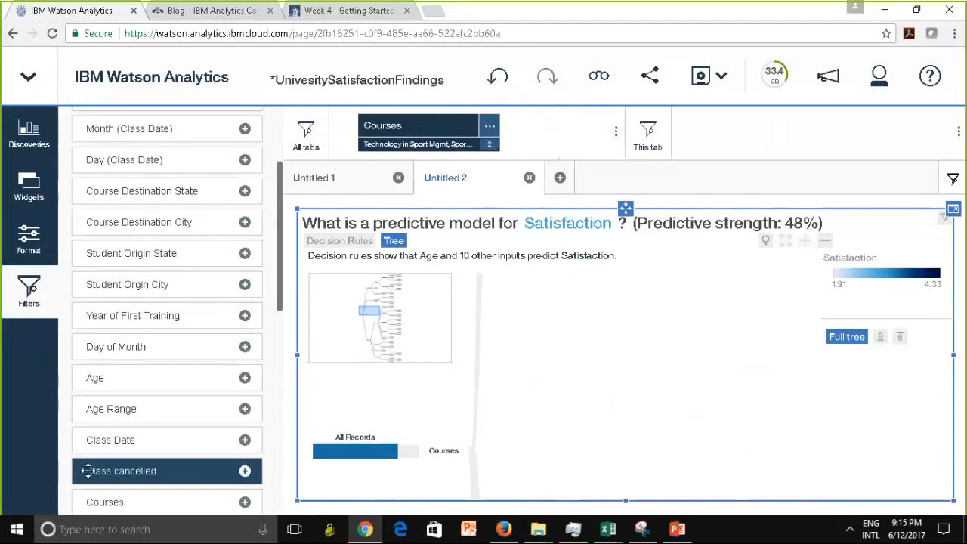
pyautogui.moveTo(86, 471); pyautogui.dragTo(715, 128)
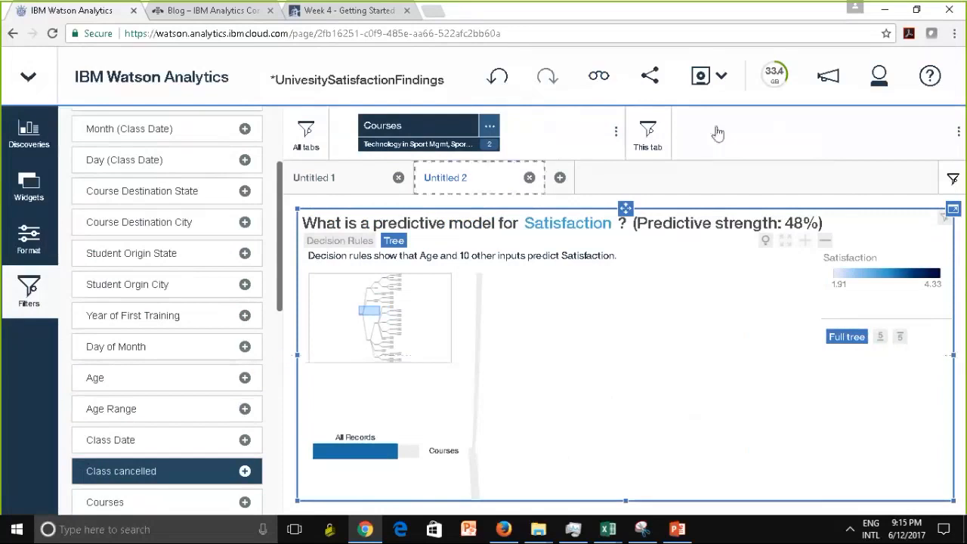
pyautogui.click(794, 130)
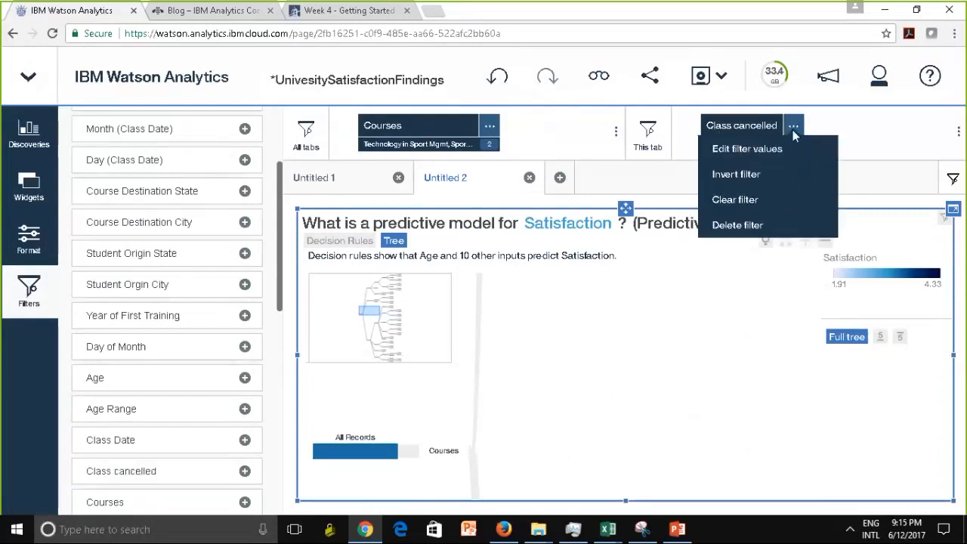
pyautogui.click(733, 152)
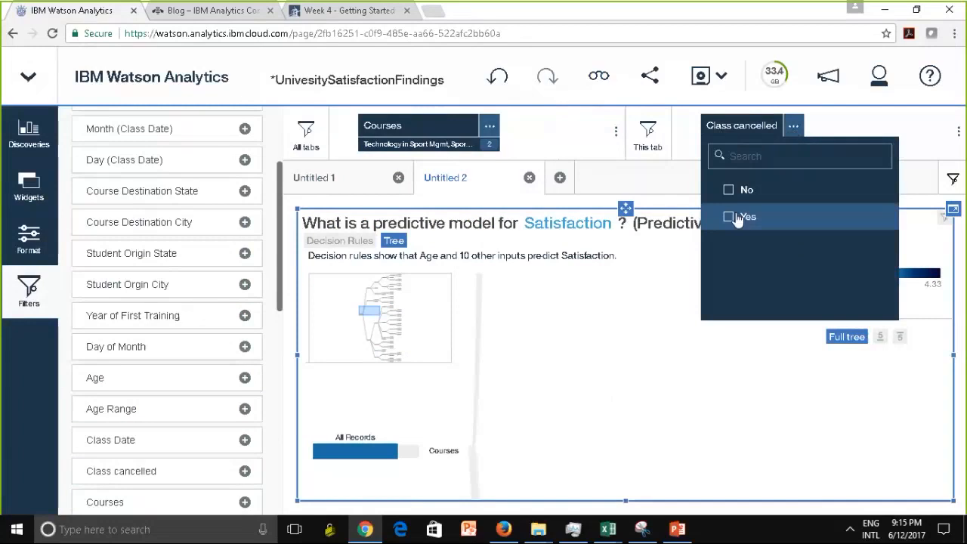
pyautogui.click(729, 190)
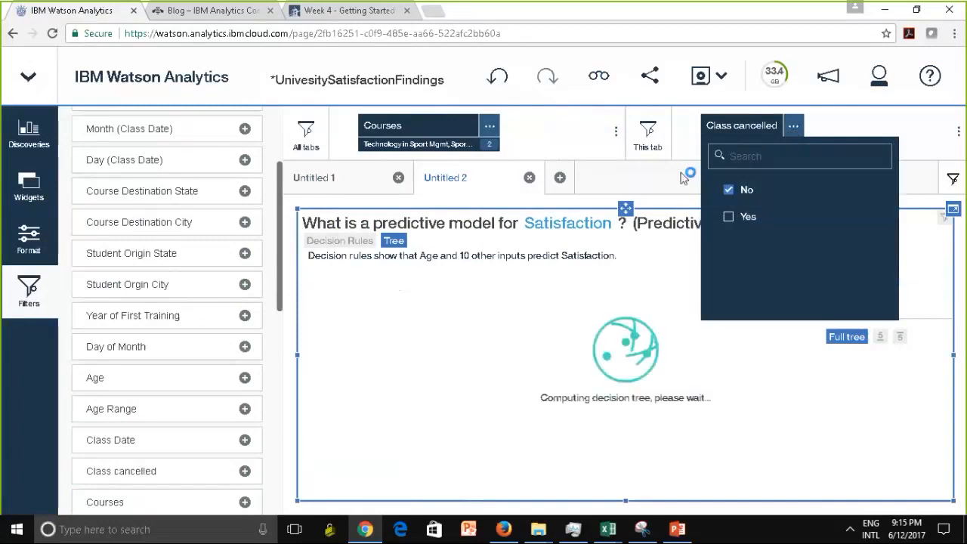
pyautogui.click(685, 174)
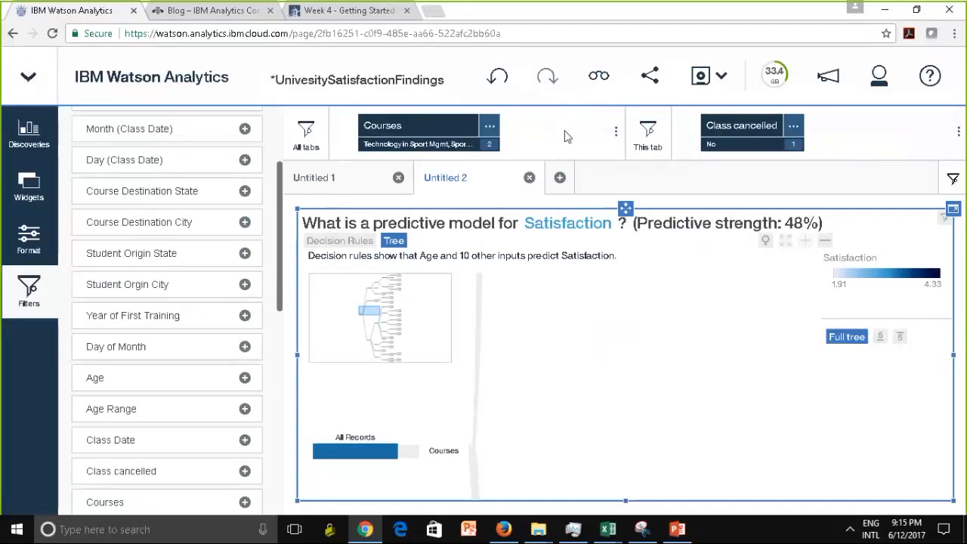
# Return to the Untitled 1 tab, close the list of available filters, and hide and restore the dashboard's filter area
pyautogui.click(312, 188)
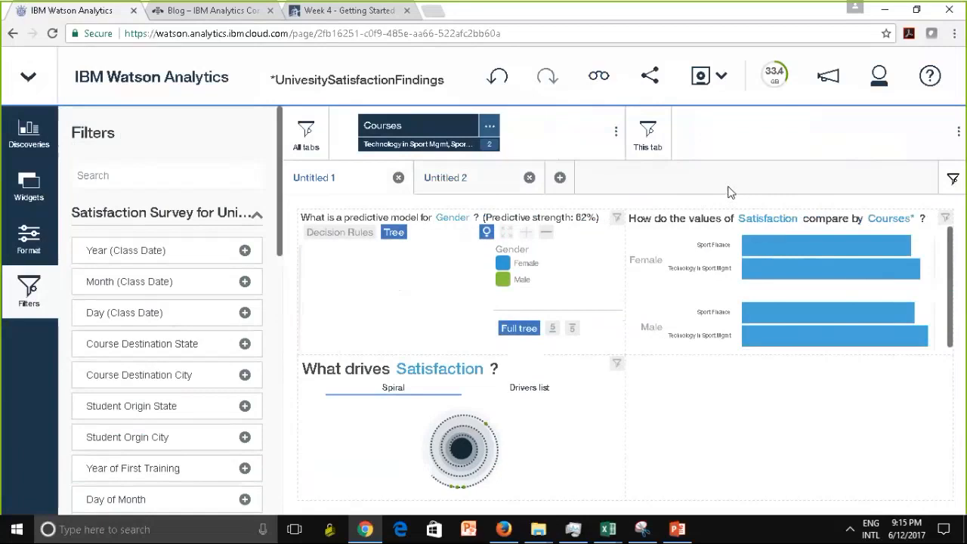
pyautogui.click(13, 295)
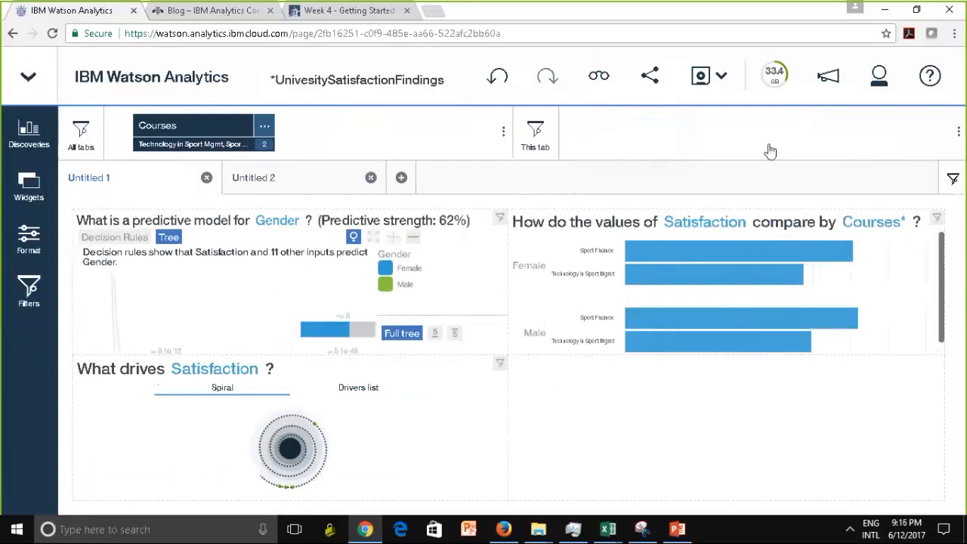
pyautogui.click(954, 181)
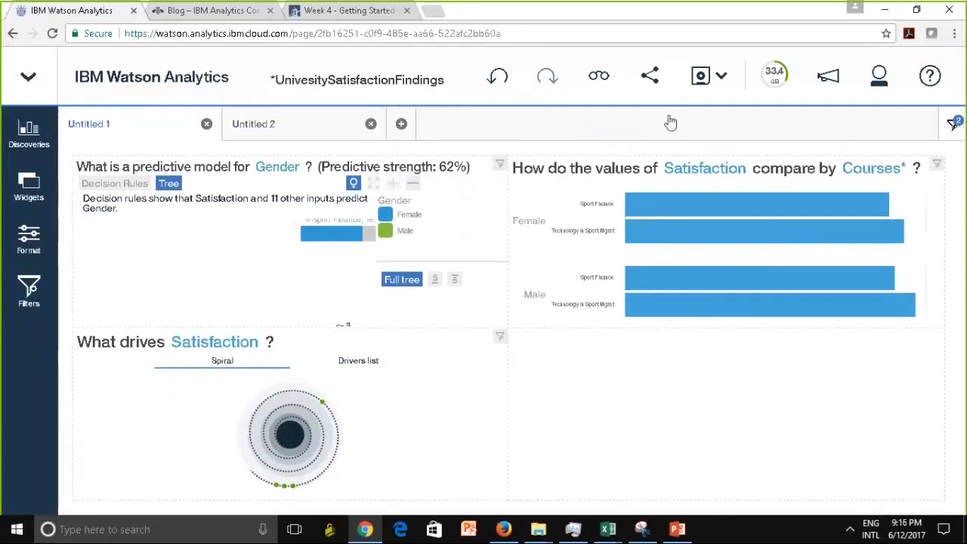
pyautogui.click(956, 125)
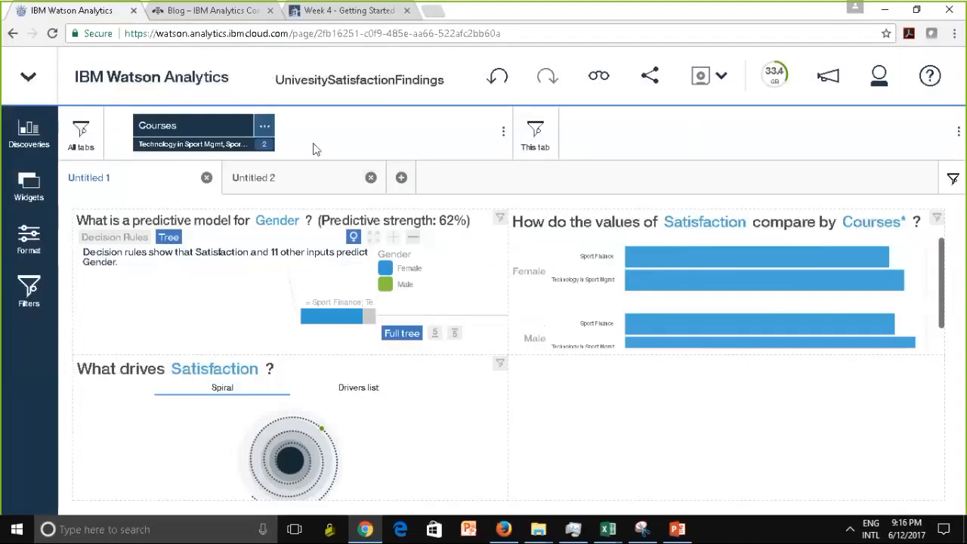
# Clear the selected values of the all-tabs Courses filter while keeping the filter itself in place
pyautogui.click(265, 130)
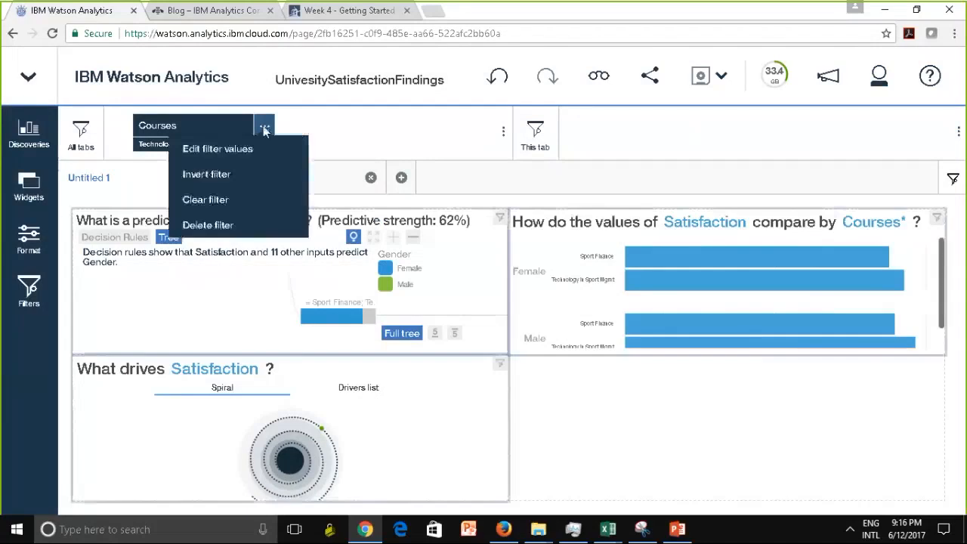
pyautogui.click(216, 202)
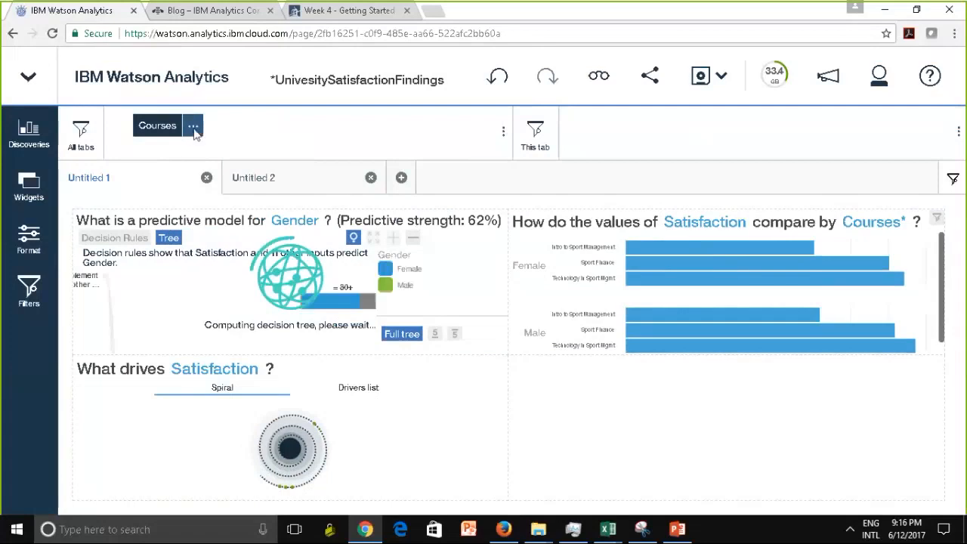
pyautogui.click(194, 128)
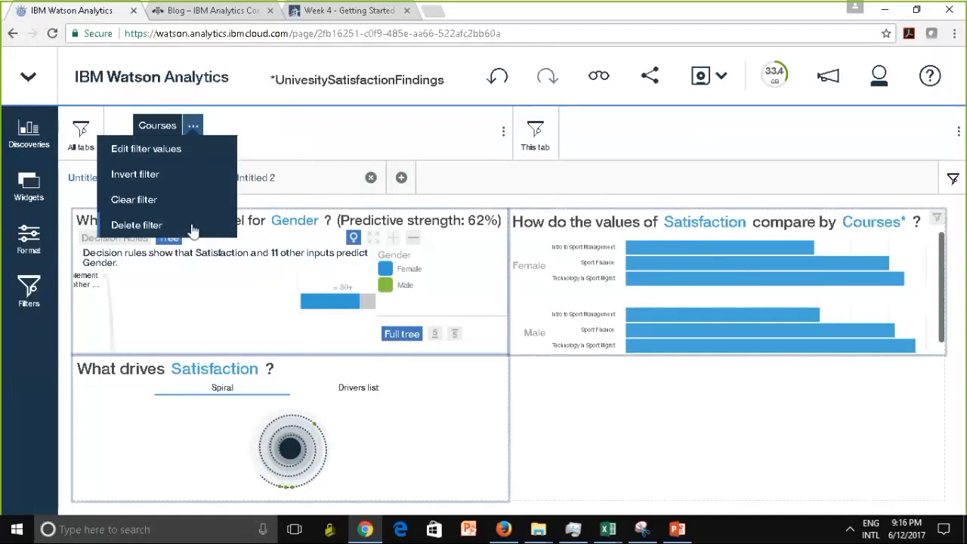
pyautogui.click(287, 139)
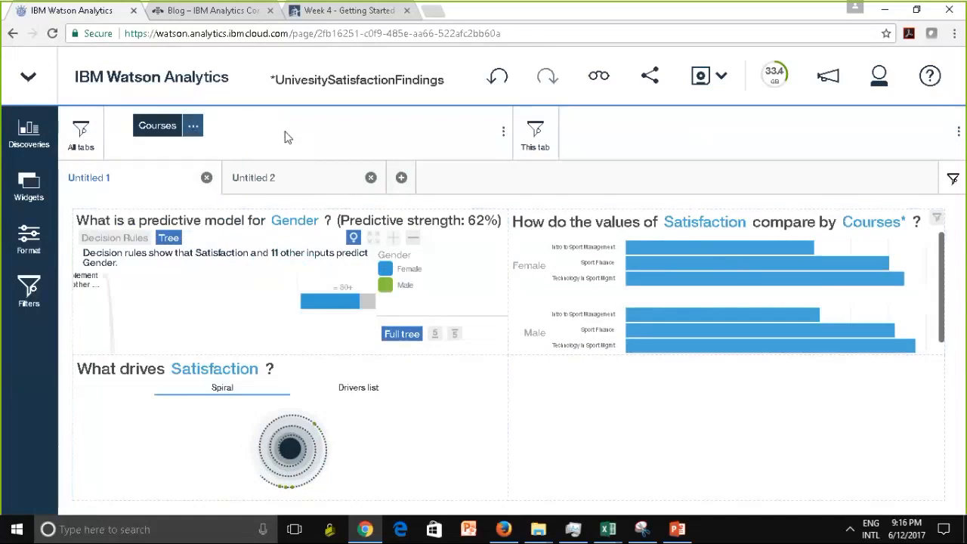
# Expand the Gender predictive model widget and restore it to the dashboard, and select and deselect the Satisfaction drivers widget
pyautogui.click(213, 285)
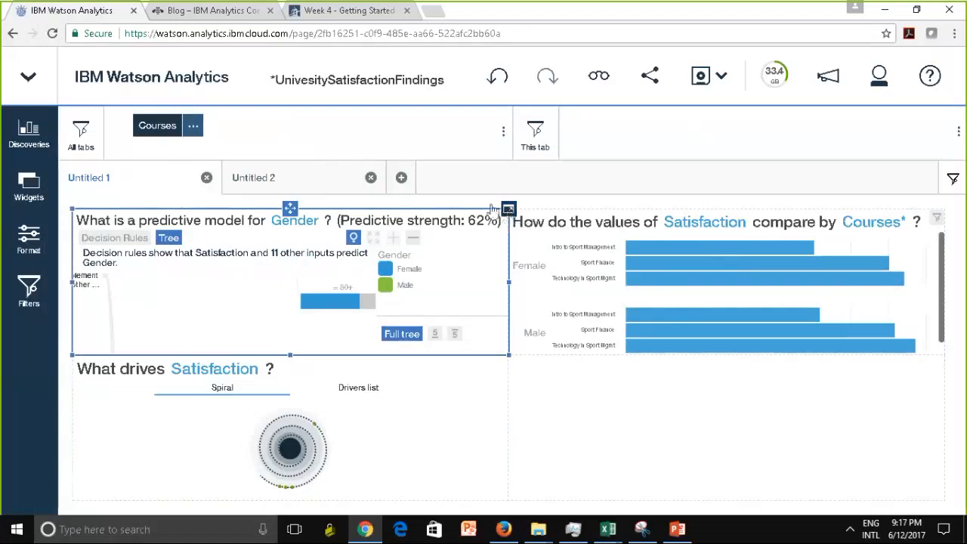
pyautogui.click(508, 208)
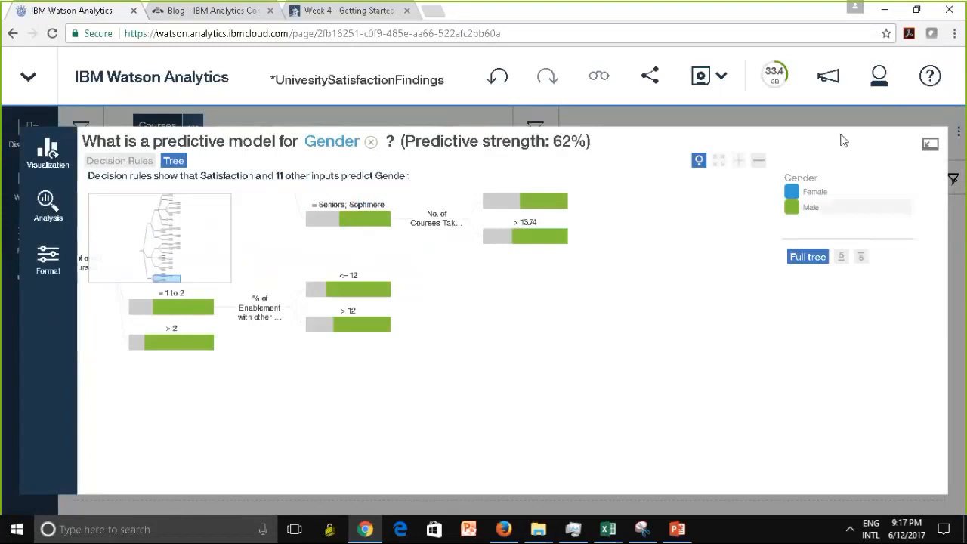
pyautogui.click(932, 146)
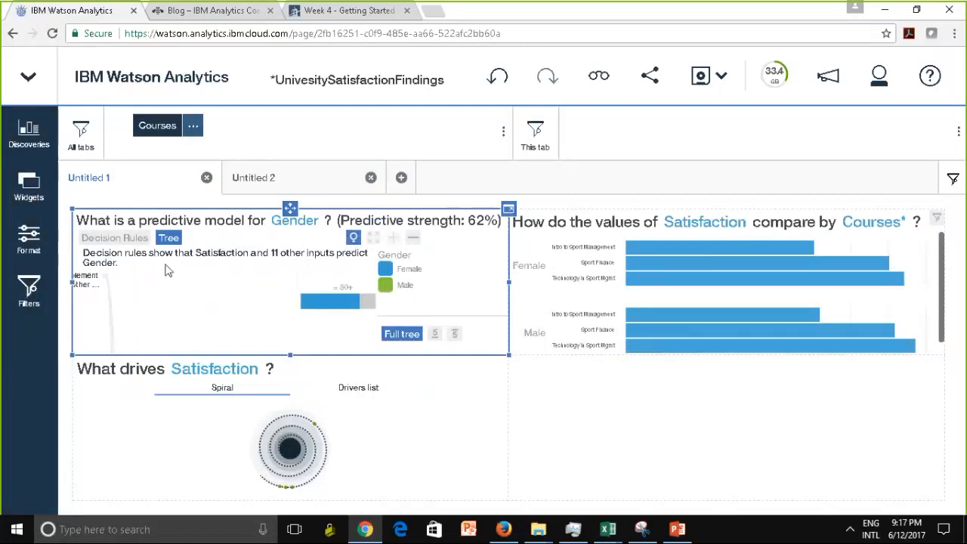
pyautogui.click(93, 446)
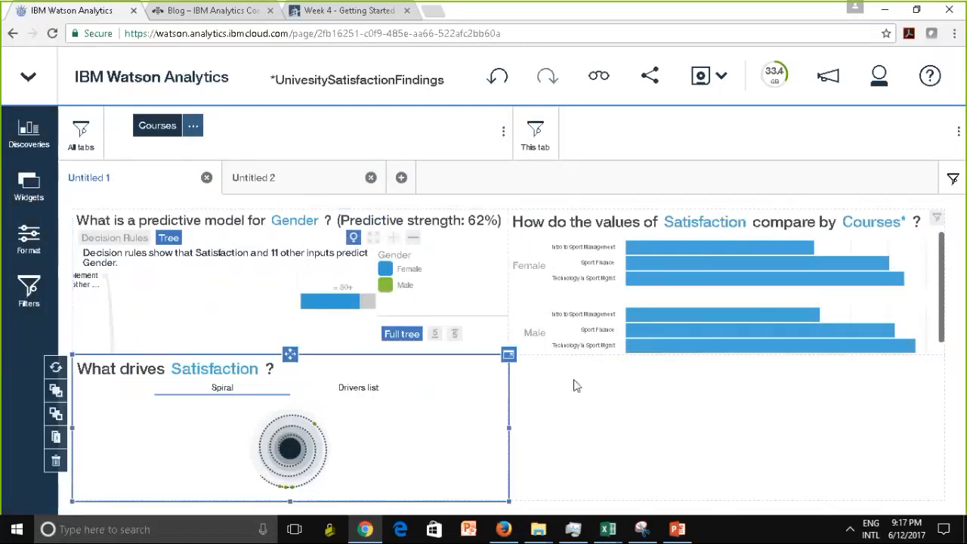
pyautogui.click(683, 407)
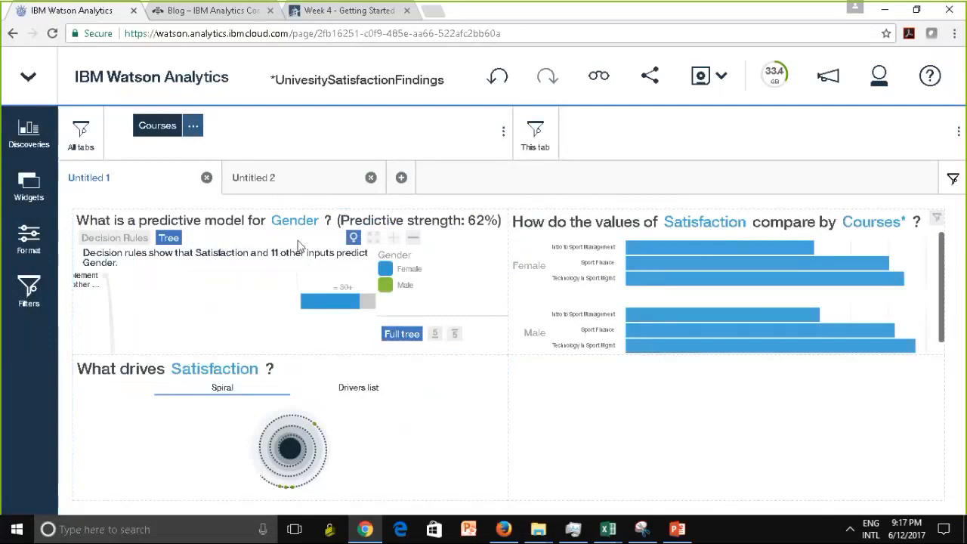
# View the basic widgets and shapes available for the dashboard and close their list
pyautogui.click(28, 194)
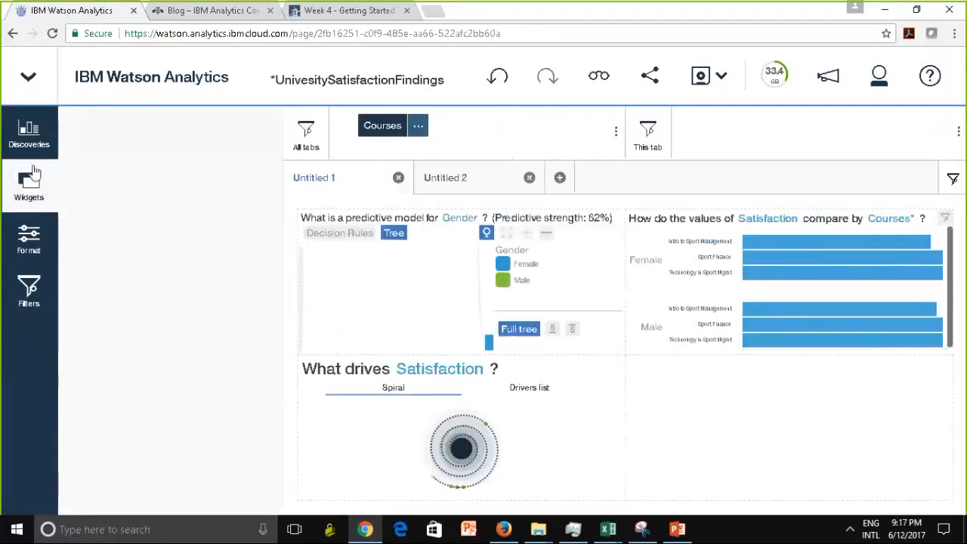
pyautogui.click(27, 191)
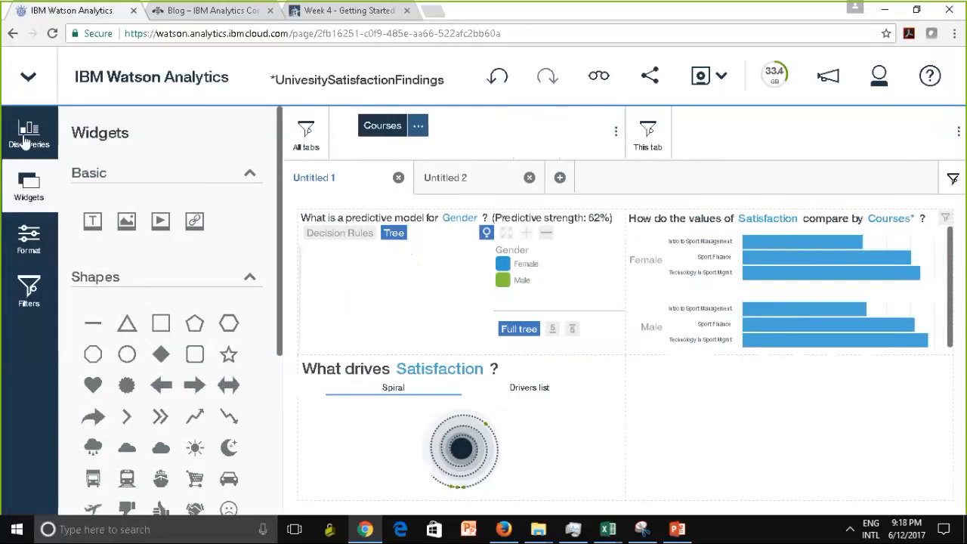
pyautogui.click(17, 189)
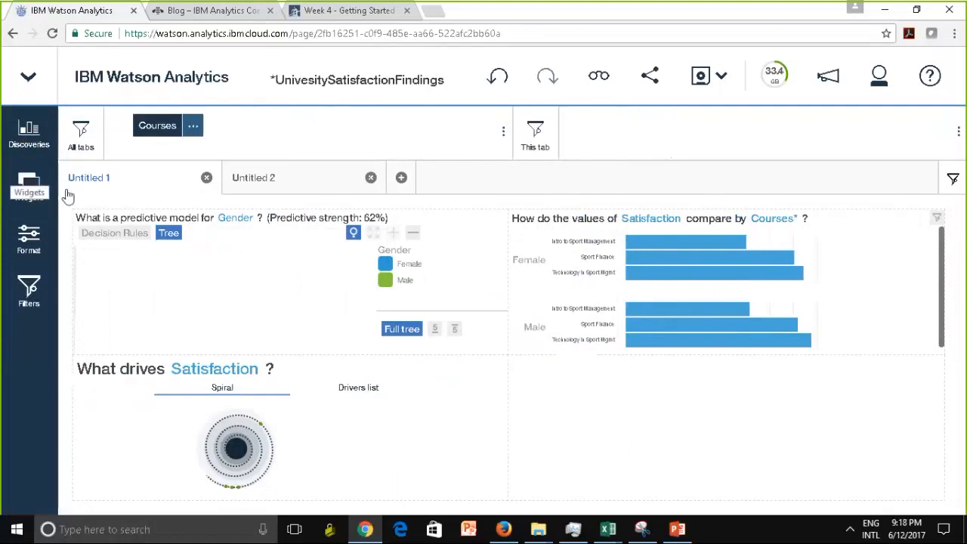
# Expand the SpriteDiscovery set among the saved discoveries and limit the list to the Personal folder
pyautogui.click(30, 143)
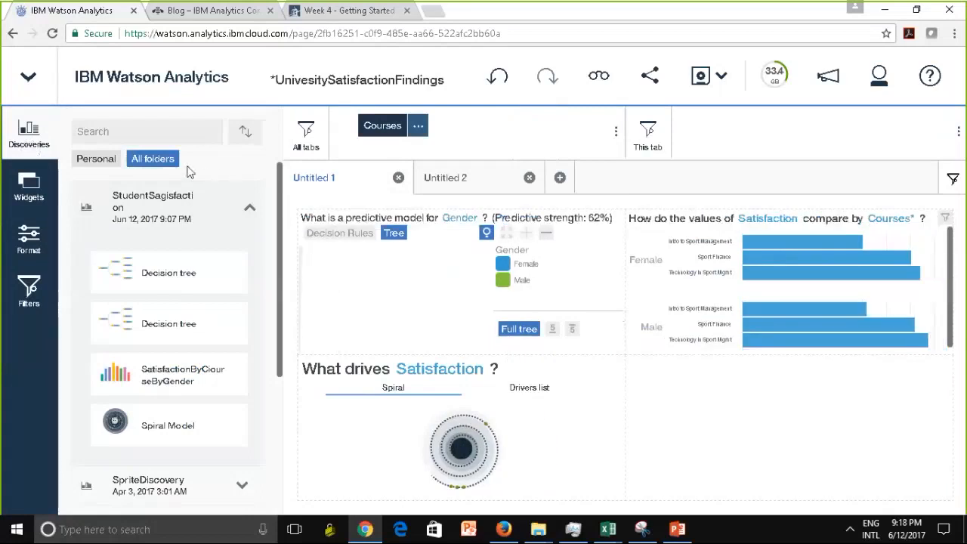
pyautogui.click(244, 490)
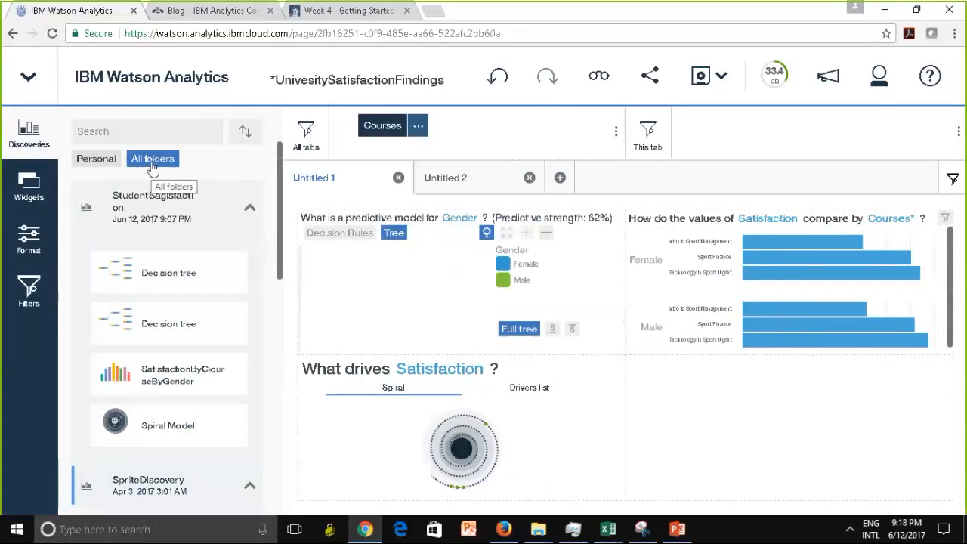
pyautogui.click(92, 163)
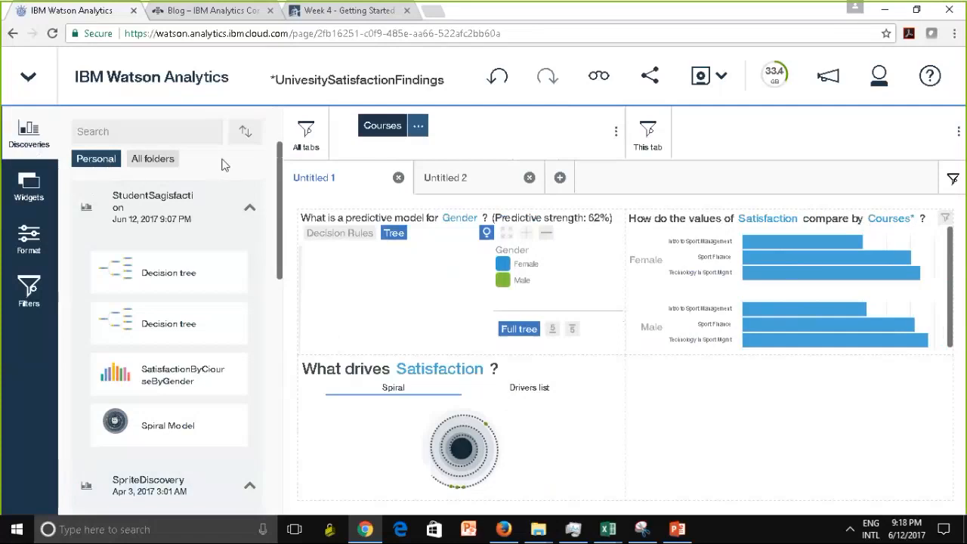
pyautogui.scroll(-1, 281, 227)
pyautogui.moveTo(284, 244); pyautogui.dragTo(285, 165)
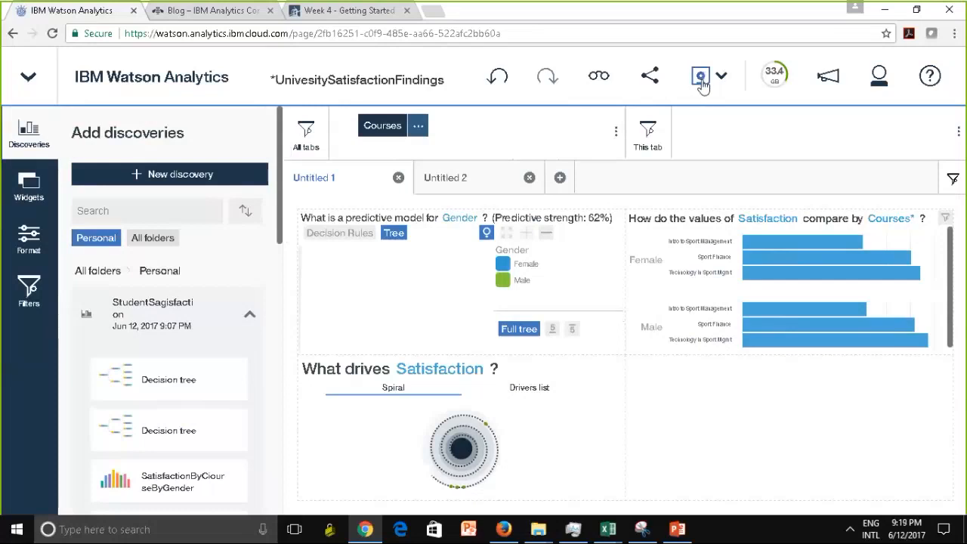
# Save the UnivesitySatisfactionFindings dashboard and close the list of discoveries
pyautogui.click(702, 79)
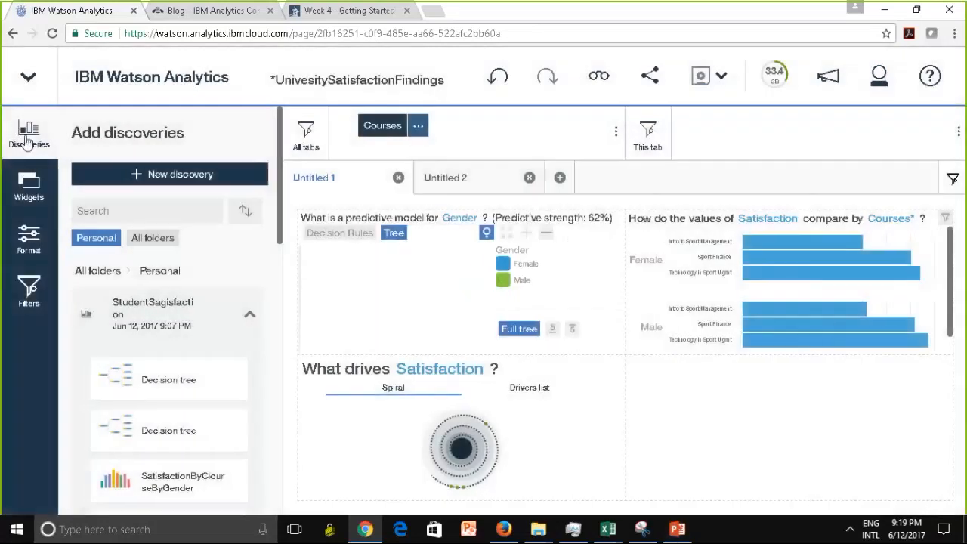
pyautogui.click(27, 139)
# Switch to PowerPoint, view slide 26 on asking questions to explore data, and return to Watson Analytics in the browser
pyautogui.click(678, 529)
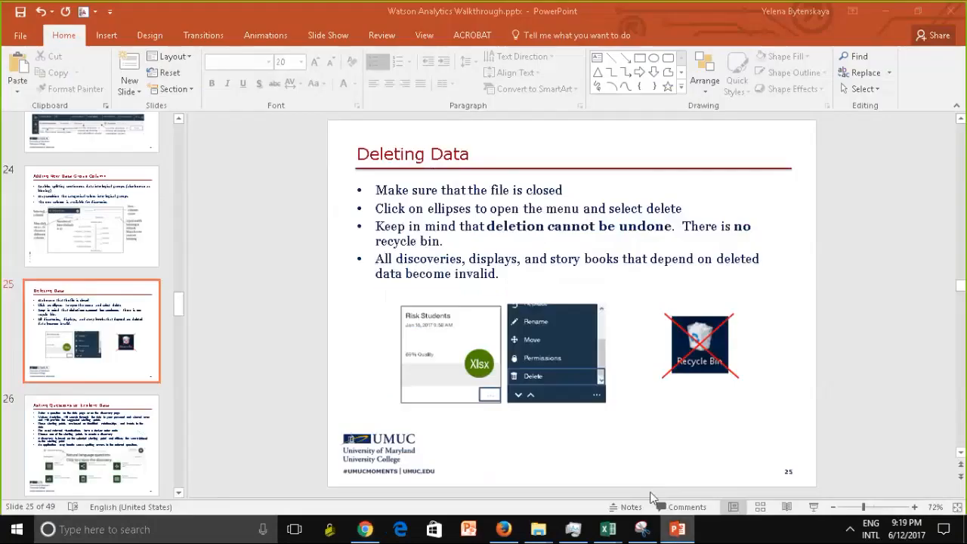
pyautogui.click(121, 441)
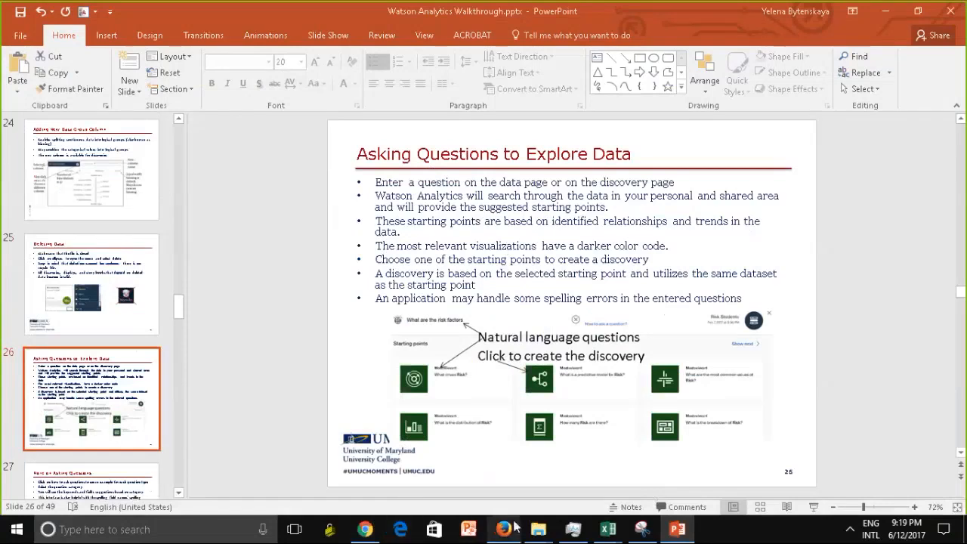
pyautogui.click(378, 531)
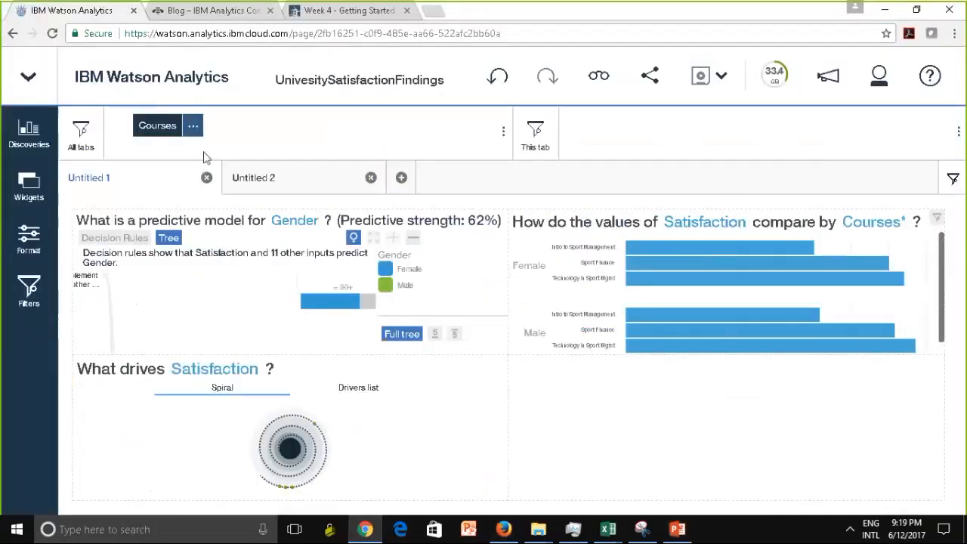
# Go to the Data home page and ask the question "what drives satisfaction"
pyautogui.click(157, 89)
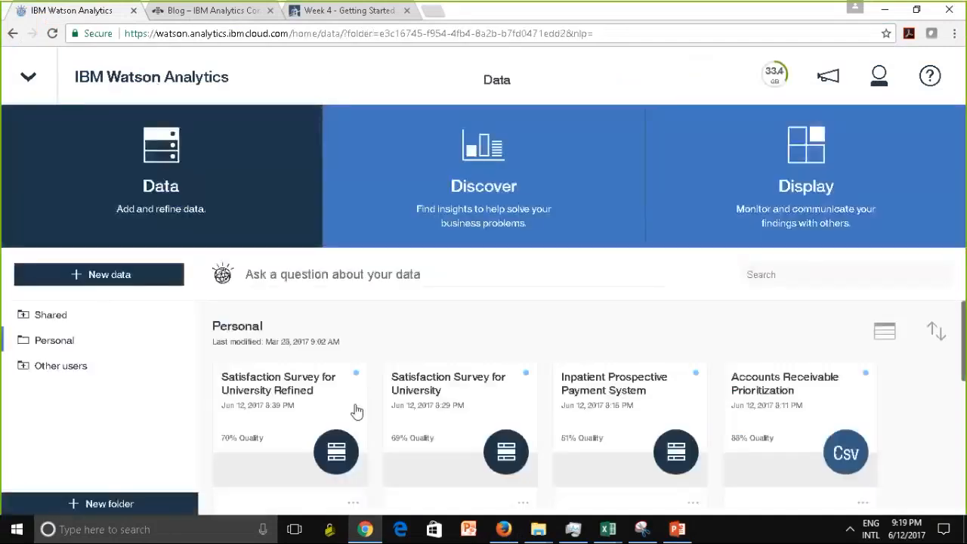
pyautogui.click(328, 275)
pyautogui.write('sat')
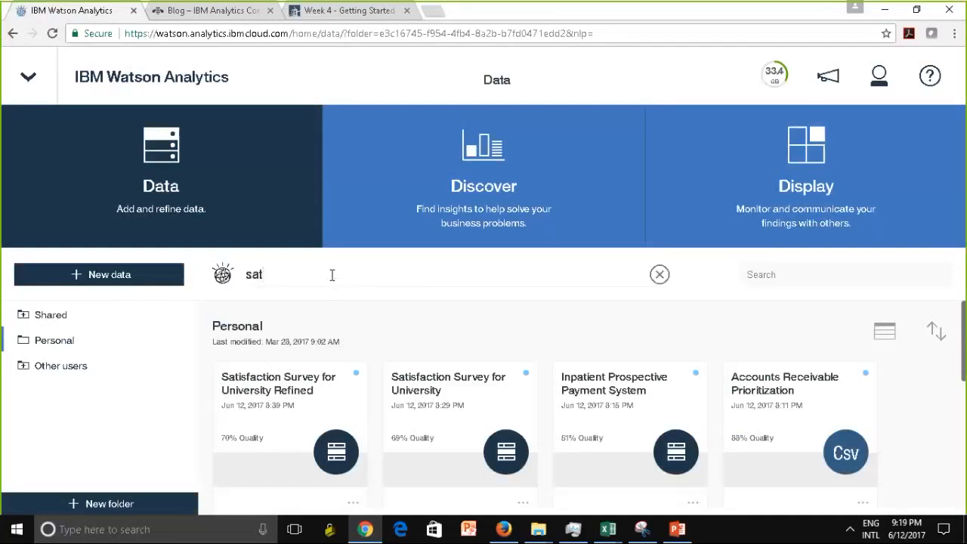
pyautogui.write('is')
pyautogui.press('BackSpace')
pyautogui.press('BackSpace')
pyautogui.press('BackSpace')
pyautogui.press('BackSpace')
pyautogui.press('BackSpace')
pyautogui.write('what drives satisfaction')
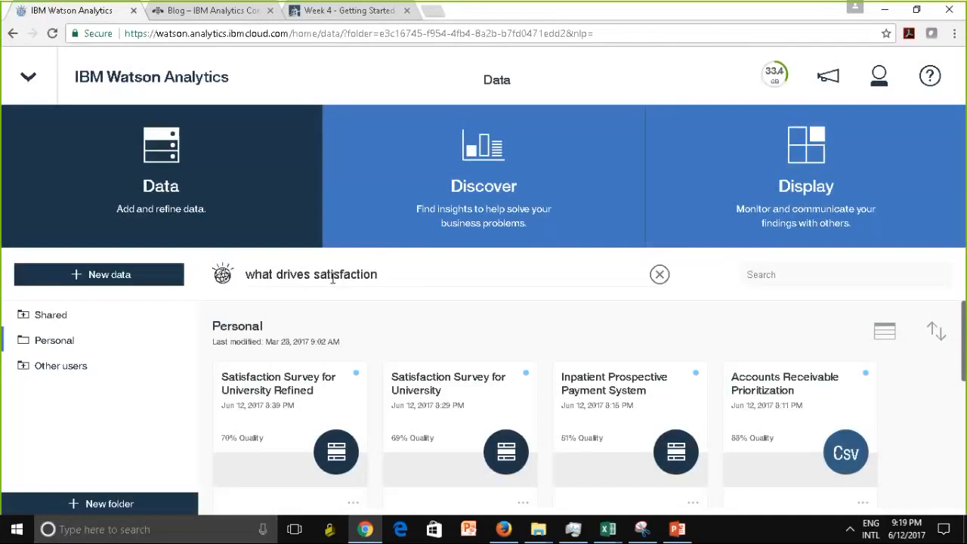
pyautogui.press('Return')
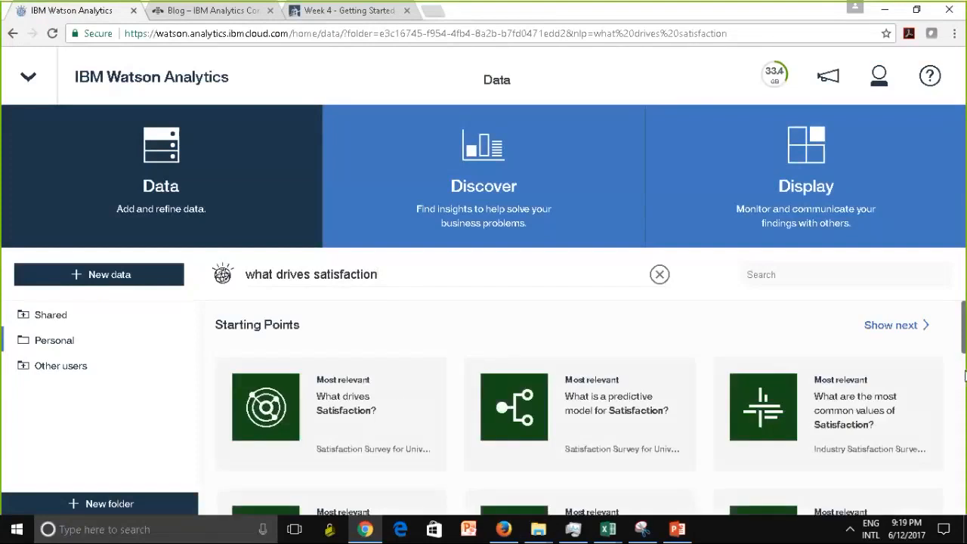
# Look through the suggested starting points for the satisfaction question and show the next set of suggestions
pyautogui.scroll(-1, 963, 346)
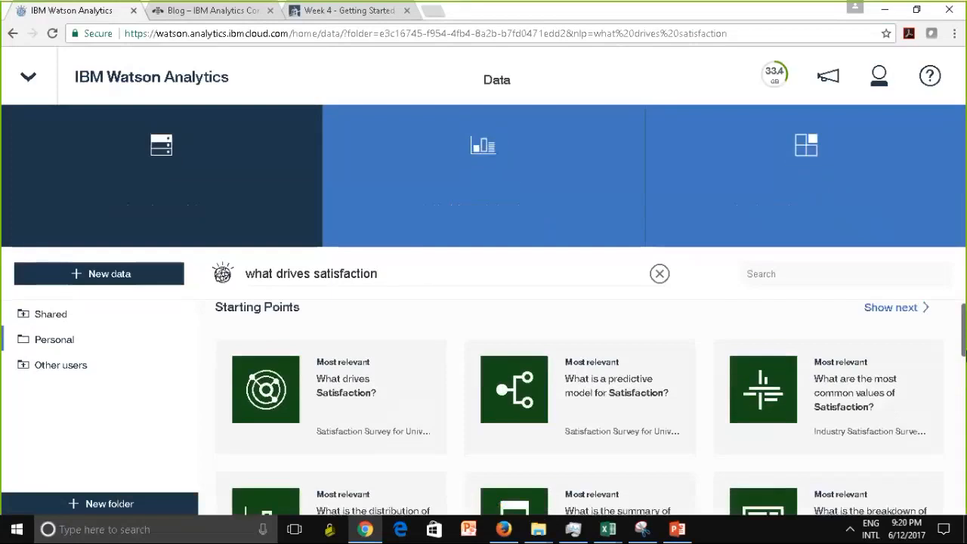
pyautogui.scroll(-3, 963, 345)
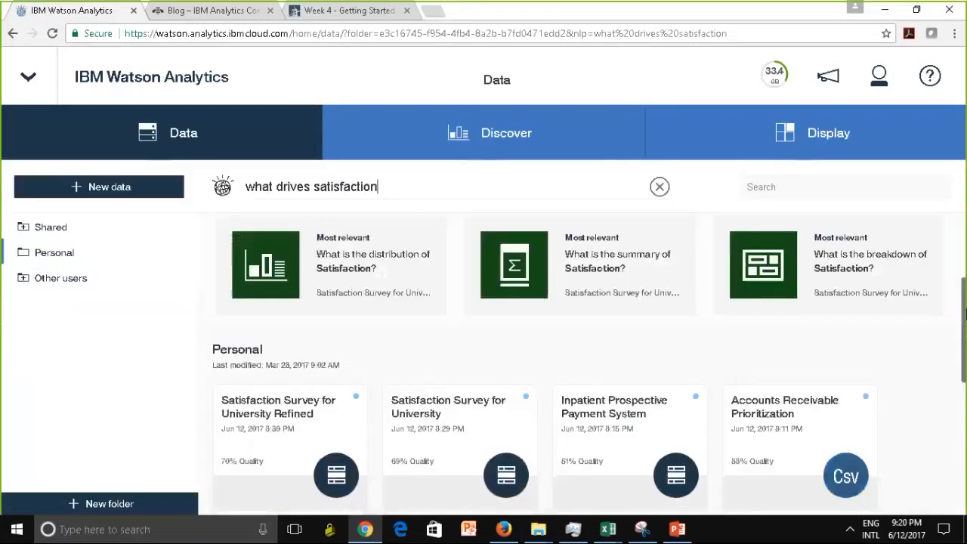
pyautogui.scroll(3, 963, 345)
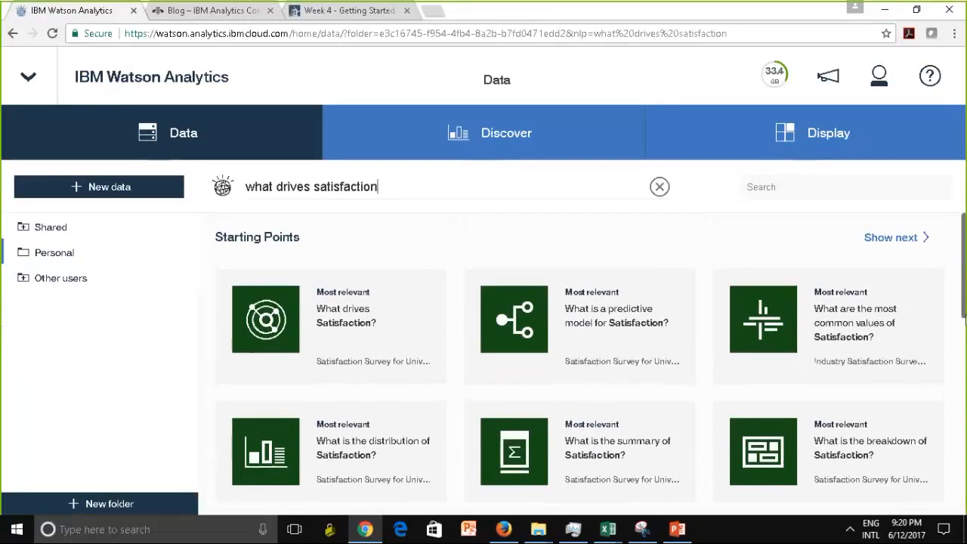
pyautogui.click(892, 238)
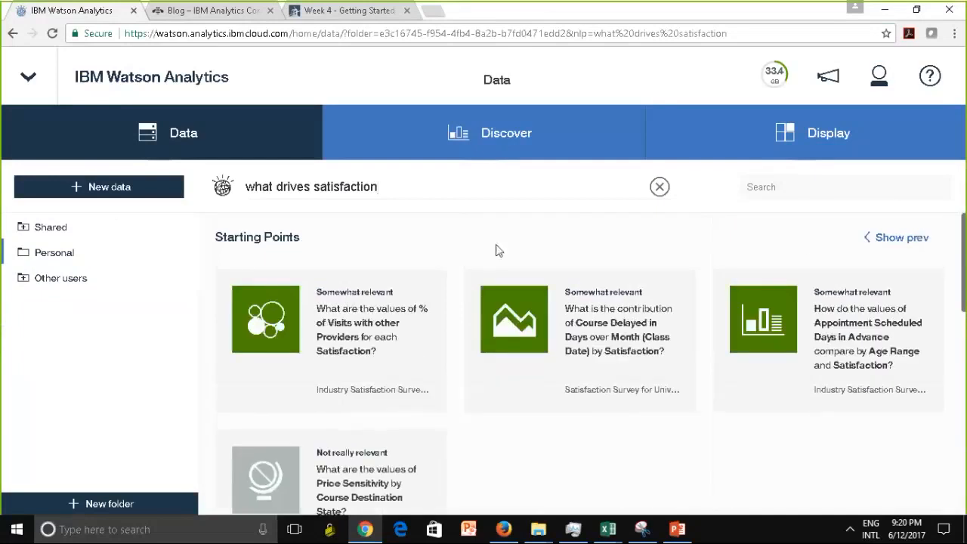
# Switch to the Discover page and ask the question "What drives satisfaction" there
pyautogui.click(454, 134)
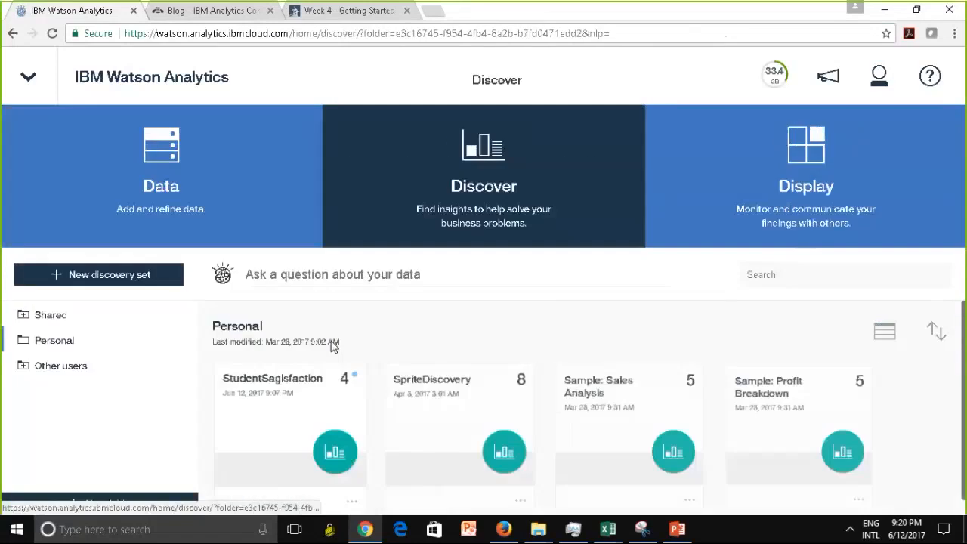
pyautogui.click(338, 276)
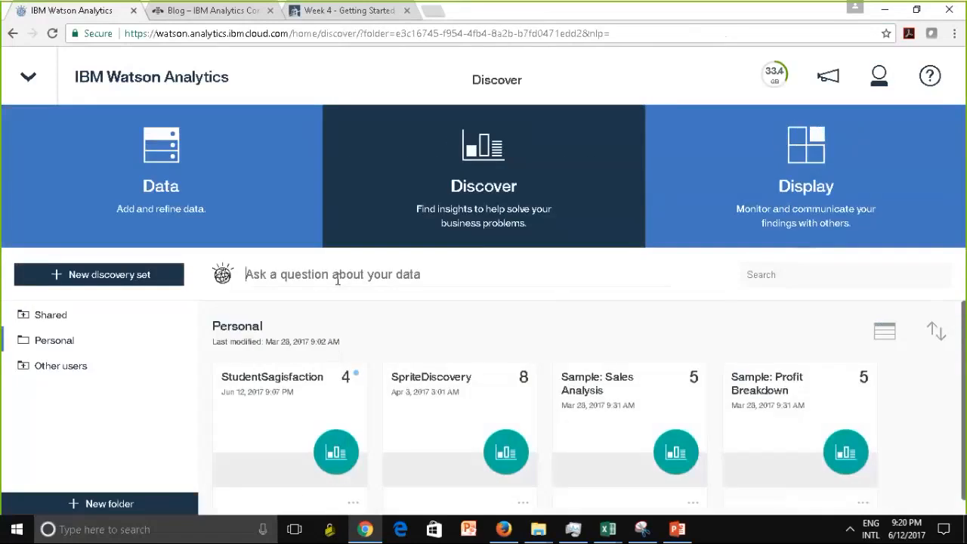
pyautogui.write('What dri')
pyautogui.press('BackSpace')
pyautogui.write('riv')
pyautogui.write('es s')
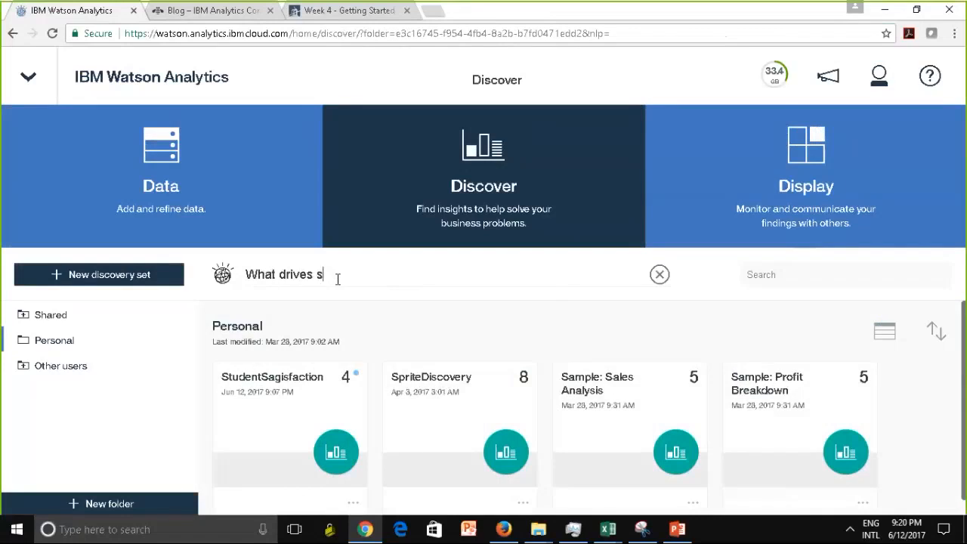
pyautogui.write('atisfaction')
pyautogui.press('Return')
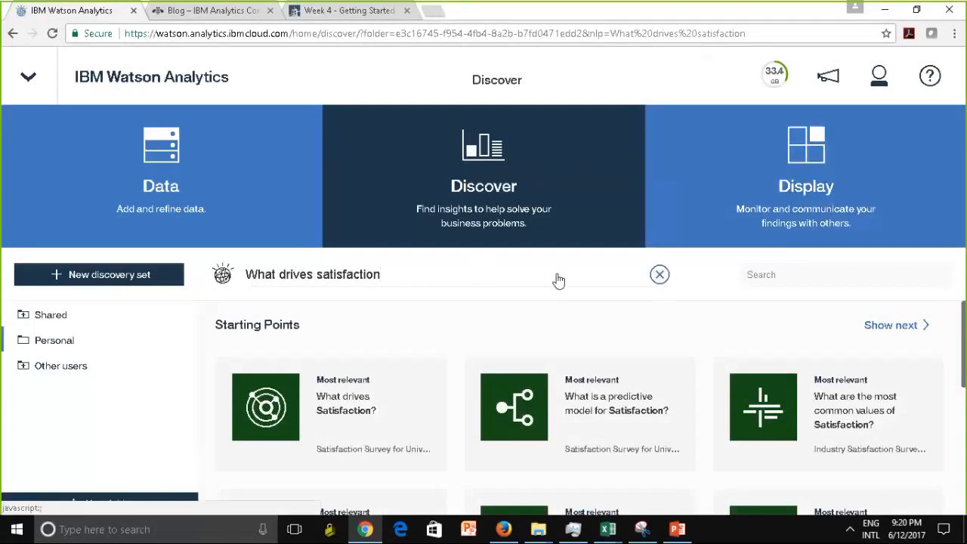
# Start a new discovery set from the Satisfaction Survey for University Refined data and open the examples of how to ask a question
pyautogui.click(147, 160)
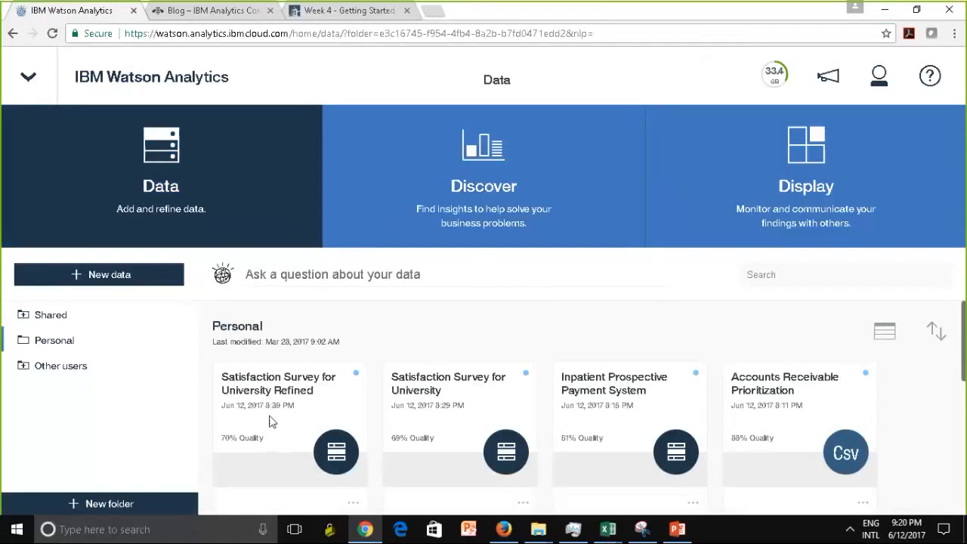
pyautogui.click(272, 422)
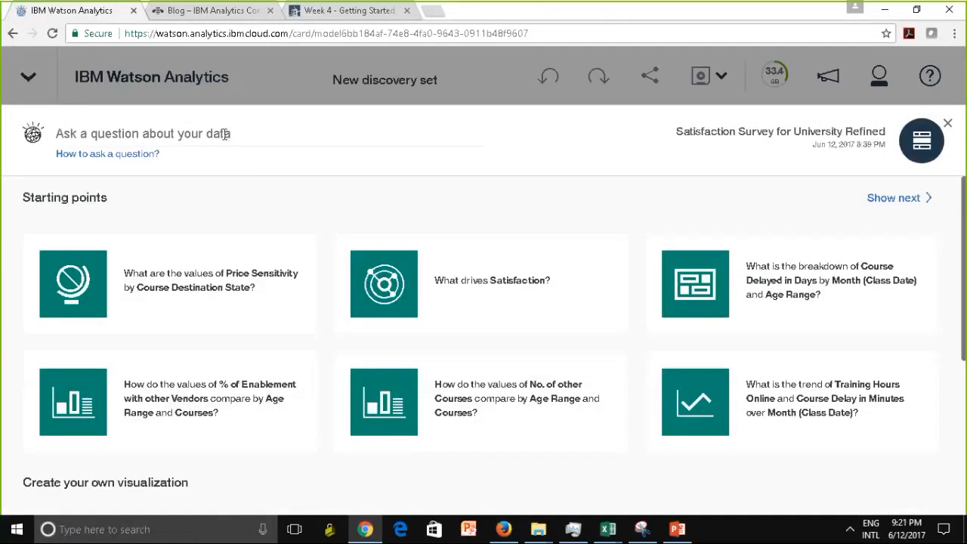
pyautogui.click(114, 154)
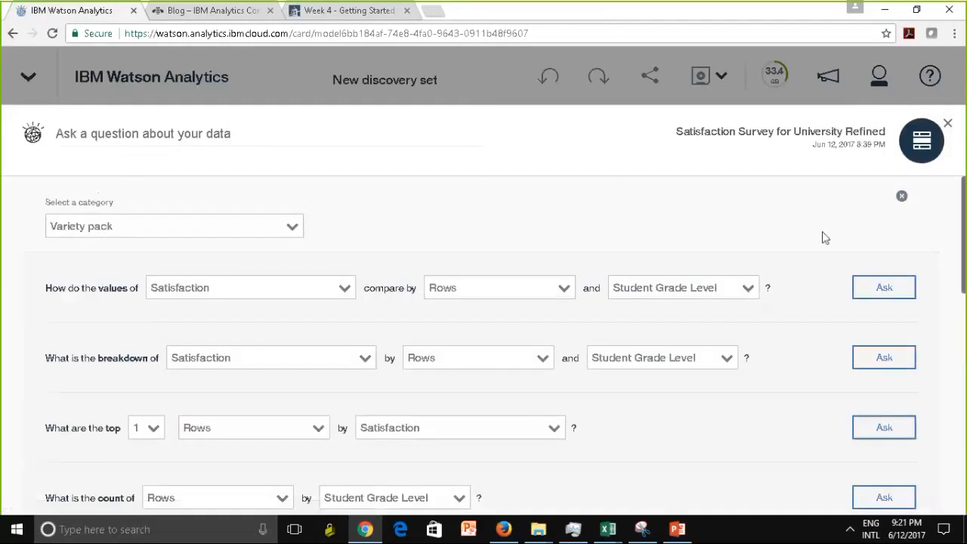
pyautogui.moveTo(966, 226); pyautogui.dragTo(966, 230)
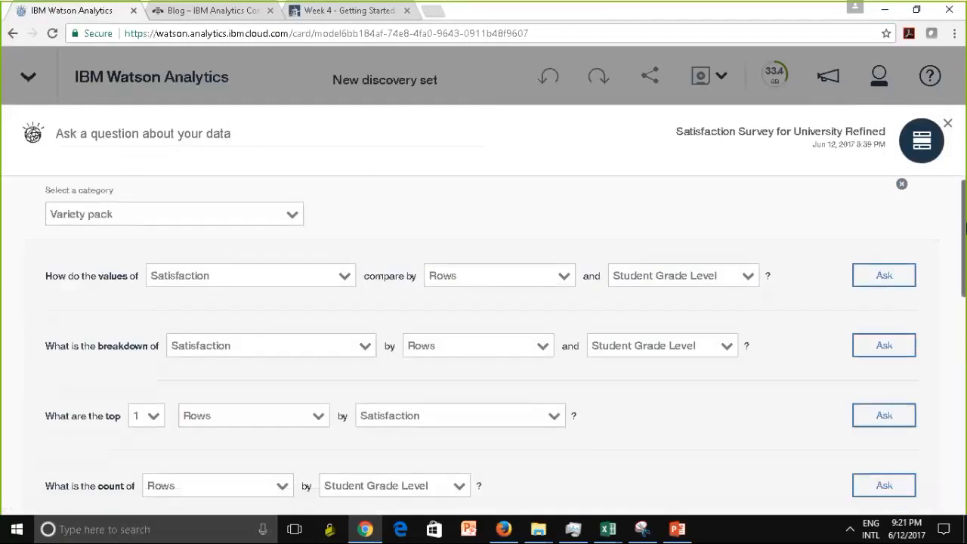
# Ask for the breakdown of Satisfaction by Student Origin State from the Compare data examples, and open the starting point for Satisfaction values by Student Origin State
pyautogui.click(297, 222)
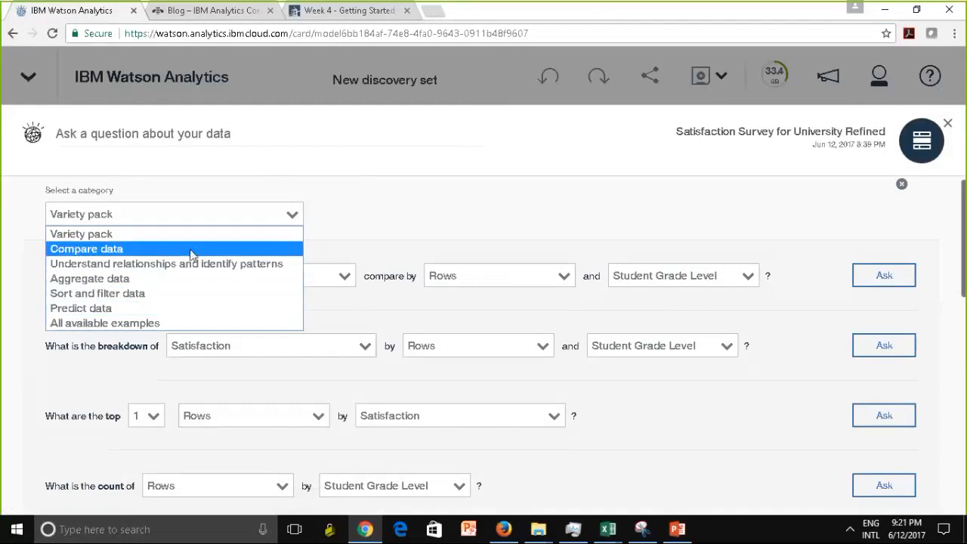
pyautogui.click(189, 249)
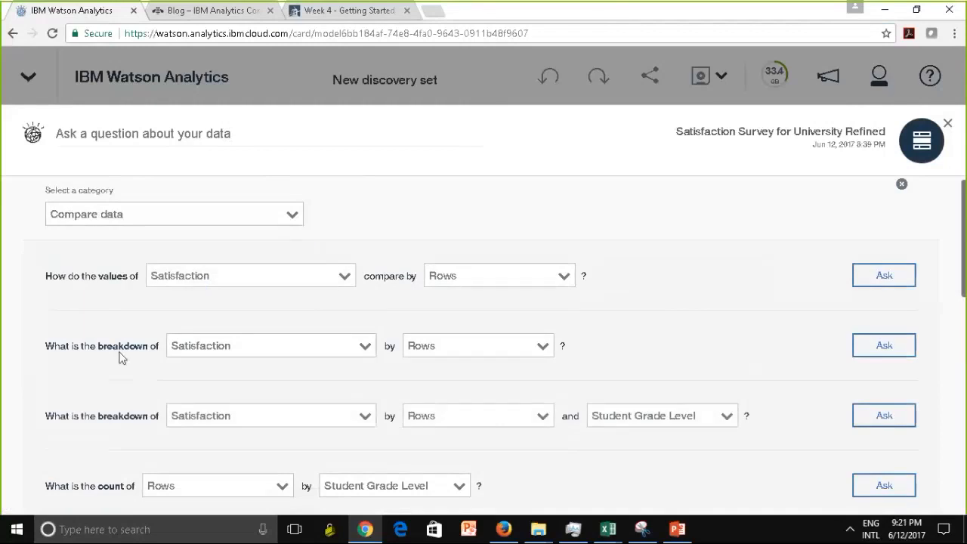
pyautogui.click(544, 346)
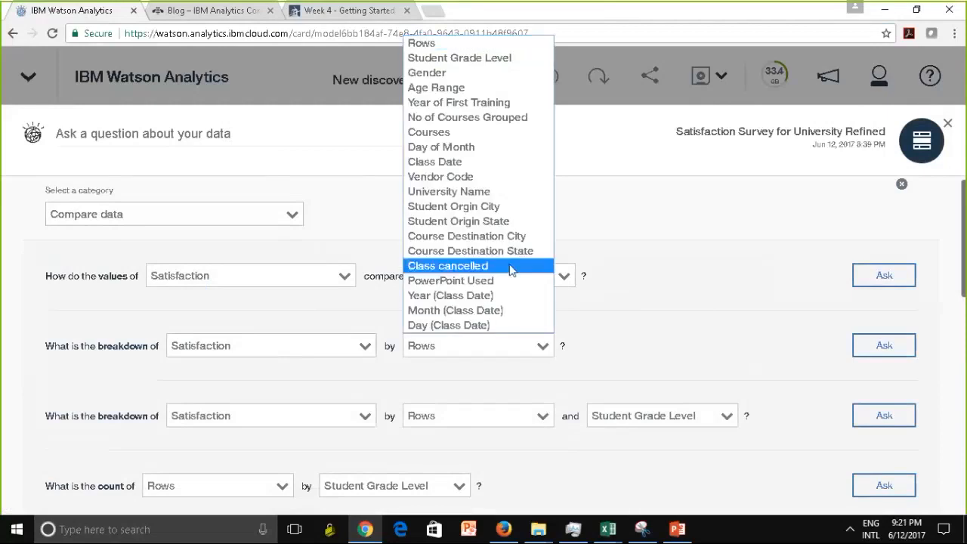
pyautogui.click(508, 225)
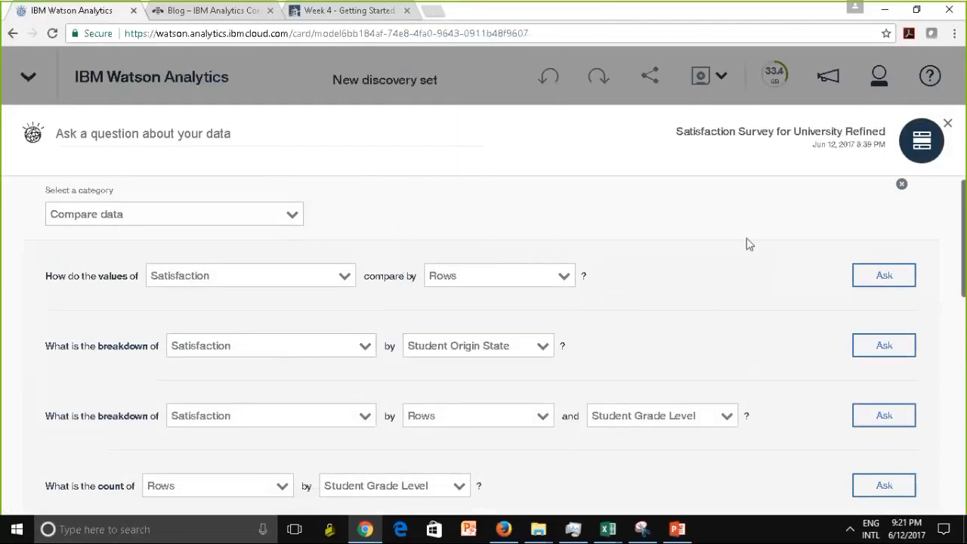
pyautogui.click(903, 345)
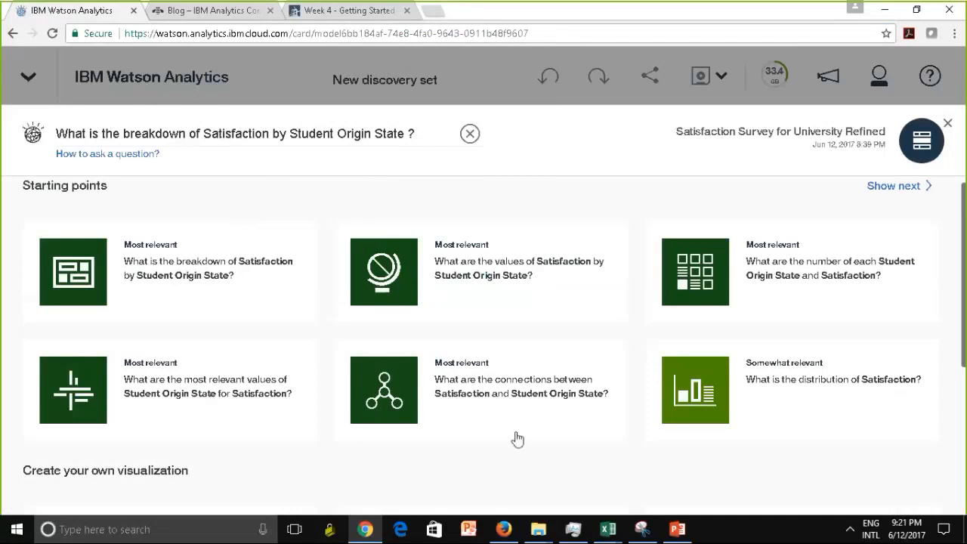
pyautogui.click(412, 284)
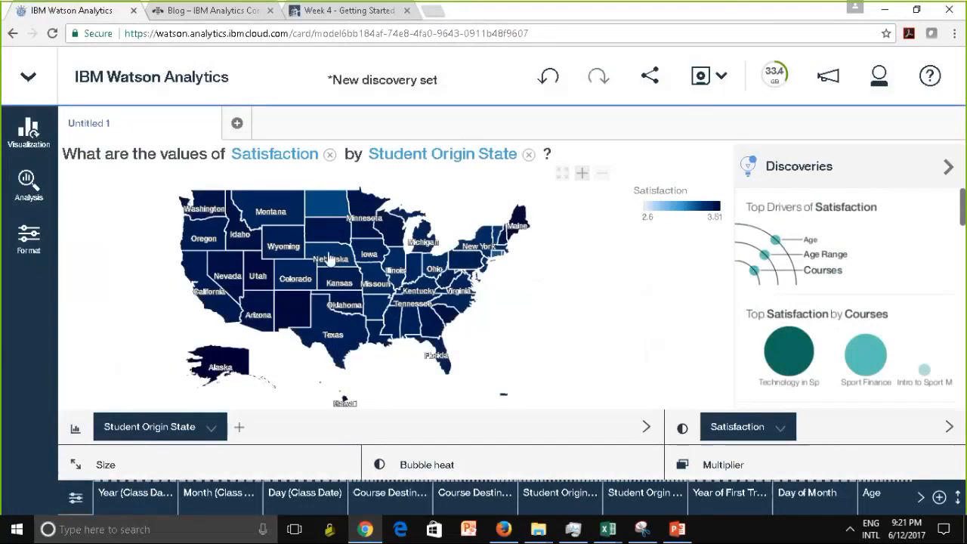
# Go up one level in the Student Origin State hierarchy from Kansas on the map
pyautogui.click(338, 283)
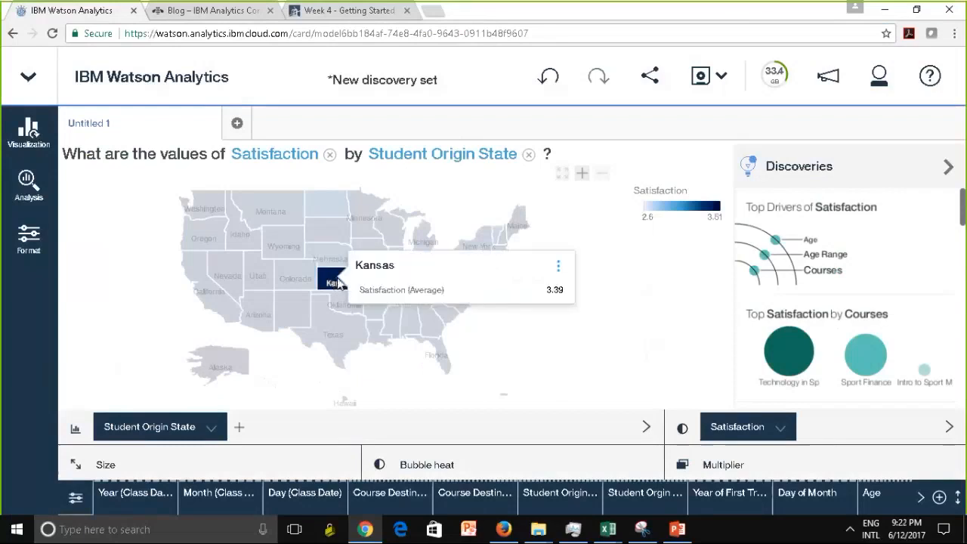
pyautogui.click(337, 283)
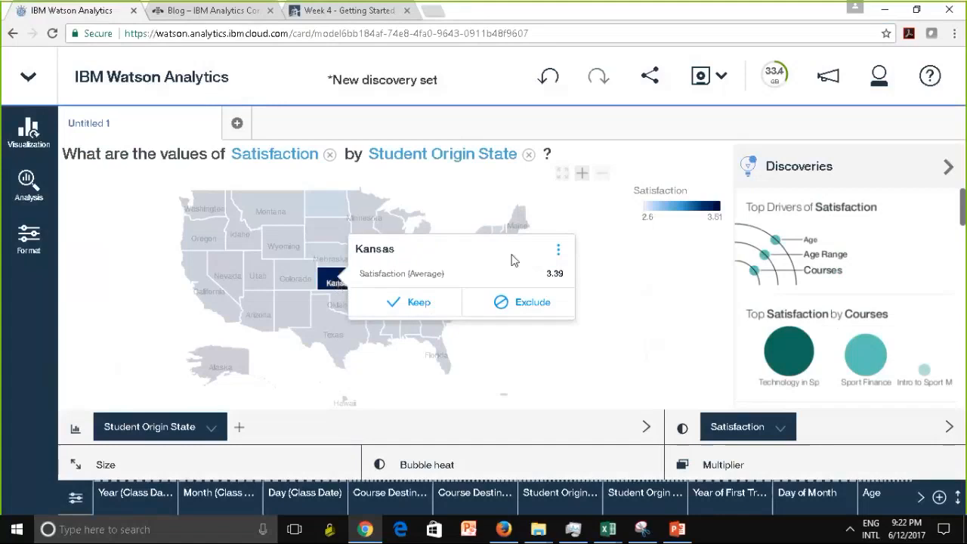
pyautogui.click(558, 256)
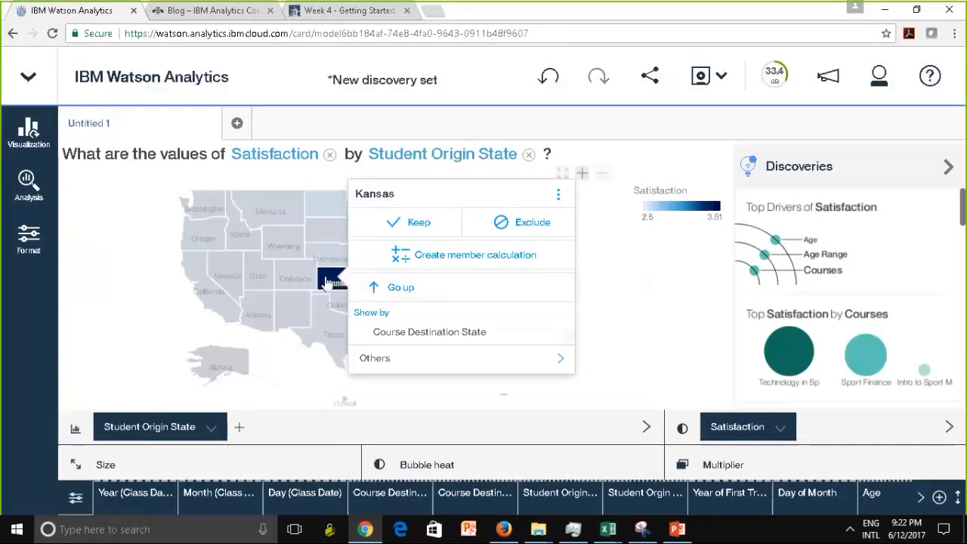
pyautogui.click(375, 291)
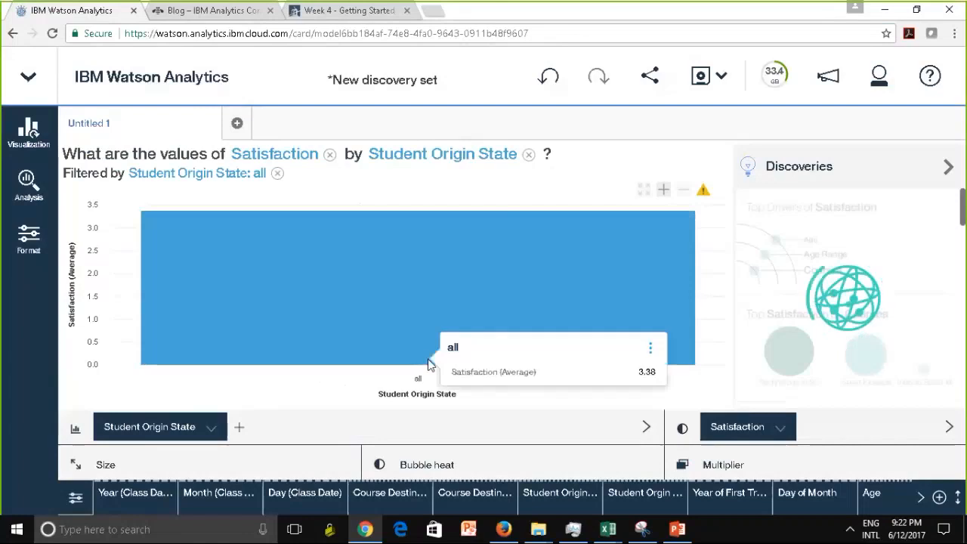
# Check the filter options of Student Origin State and the list of columns that can replace Satisfaction in the question
pyautogui.click(212, 429)
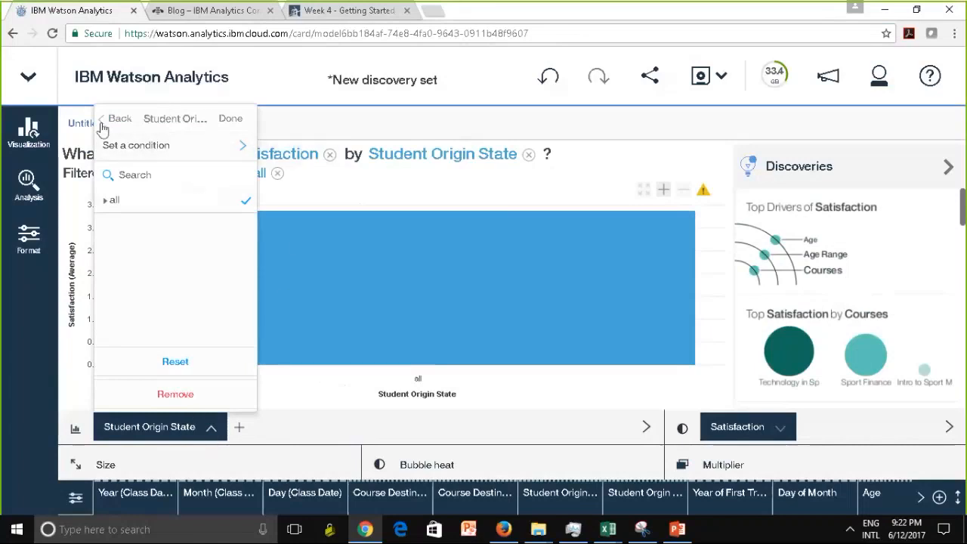
pyautogui.click(212, 431)
pyautogui.click(211, 431)
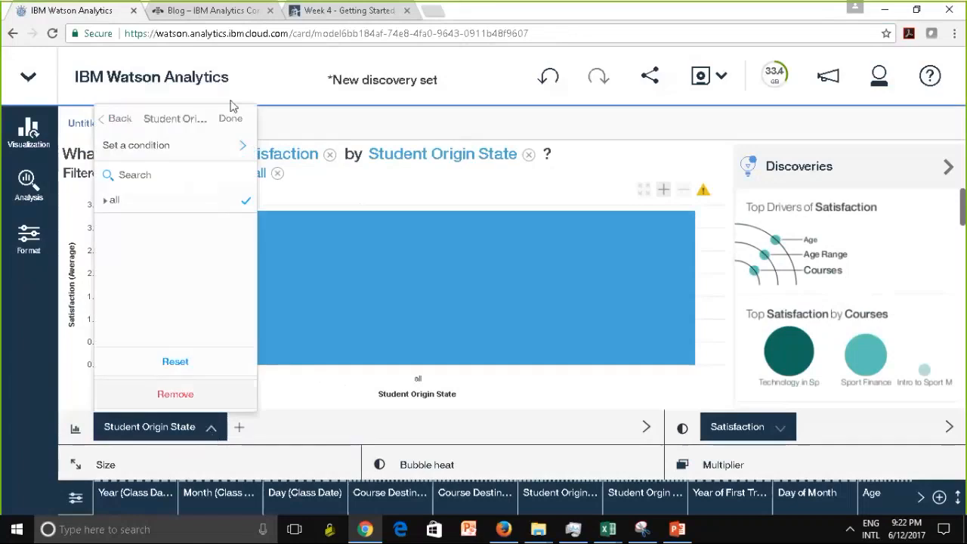
pyautogui.click(248, 146)
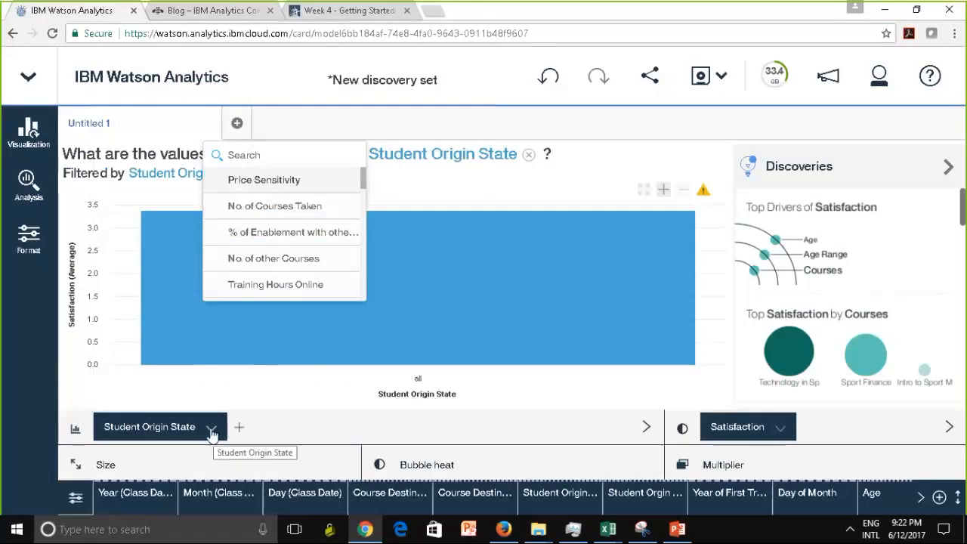
pyautogui.moveTo(363, 182)
pyautogui.mouseDown()
pyautogui.moveTo(368, 311)
pyautogui.moveTo(378, 179)
pyautogui.mouseUp()
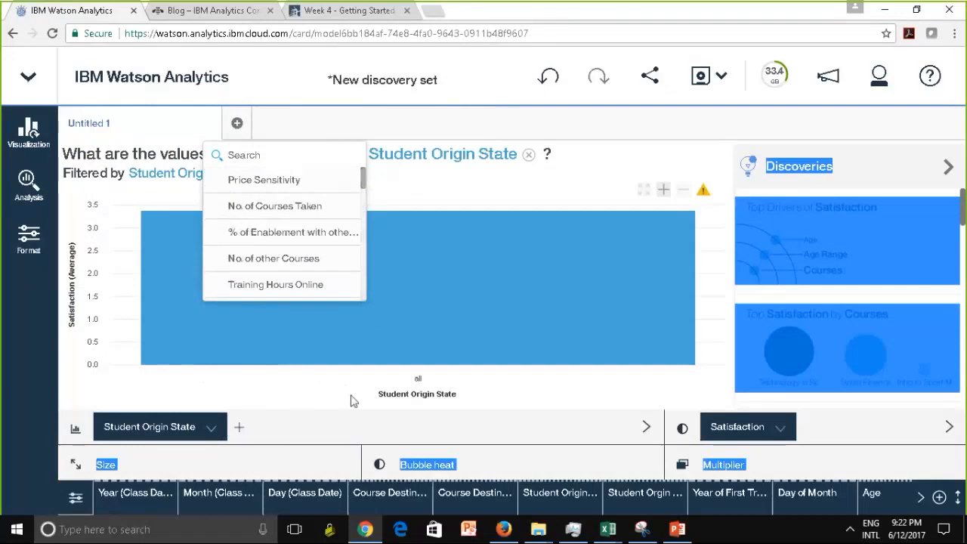
pyautogui.click(293, 437)
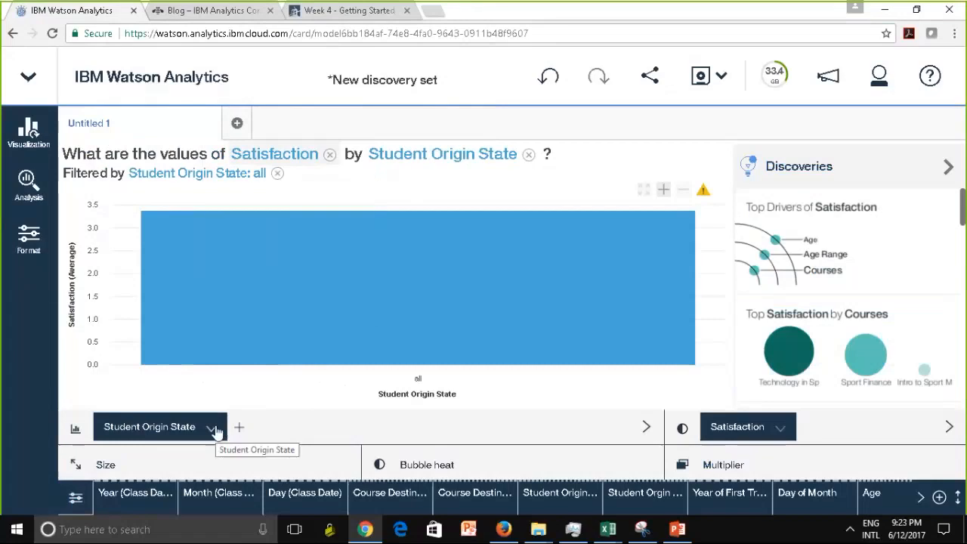
# Go down from the "all" bar to the individual student origin states
pyautogui.click(335, 273)
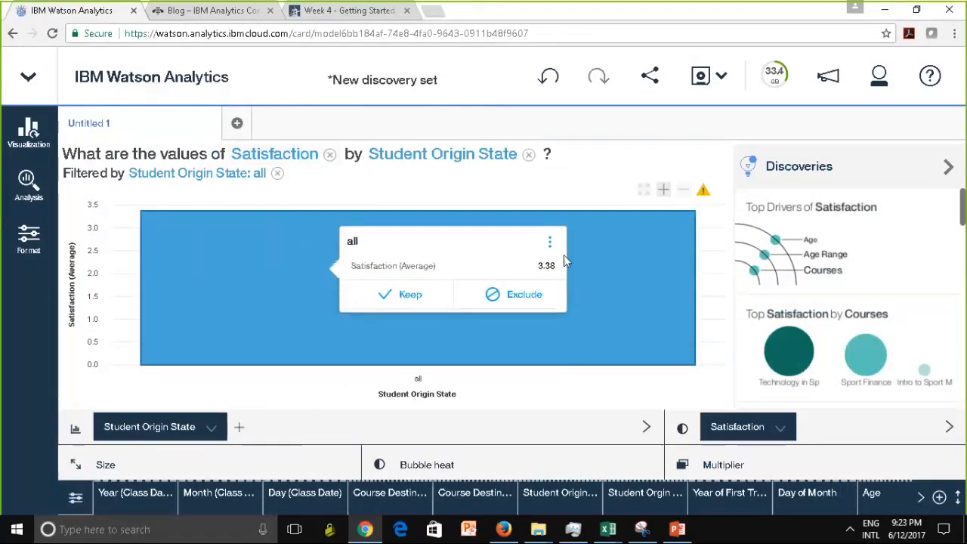
pyautogui.click(550, 245)
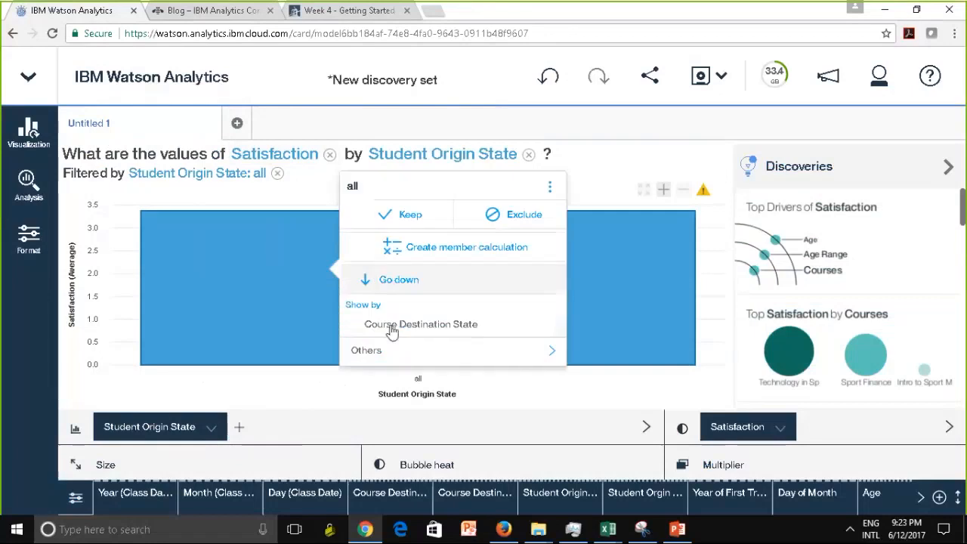
pyautogui.click(367, 281)
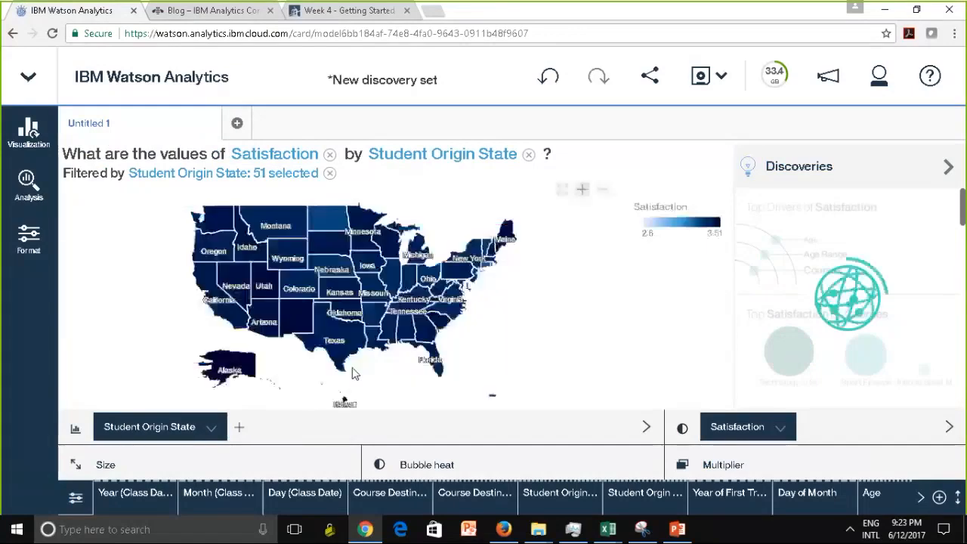
# Examine the drill and Show by options for Kansas on the map
pyautogui.click(340, 293)
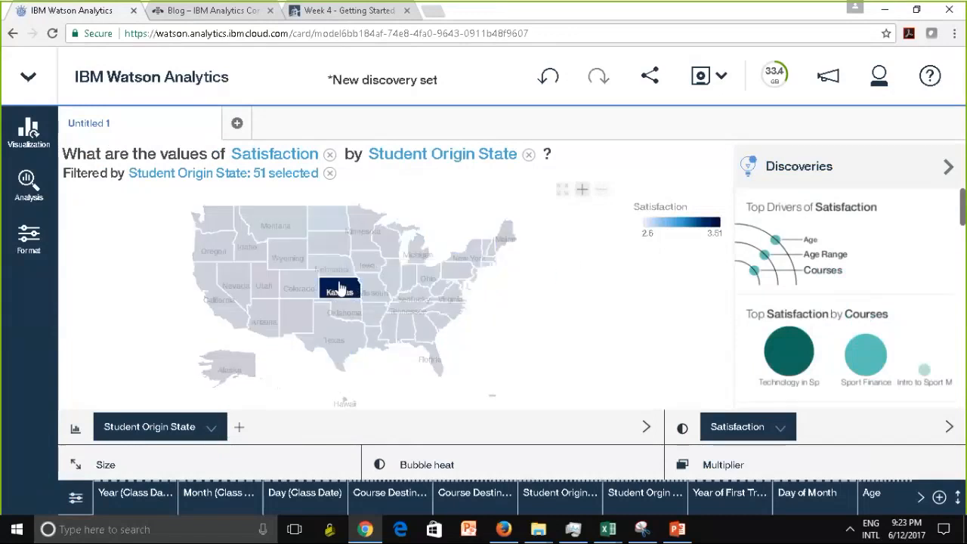
pyautogui.click(565, 261)
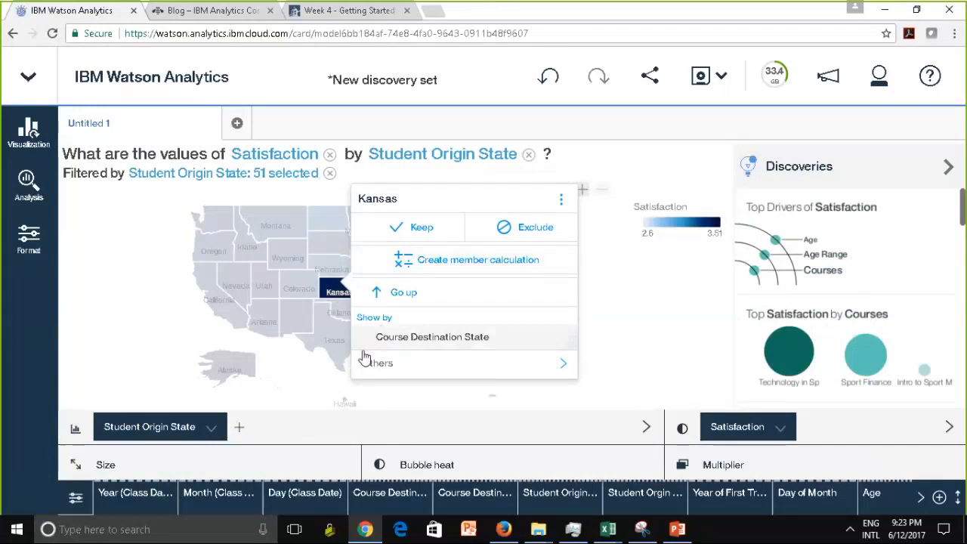
pyautogui.click(411, 341)
pyautogui.click(237, 368)
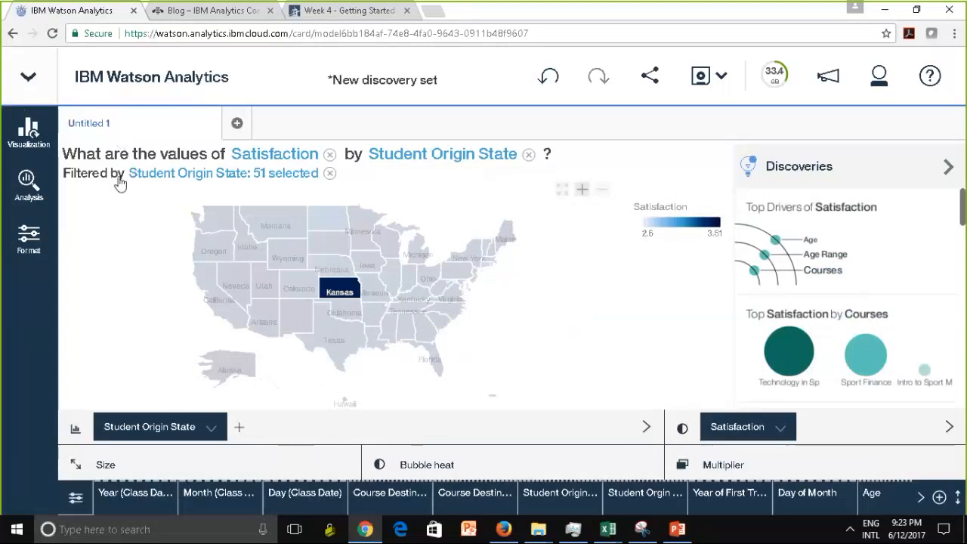
# Switch to the Watson Analytics Walkthrough presentation in PowerPoint and go to slide 27 on asking questions
pyautogui.click(678, 530)
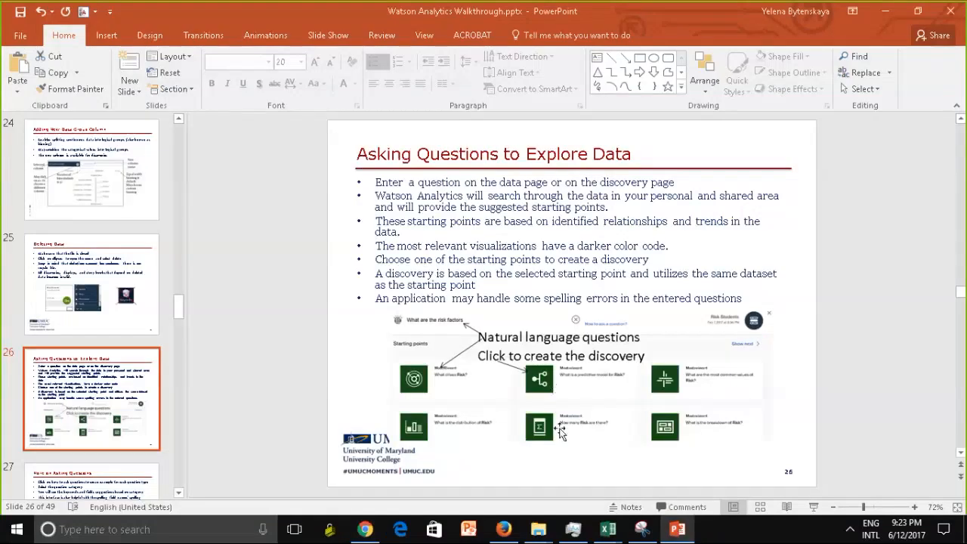
pyautogui.click(132, 485)
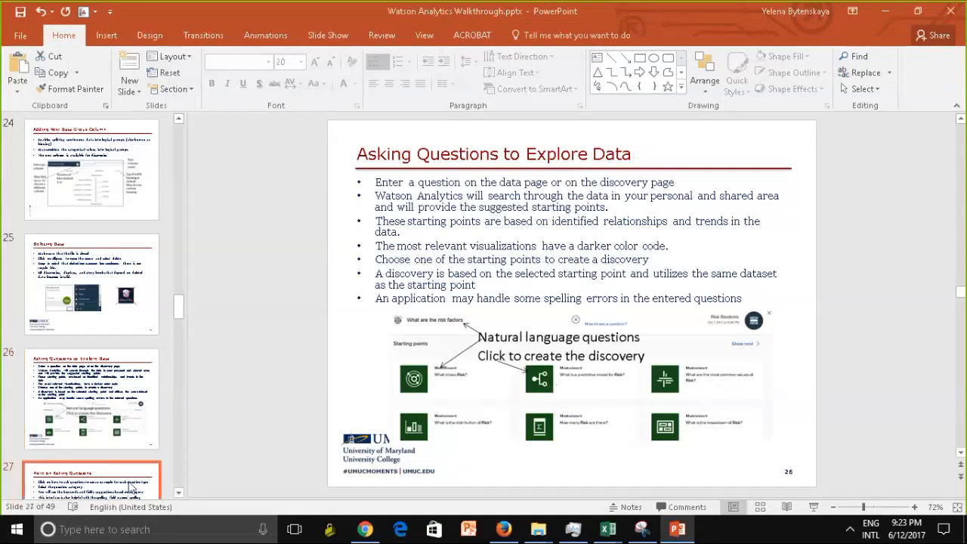
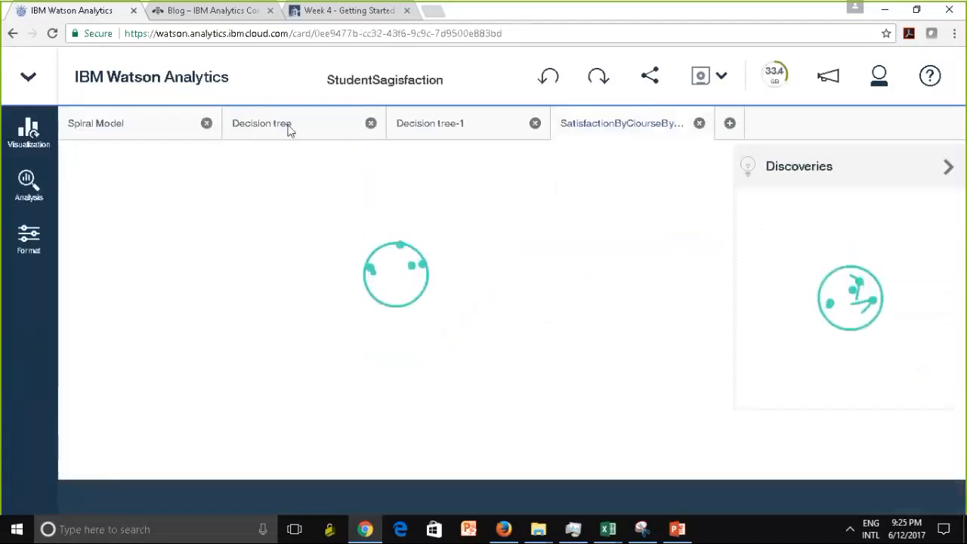
# Open the Decision tree-1 discovery in the StudentSagisfaction set and examine the tree of the predictive model for Gender
pyautogui.click(426, 126)
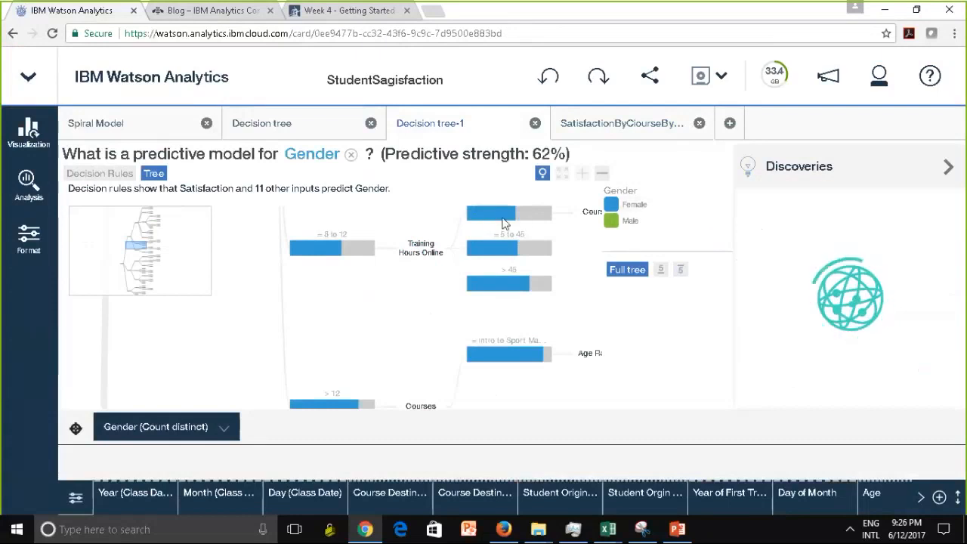
pyautogui.moveTo(505, 225)
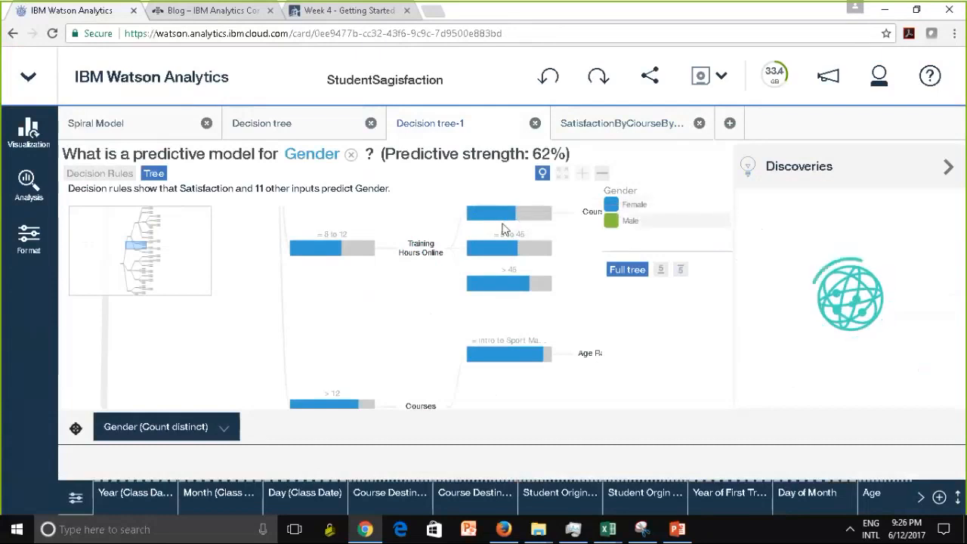
pyautogui.click(542, 173)
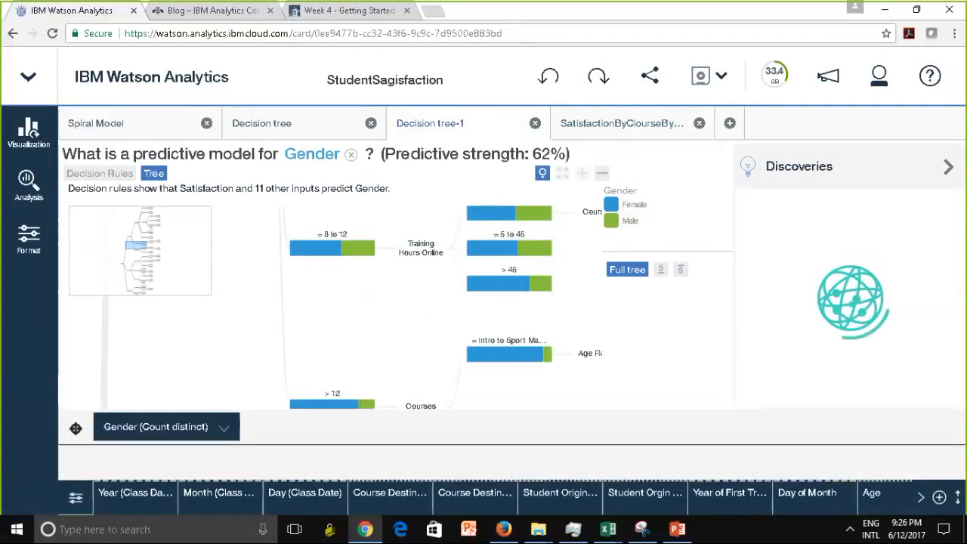
# Switch to PowerPoint, go through the decision tree slides to the Confusion Matrix Example, and enlarge the slide view to 90%
pyautogui.click(677, 534)
pyautogui.press('Down')
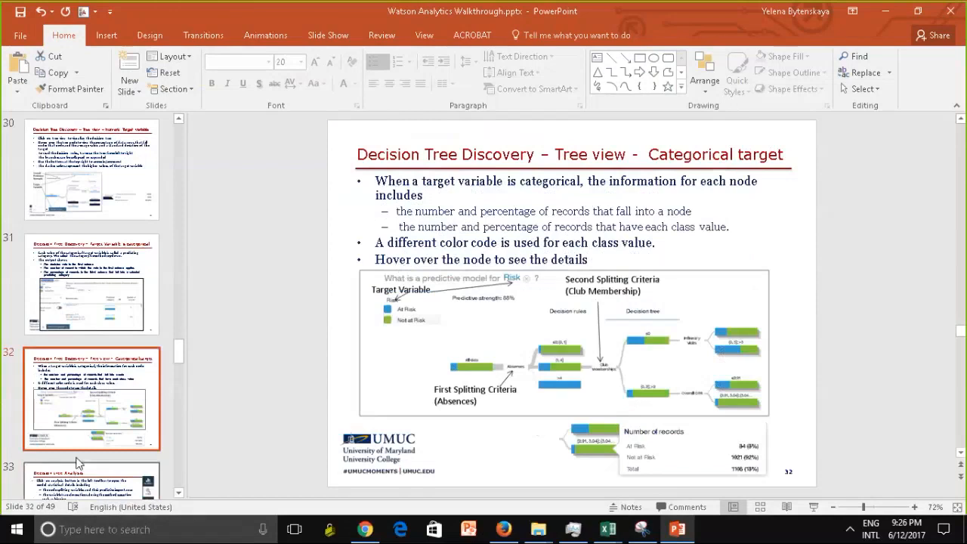
pyautogui.click(117, 495)
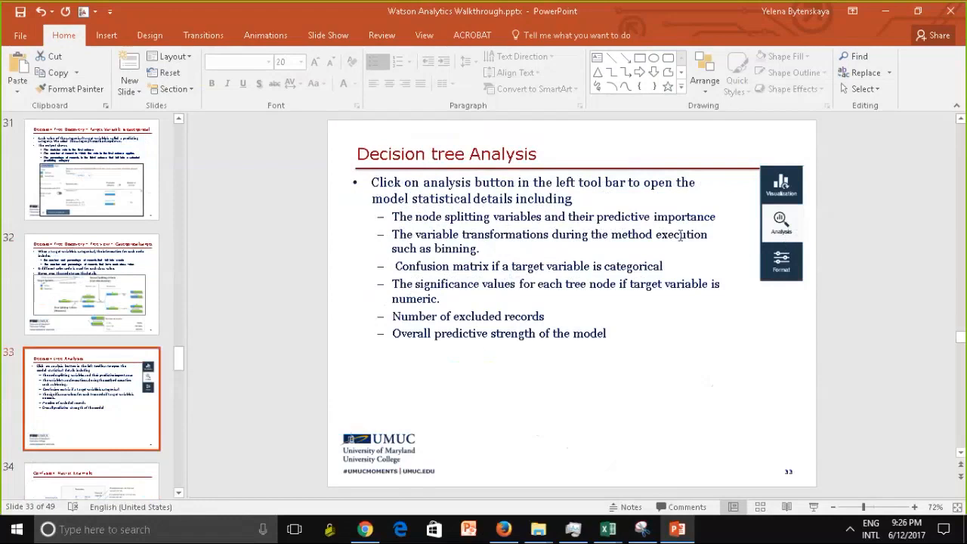
pyautogui.click(121, 493)
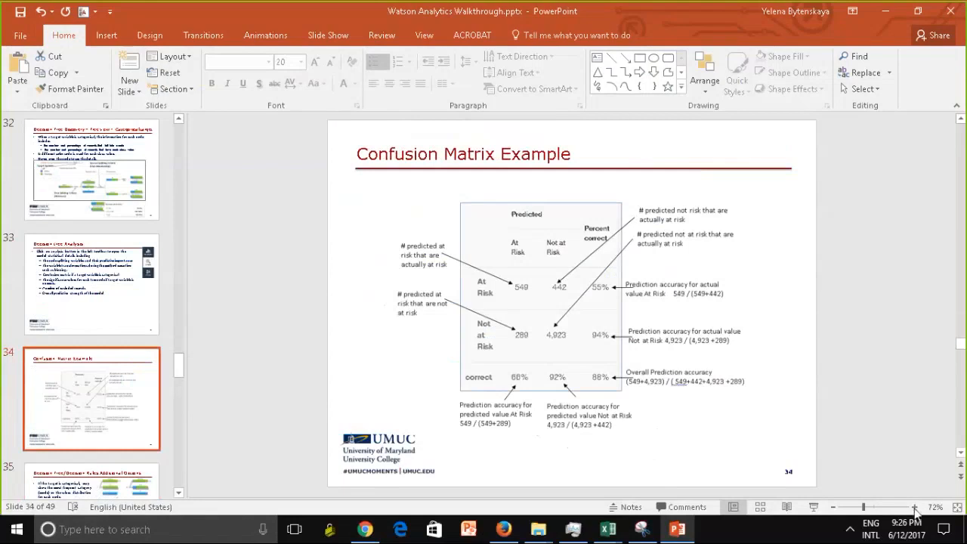
pyautogui.click(914, 507)
pyautogui.click(915, 507)
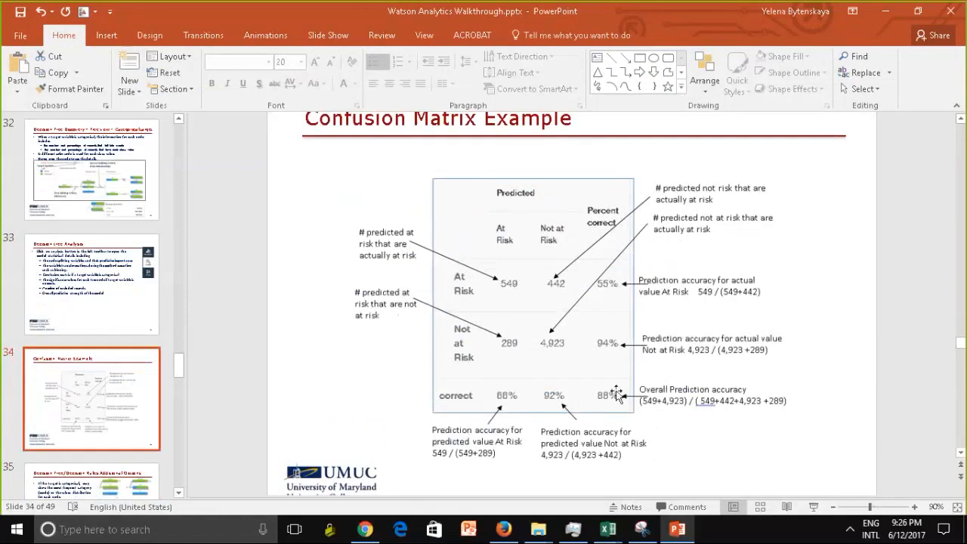
# View the Decision Tree/Decision Rules Additional Options and Tables and Summary slides, and return to Watson Analytics in Chrome
pyautogui.click(98, 491)
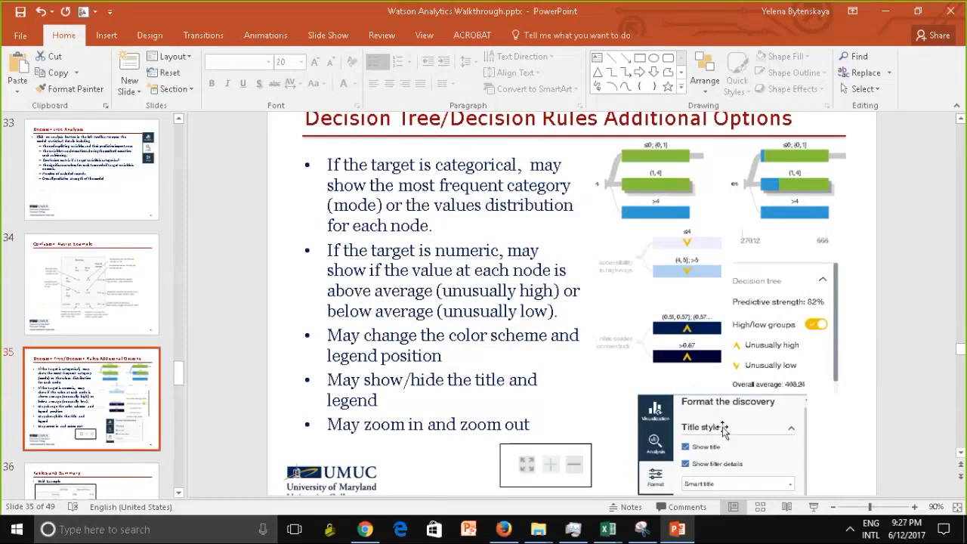
pyautogui.click(94, 484)
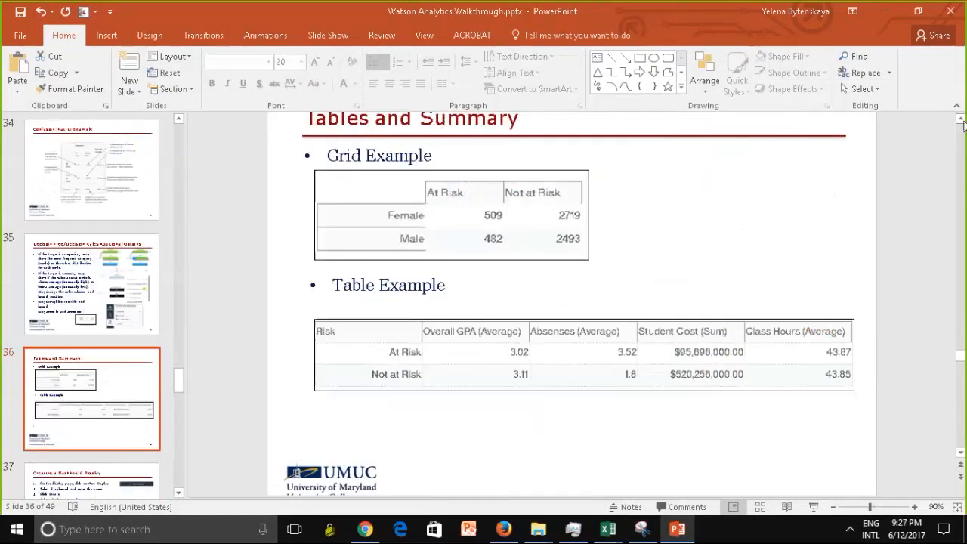
pyautogui.scroll(1, 538, 224)
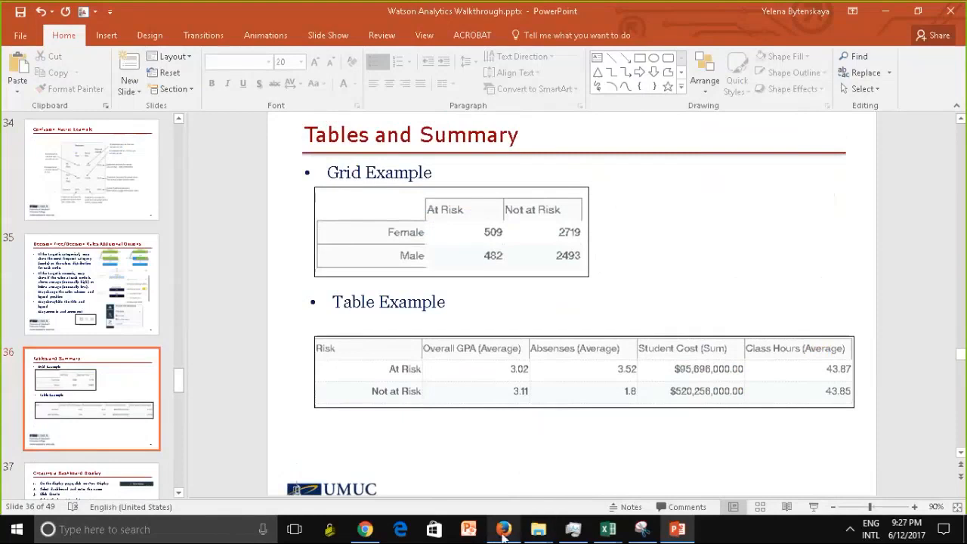
pyautogui.click(371, 529)
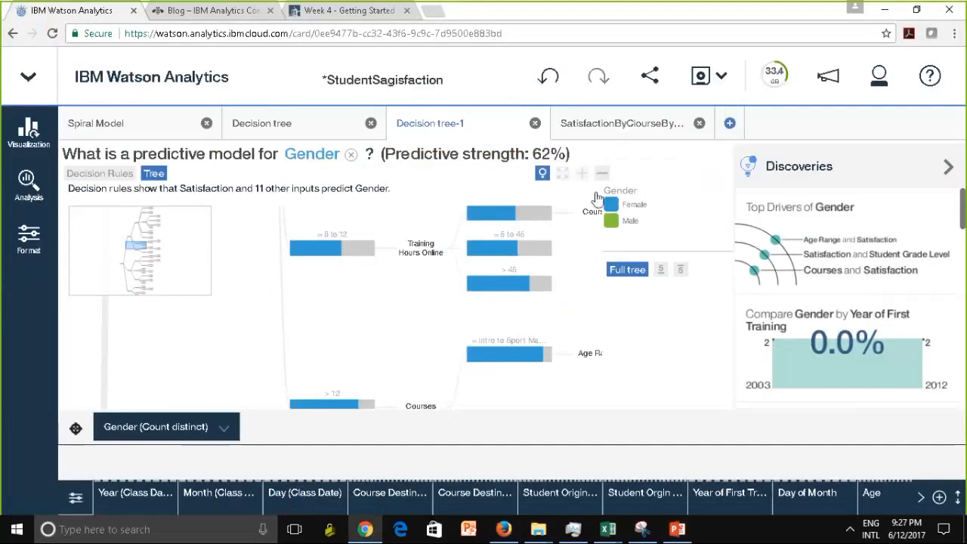
# Create a new table visualization from the university satisfaction survey data with Student Origin State as its column
pyautogui.click(730, 125)
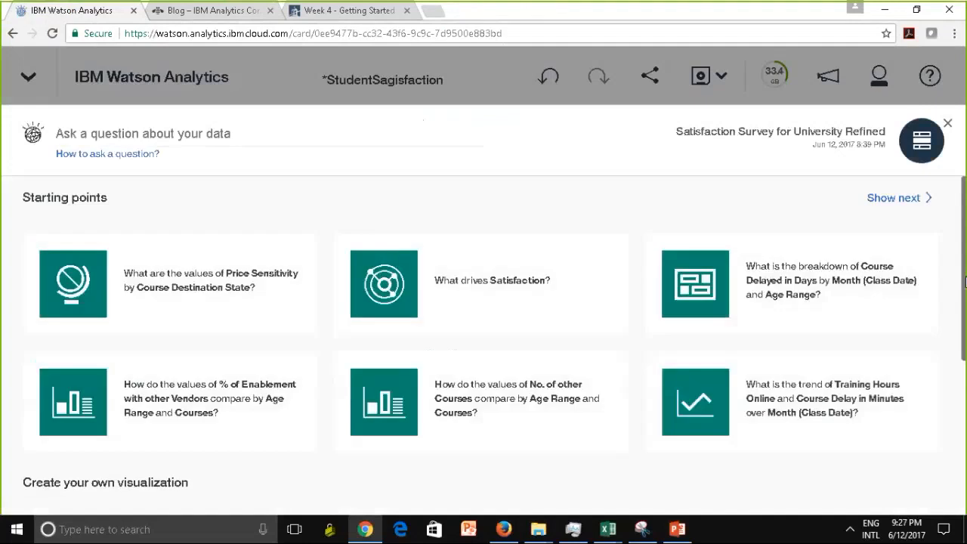
pyautogui.scroll(-4, 965, 293)
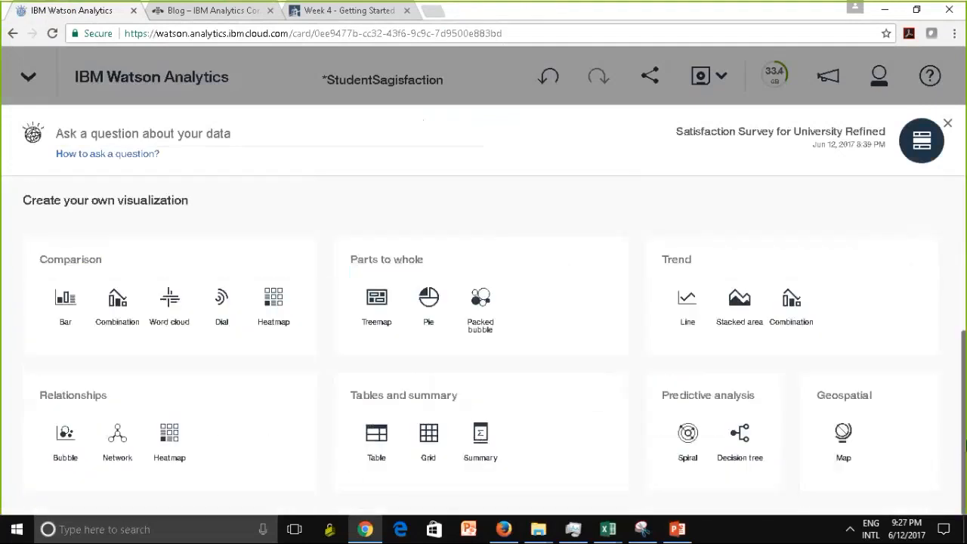
pyautogui.click(378, 438)
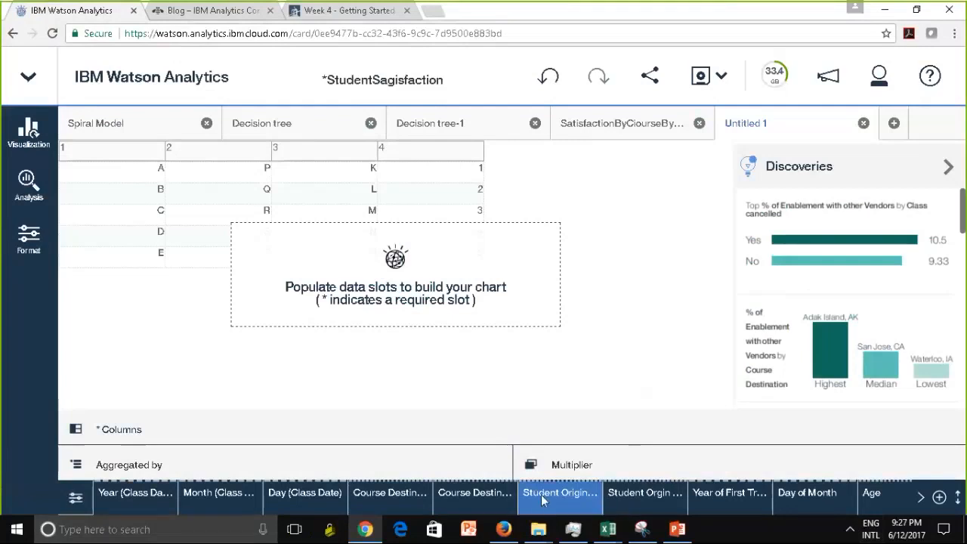
pyautogui.moveTo(542, 496); pyautogui.dragTo(91, 148)
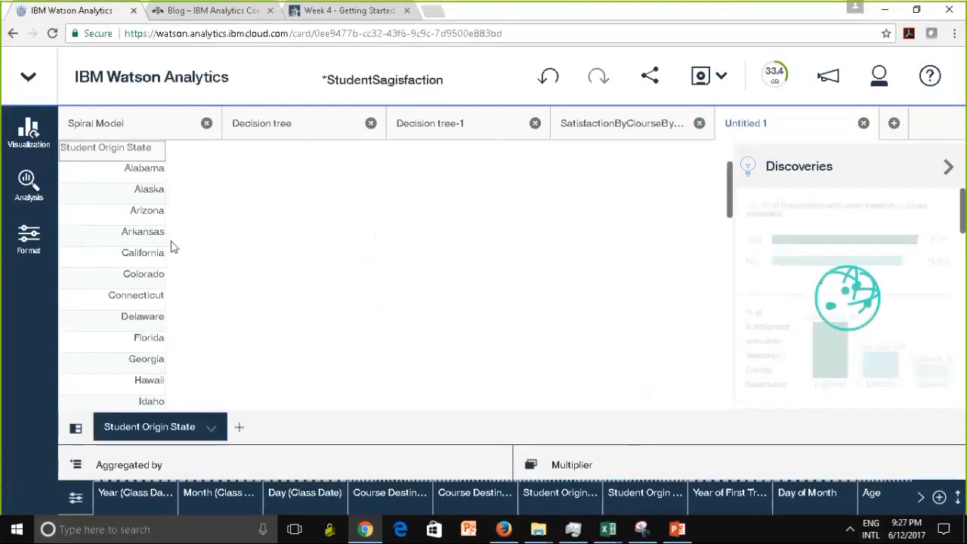
# Add Training Hours Online as the state table's aggregated measure, and replace it with No. of Courses Taken
pyautogui.click(921, 500)
pyautogui.click(921, 500)
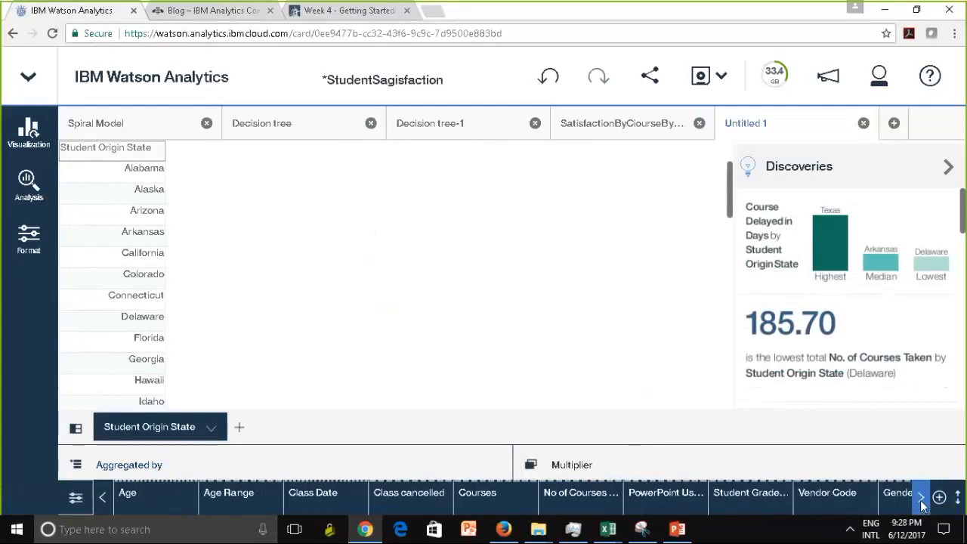
pyautogui.click(922, 501)
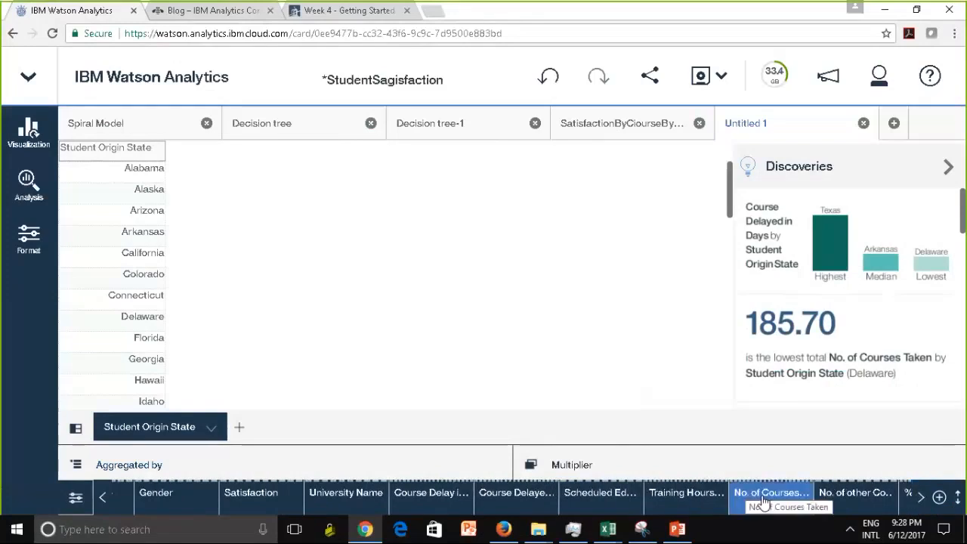
pyautogui.moveTo(675, 499); pyautogui.dragTo(129, 464)
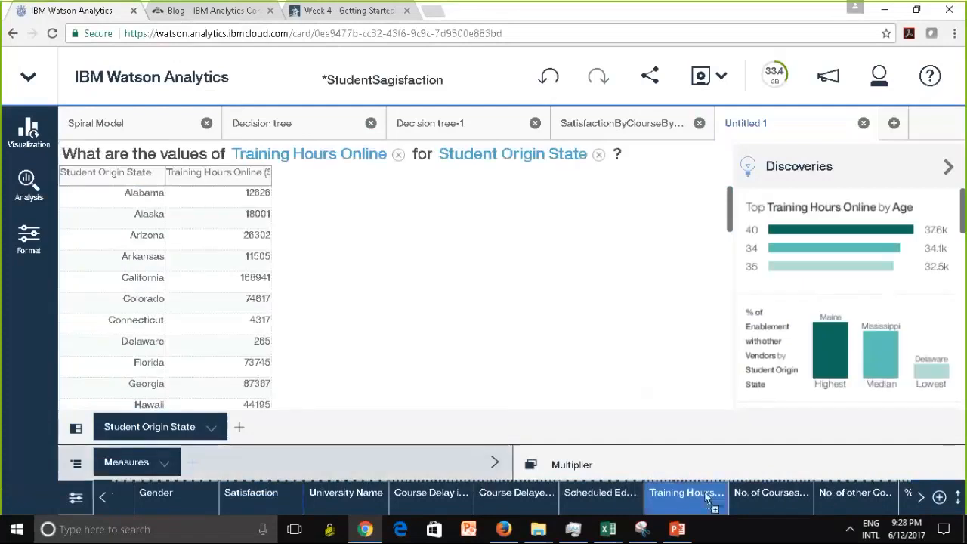
pyautogui.click(772, 505)
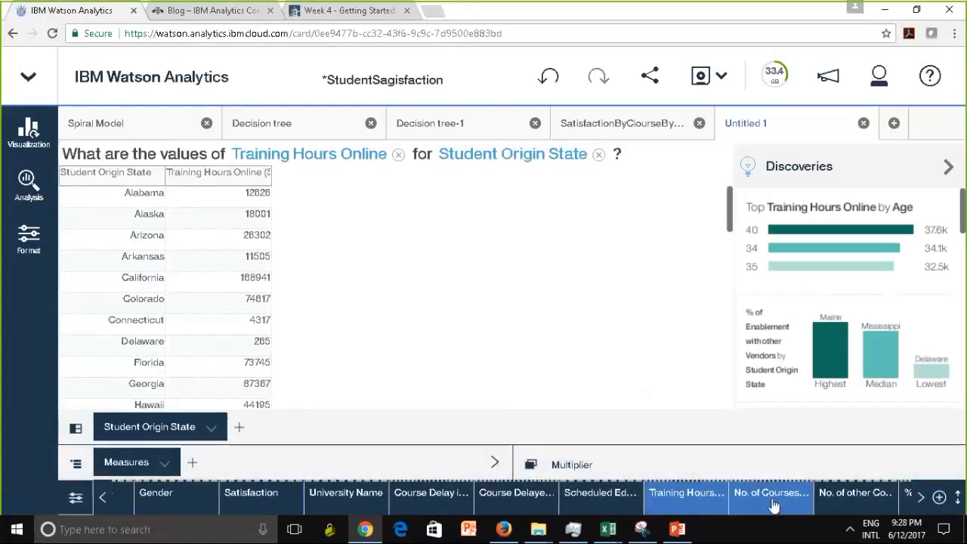
pyautogui.moveTo(280, 518); pyautogui.dragTo(266, 463)
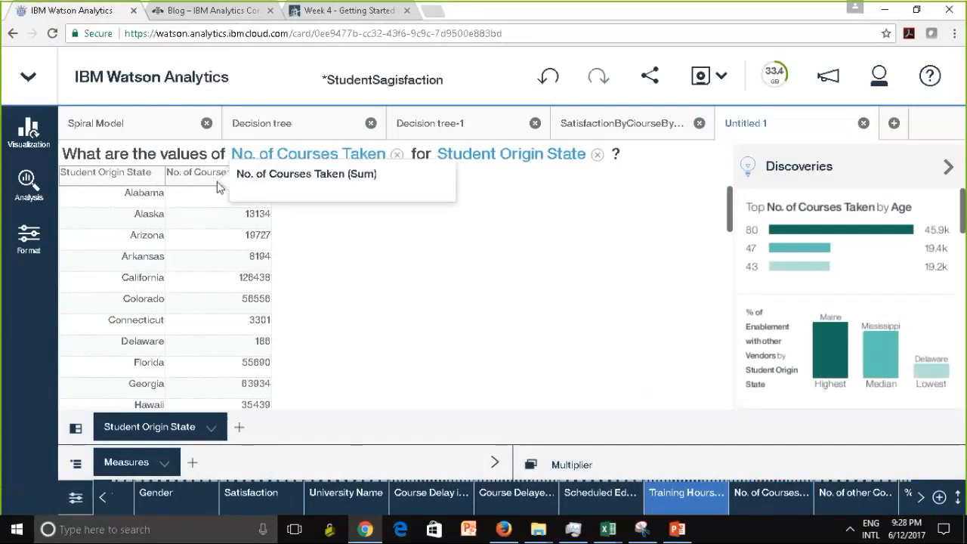
pyautogui.click(681, 497)
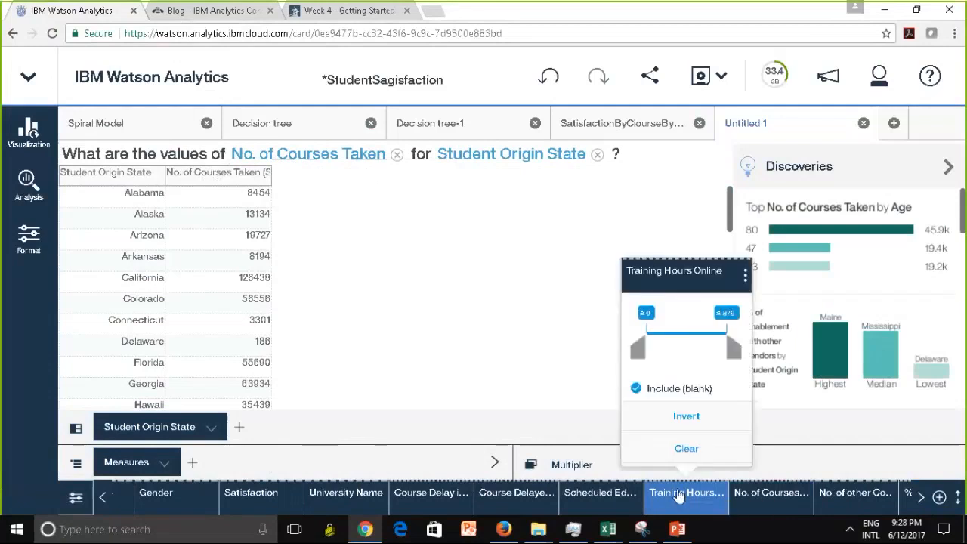
pyautogui.click(746, 274)
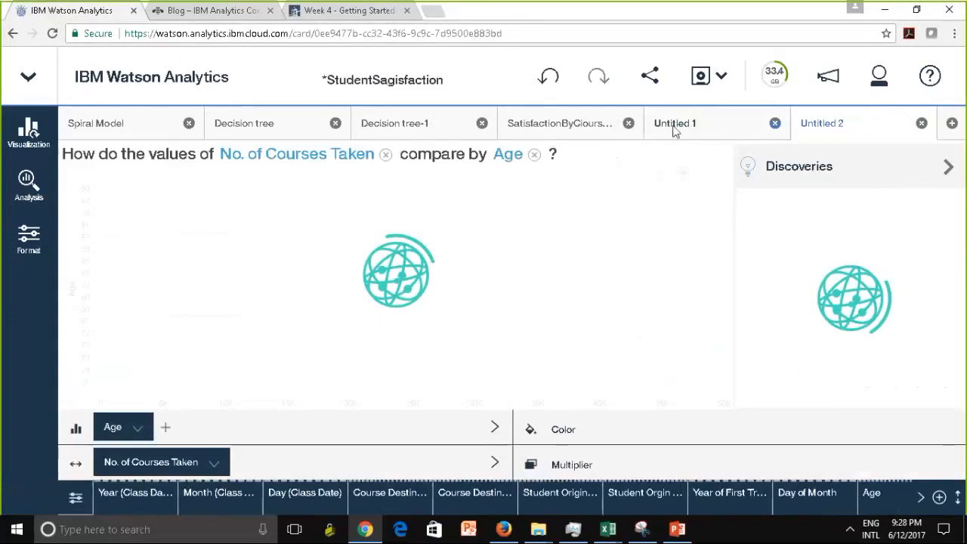
pyautogui.click(675, 130)
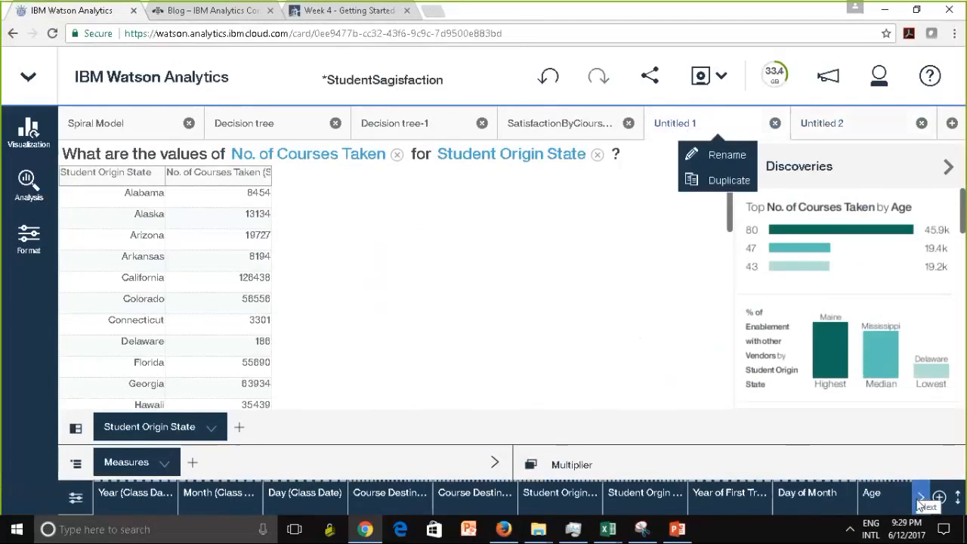
# Examine the default aggregation options of the No of Courses Grouped field and the filter values of the Courses field
pyautogui.click(921, 500)
pyautogui.click(920, 500)
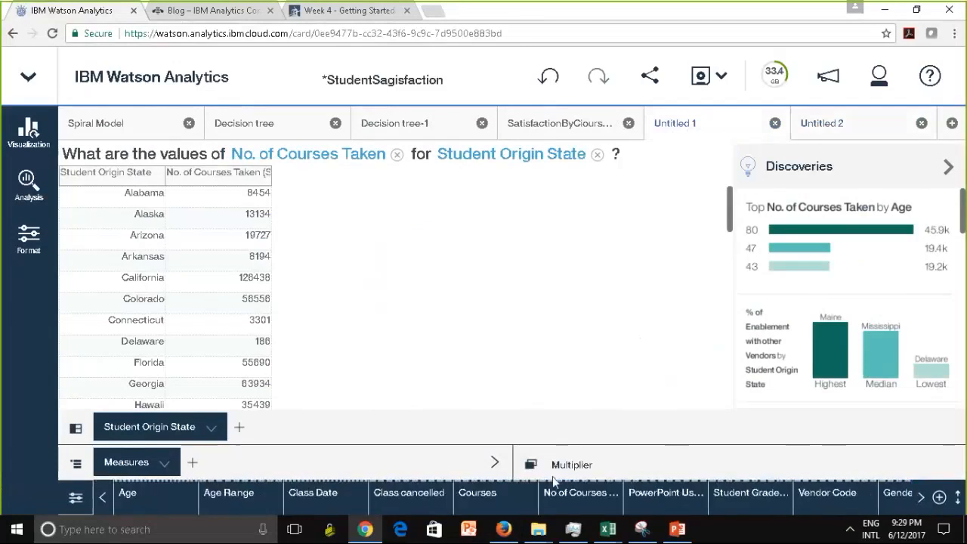
pyautogui.click(573, 499)
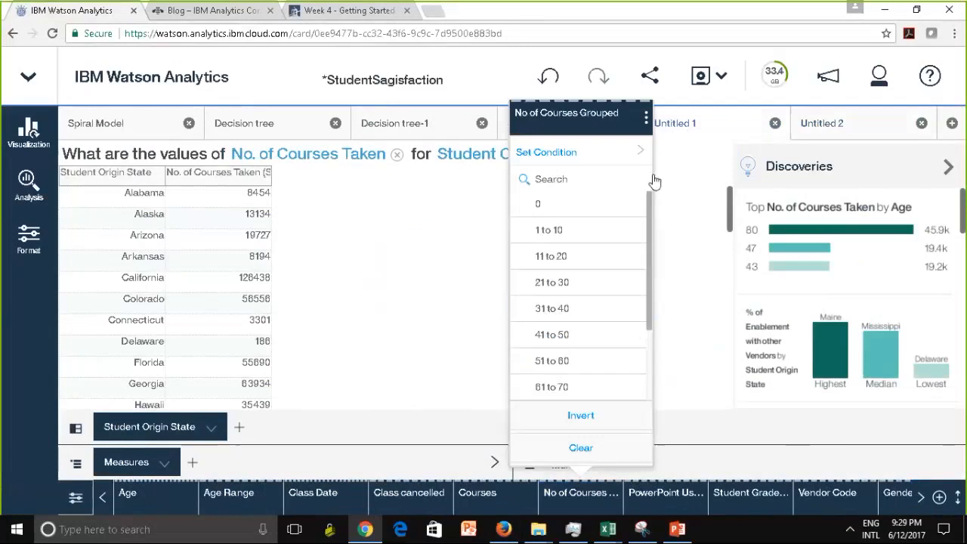
pyautogui.click(646, 117)
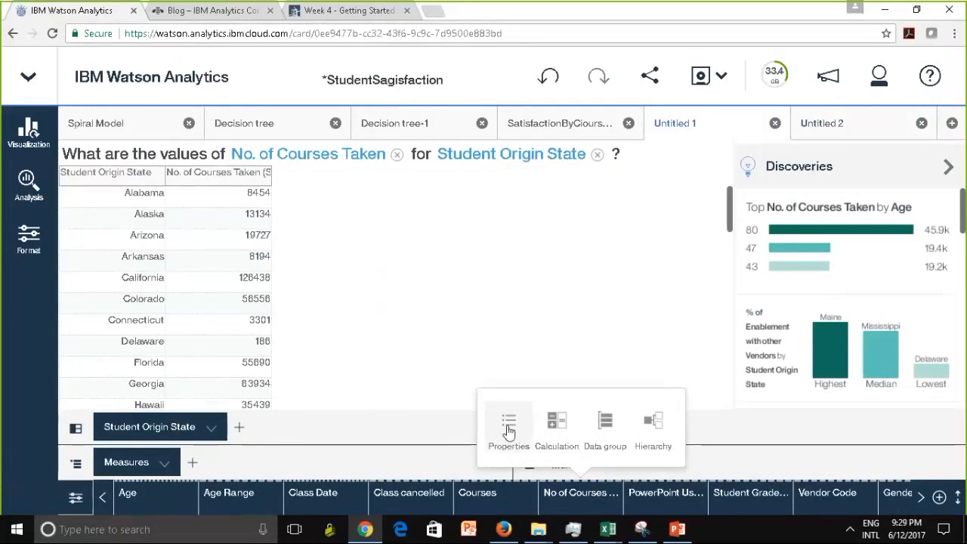
pyautogui.click(508, 430)
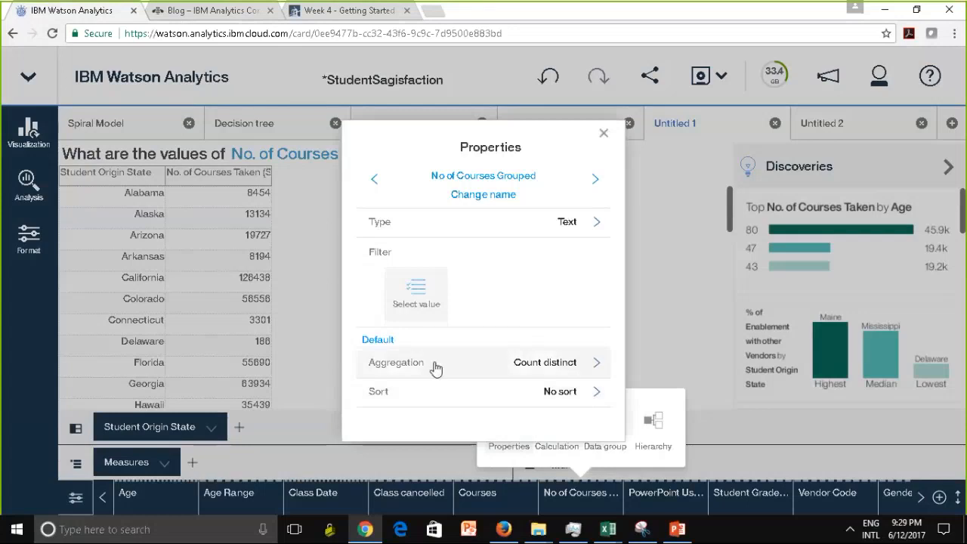
pyautogui.click(608, 364)
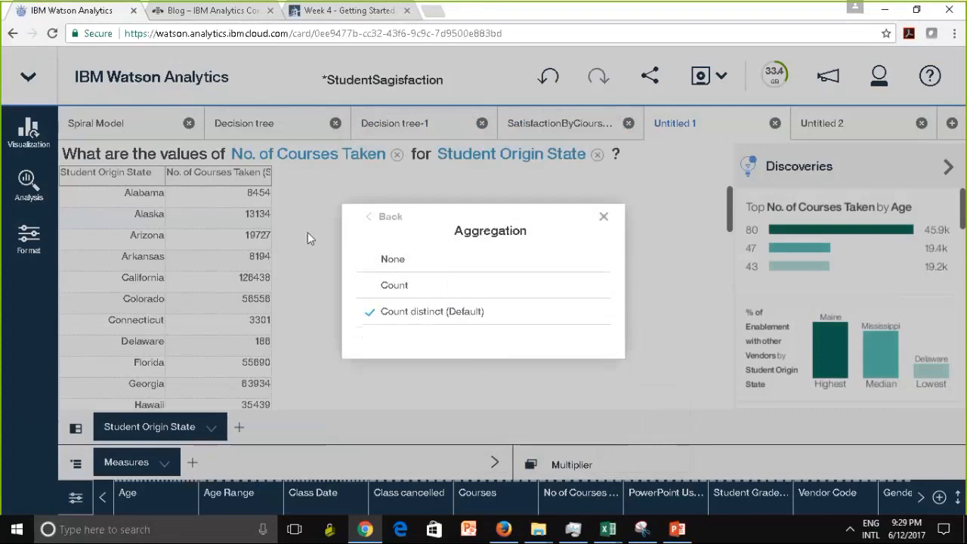
pyautogui.click(604, 218)
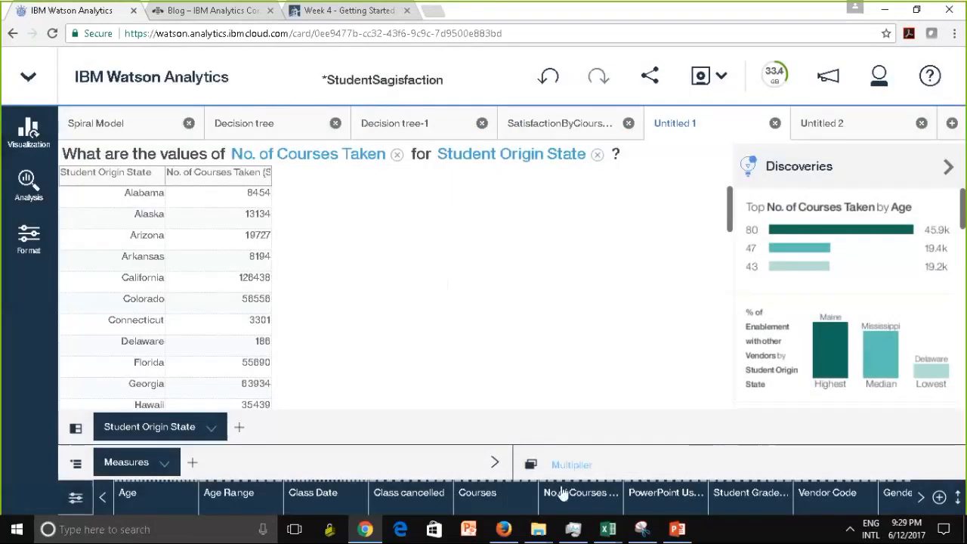
pyautogui.click(495, 503)
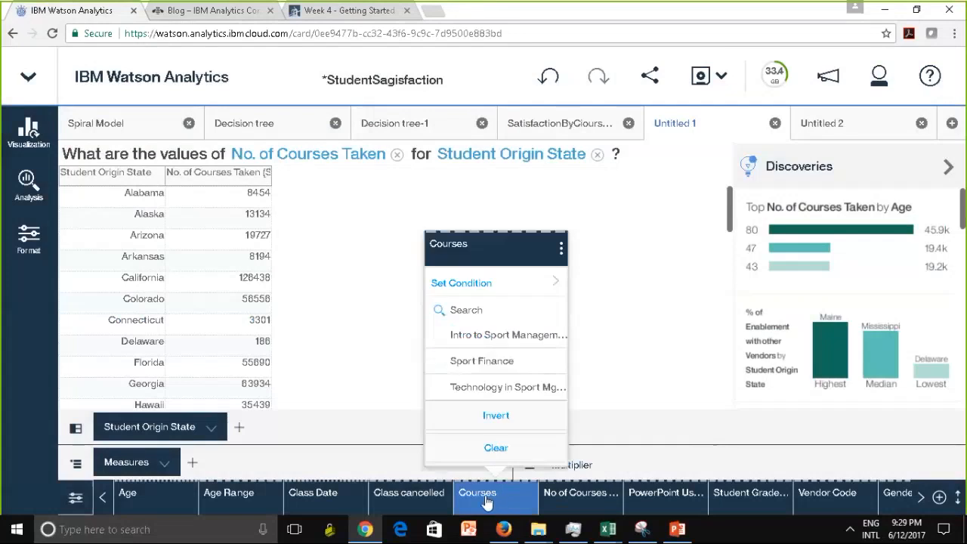
pyautogui.click(487, 503)
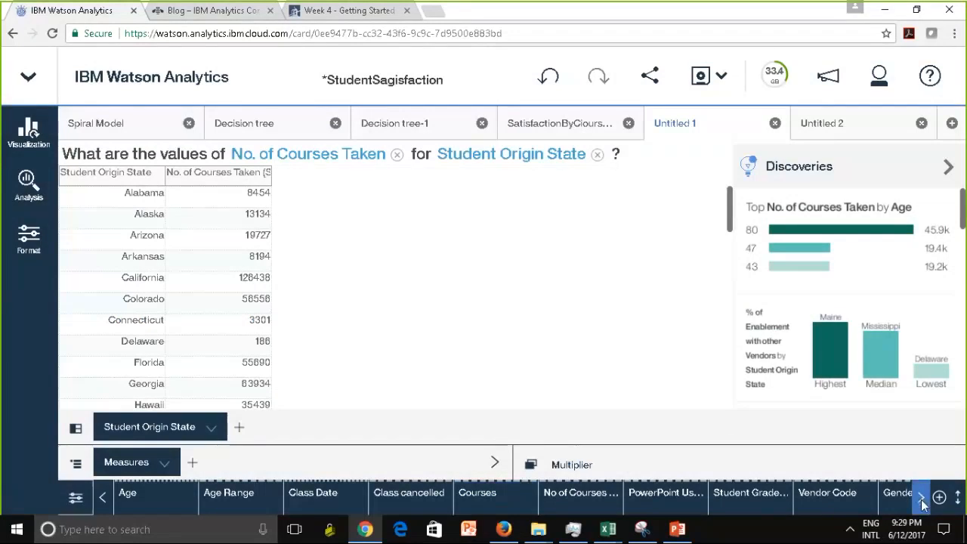
# Set the default aggregation of the No. of Courses Taken field to Average and close its properties
pyautogui.click(922, 499)
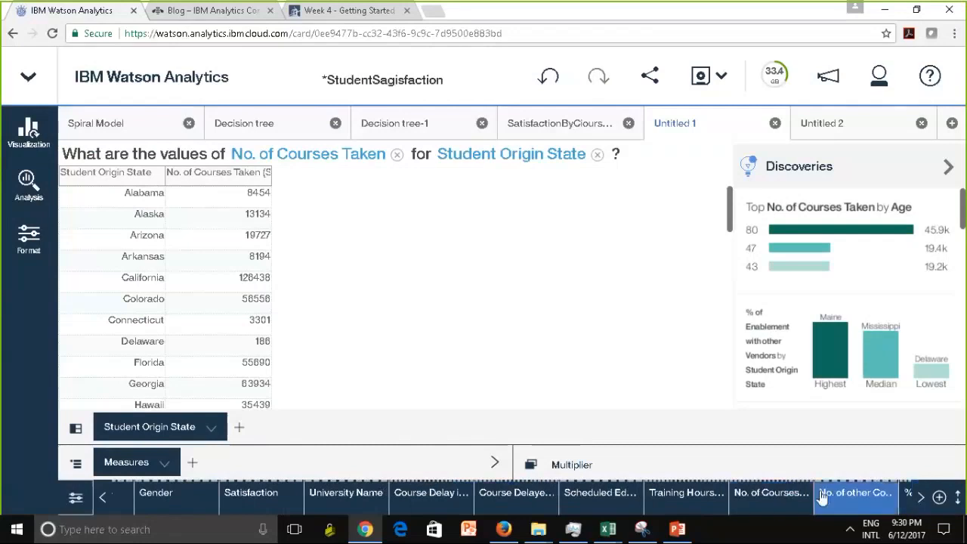
pyautogui.click(775, 495)
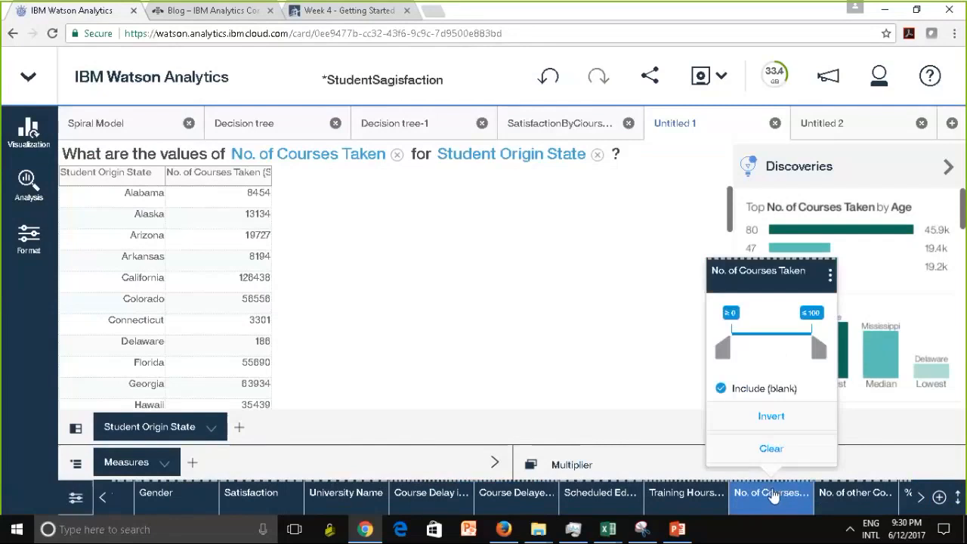
pyautogui.click(831, 275)
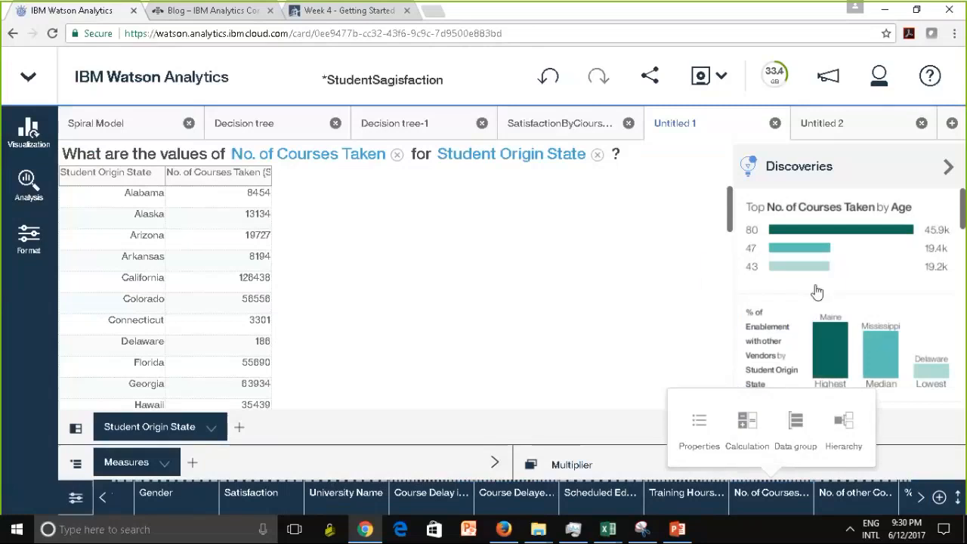
pyautogui.click(697, 431)
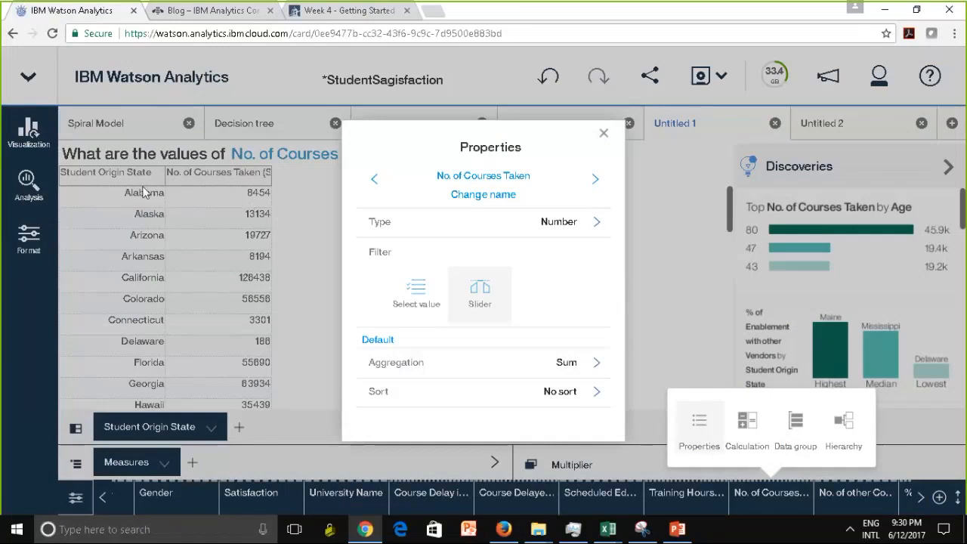
pyautogui.click(598, 367)
pyautogui.click(597, 366)
pyautogui.click(589, 357)
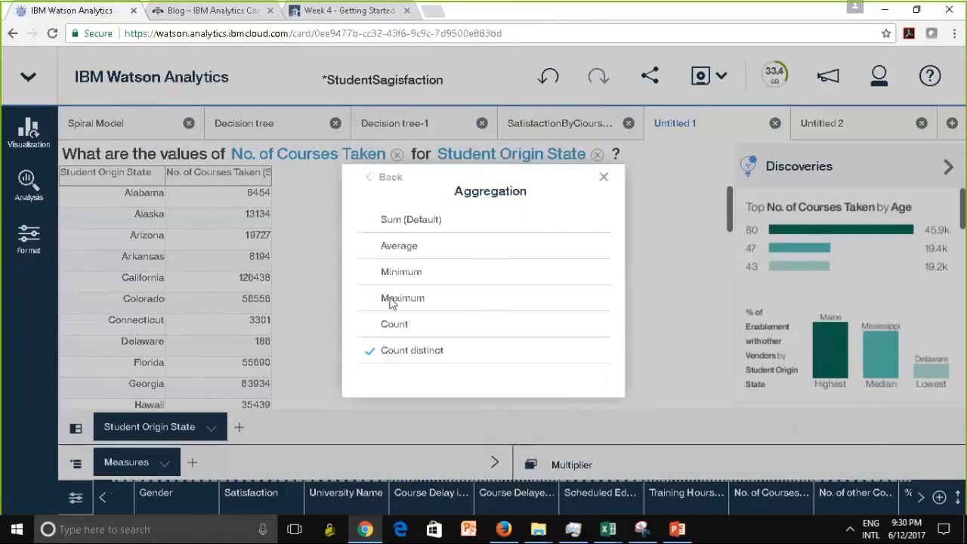
pyautogui.click(399, 253)
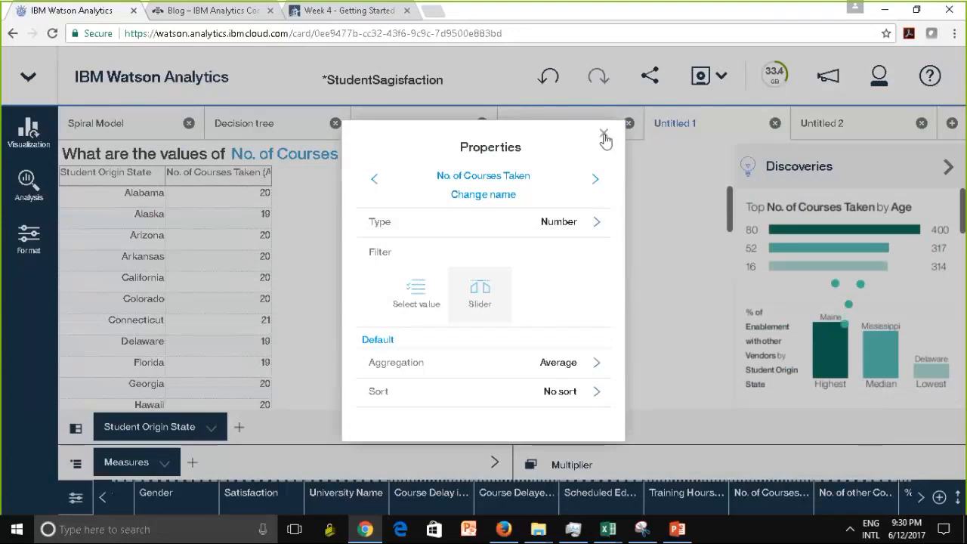
pyautogui.click(291, 155)
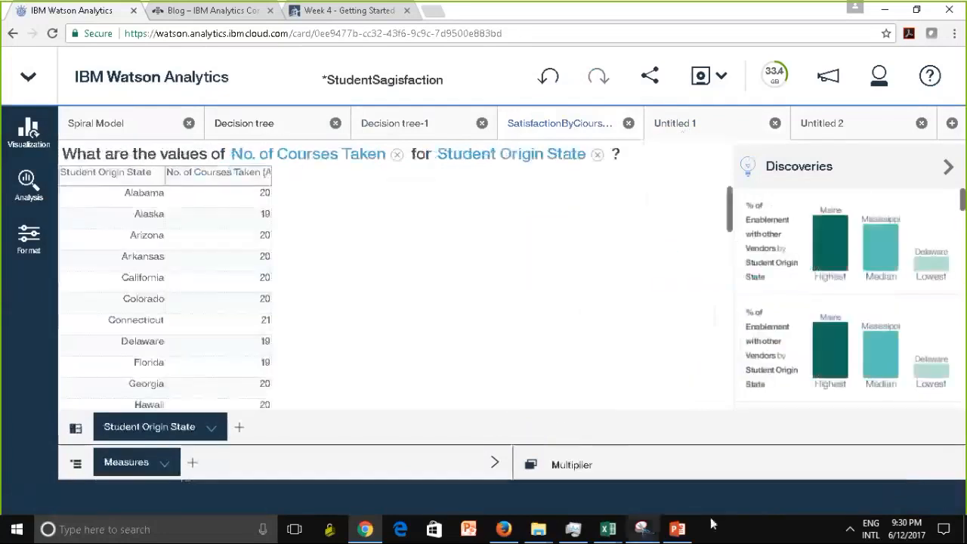
# Switch to the Watson Analytics Walkthrough presentation in PowerPoint and go to the Creating a Dashboard Display slide
pyautogui.click(678, 530)
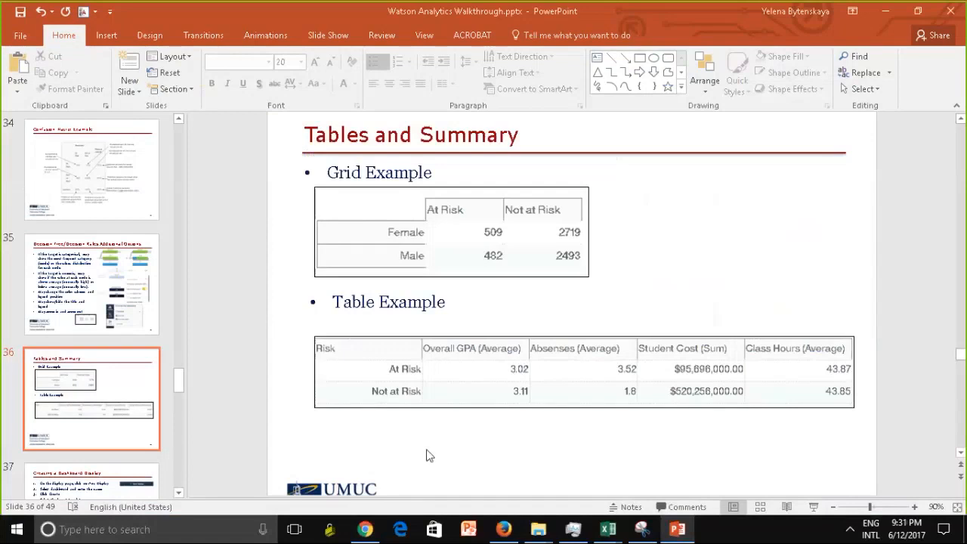
pyautogui.click(129, 486)
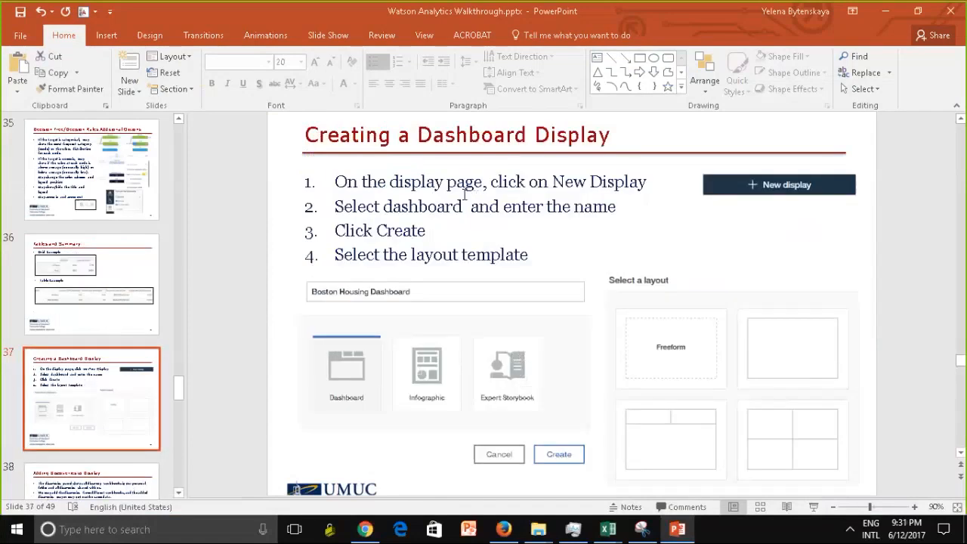
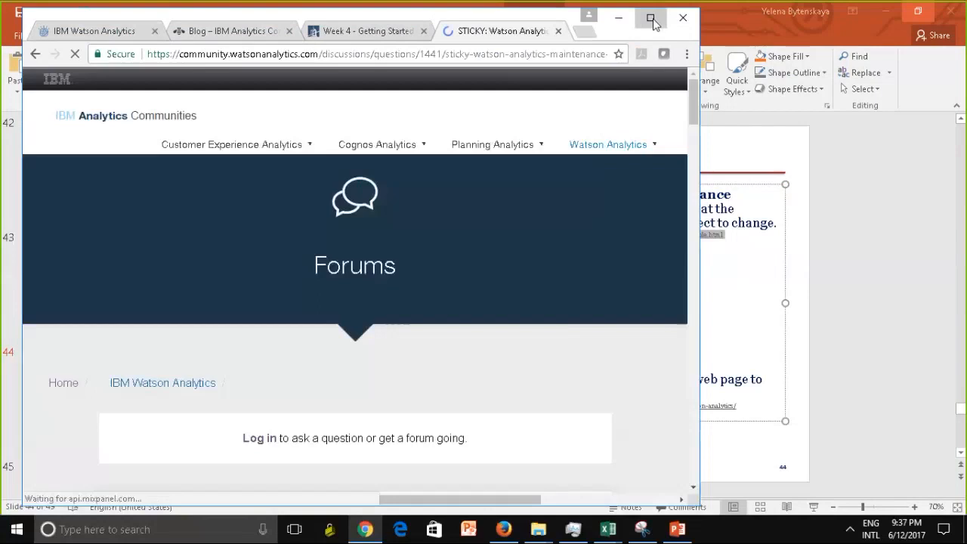
# Maximize the browser window and review the June dates in the Watson Analytics Maintenance Schedule topic, highlighting Friday, June 23
pyautogui.click(650, 18)
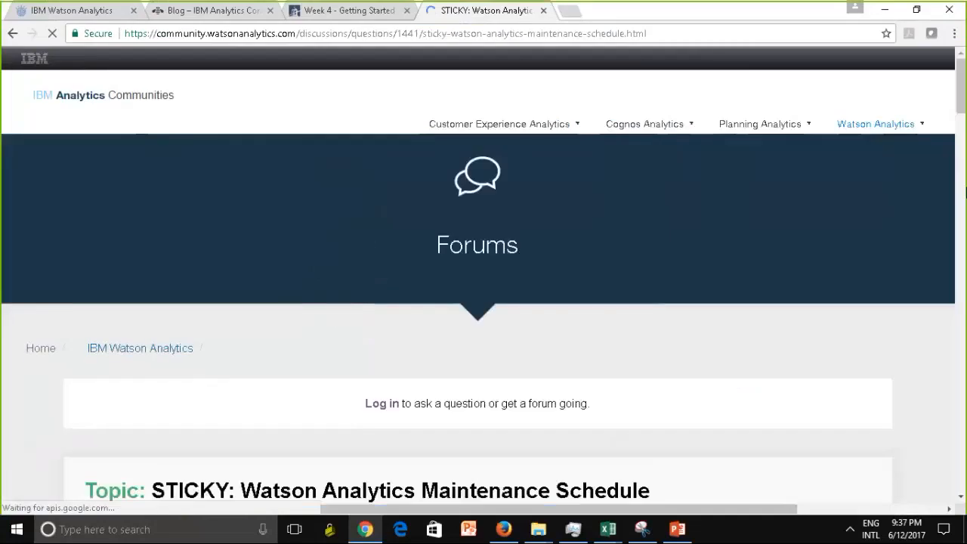
pyautogui.moveTo(963, 102); pyautogui.dragTo(962, 187)
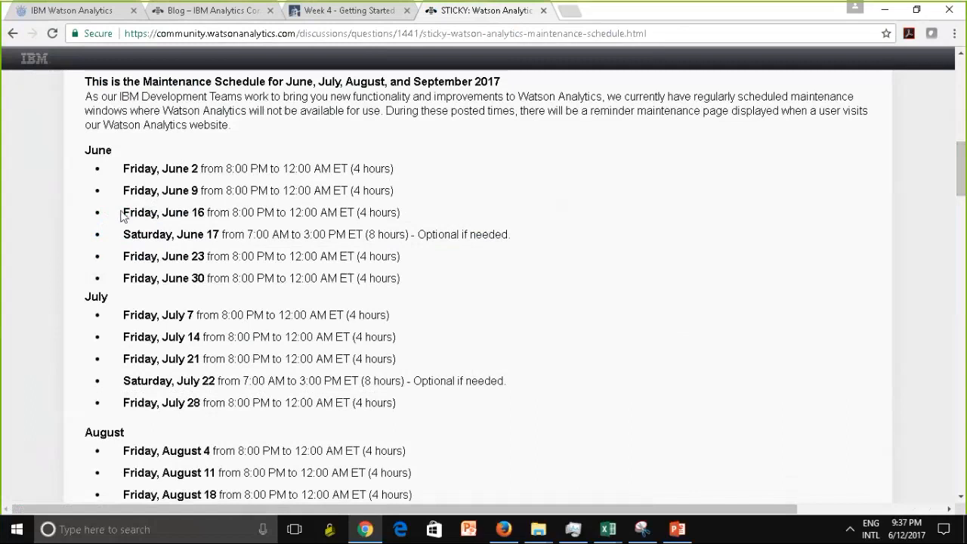
pyautogui.moveTo(124, 214); pyautogui.dragTo(137, 212)
pyautogui.click(219, 234)
pyautogui.moveTo(123, 256); pyautogui.dragTo(206, 257)
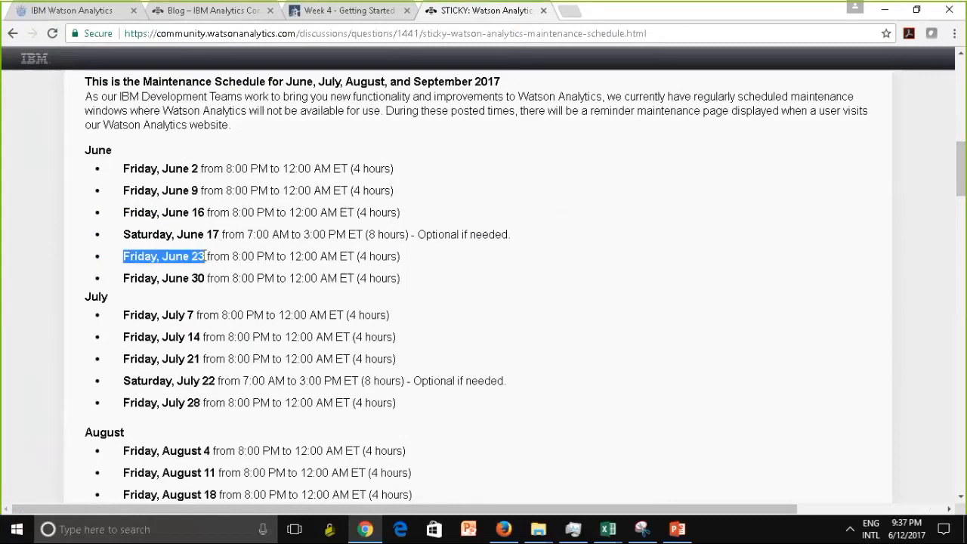
pyautogui.click(142, 257)
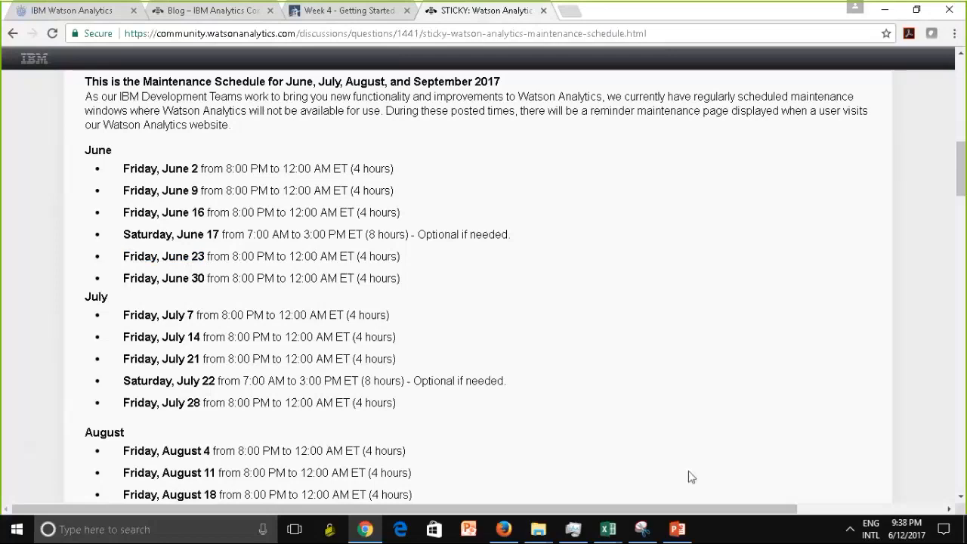
pyautogui.moveTo(682, 534)
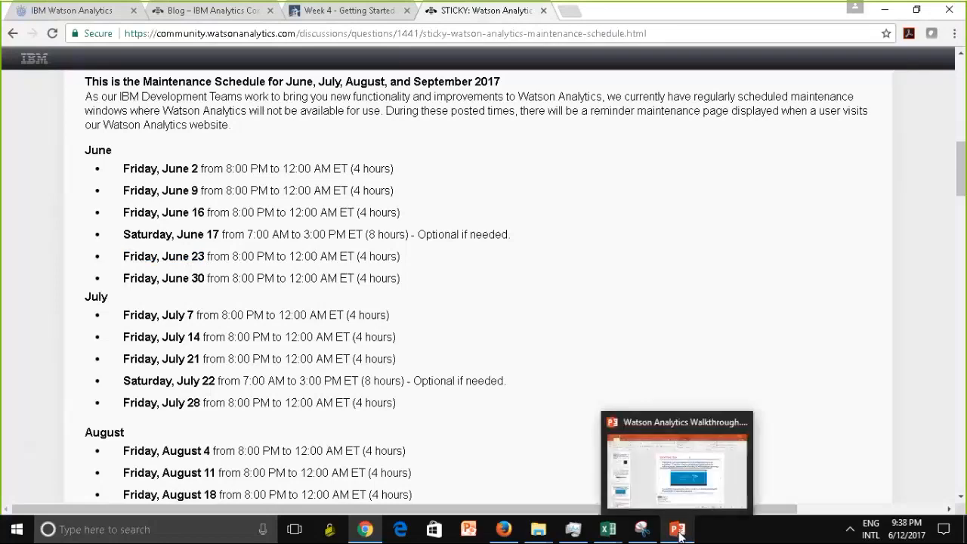
# Switch to the PowerPoint walkthrough, review the supported browser tip on the Important Tips slide, and go to the Watson Community Forum slide
pyautogui.click(614, 469)
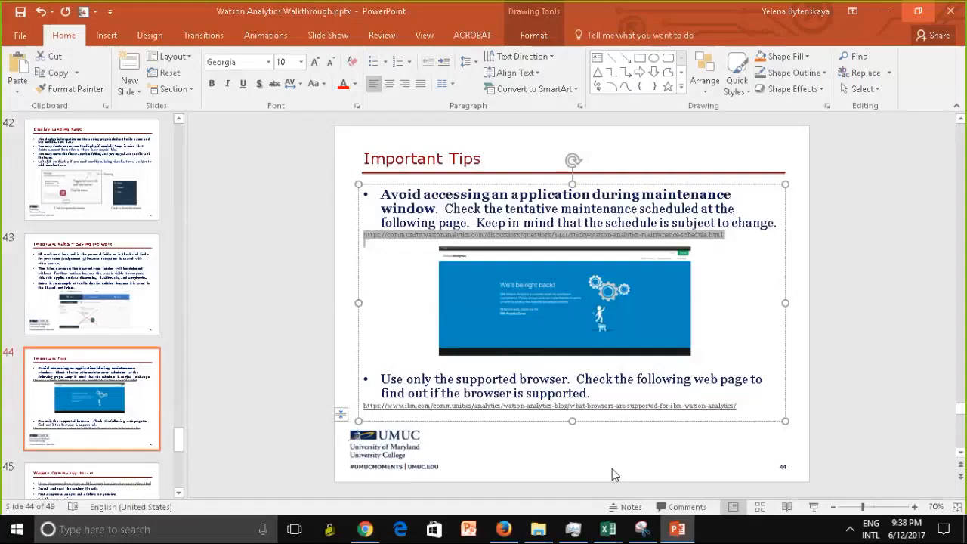
pyautogui.click(453, 381)
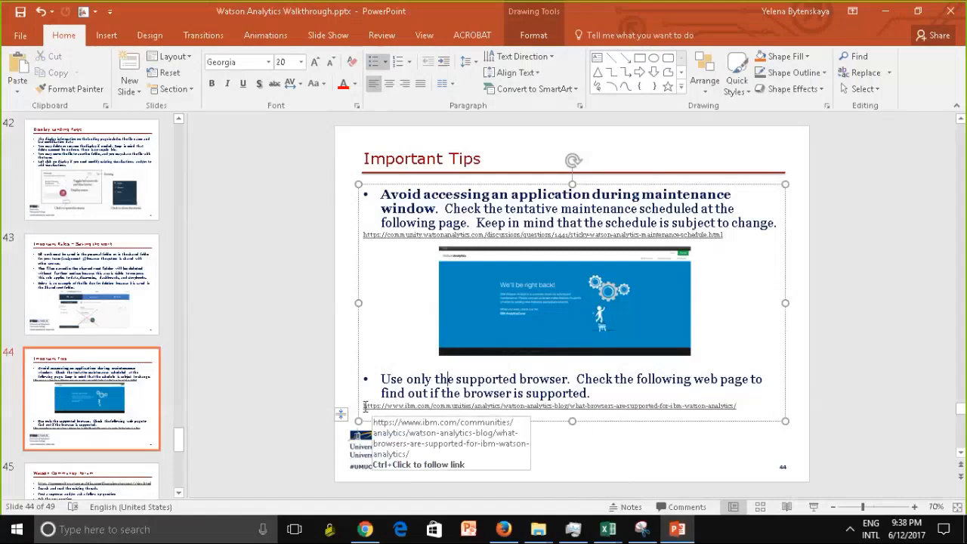
pyautogui.click(750, 412)
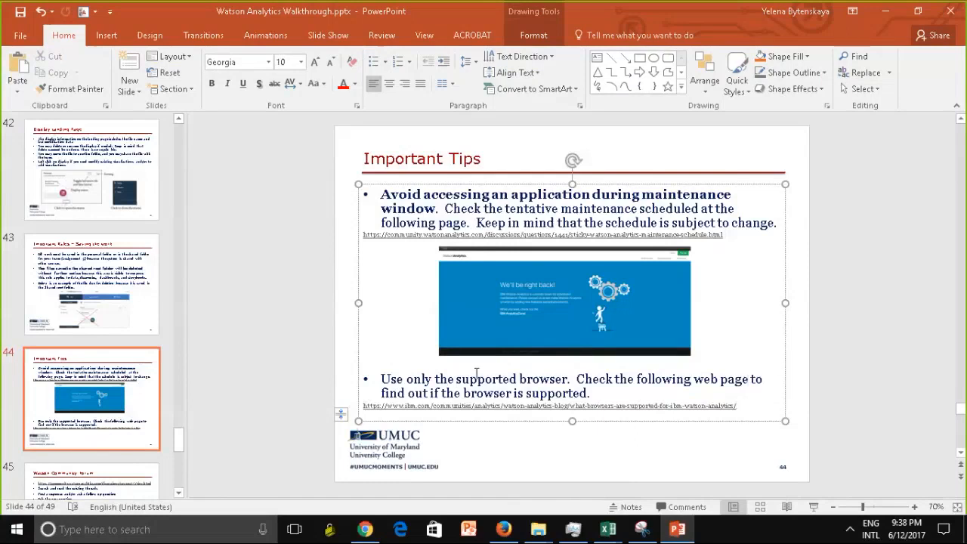
pyautogui.click(123, 484)
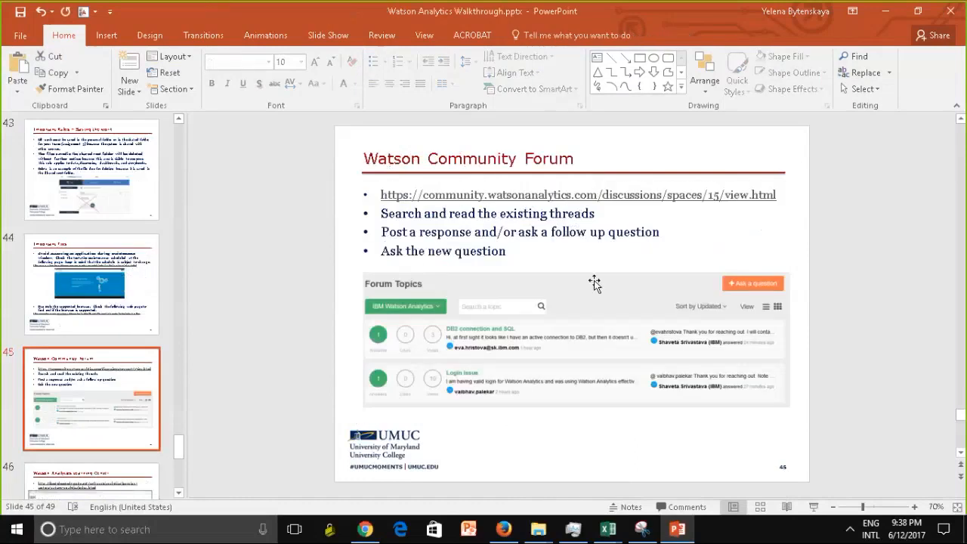
pyautogui.keyDown('ctrl'); pyautogui.click(776, 198); pyautogui.keyUp('ctrl')
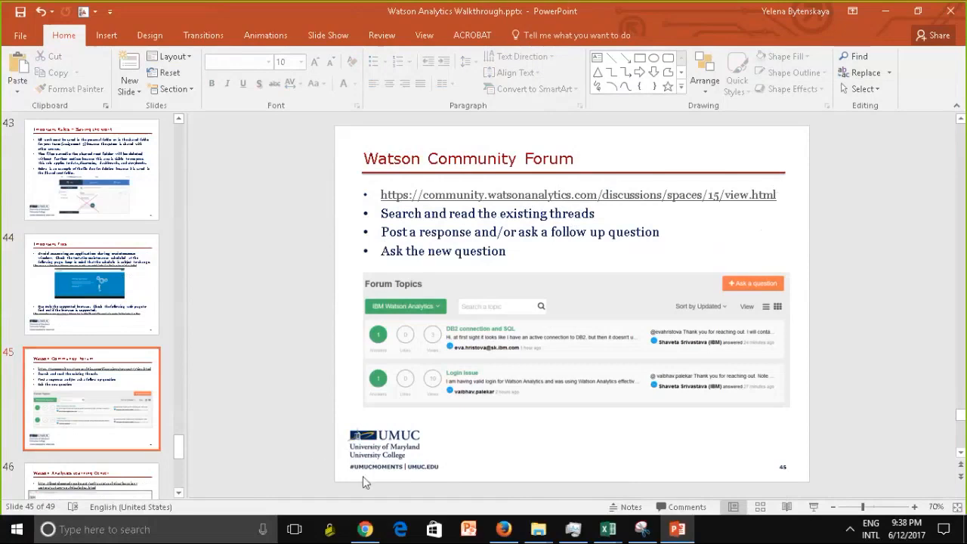
# Switch to Chrome, open the Watson Analytics Community Forums from the Blog page, and look through the forum topics
pyautogui.click(365, 532)
pyautogui.click(234, 17)
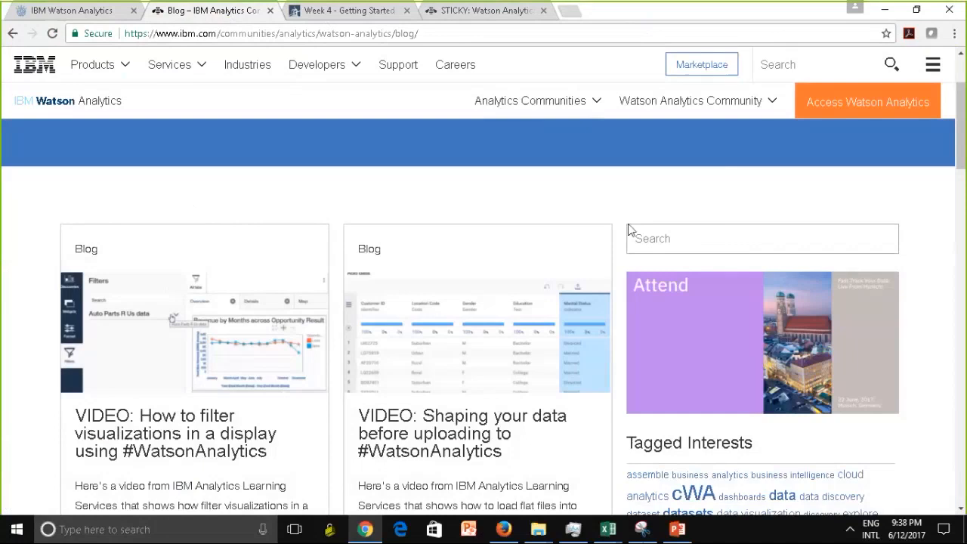
pyautogui.click(754, 113)
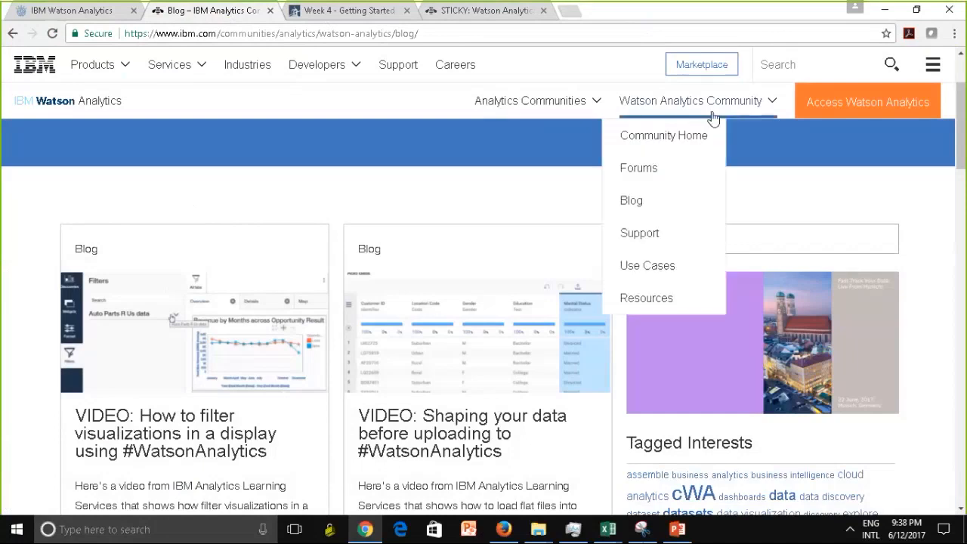
pyautogui.click(648, 177)
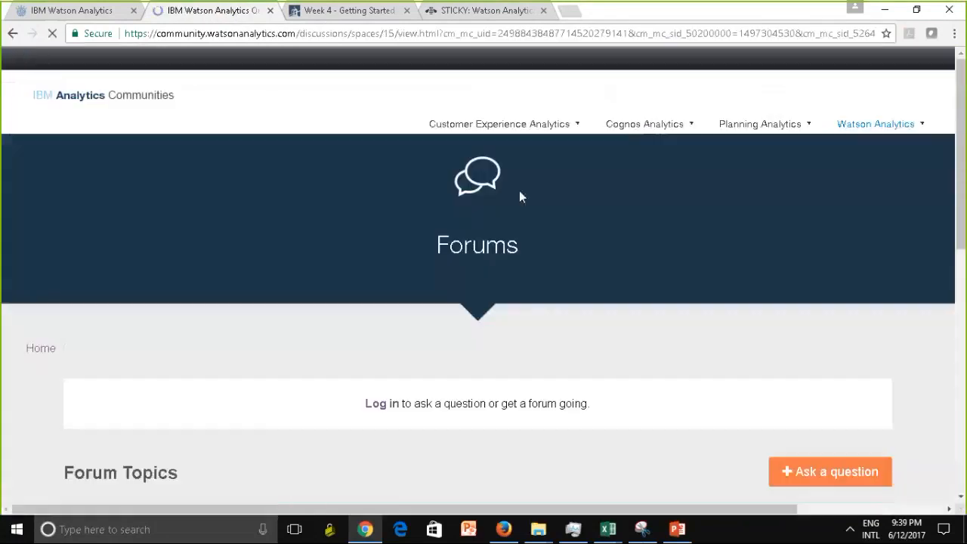
pyautogui.moveTo(963, 116); pyautogui.dragTo(964, 182)
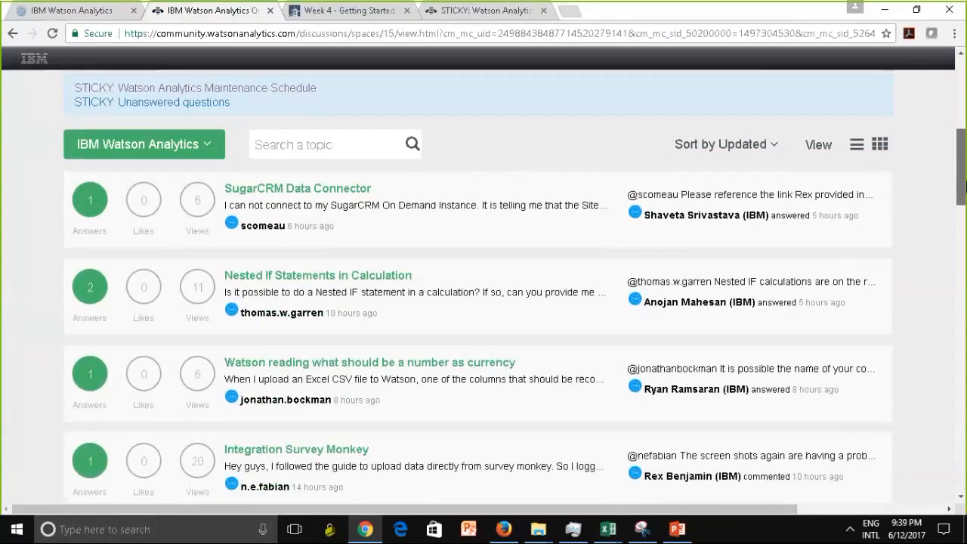
pyautogui.moveTo(966, 188)
pyautogui.mouseDown()
pyautogui.moveTo(965, 90)
pyautogui.moveTo(963, 194)
pyautogui.mouseUp()
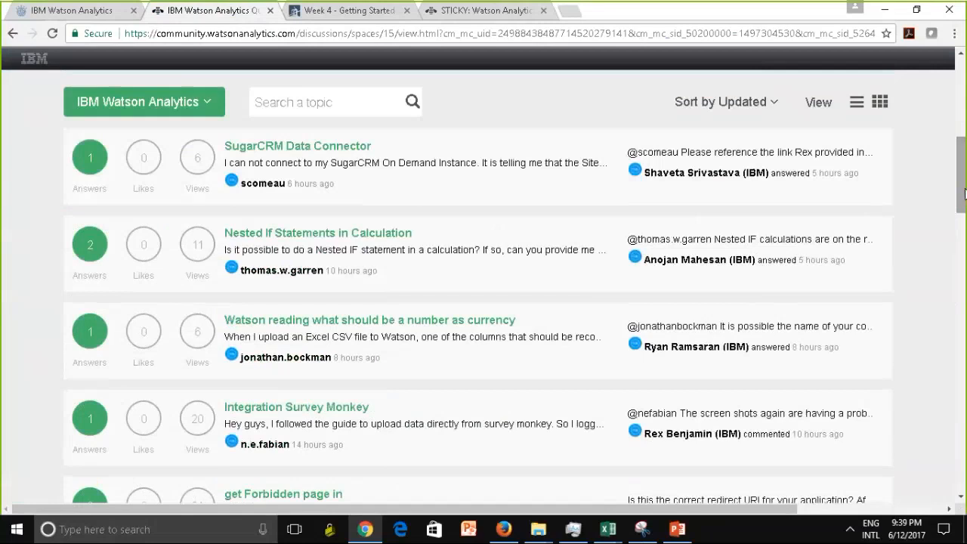
# Filter the forum topics to the Display (Assemble) category of IBM Watson Analytics
pyautogui.click(202, 108)
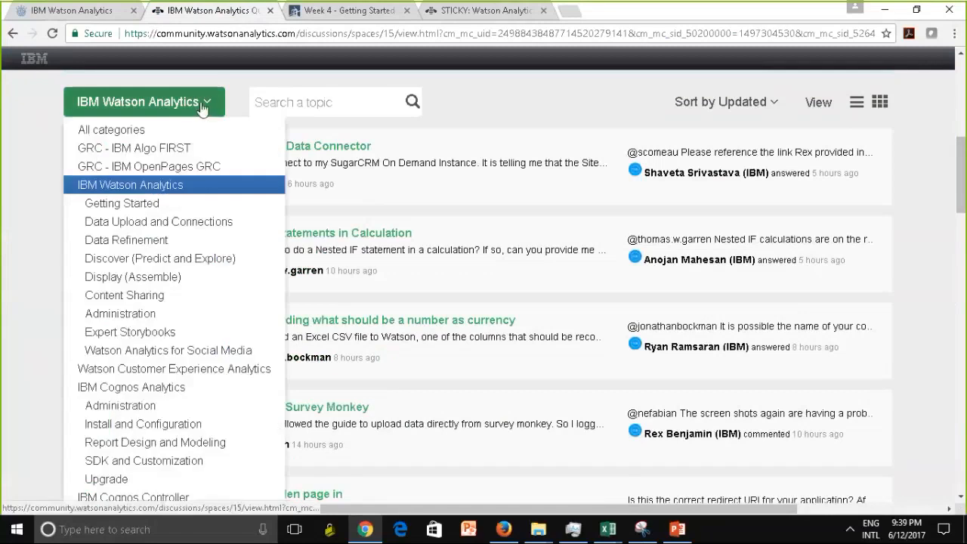
pyautogui.click(141, 280)
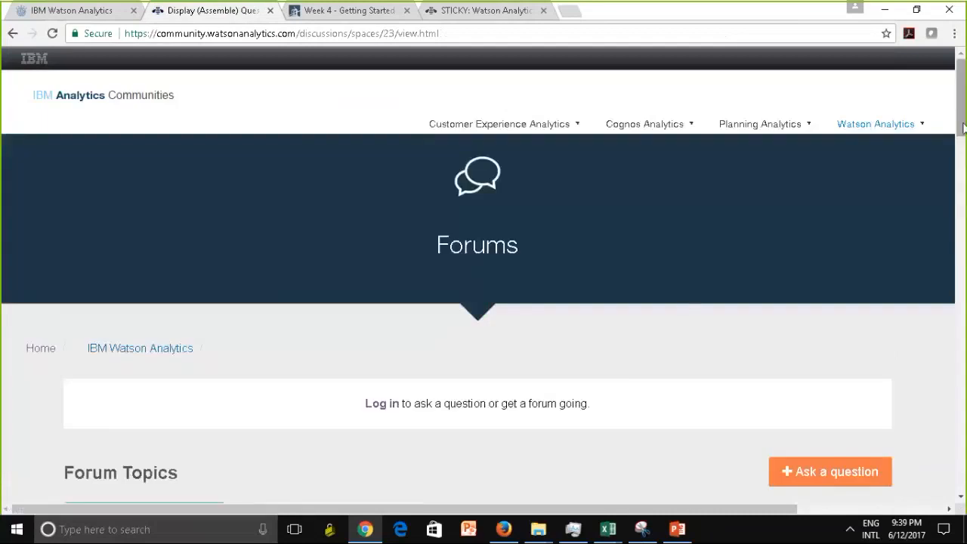
pyautogui.moveTo(965, 129); pyautogui.dragTo(966, 84)
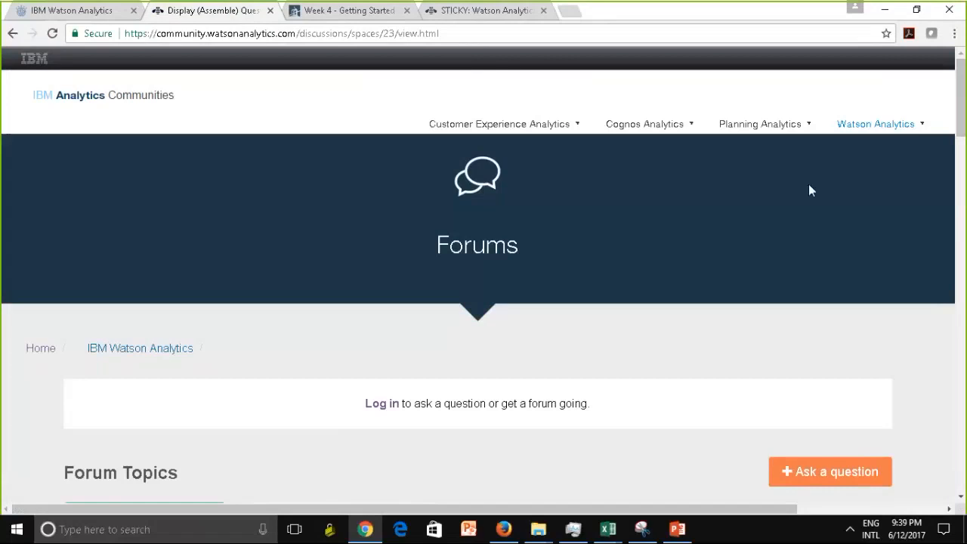
# Go to the Watson Analytics community home page, open its Blog, and view the video posts
pyautogui.click(889, 136)
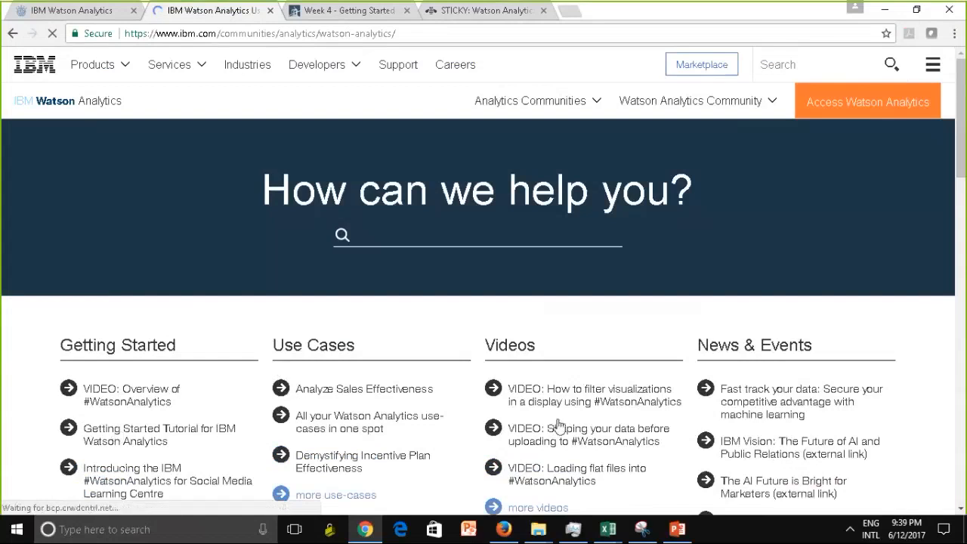
pyautogui.click(771, 104)
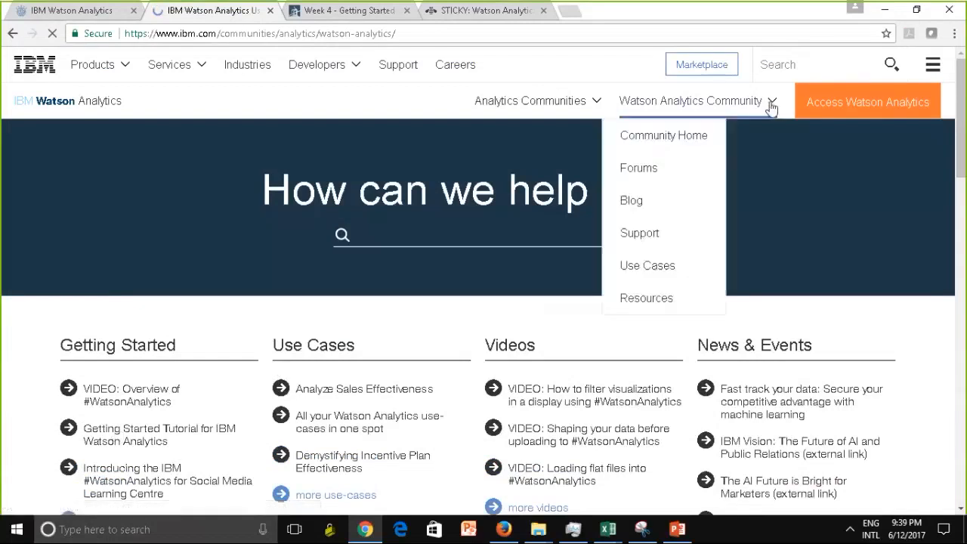
pyautogui.click(771, 105)
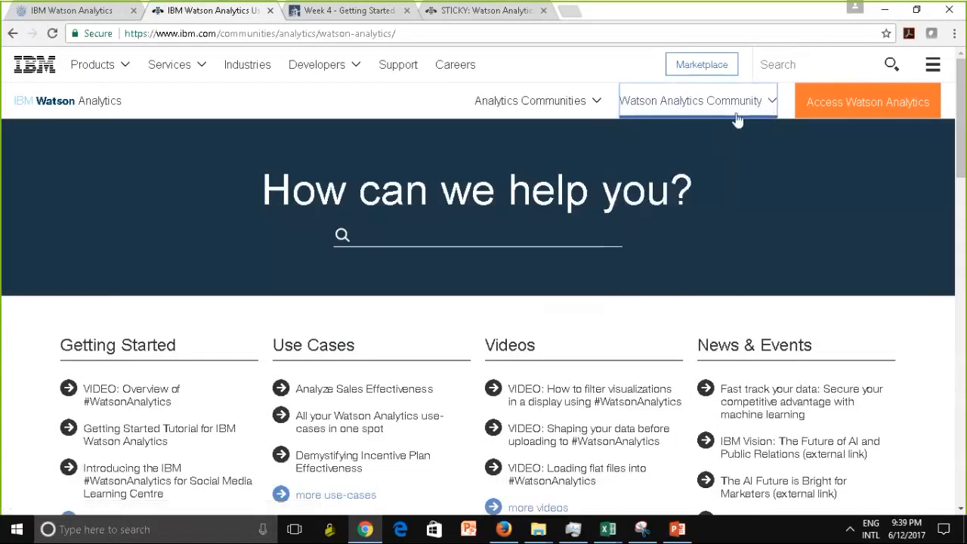
pyautogui.moveTo(738, 118)
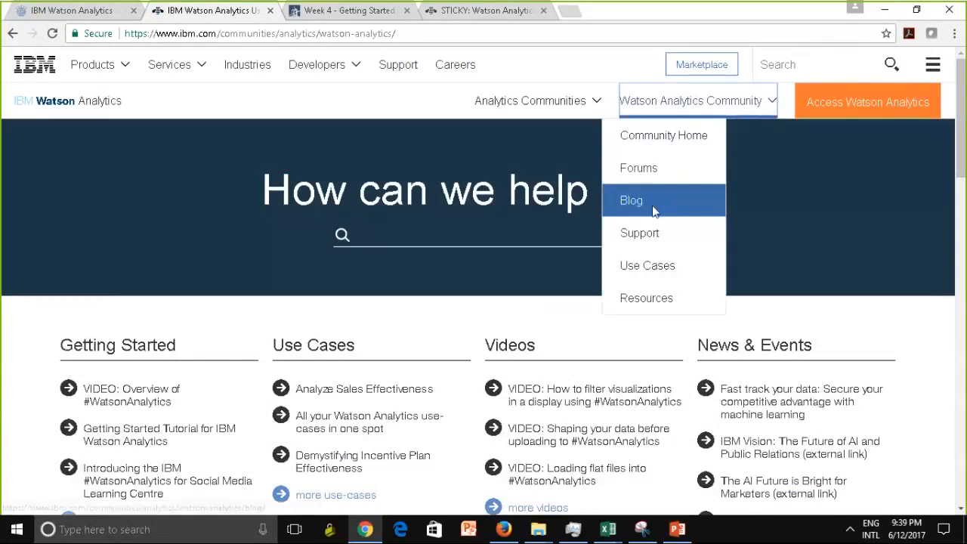
pyautogui.click(655, 210)
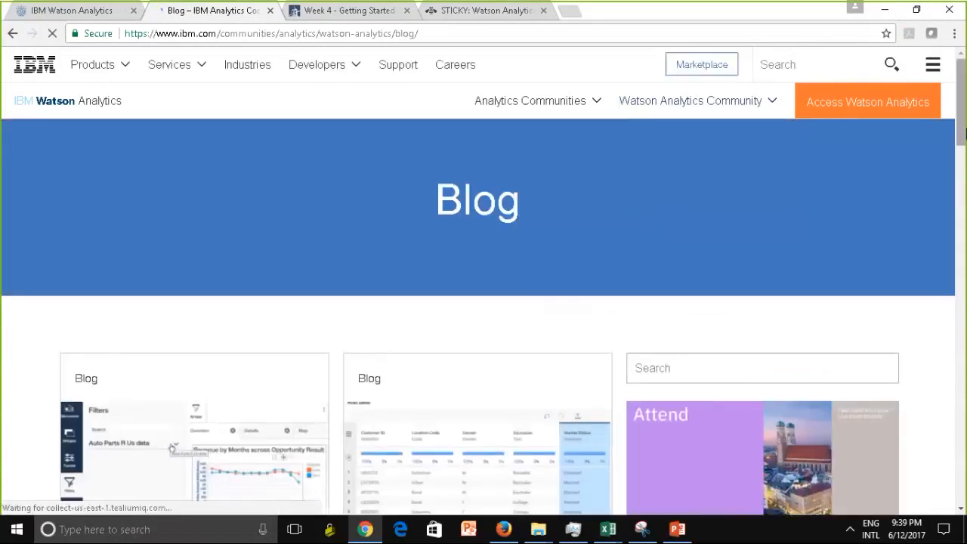
pyautogui.scroll(-3, 264, 362)
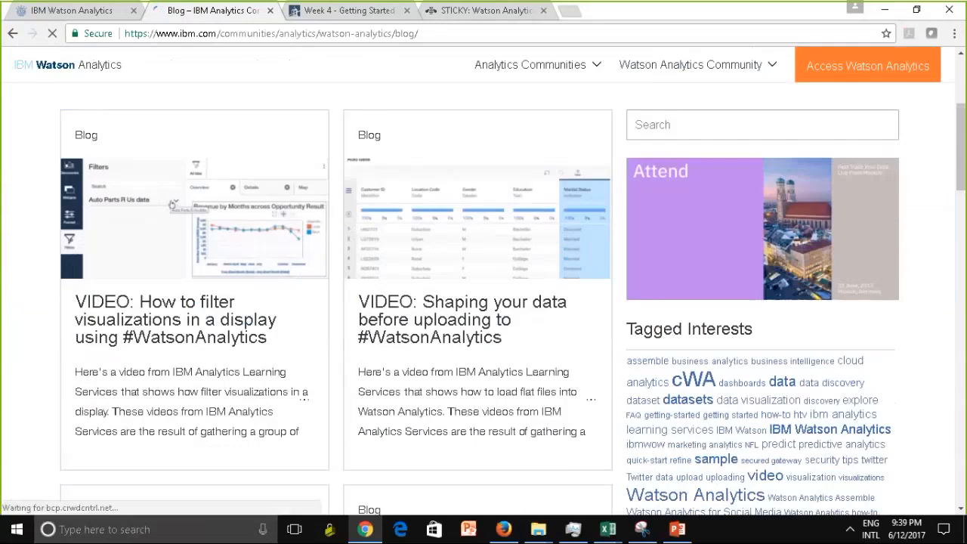
# Switch to the PowerPoint walkthrough, go to the Watson Analytics Learning Center slide, and copy its web address
pyautogui.click(679, 529)
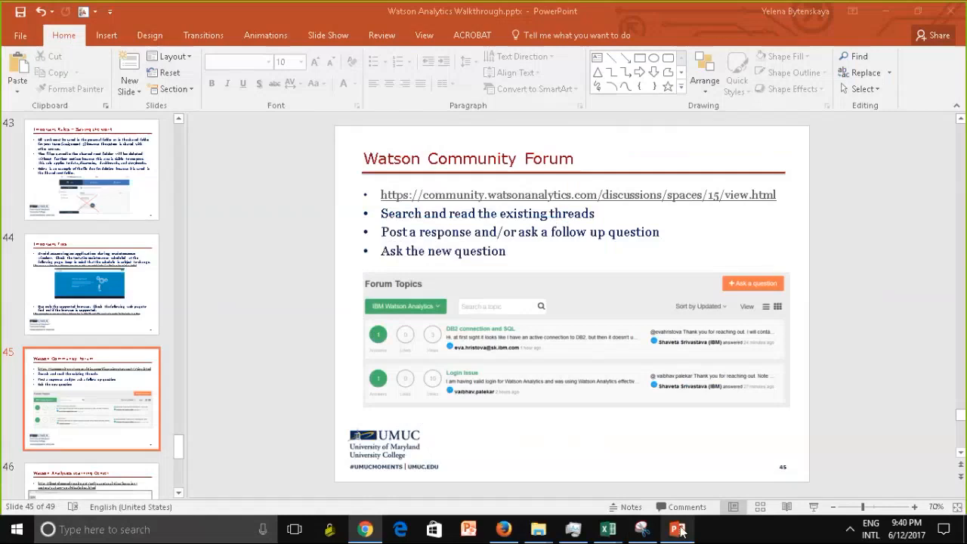
pyautogui.click(115, 495)
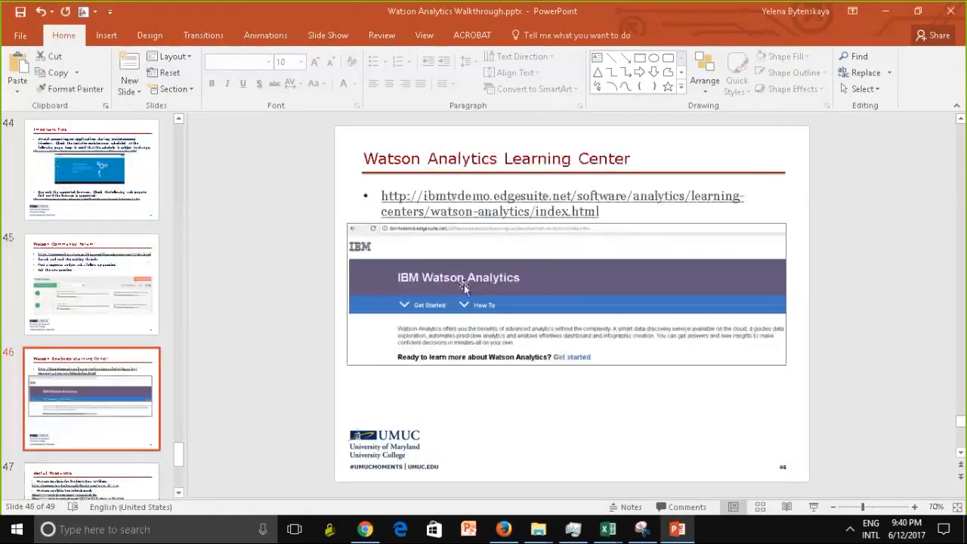
pyautogui.click(608, 216)
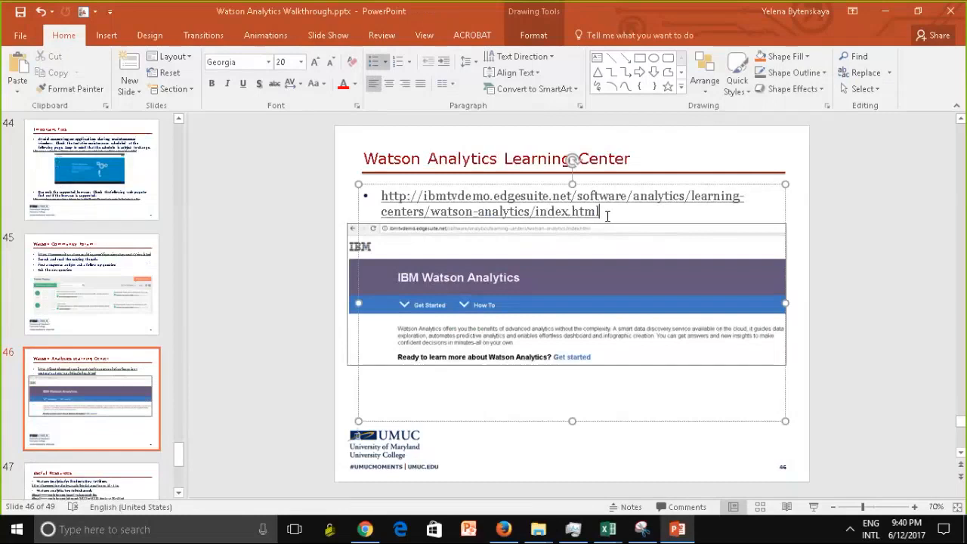
pyautogui.tripleClick(607, 214)
pyautogui.hotkey('ctrl', 'c')
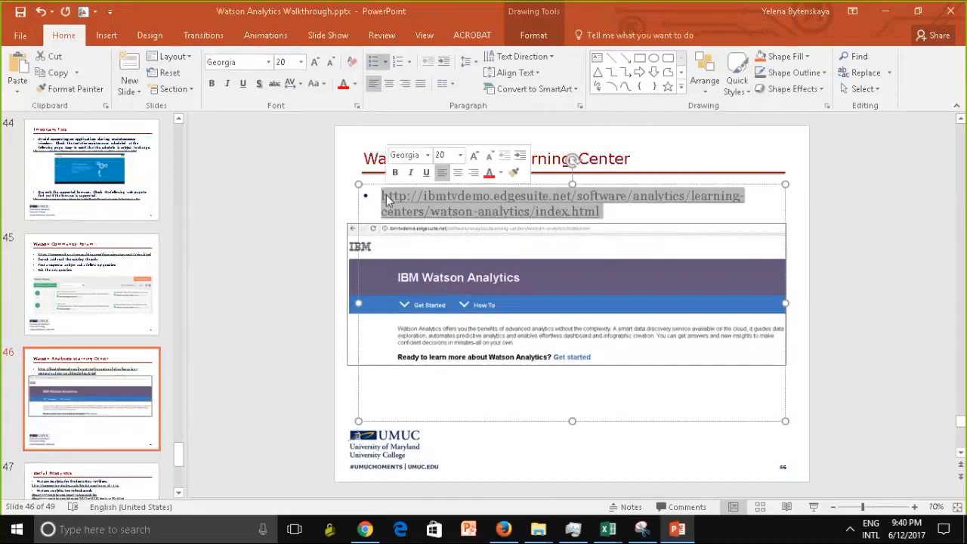
# Switch to Chrome and load the copied Learning Center address in the browser tab showing Week 4 - Getting Started
pyautogui.click(504, 529)
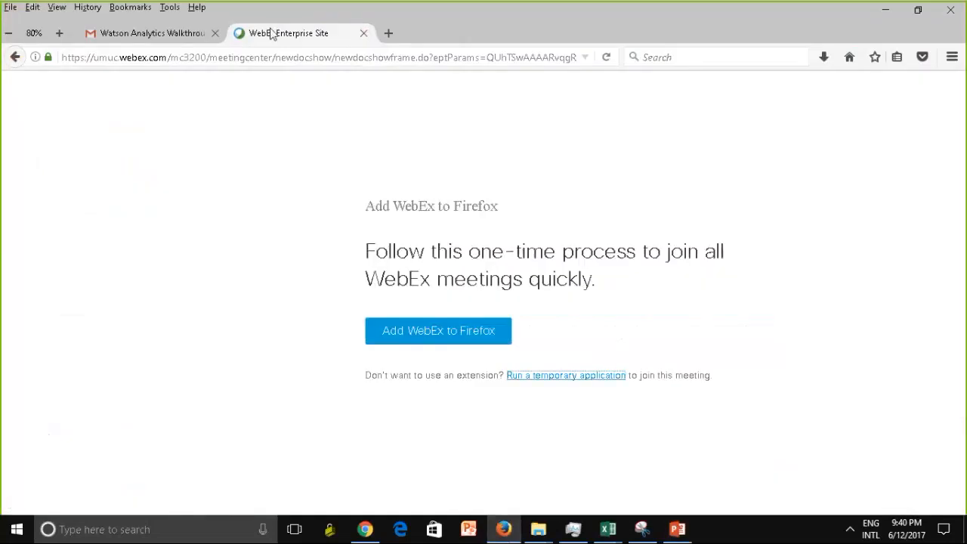
pyautogui.click(886, 10)
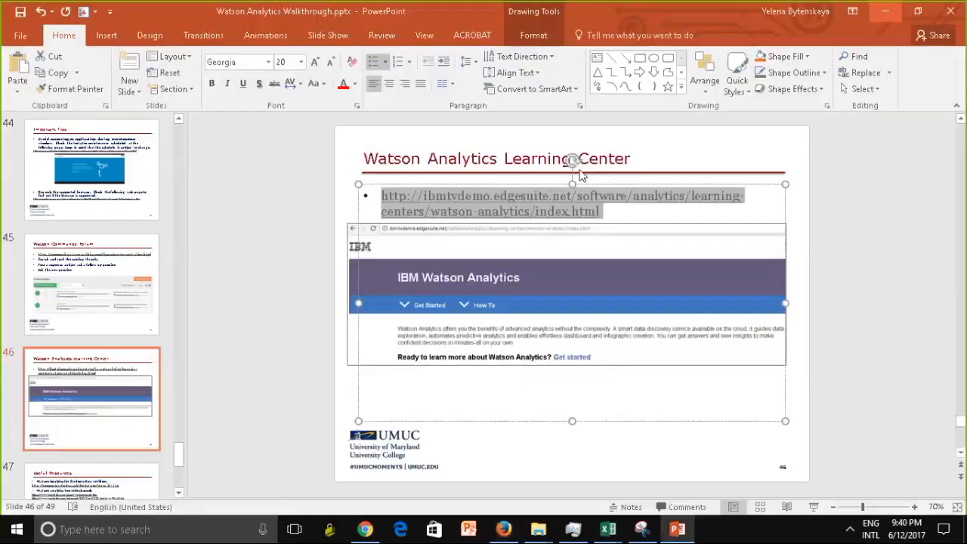
pyautogui.click(366, 530)
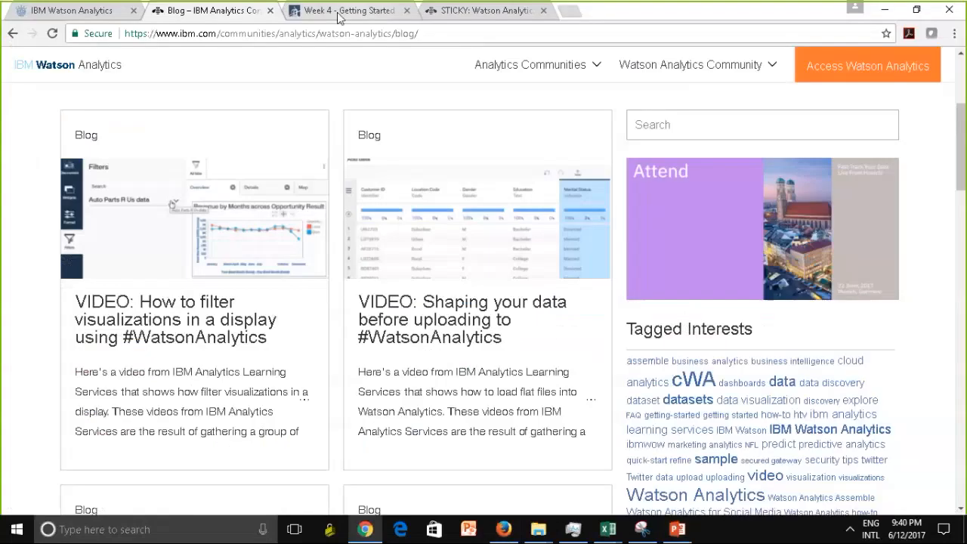
pyautogui.click(339, 11)
pyautogui.click(379, 33)
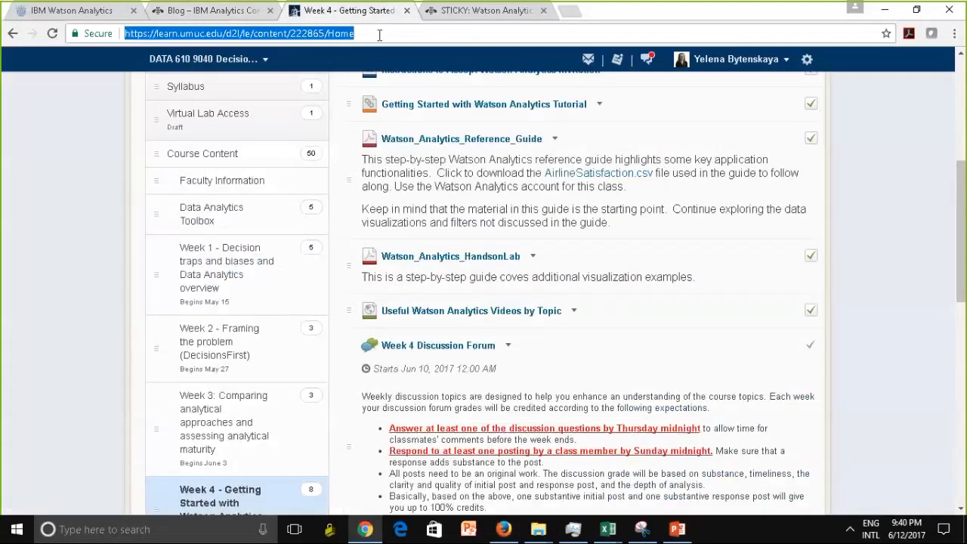
pyautogui.hotkey('ctrl', 'v')
pyautogui.press('Return')
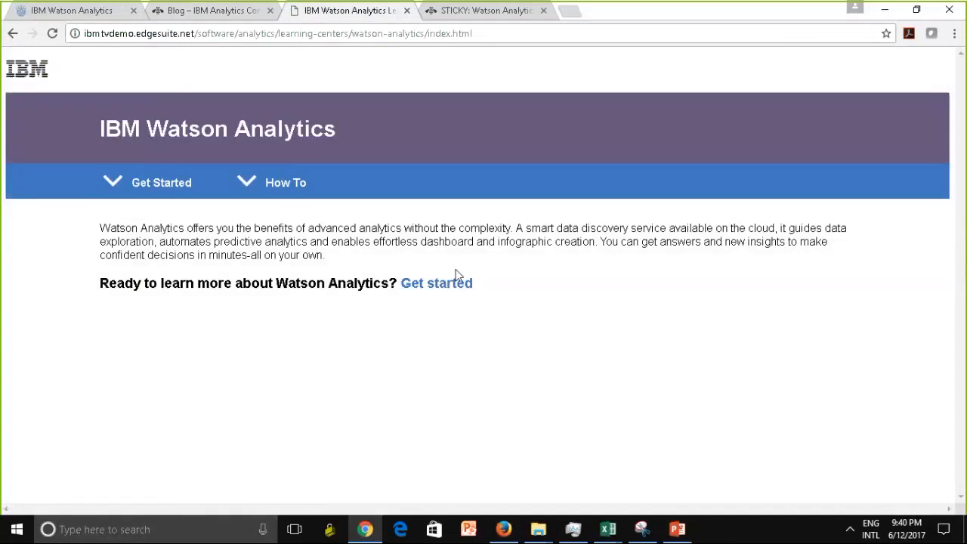
# Open the Upload data topic in the How To section, look through its videos, and return to the PowerPoint presentation
pyautogui.click(283, 184)
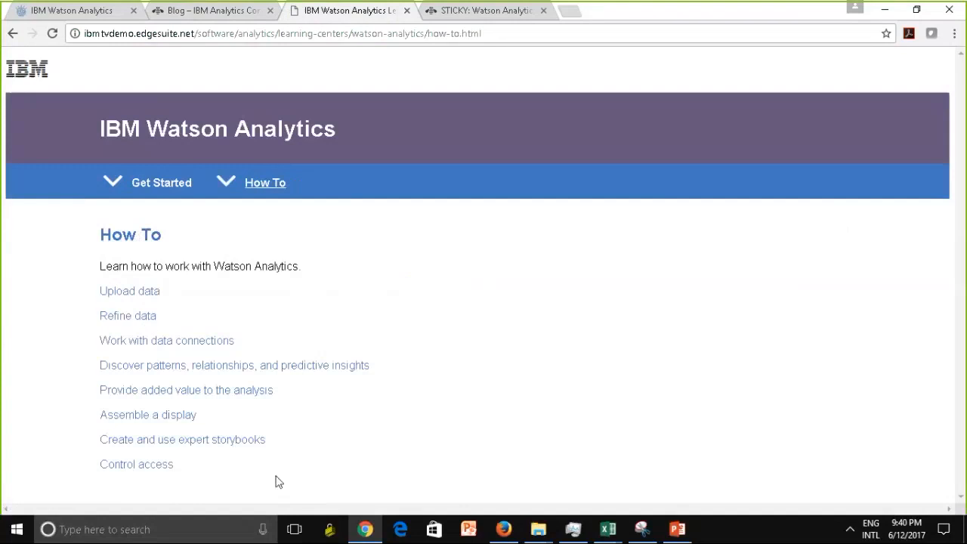
pyautogui.click(134, 300)
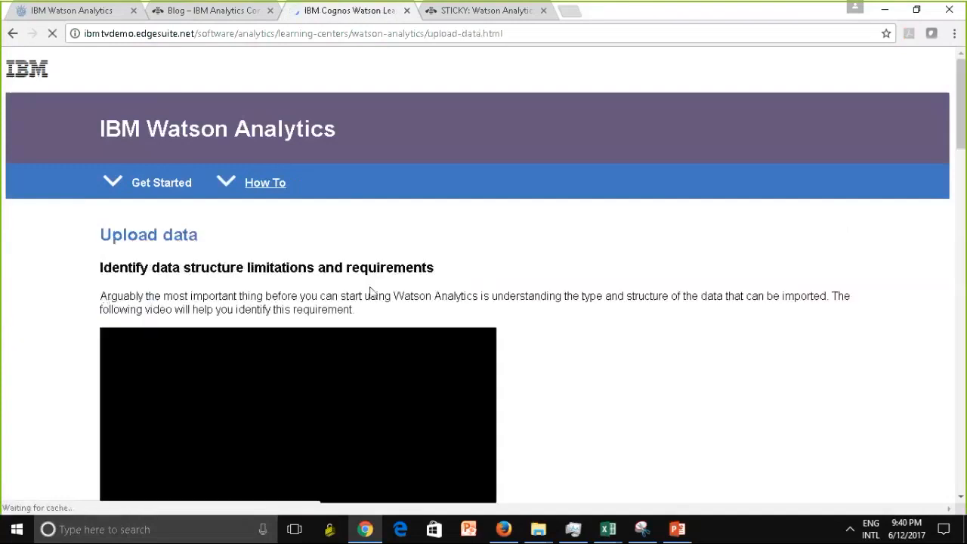
pyautogui.moveTo(964, 140); pyautogui.dragTo(965, 487)
pyautogui.scroll(20, 905, 372)
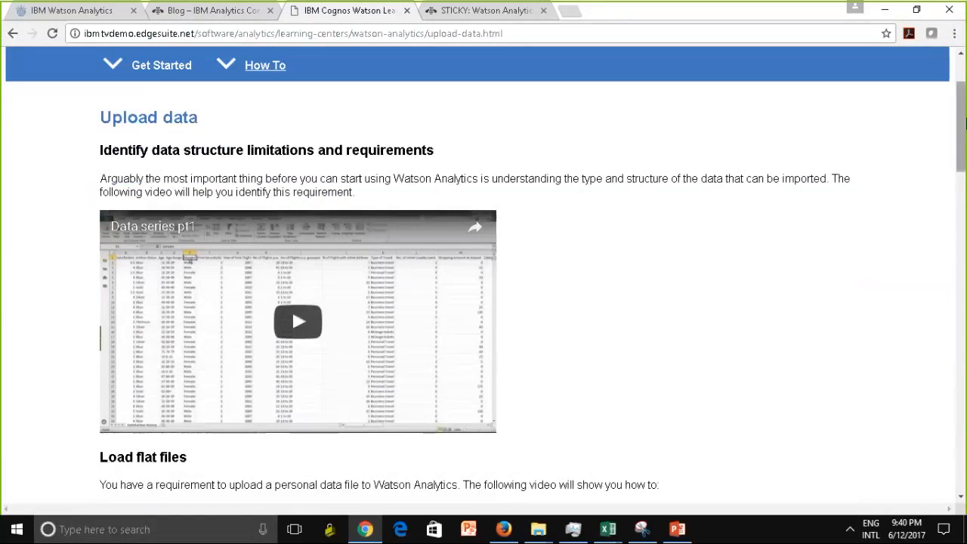
pyautogui.moveTo(961, 114); pyautogui.dragTo(962, 233)
pyautogui.moveTo(961, 232); pyautogui.dragTo(963, 458)
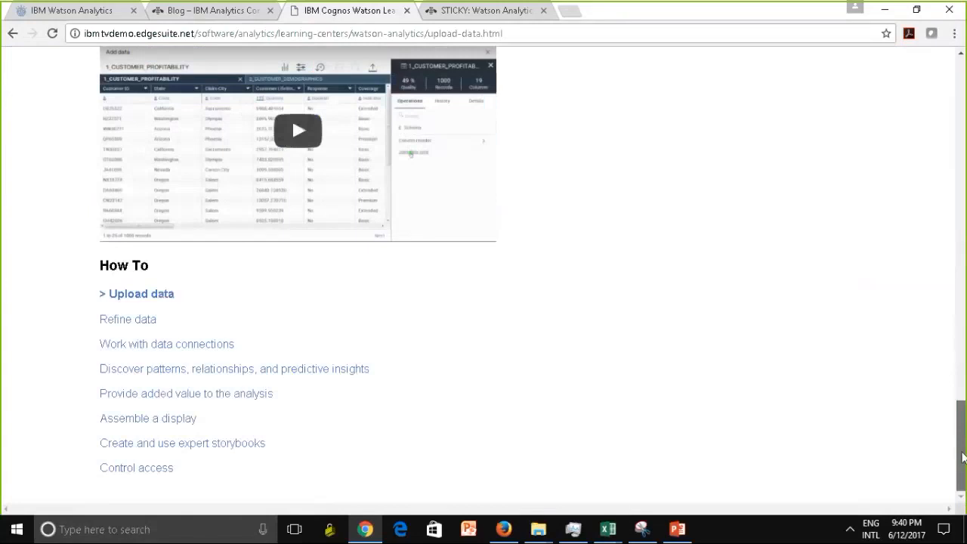
pyautogui.moveTo(963, 457); pyautogui.dragTo(962, 457)
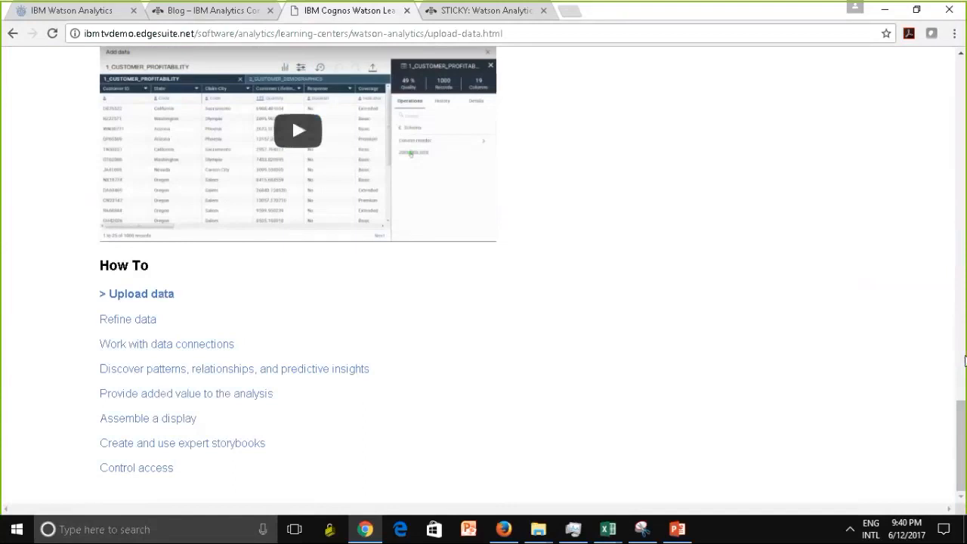
pyautogui.moveTo(966, 432); pyautogui.dragTo(966, 72)
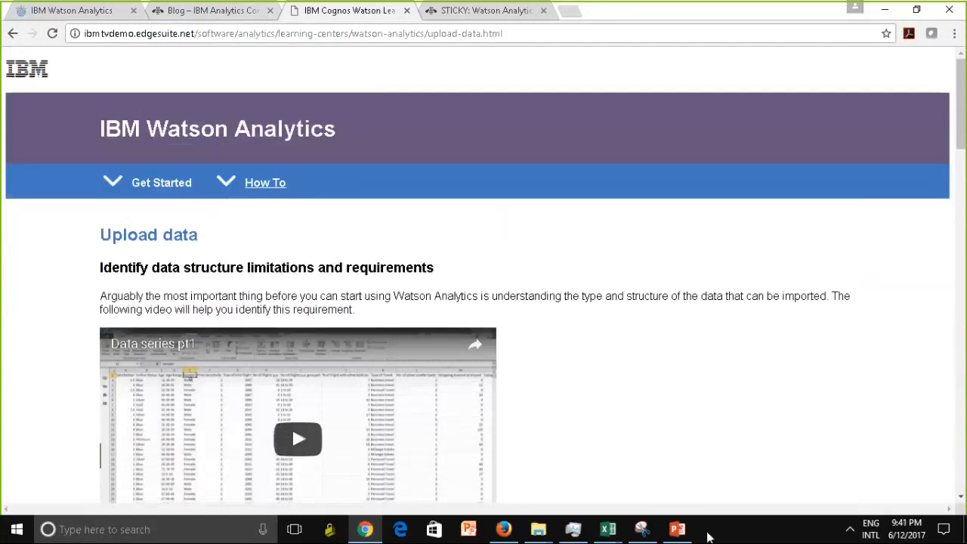
pyautogui.click(677, 533)
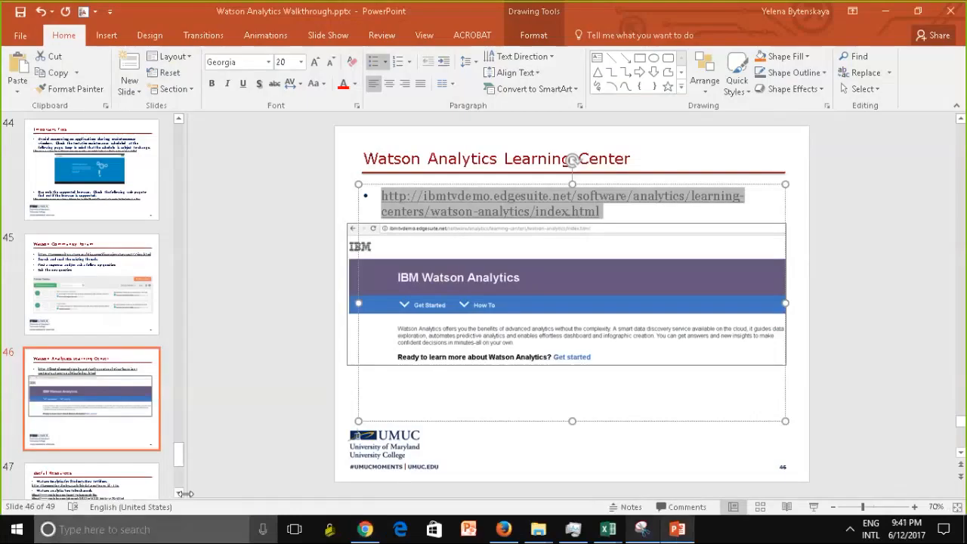
# Show the Useful Resources slide and the Additional Use Cases slide of the walkthrough presentation
pyautogui.moveTo(179, 462); pyautogui.dragTo(180, 471)
pyautogui.press('Down')
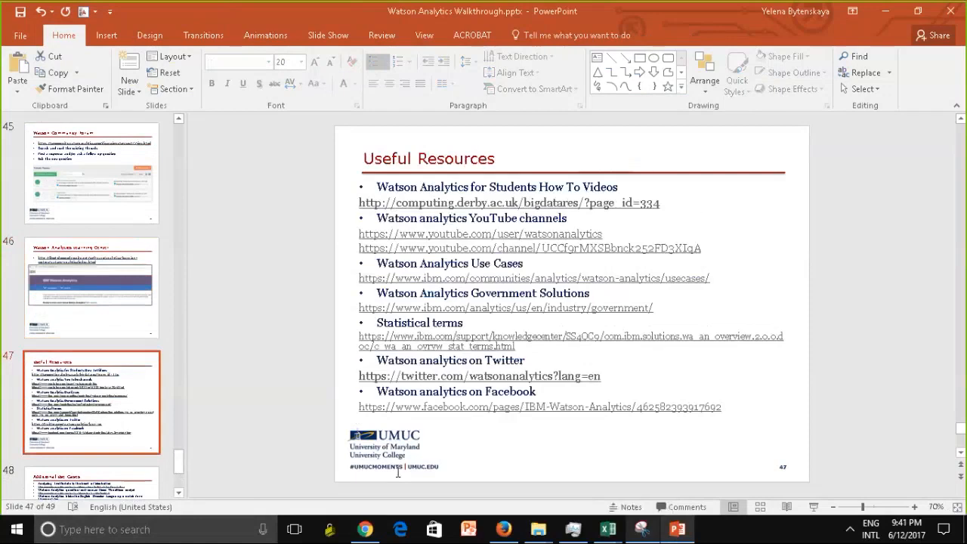
pyautogui.click(130, 484)
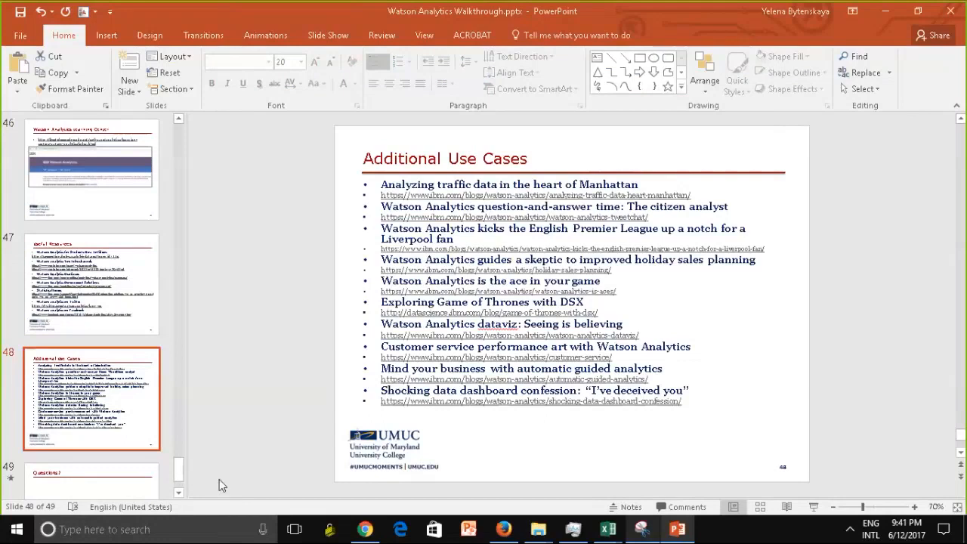
# Switch to Chrome and go back from the Learning Center's Upload data page to the course's Week 4 content
pyautogui.click(364, 531)
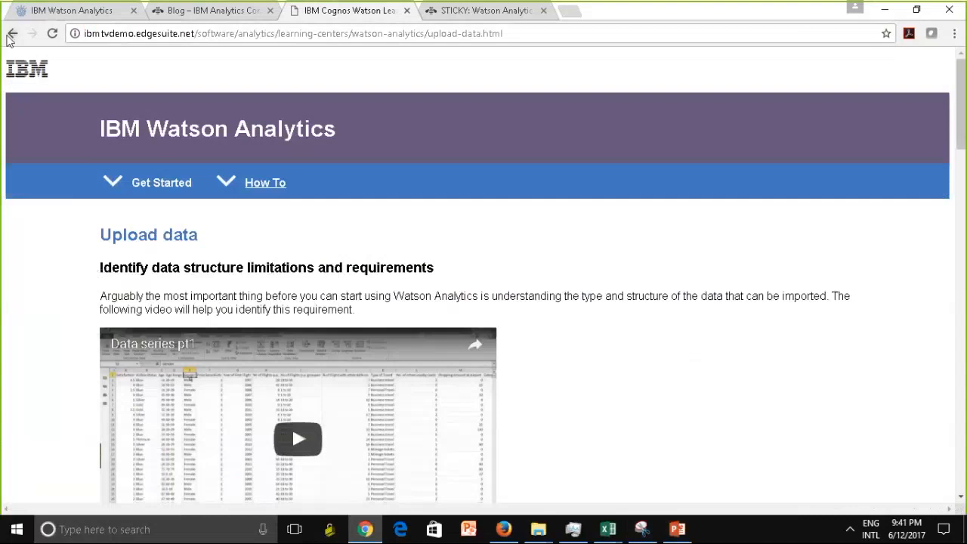
pyautogui.click(12, 35)
pyautogui.click(12, 34)
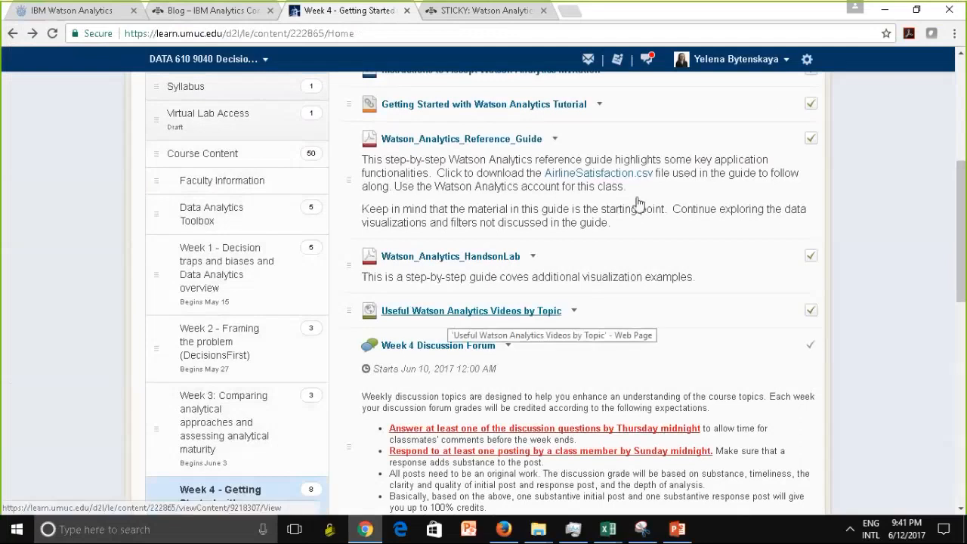
# View the course as Learner, look through the content's Table of Contents, and stop viewing as Learner
pyautogui.click(786, 62)
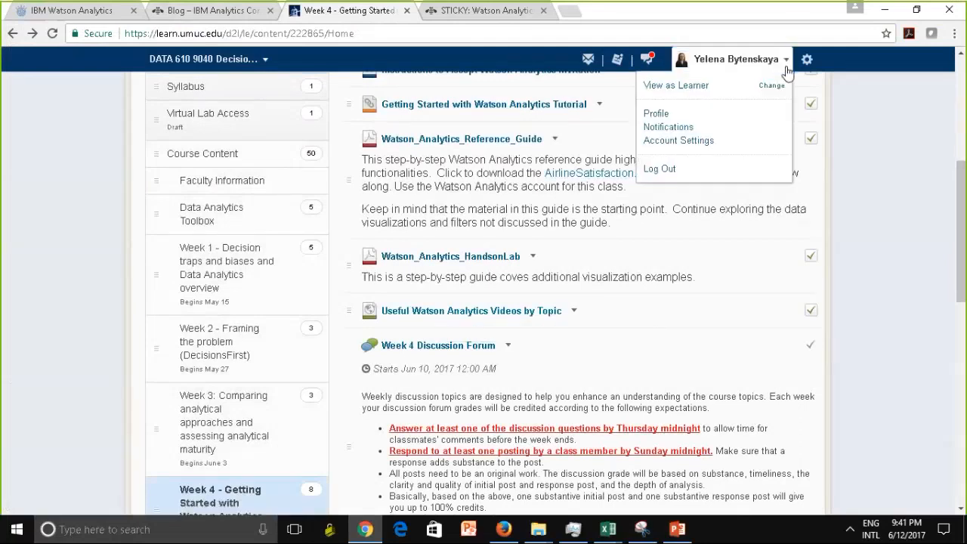
pyautogui.click(772, 87)
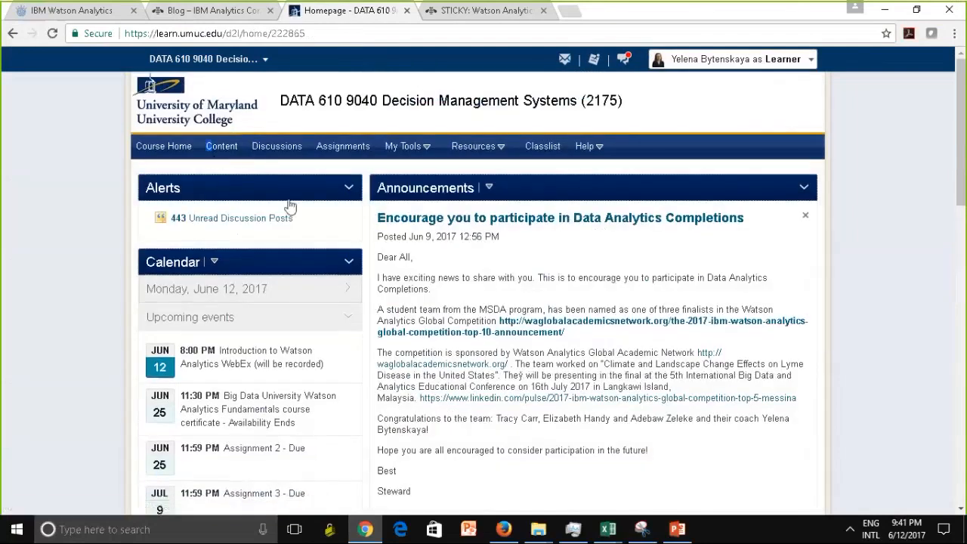
pyautogui.click(222, 151)
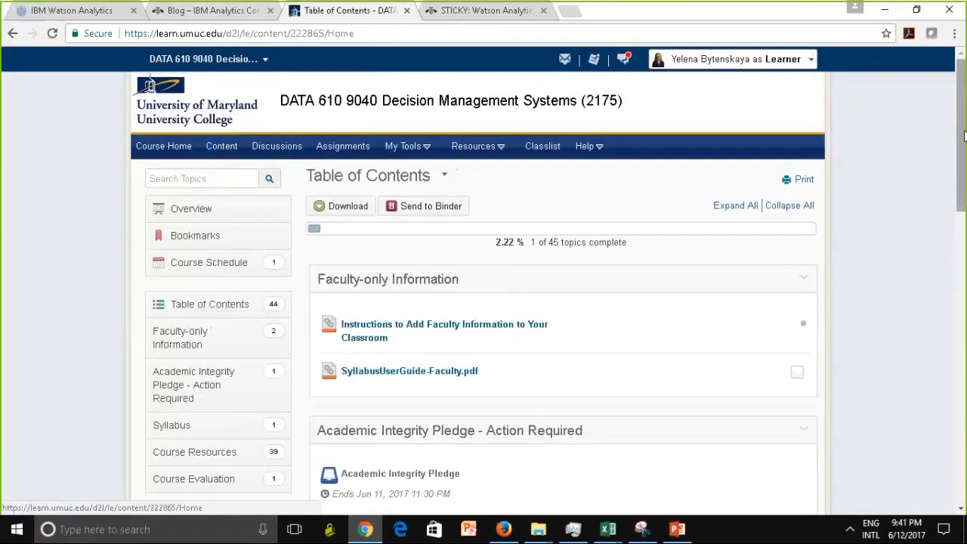
pyautogui.scroll(-3, 223, 265)
pyautogui.scroll(1, 229, 333)
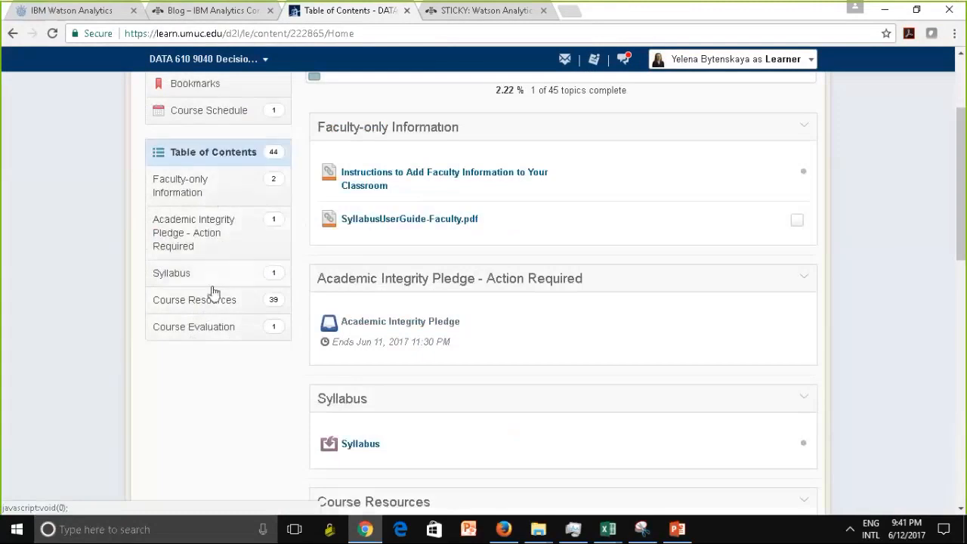
pyautogui.click(813, 63)
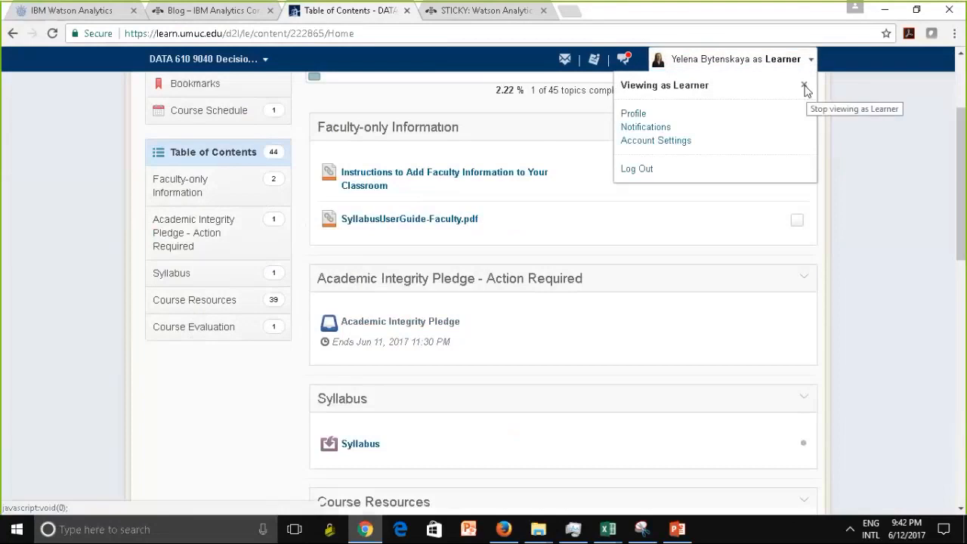
pyautogui.click(806, 88)
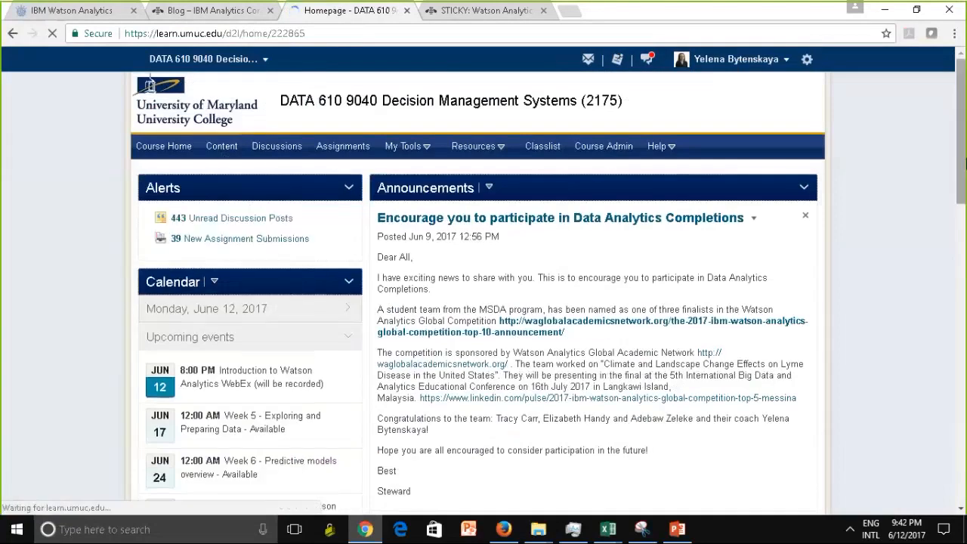
# Open the Week 4 - Getting Started with Watson Analytics module under Course Content and review its materials
pyautogui.click(222, 151)
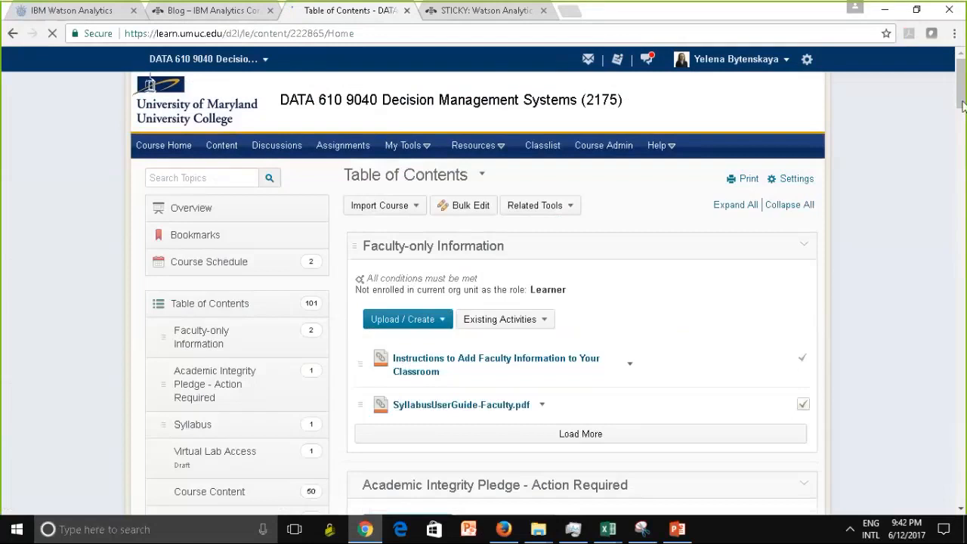
pyautogui.scroll(-4, 964, 106)
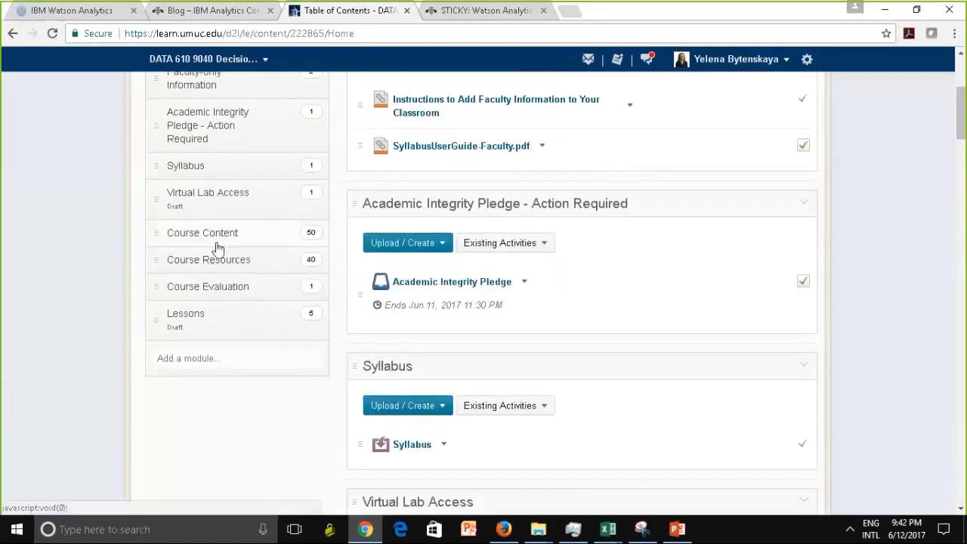
pyautogui.click(217, 236)
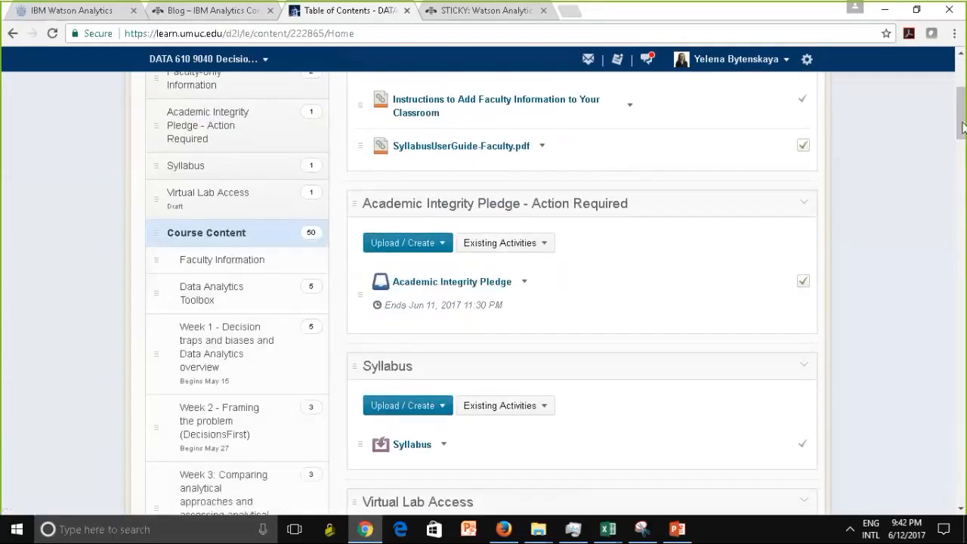
pyautogui.moveTo(964, 130); pyautogui.dragTo(964, 160)
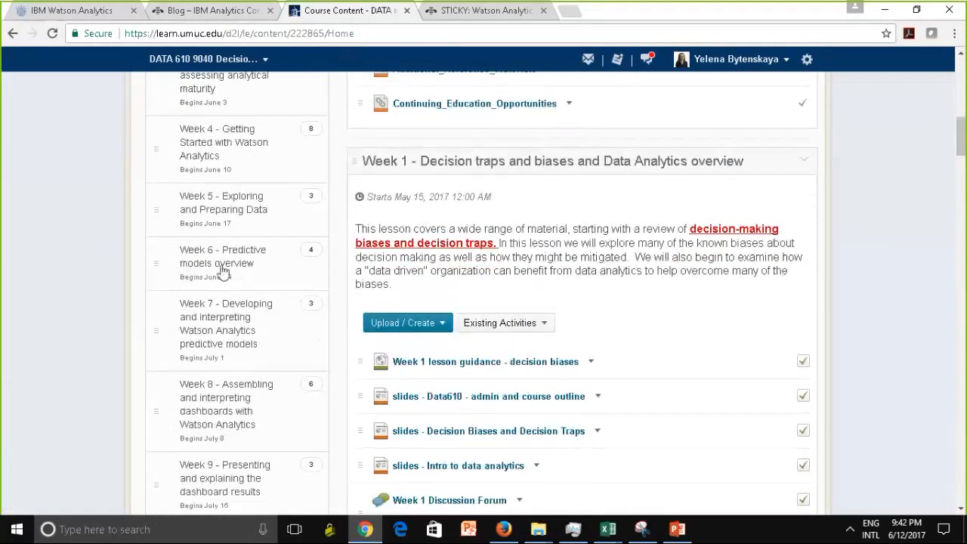
pyautogui.click(251, 158)
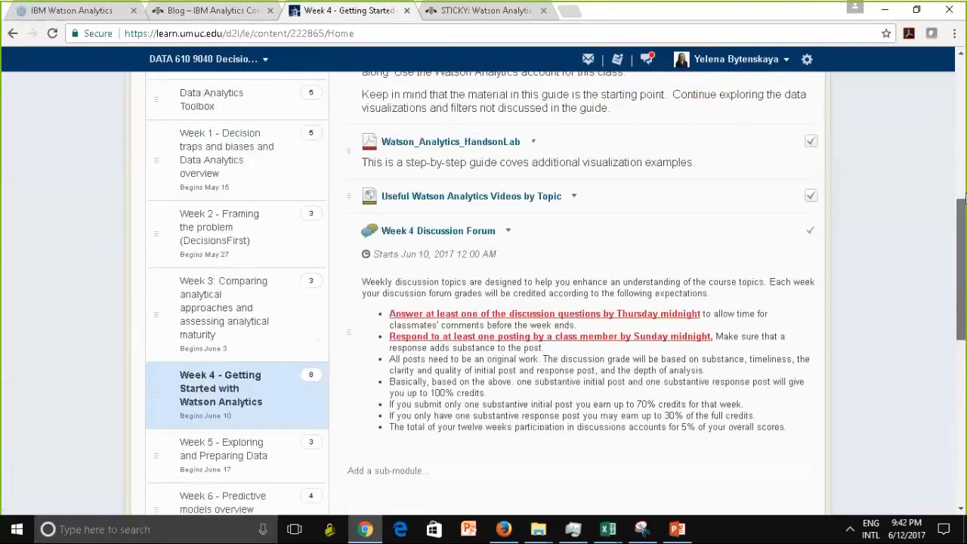
pyautogui.moveTo(962, 198); pyautogui.dragTo(962, 125)
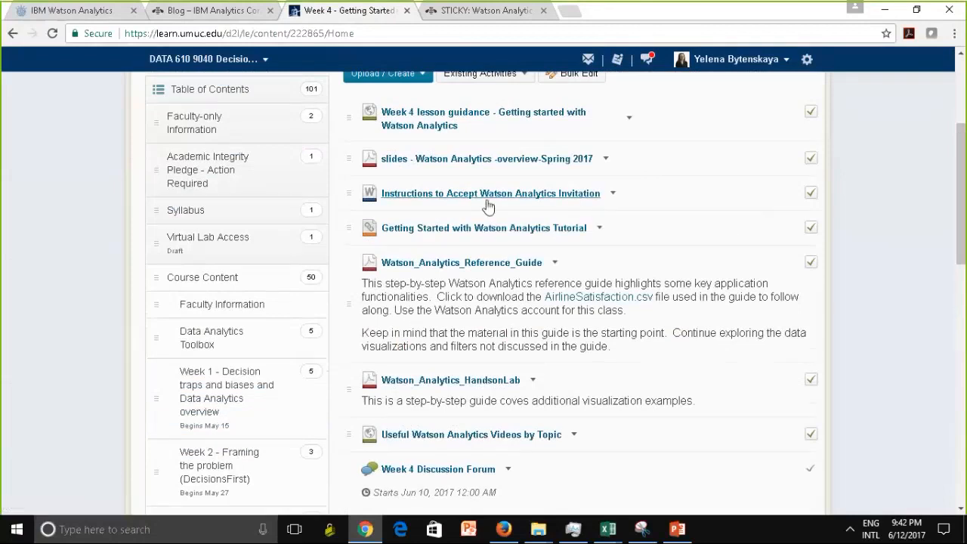
# Open the Getting Started with Watson Analytics Tutorial from the Week 4 materials and look through the tutorial page
pyautogui.rightClick(476, 233)
pyautogui.click(477, 234)
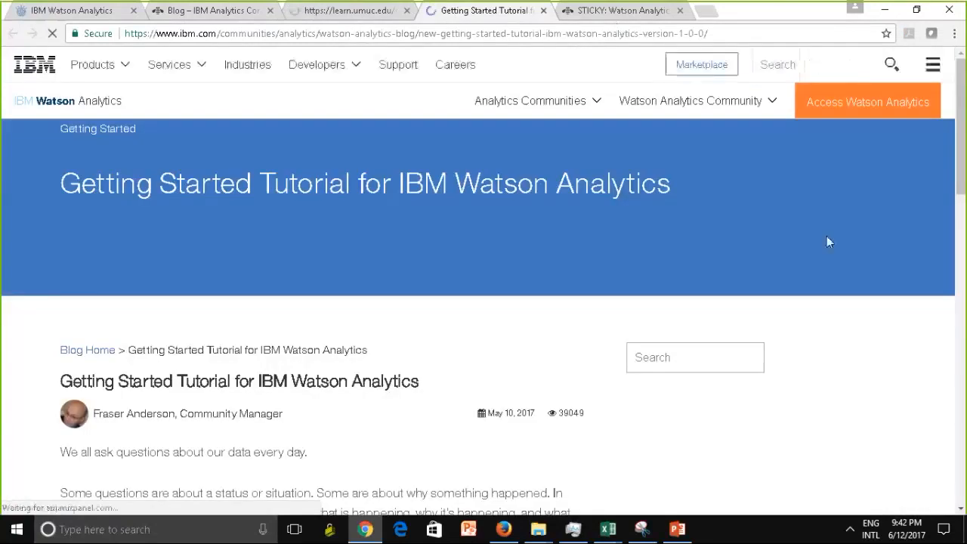
pyautogui.moveTo(963, 186); pyautogui.dragTo(963, 321)
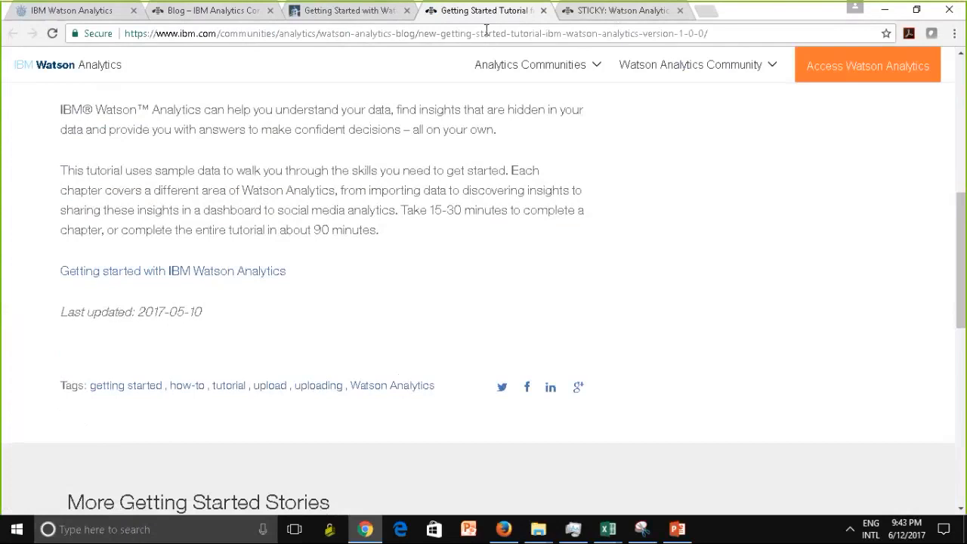
# Close the STICKY community post tab and return to the Week 4 module in the course tab
pyautogui.click(680, 10)
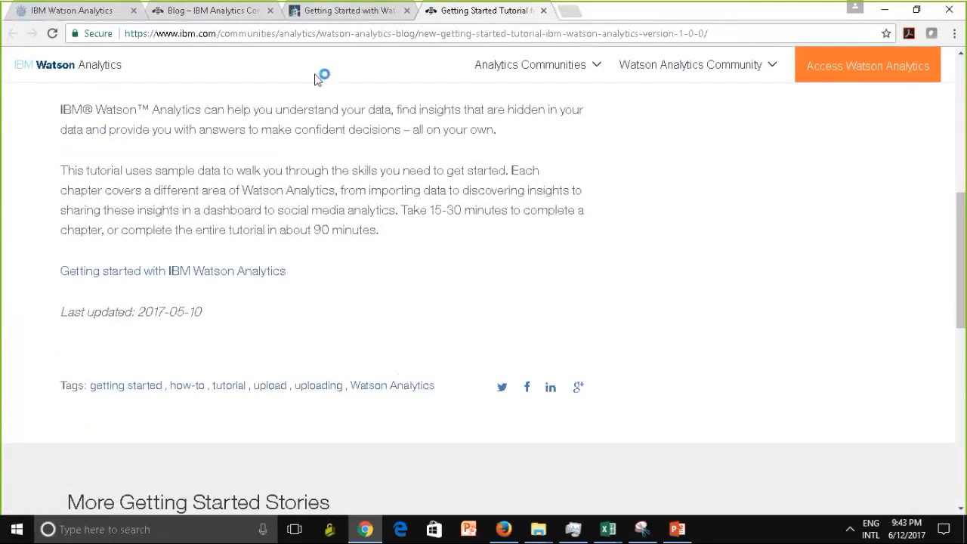
pyautogui.click(346, 12)
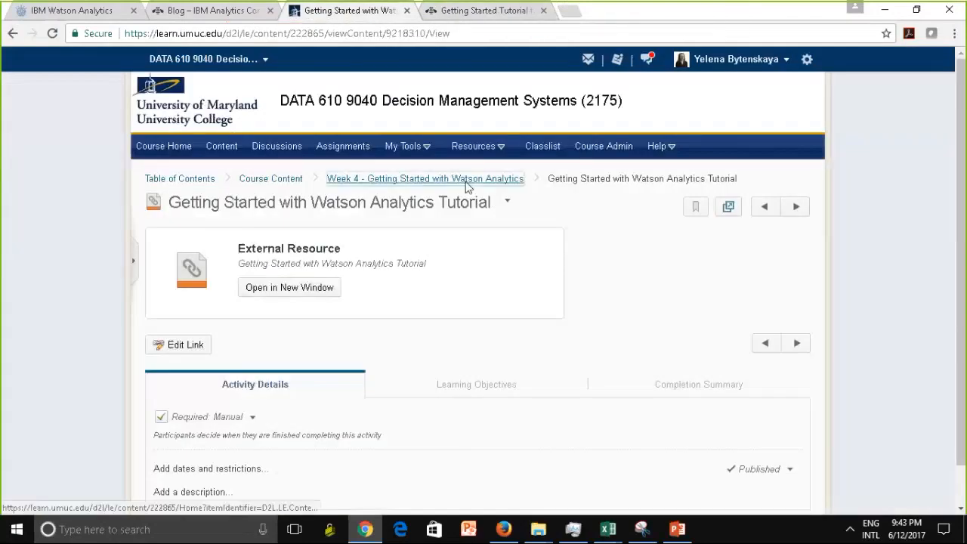
pyautogui.click(462, 181)
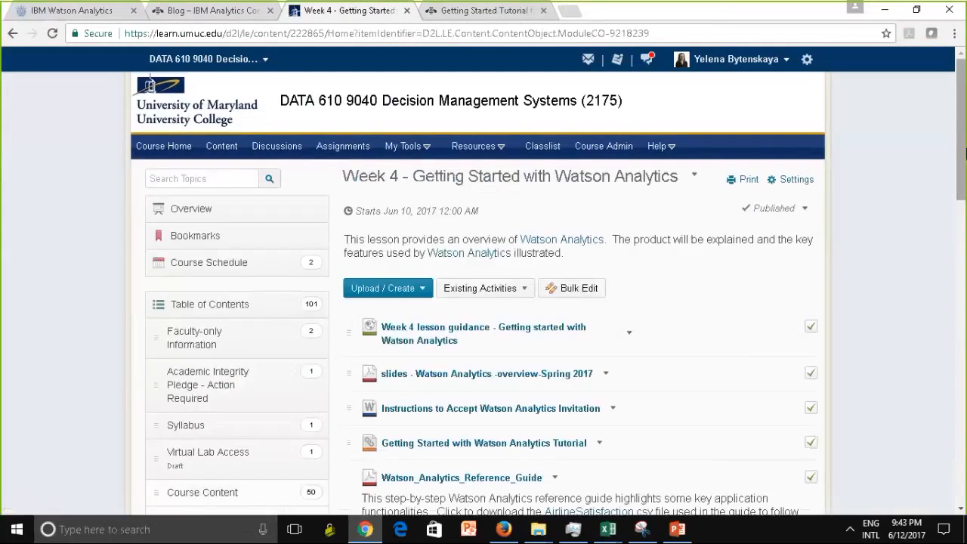
# Open Useful Watson Analytics Videos by Topic in the Week 4 module and look through its video topics
pyautogui.moveTo(962, 152); pyautogui.dragTo(966, 186)
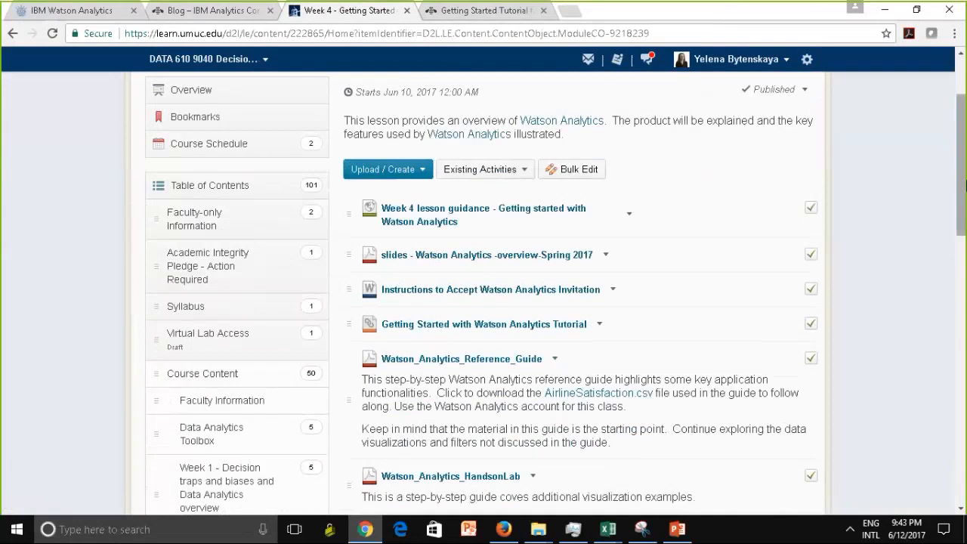
pyautogui.scroll(-3, 966, 185)
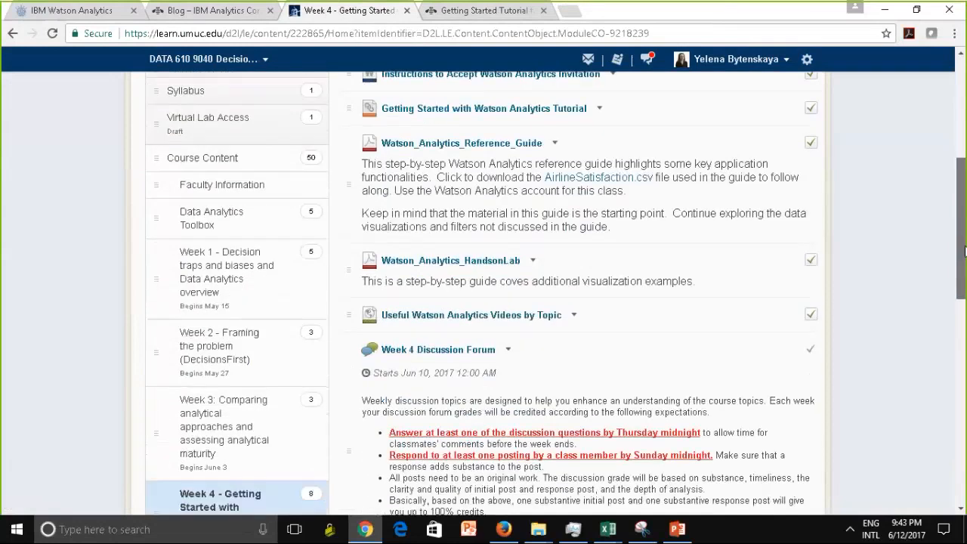
pyautogui.click(489, 318)
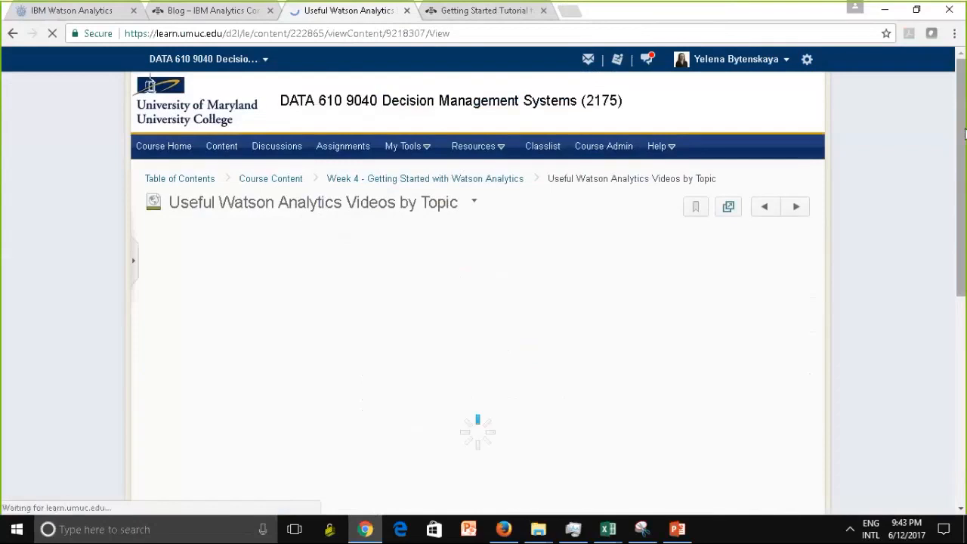
pyautogui.moveTo(965, 96); pyautogui.dragTo(959, 244)
pyautogui.moveTo(965, 147); pyautogui.dragTo(961, 68)
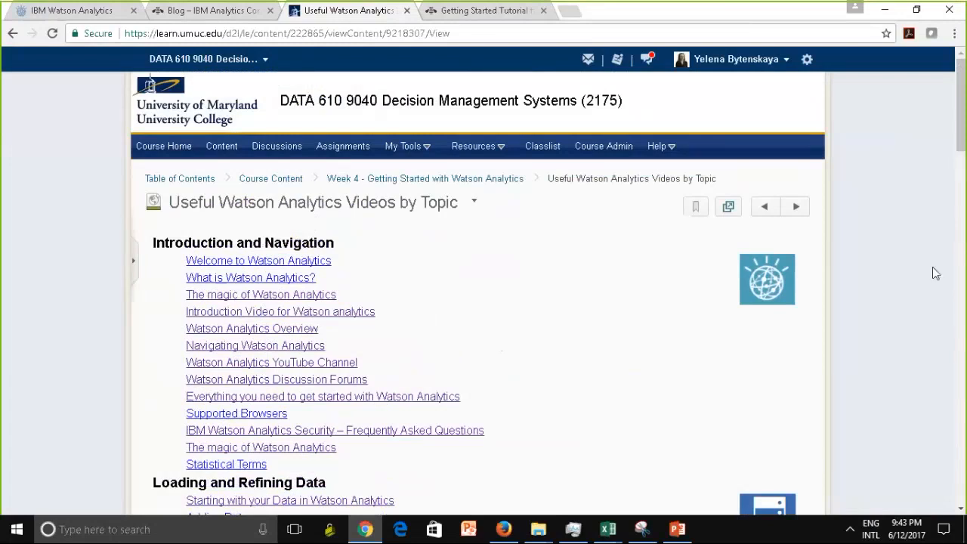
pyautogui.moveTo(964, 131); pyautogui.dragTo(966, 185)
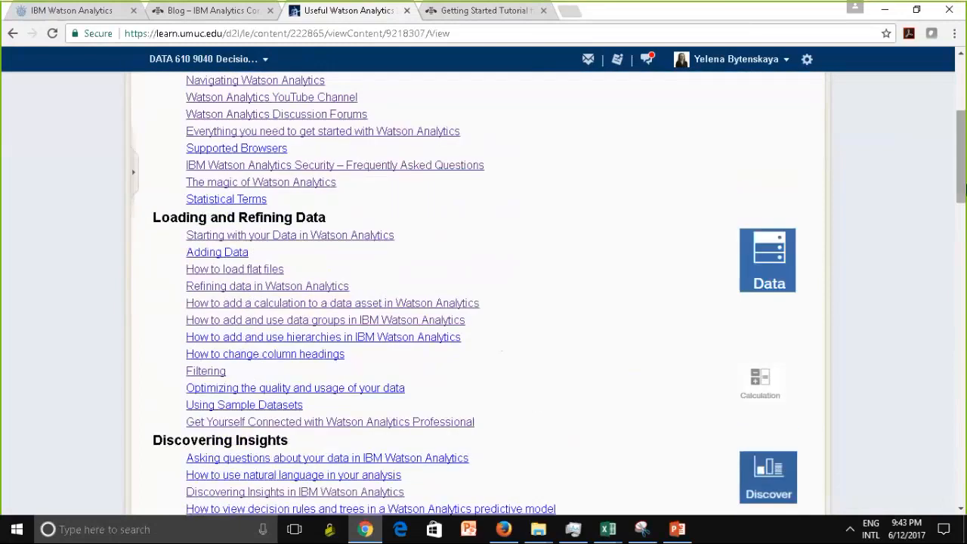
pyautogui.moveTo(966, 189)
pyautogui.mouseDown()
pyautogui.moveTo(966, 214)
pyautogui.moveTo(966, 189)
pyautogui.mouseUp()
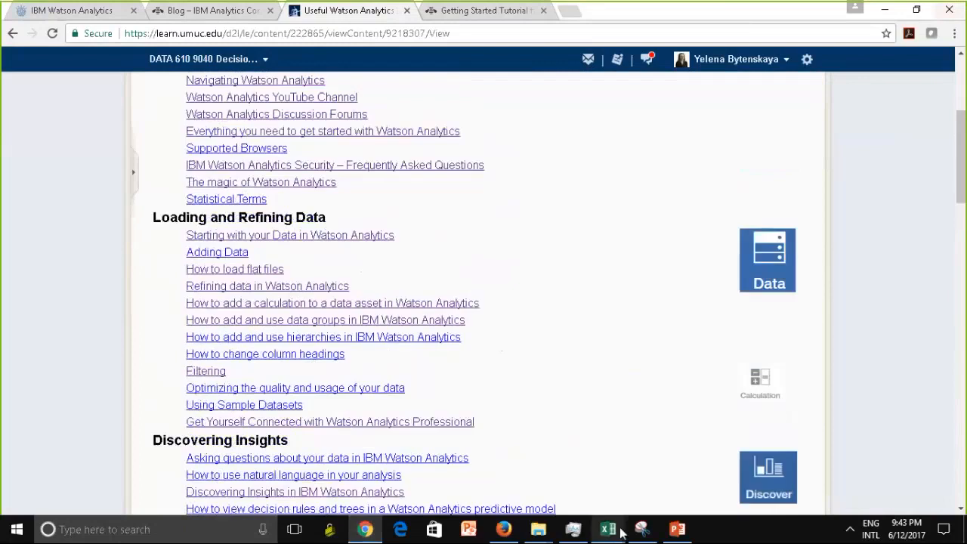
# Switch to the PowerPoint walkthrough and display the final Questions? slide
pyautogui.click(678, 531)
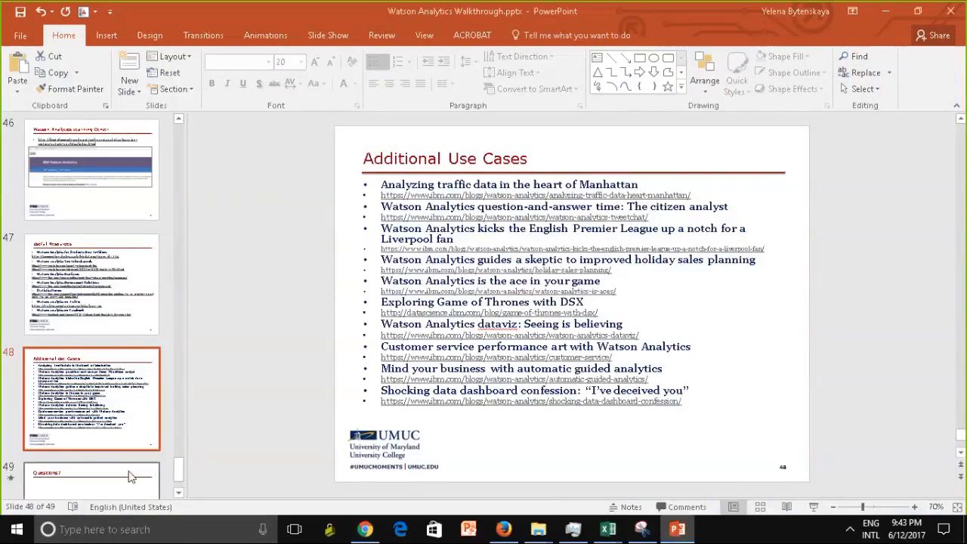
pyautogui.click(117, 461)
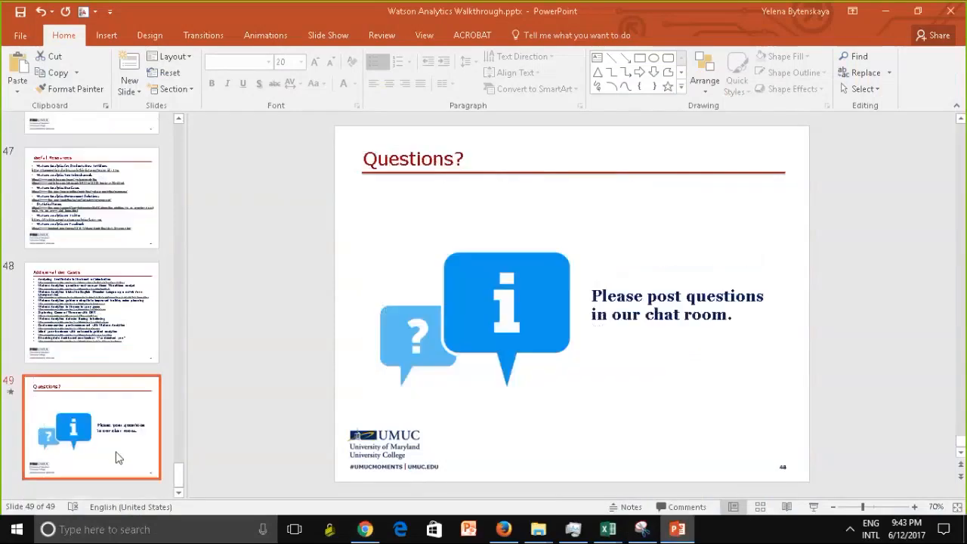
pyautogui.click(461, 426)
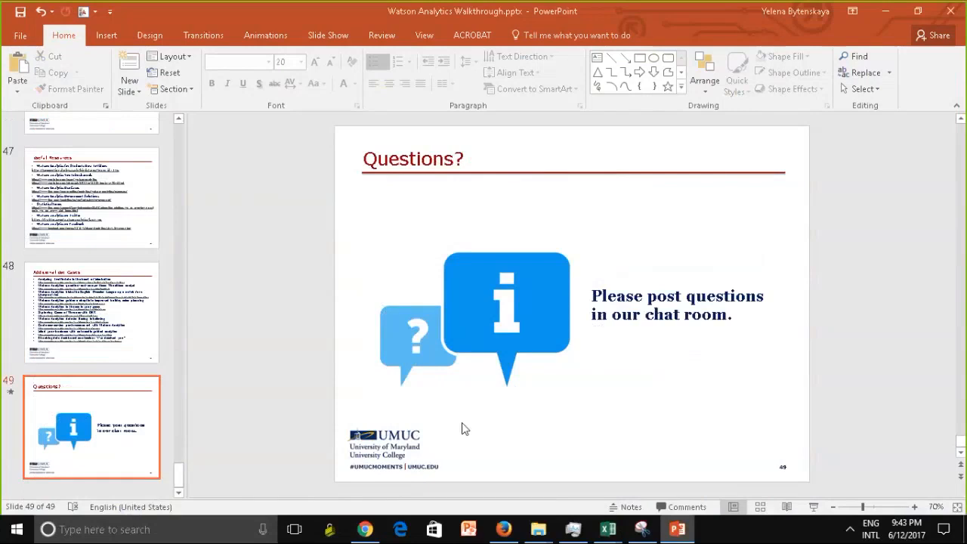
# Switch to Chrome and display the IBM Watson Analytics tab
pyautogui.click(374, 529)
pyautogui.click(376, 538)
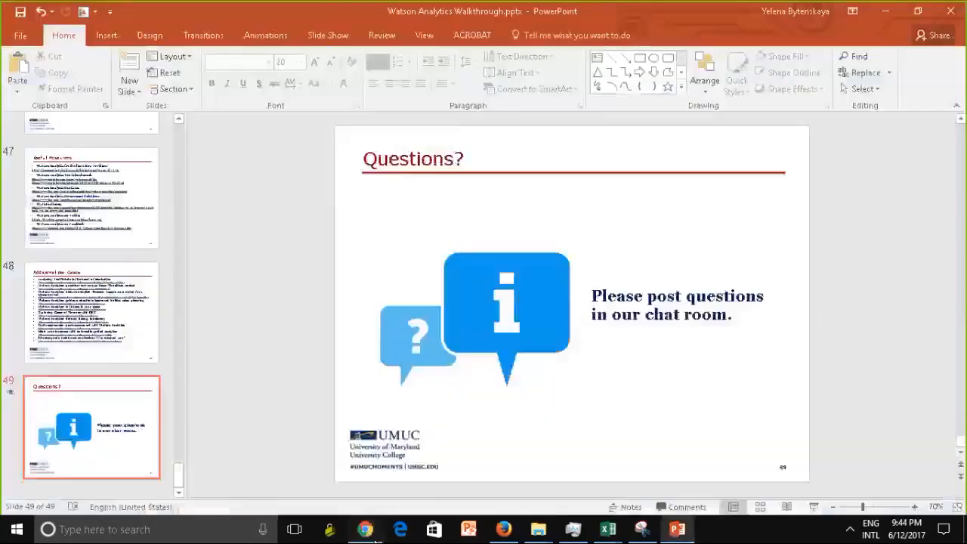
pyautogui.click(375, 538)
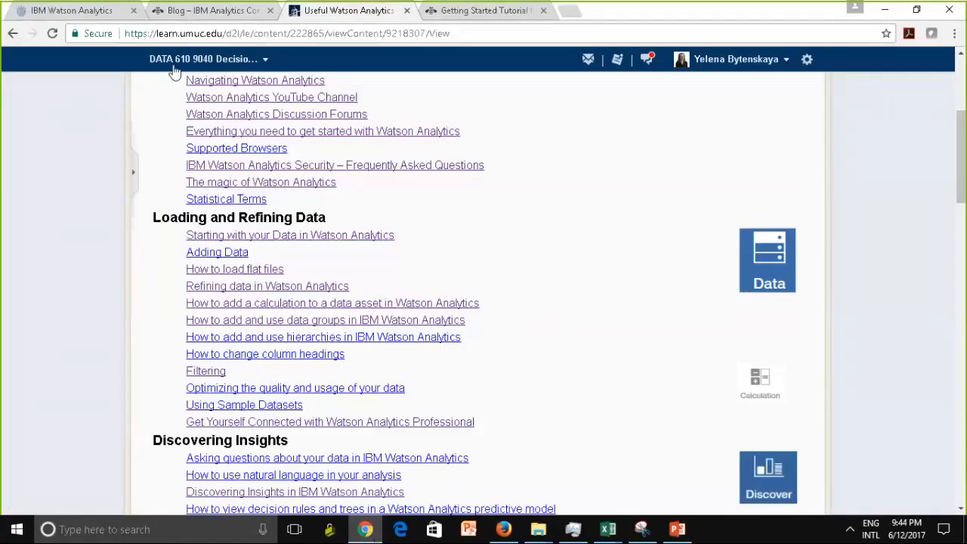
pyautogui.click(78, 12)
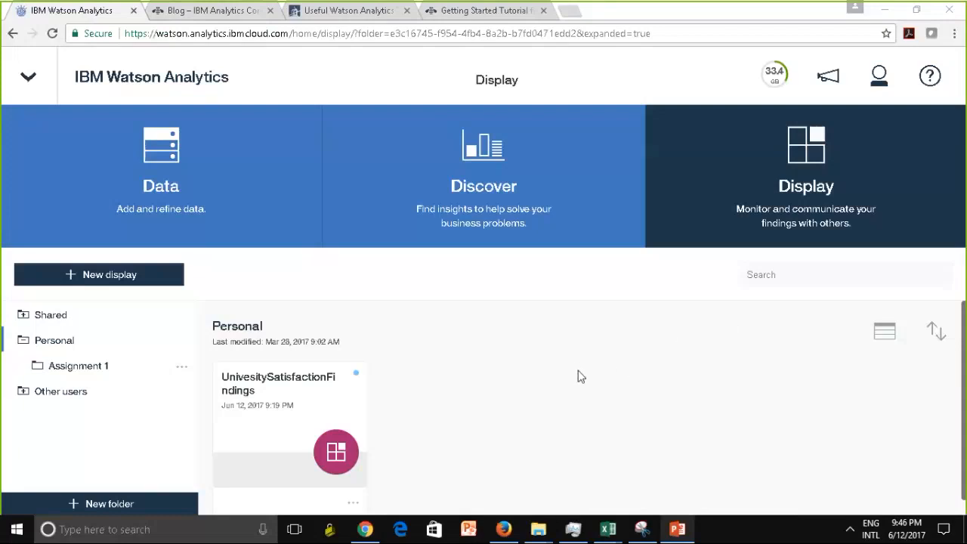
# Open Notepad, enter the person's name in the blank document, and return to the Watson Analytics window
pyautogui.click(16, 529)
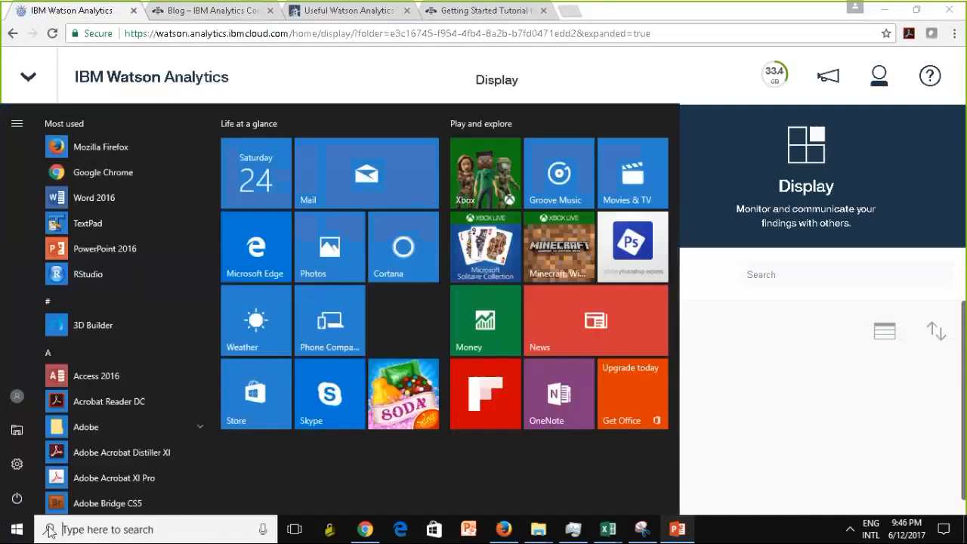
pyautogui.write('notep')
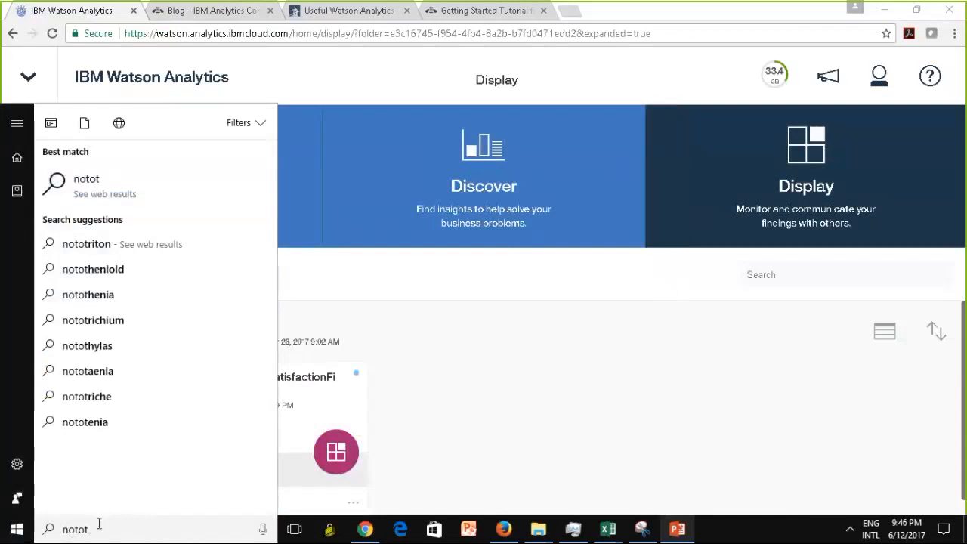
pyautogui.press('BackSpace')
pyautogui.press('BackSpace')
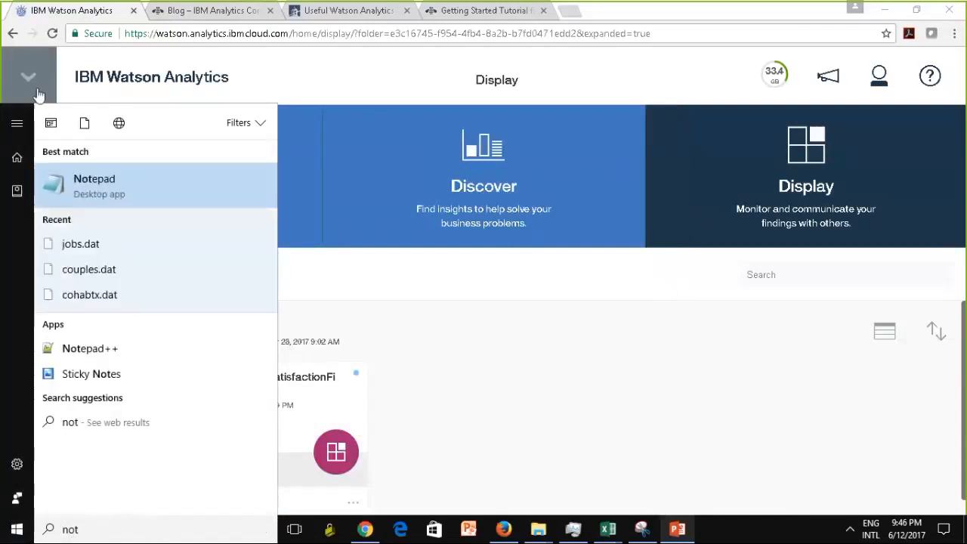
pyautogui.press('Return')
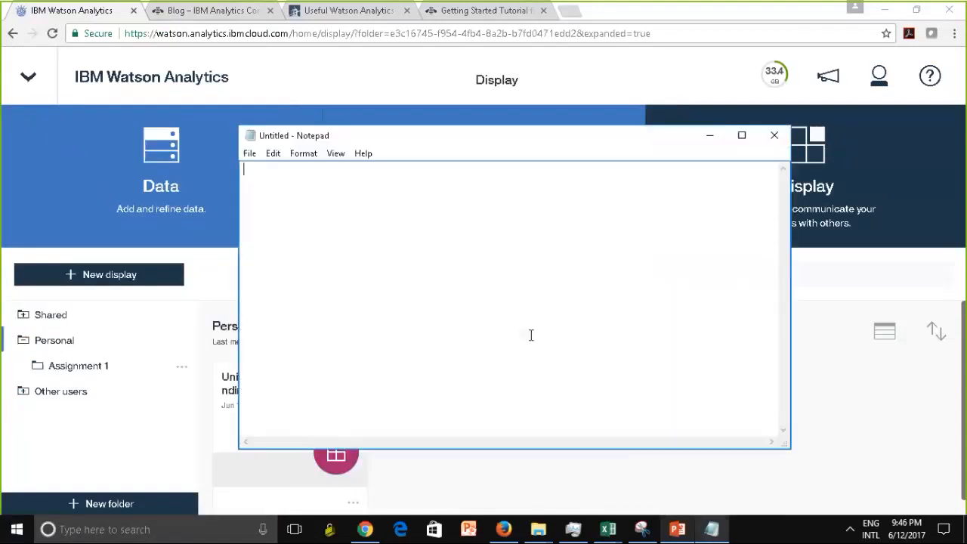
pyautogui.write('Masroor')
pyautogui.click(463, 469)
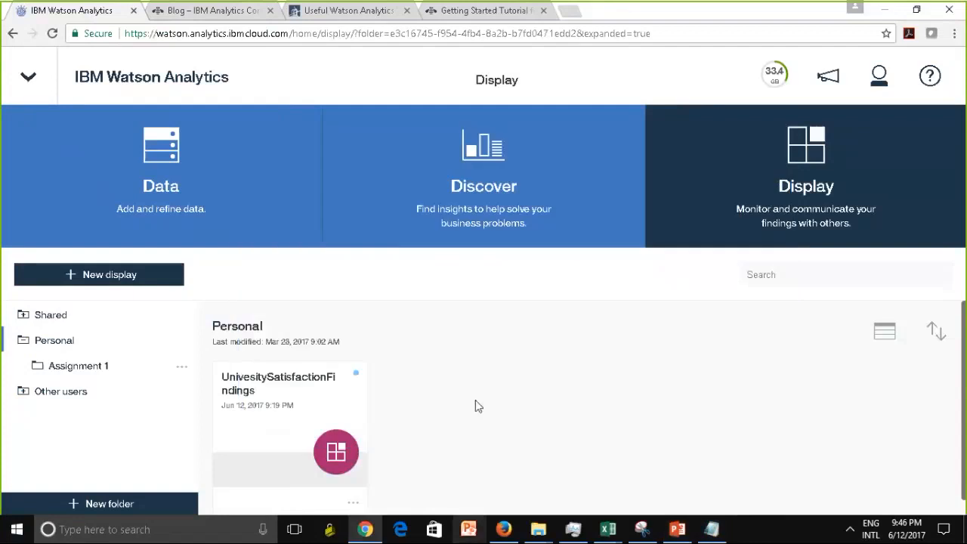